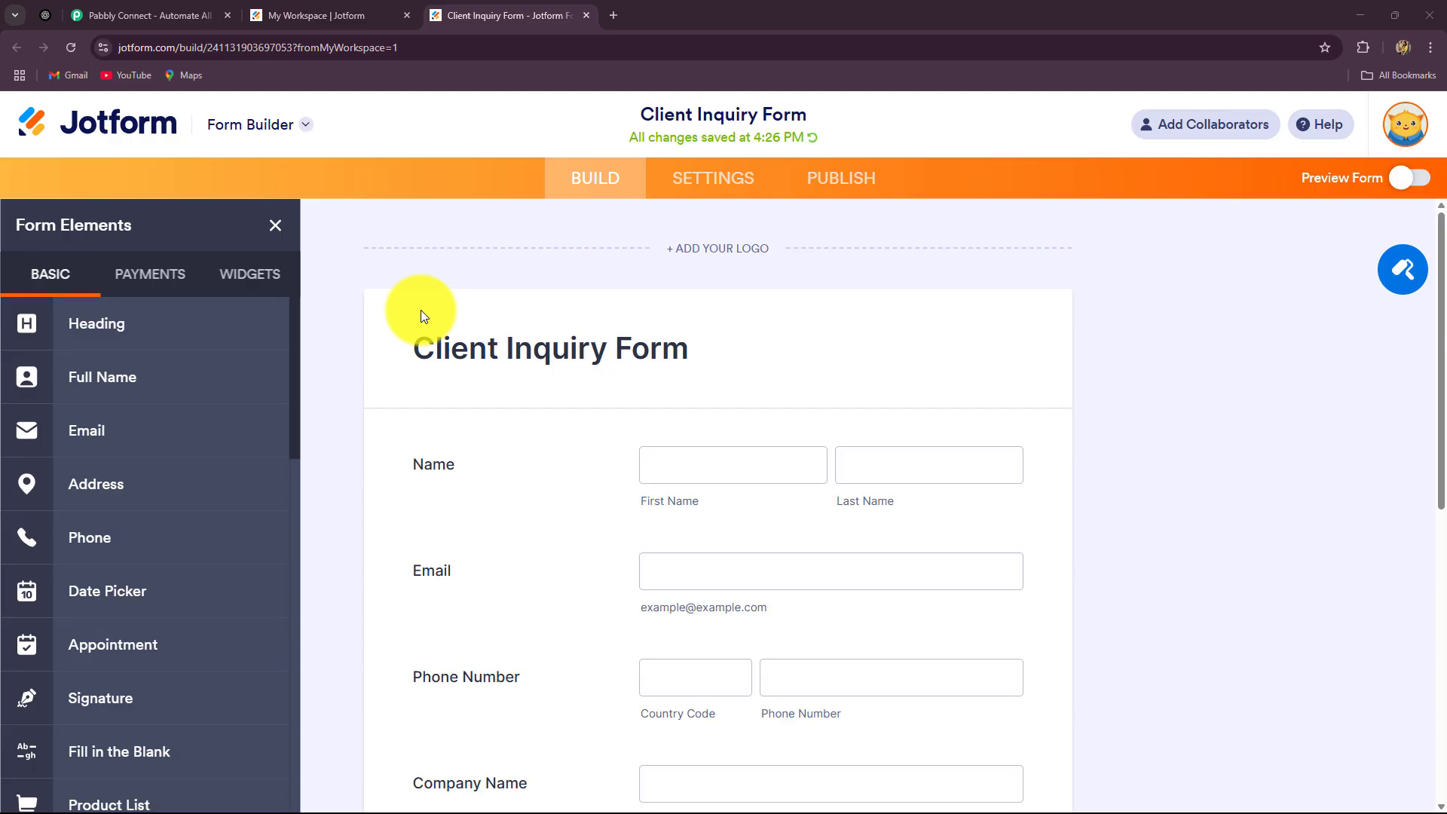
Scroll up and down the Client Inquiry Form to review every field, including Industry and Inquiry Type
scroll(1231, 451, "down", 5)
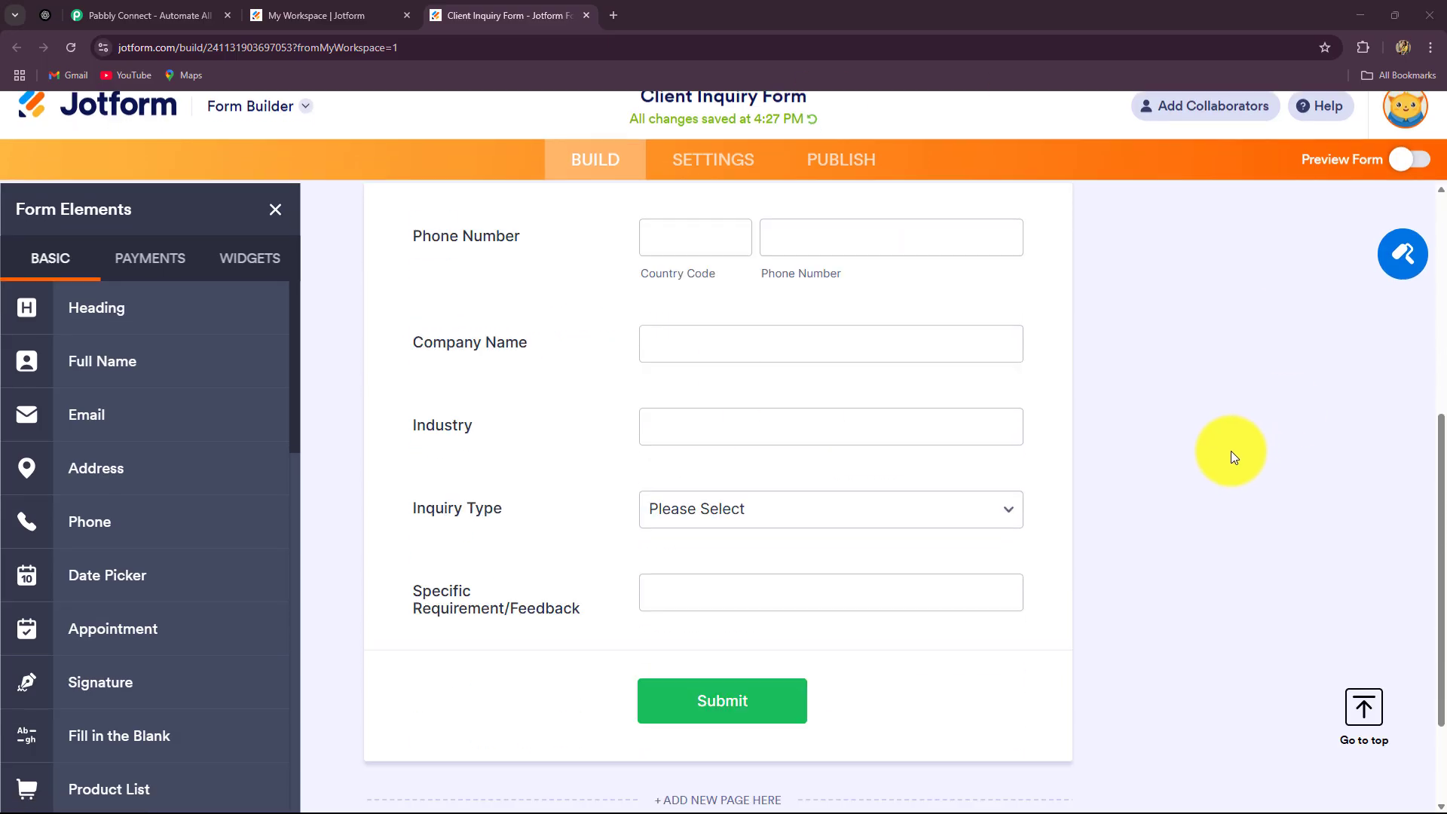
scroll(1232, 451, "up", 5)
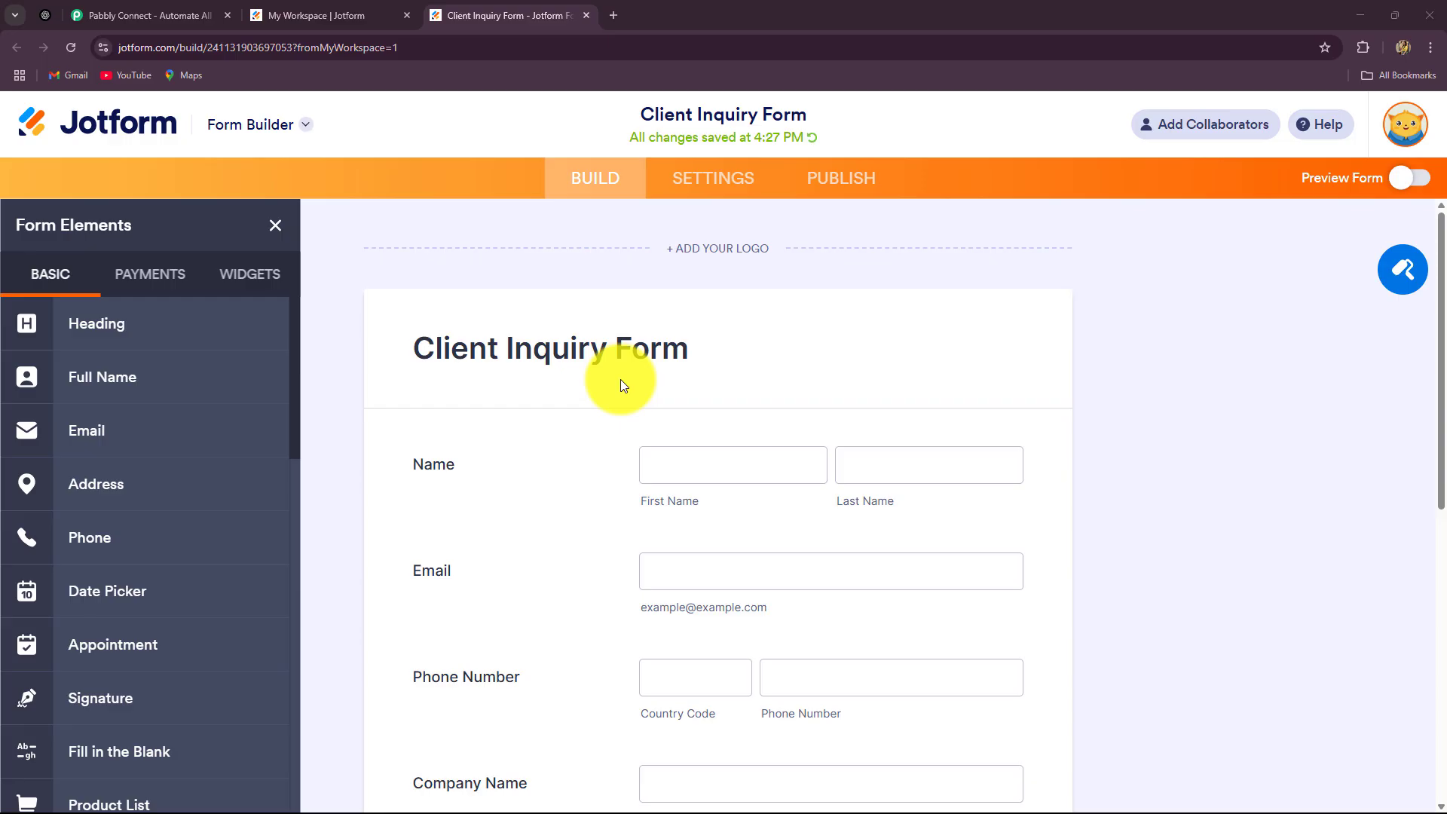
scroll(1175, 332, "down", 3)
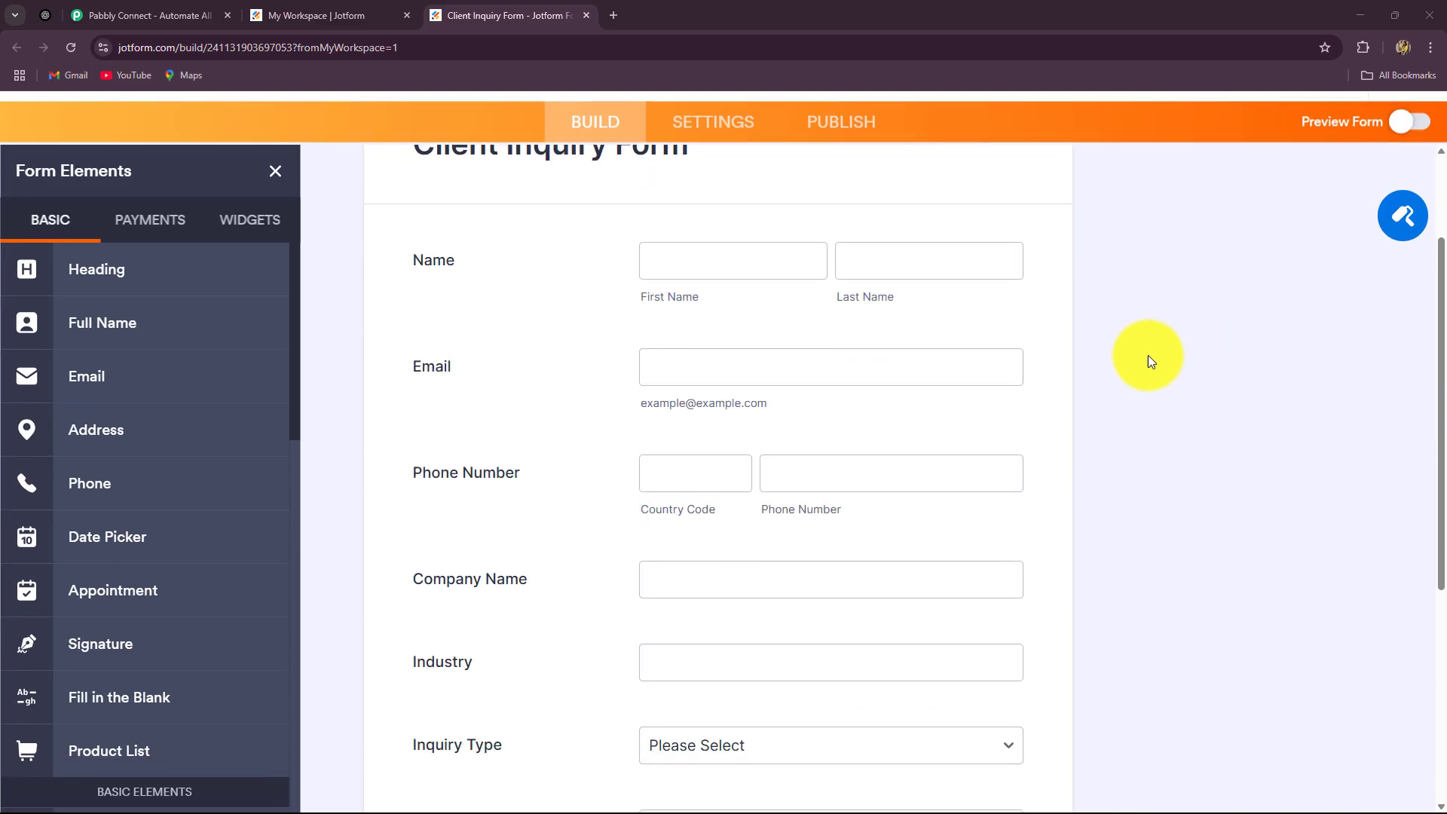
scroll(1295, 460, "down", 4)
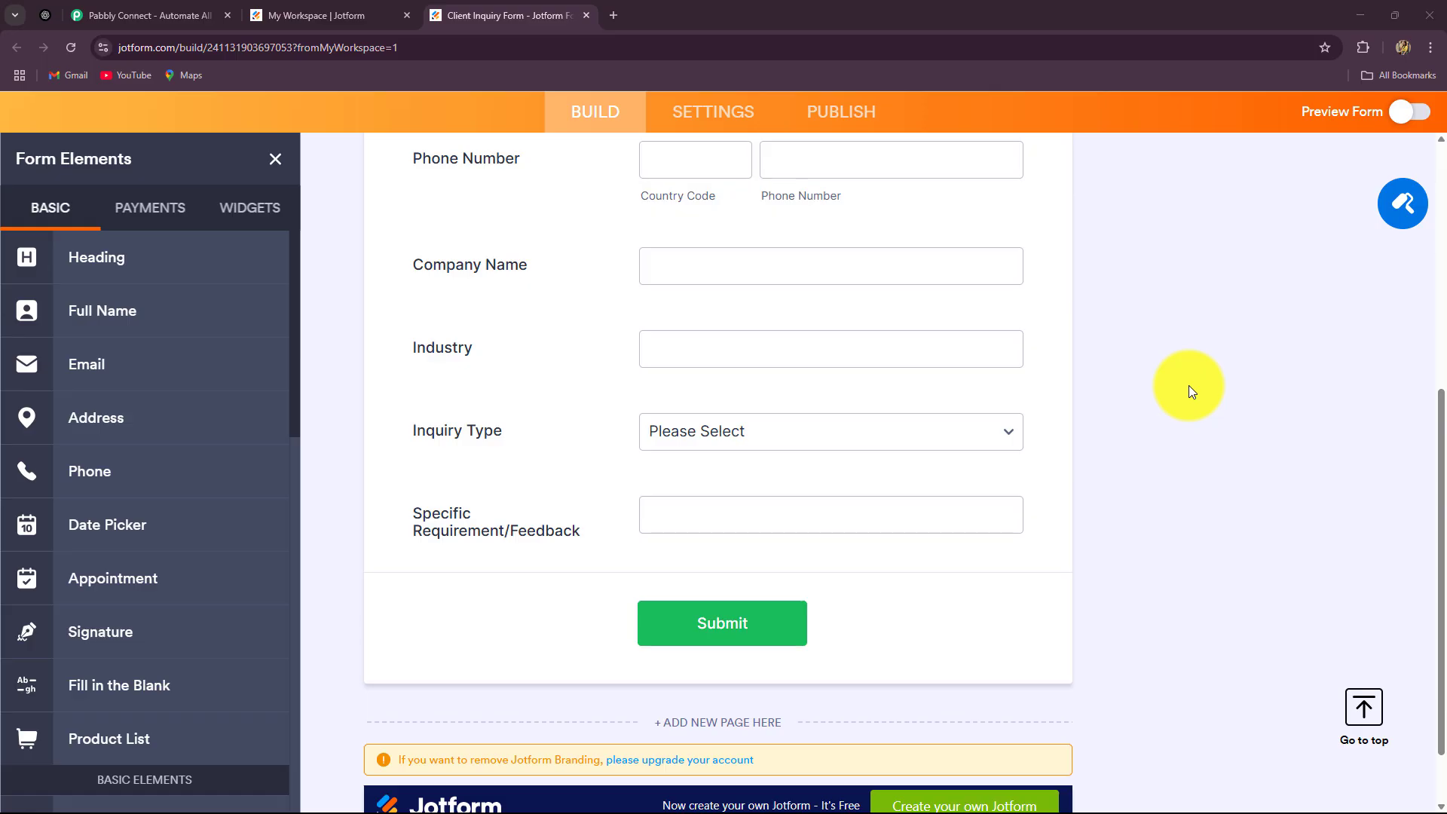
scroll(1187, 386, "up", 4)
scroll(1188, 386, "down", 2)
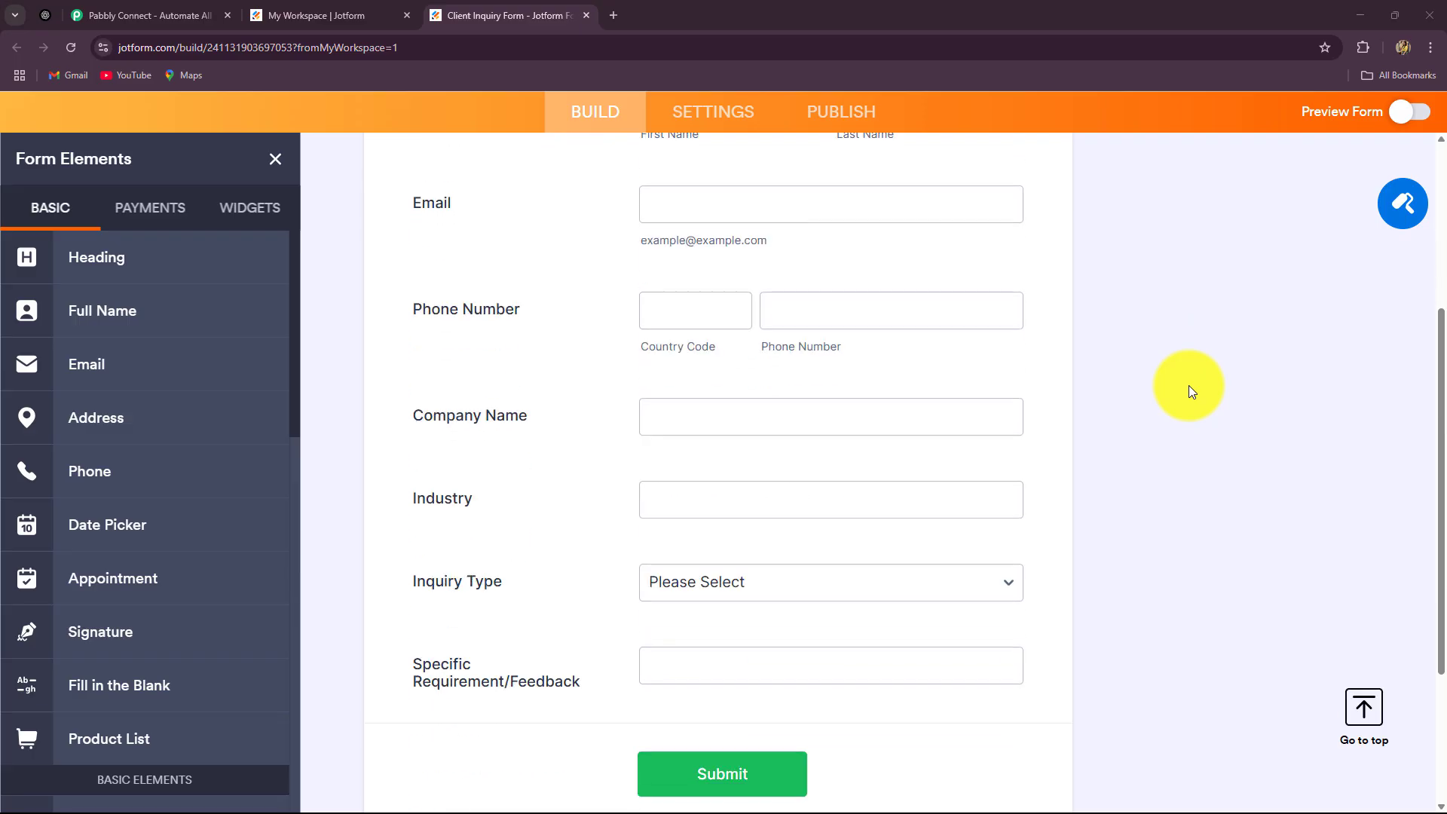
scroll(1189, 391, "up", 2)
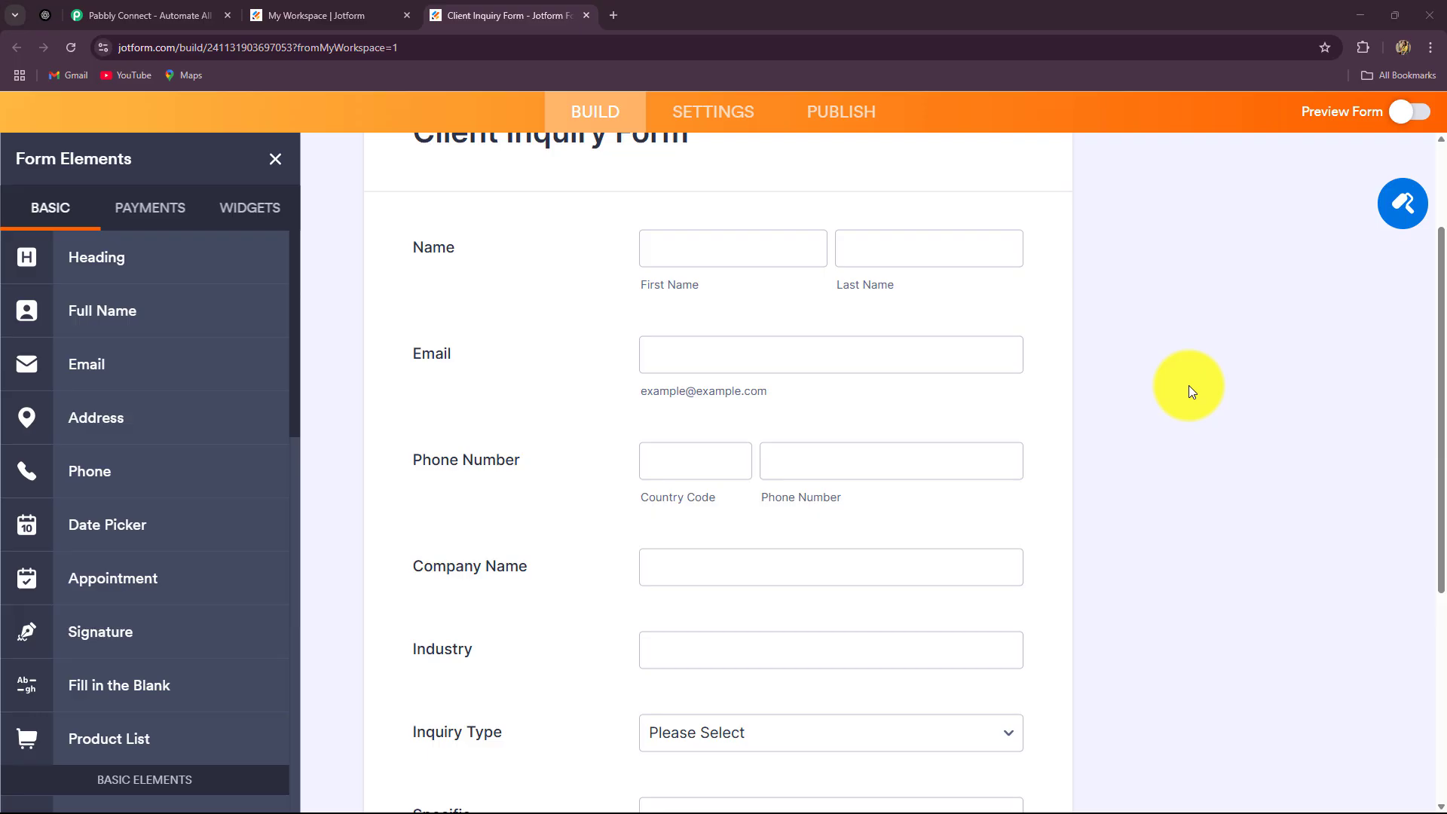
scroll(1184, 405, "up", 2)
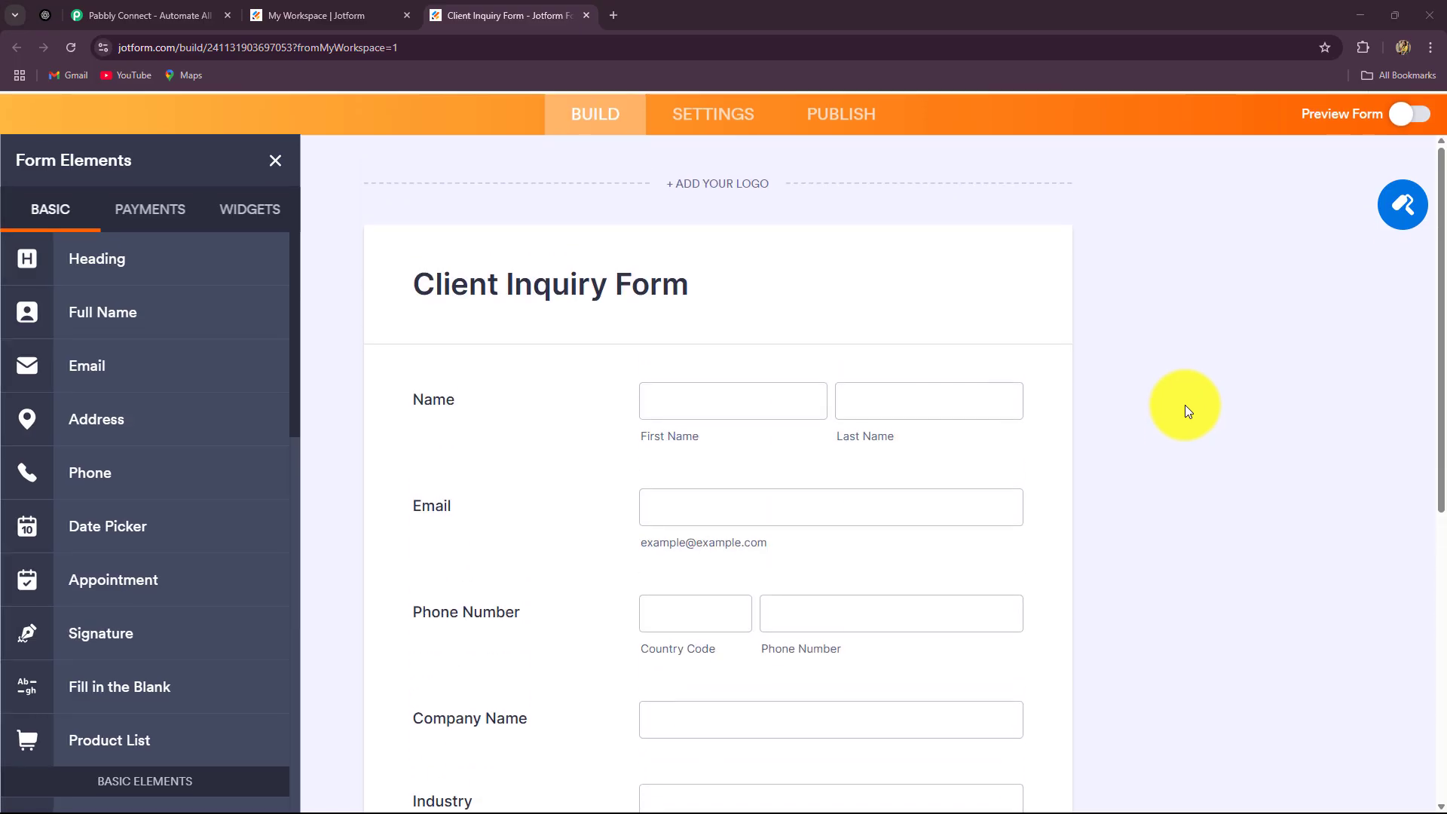
scroll(1184, 404, "down", 2)
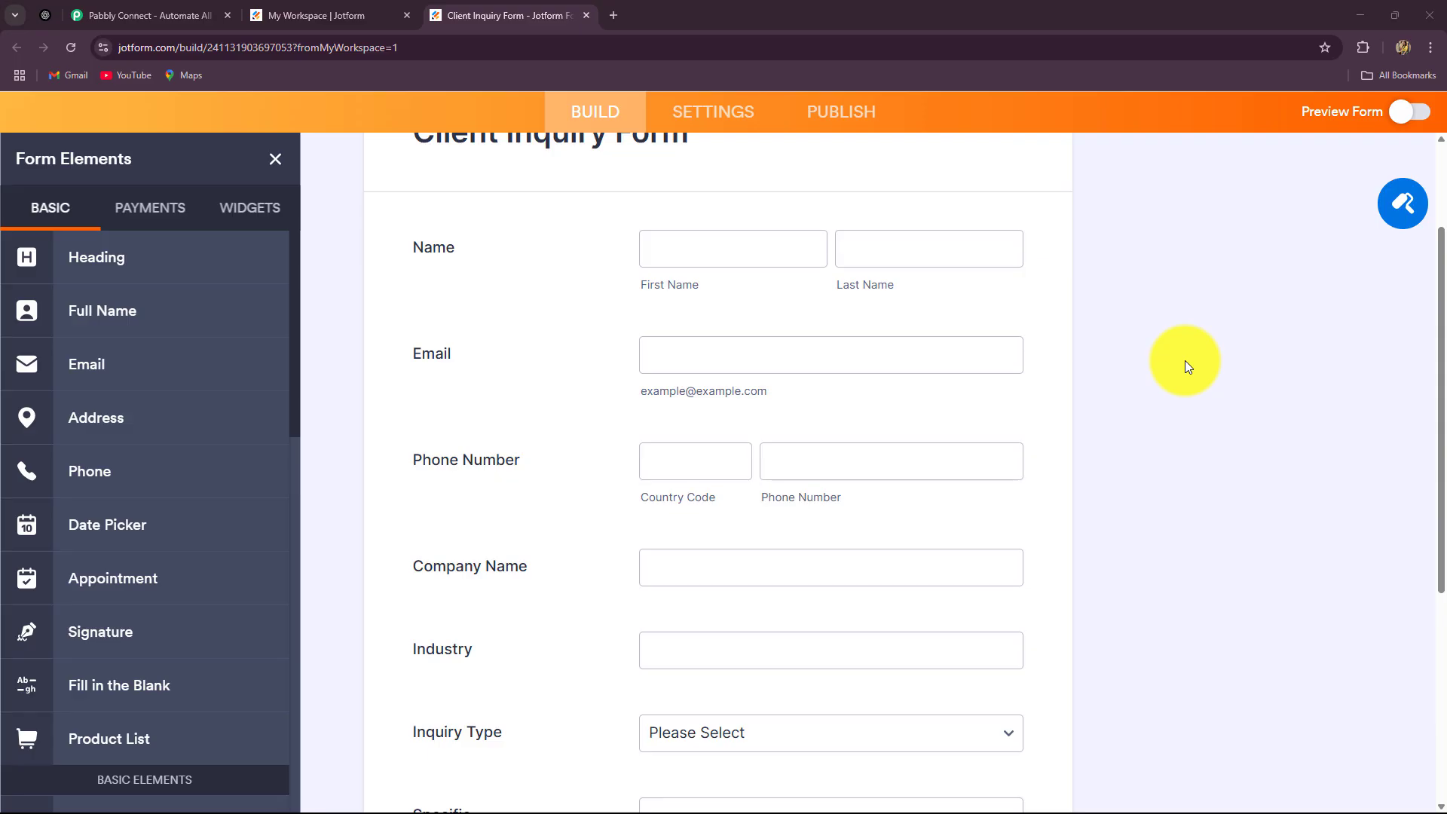
scroll(1185, 360, "up", 3)
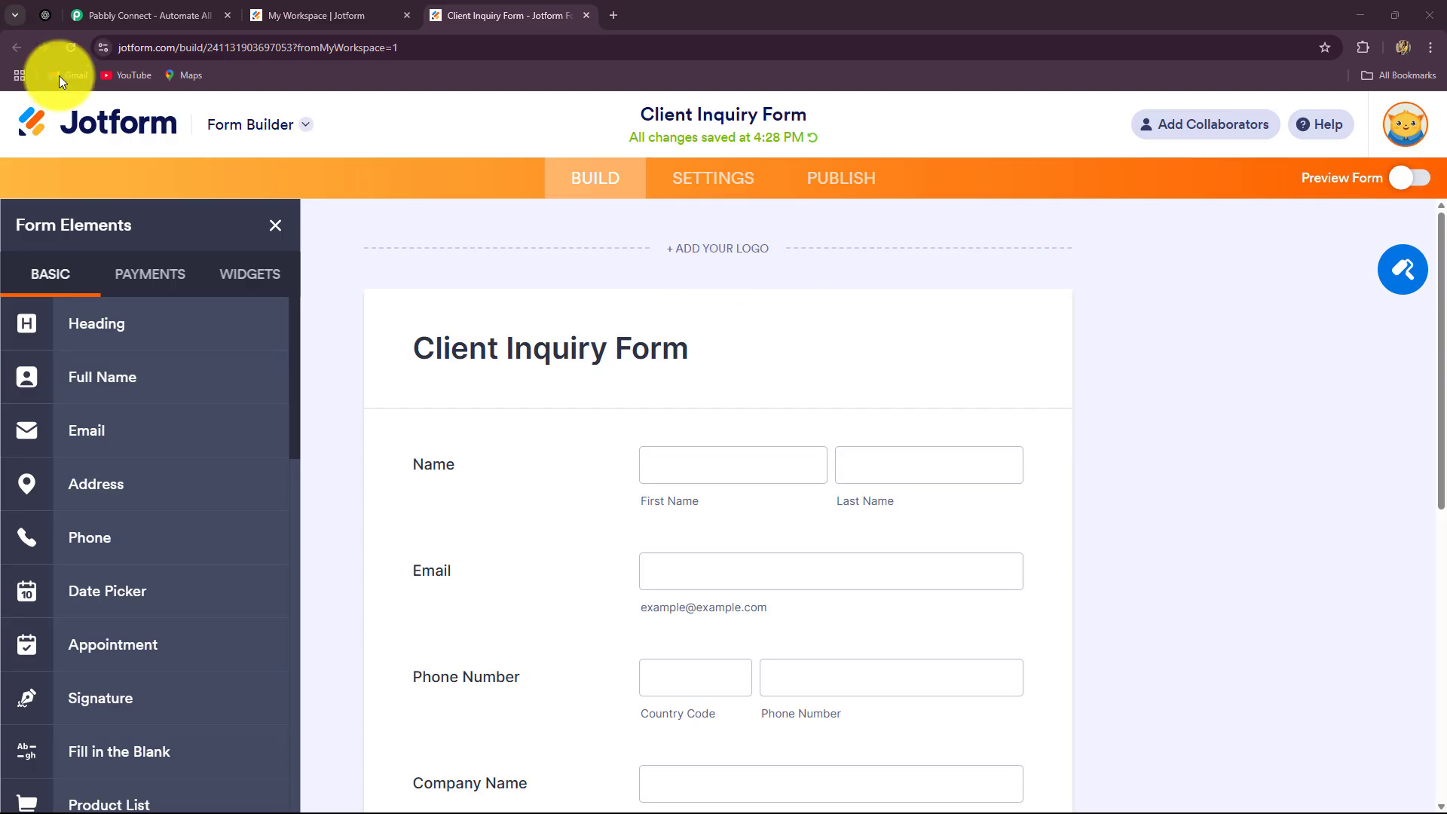
scroll(1308, 409, "down", 3)
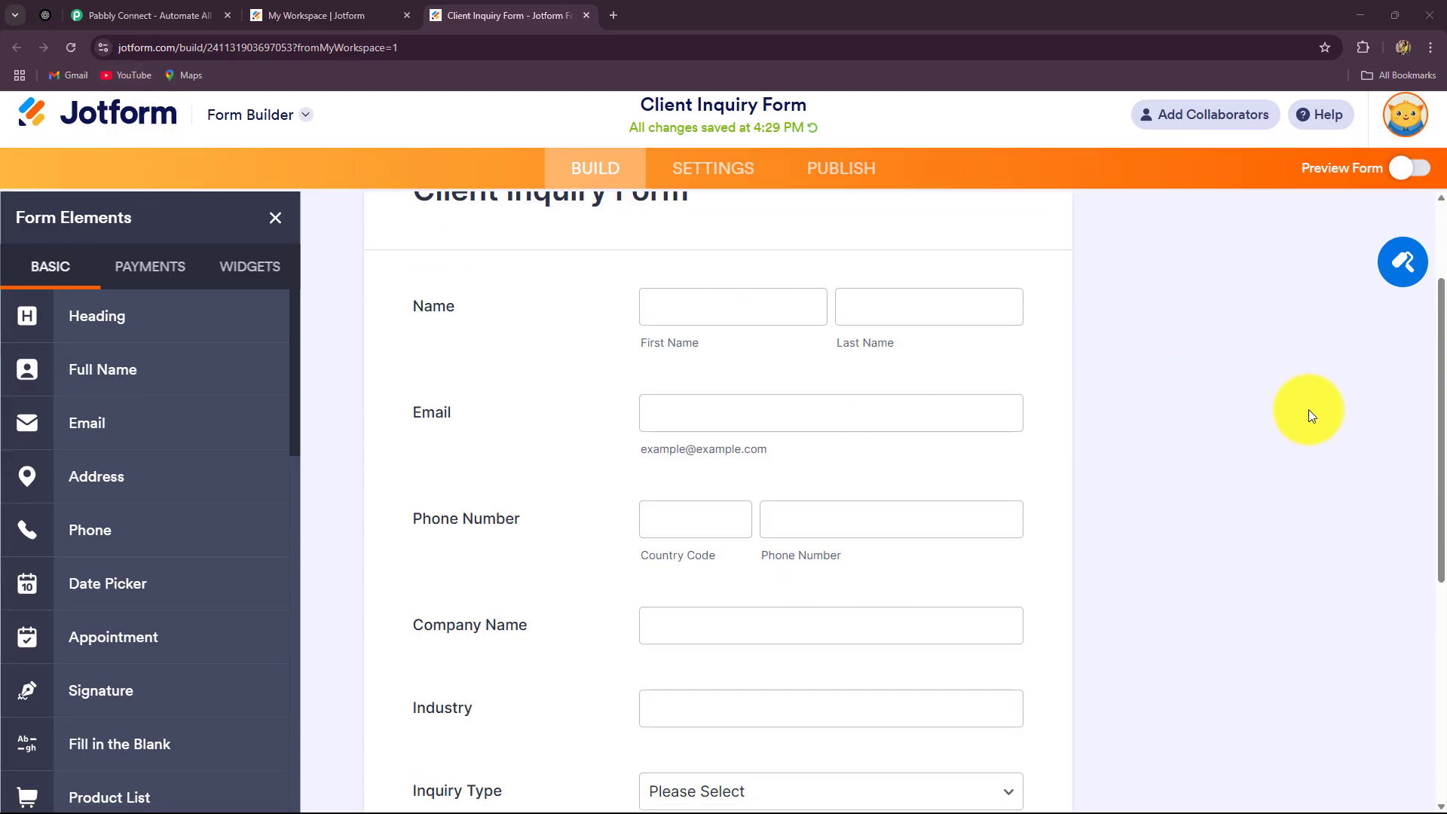
scroll(1308, 410, "up", 3)
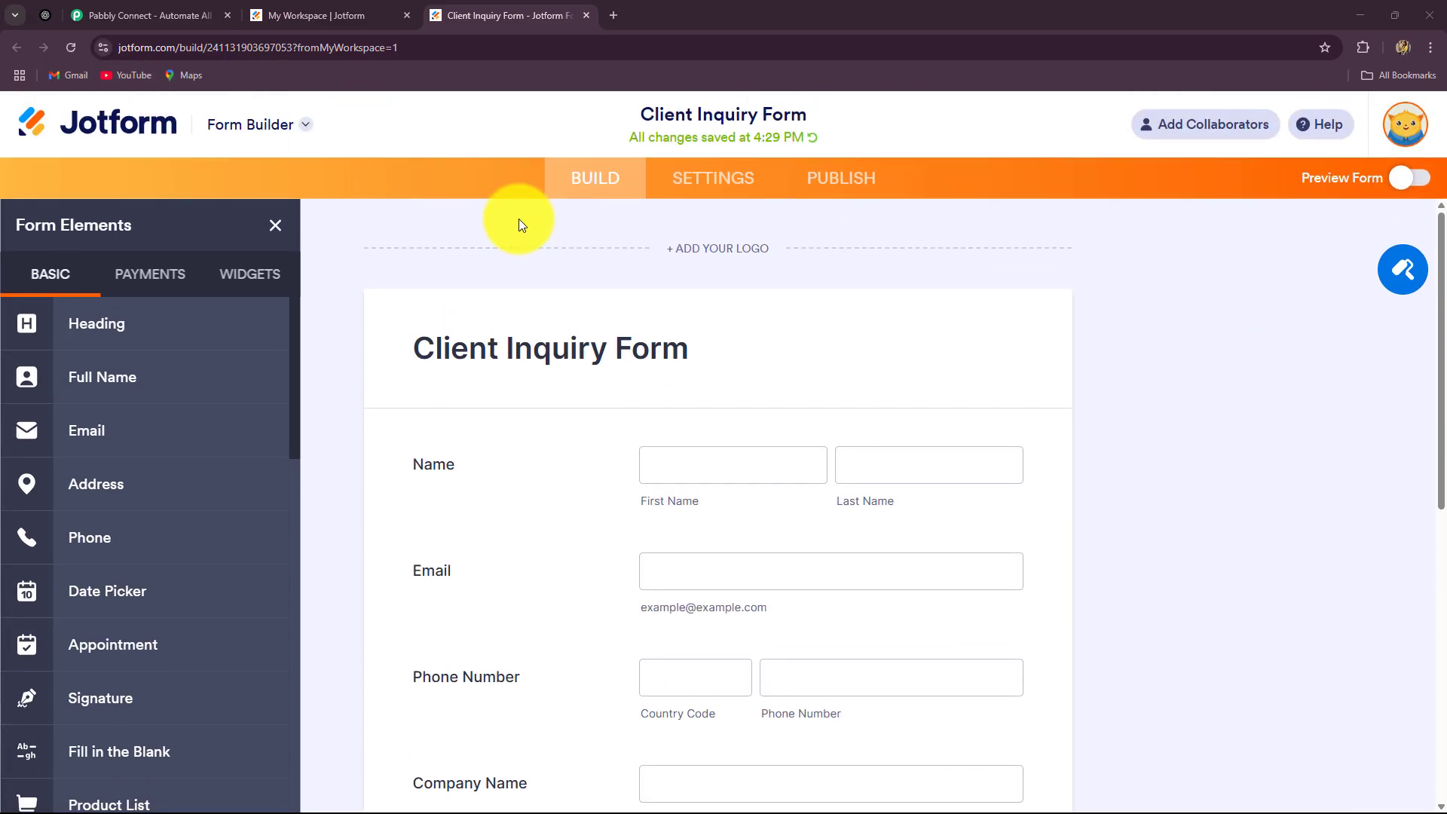
Move from ChatGPT and the form builder to the Pabbly Connect homepage and dismiss its lifetime offer popup
left_click(47, 15)
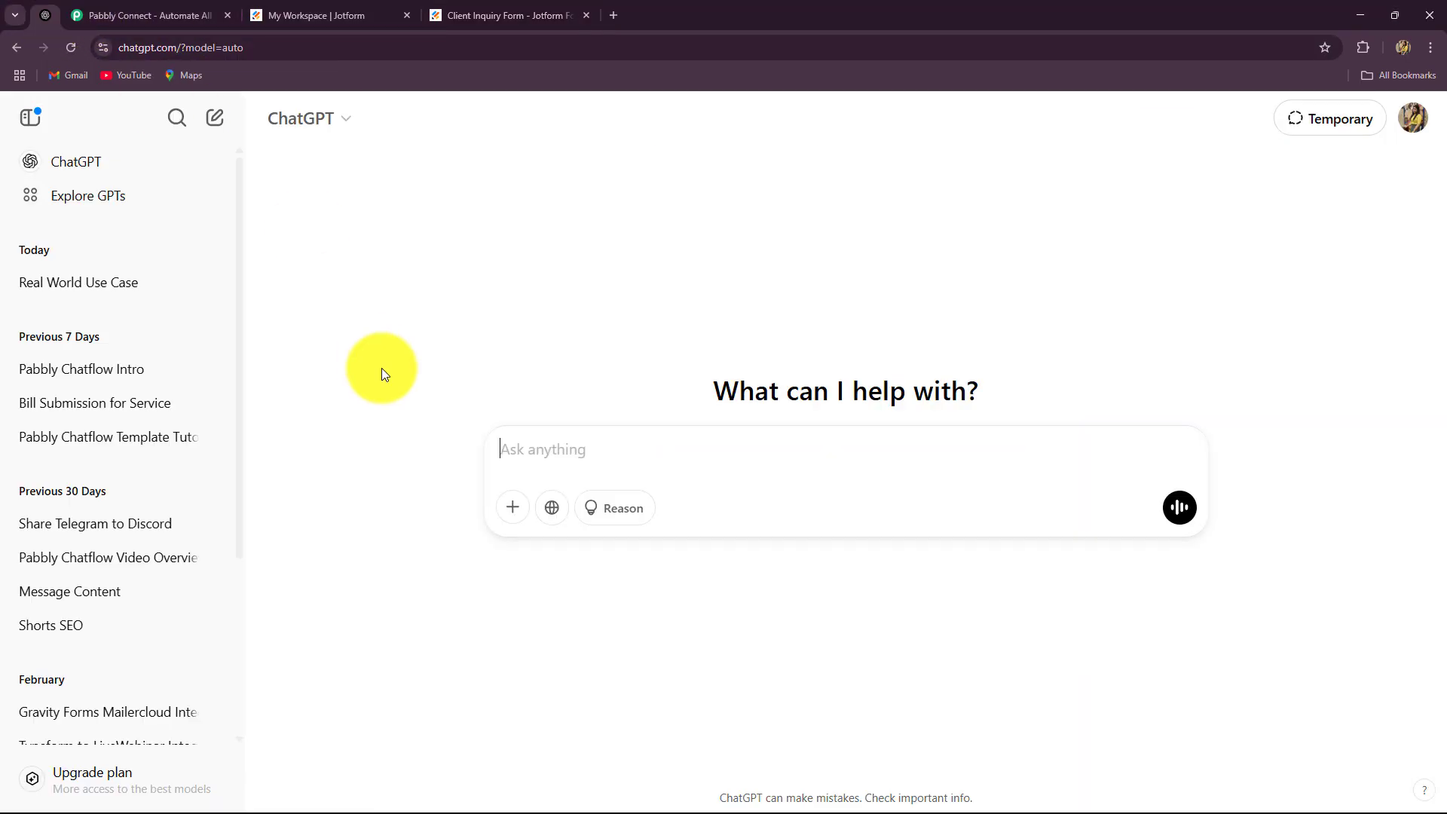
left_click(456, 14)
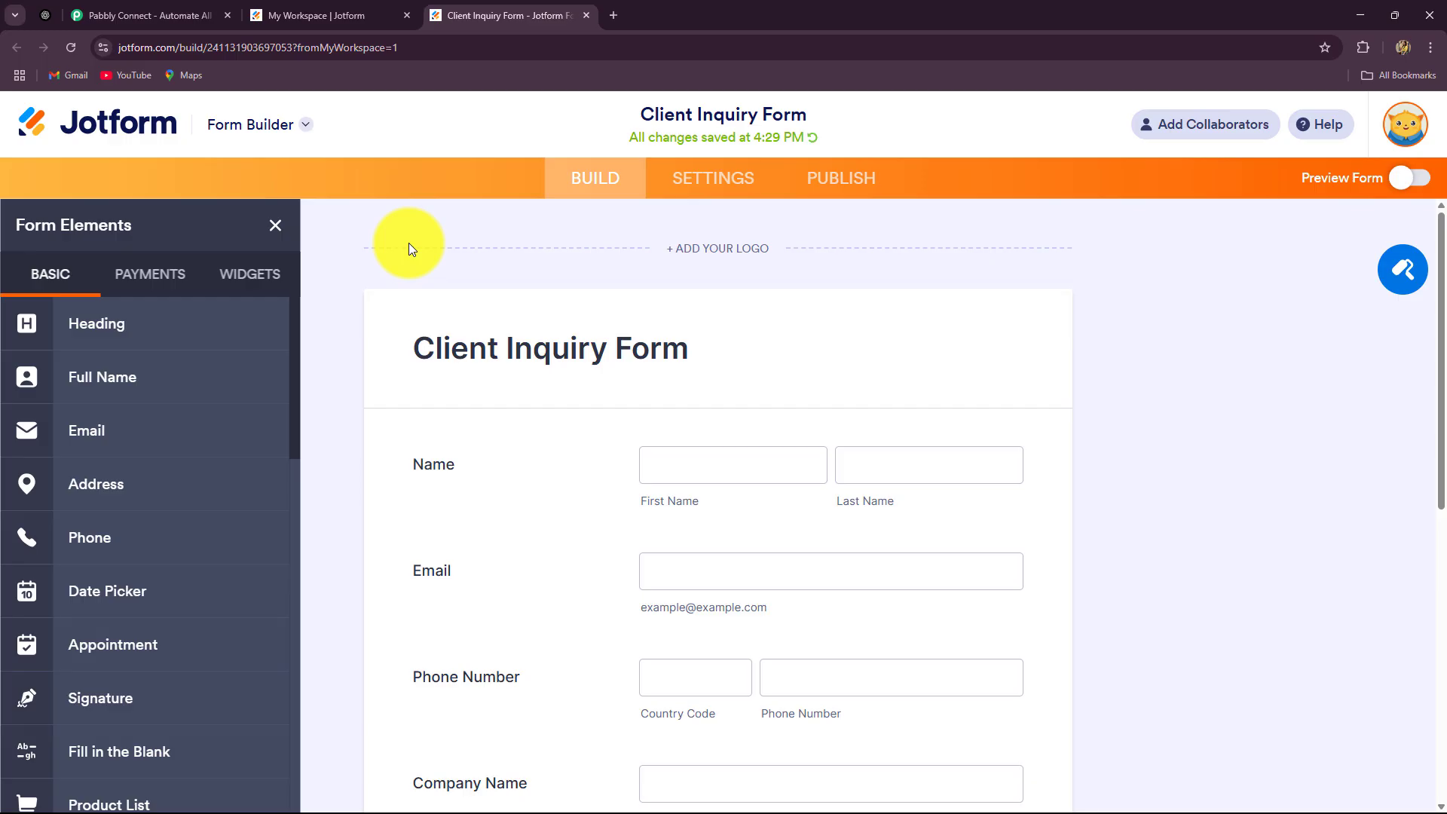
left_click(121, 16)
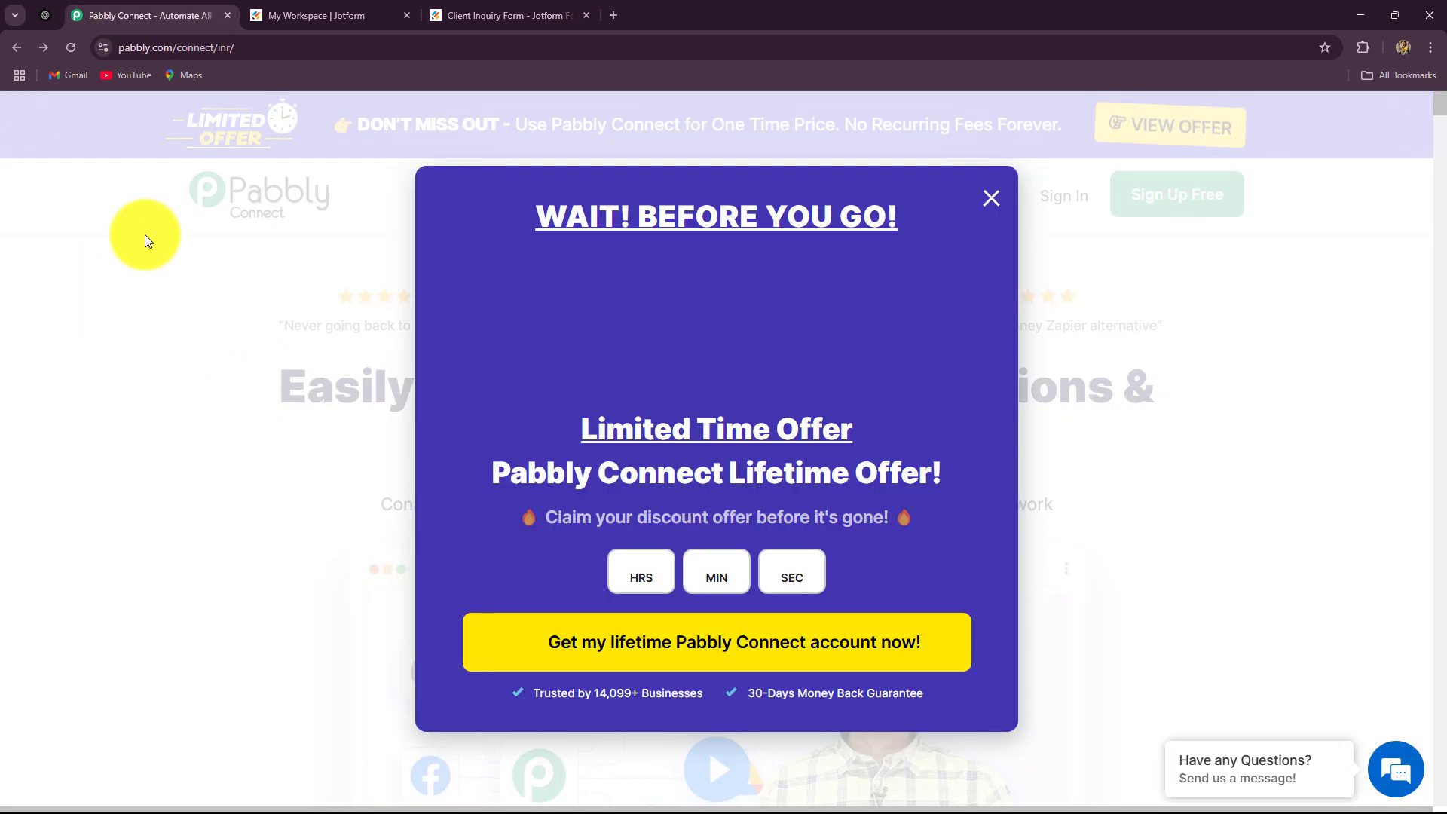
left_click(993, 203)
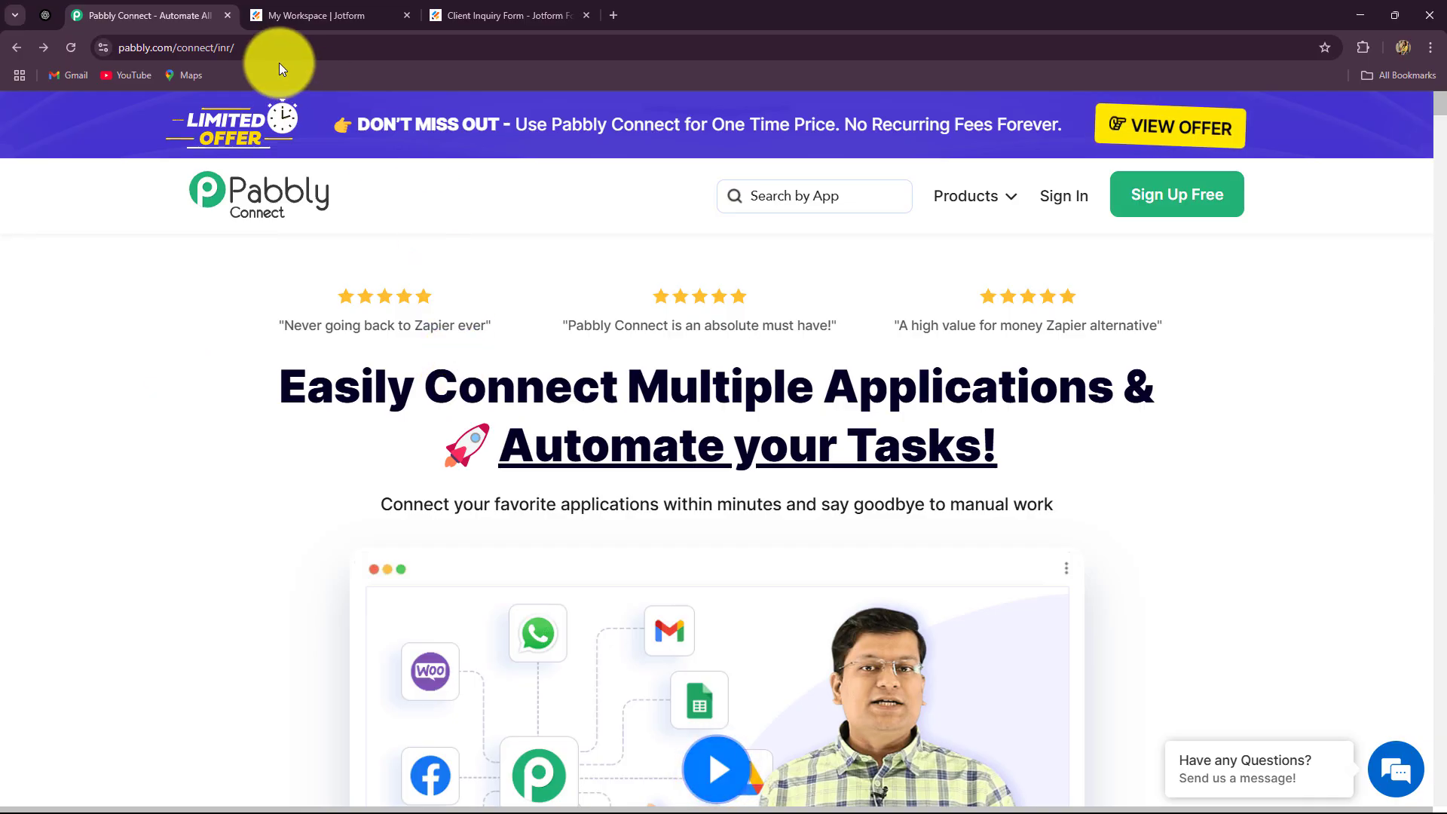
left_click(188, 47)
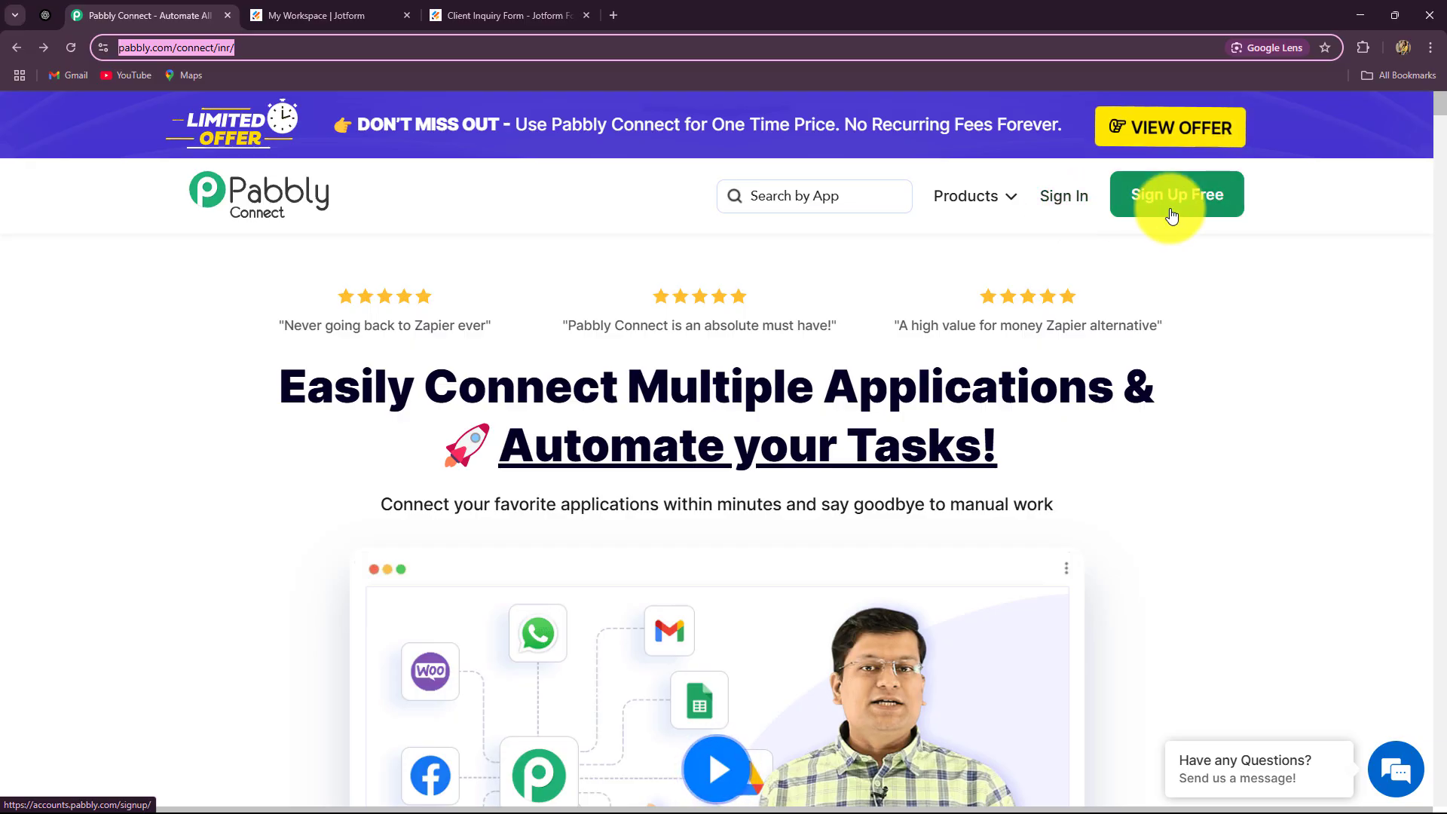
scroll(183, 416, "down", 20)
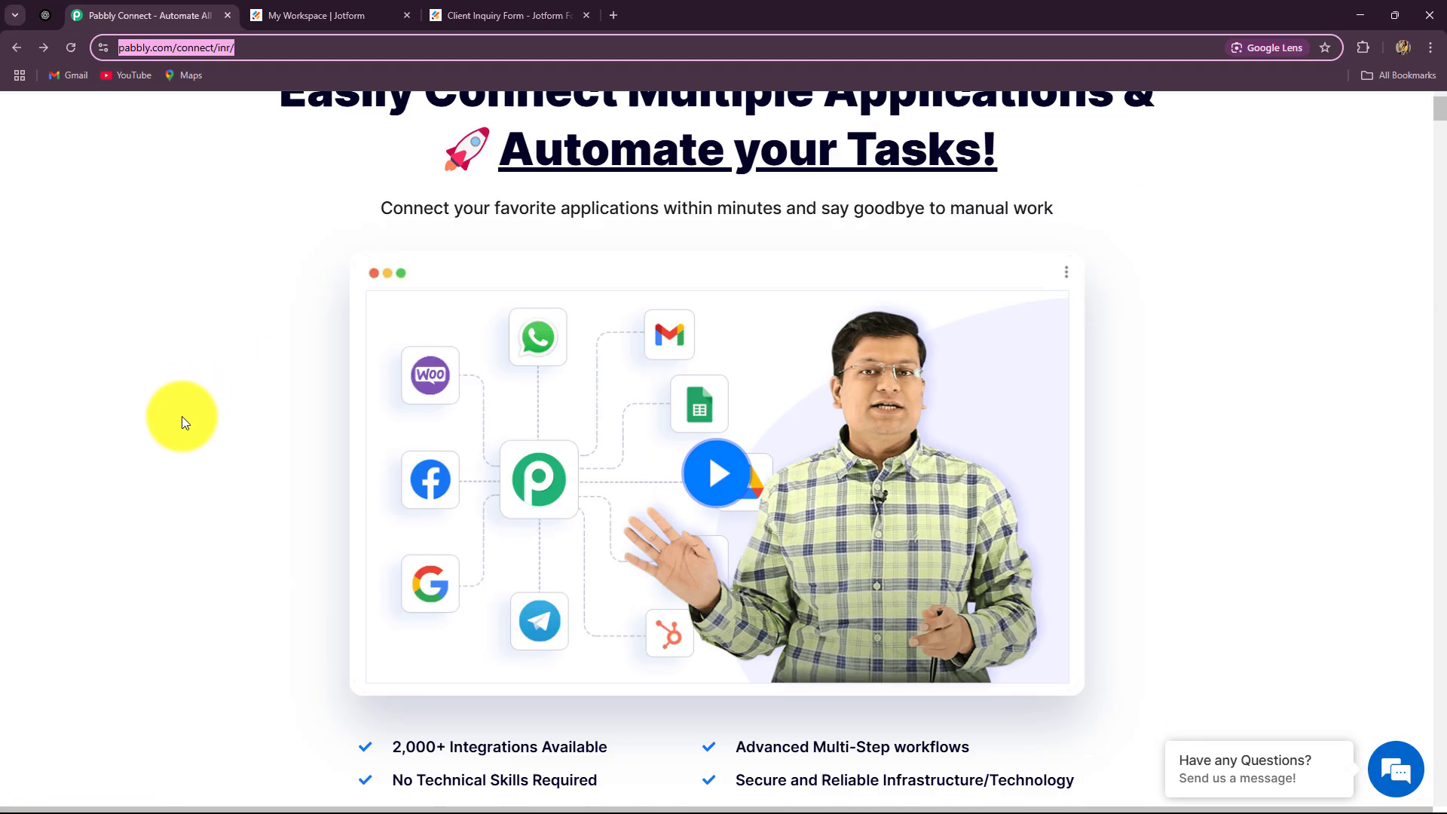
scroll(182, 416, "up", 16)
scroll(182, 416, "up", 8)
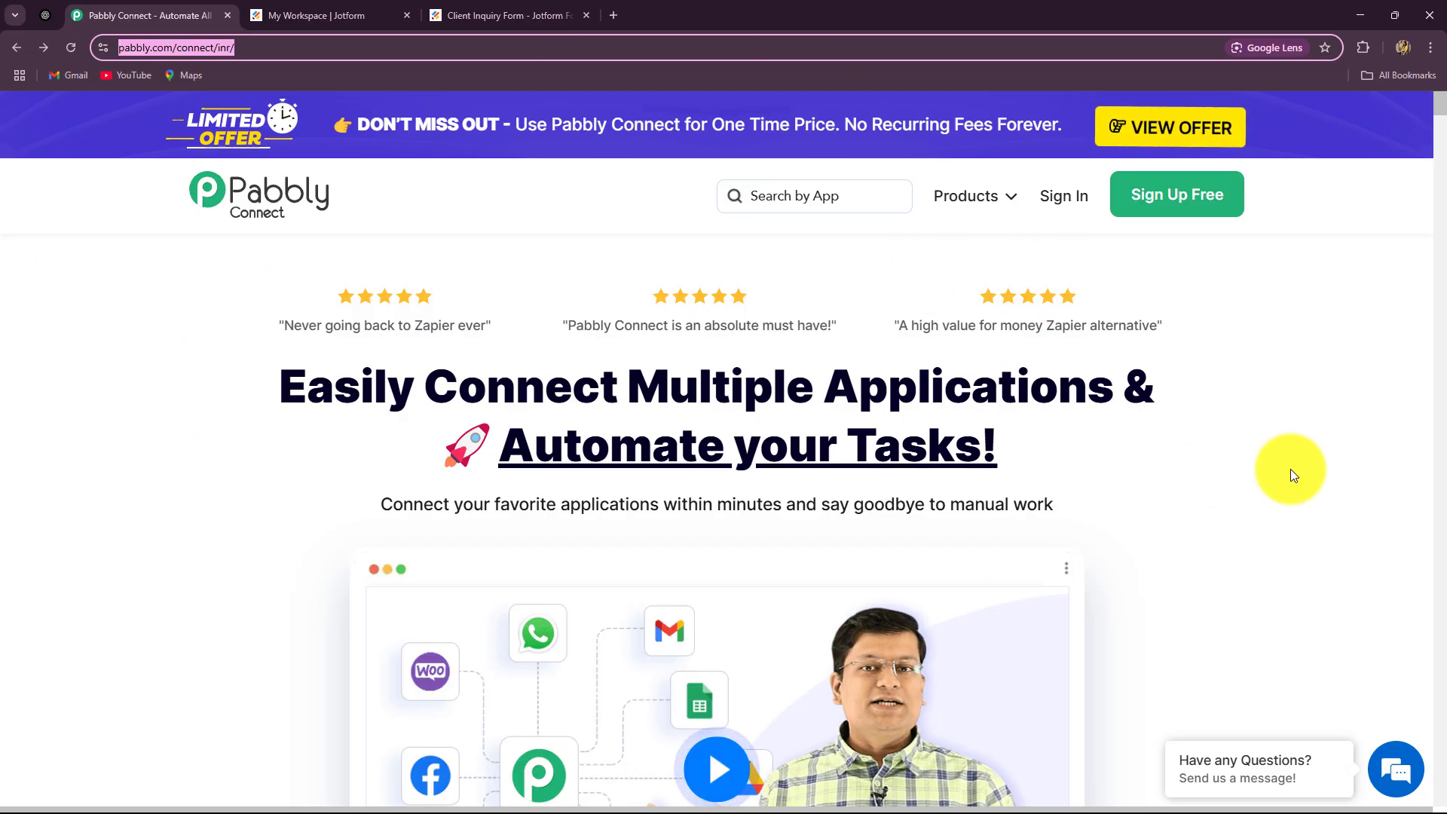
Go to the Pabbly sign-in page and highlight the Pabbly Connect app under All Pabbly Apps
left_click(1063, 196)
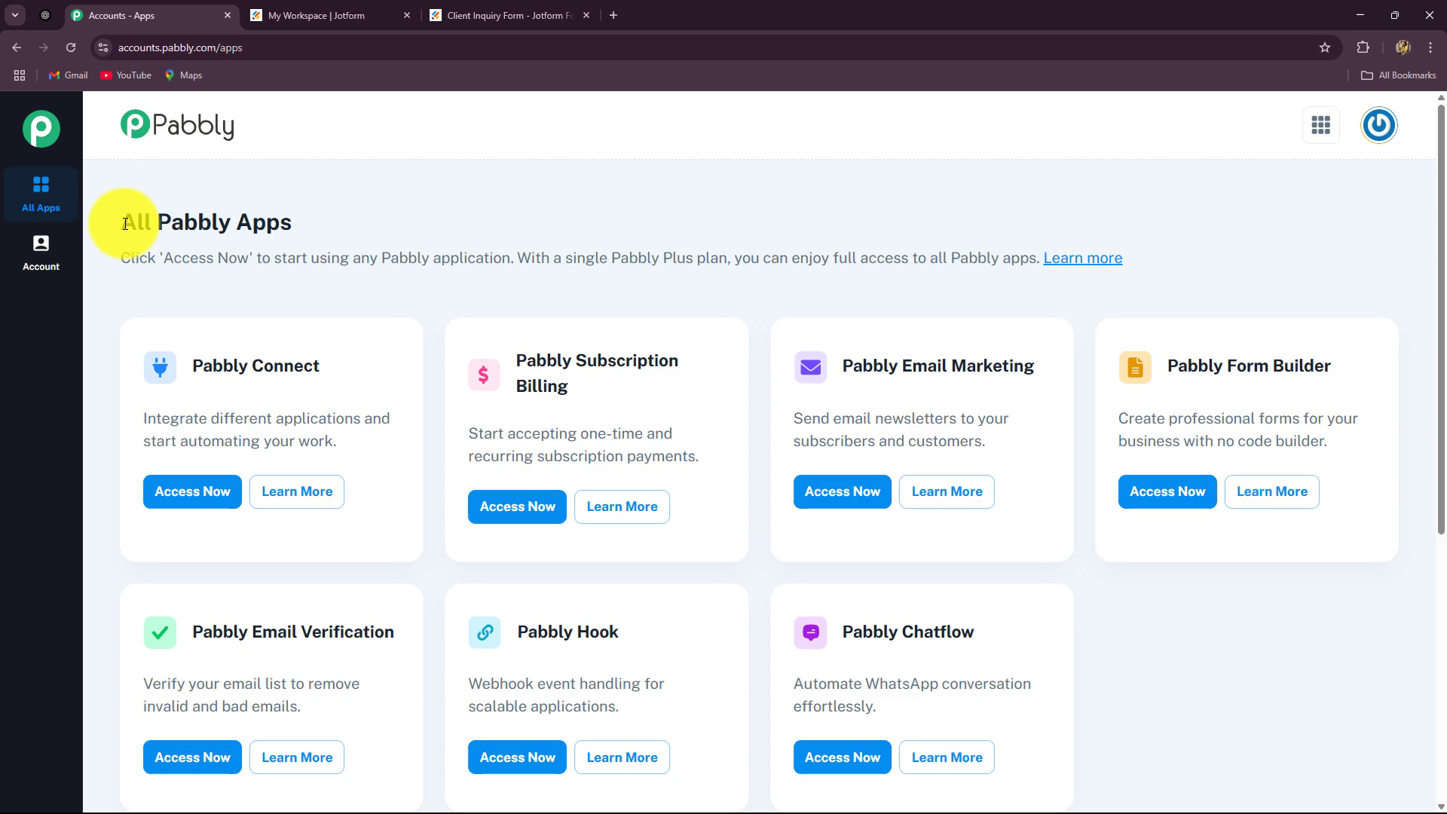
left_click_drag(125, 224, 291, 224)
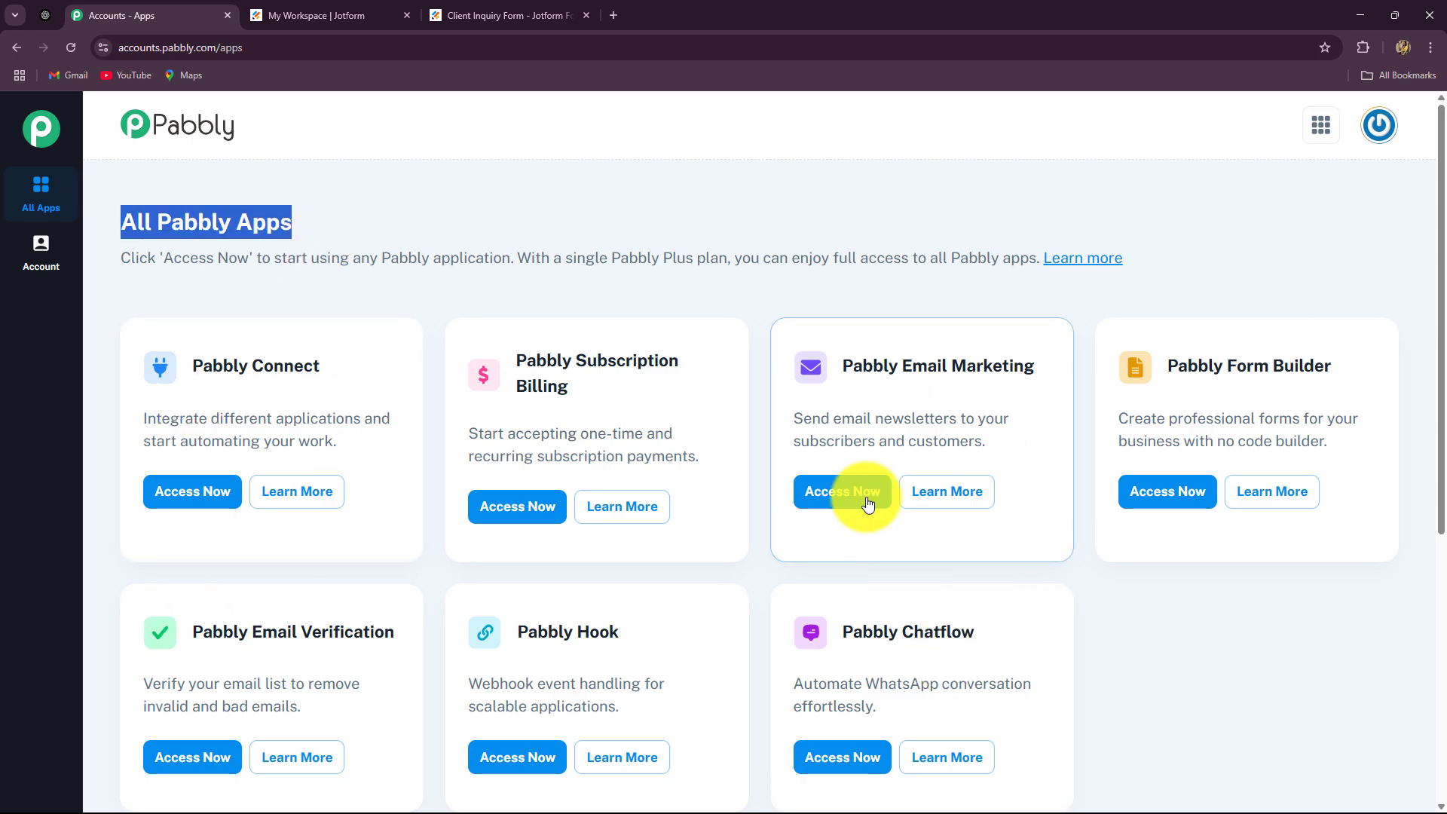
double_click(198, 364)
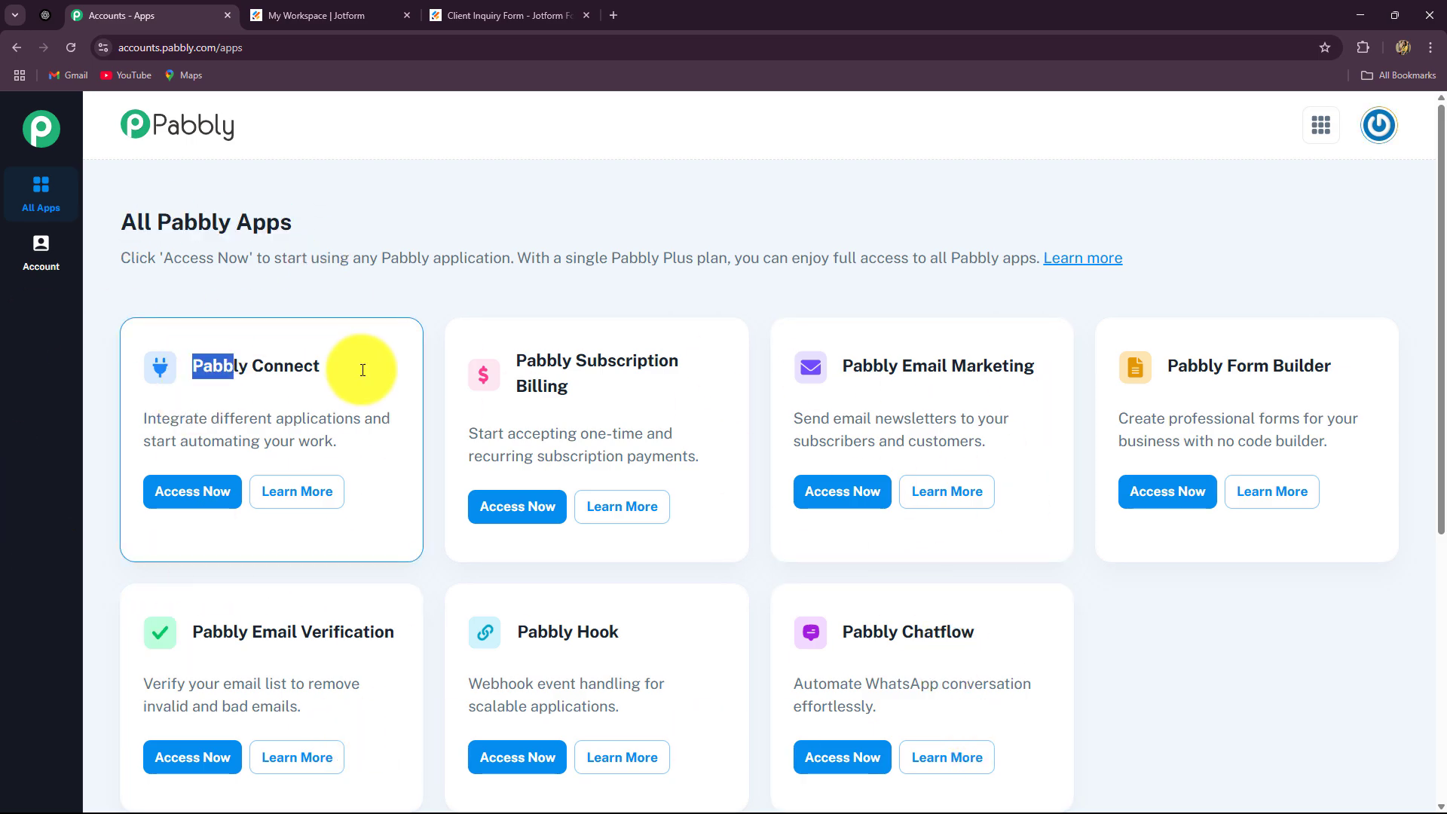
left_click_drag(365, 369, 214, 371)
Open Pabbly Connect in a new tab and scroll through its dashboard
left_click(192, 491)
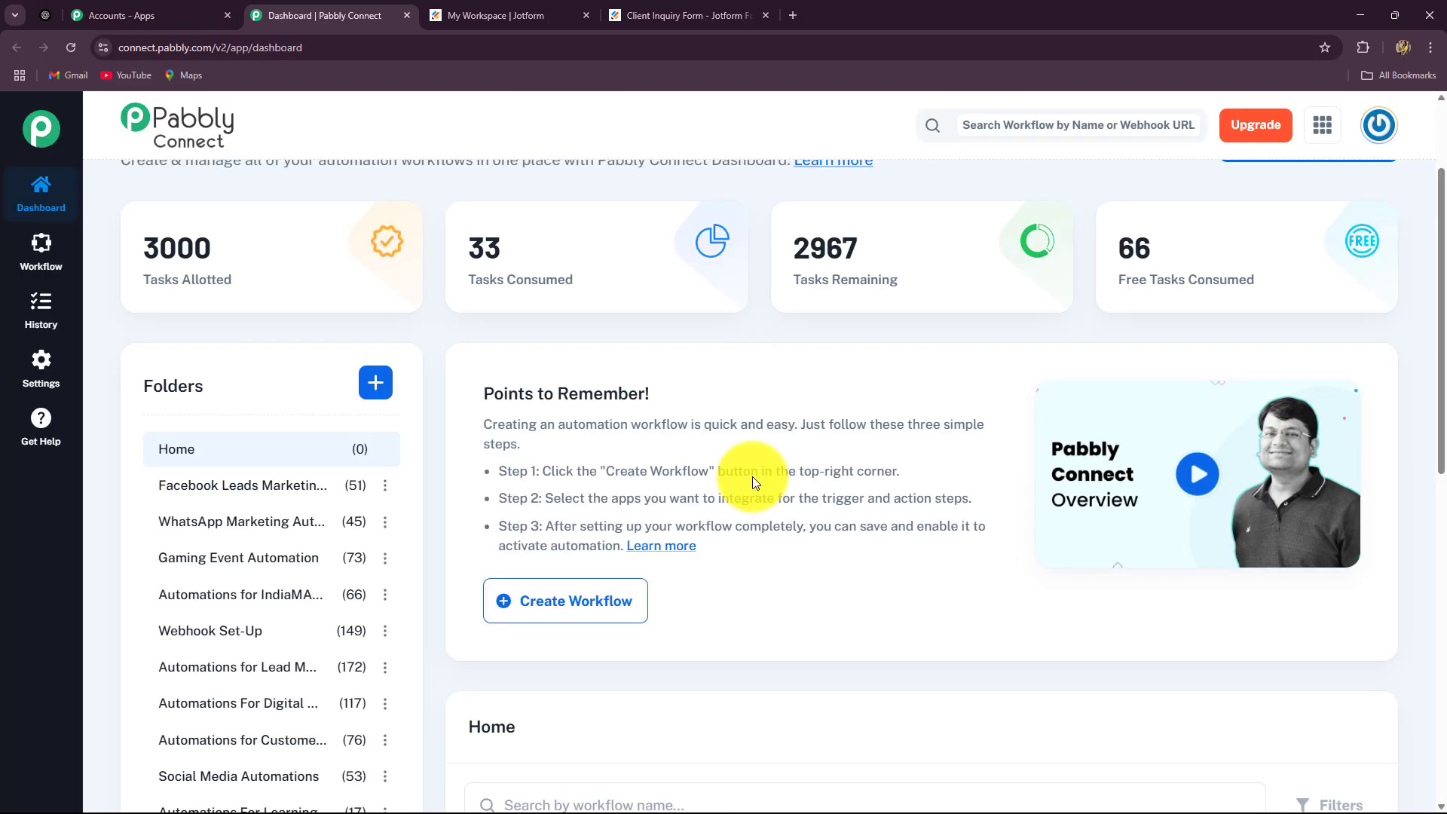
scroll(752, 476, "down", 10)
scroll(752, 477, "up", 10)
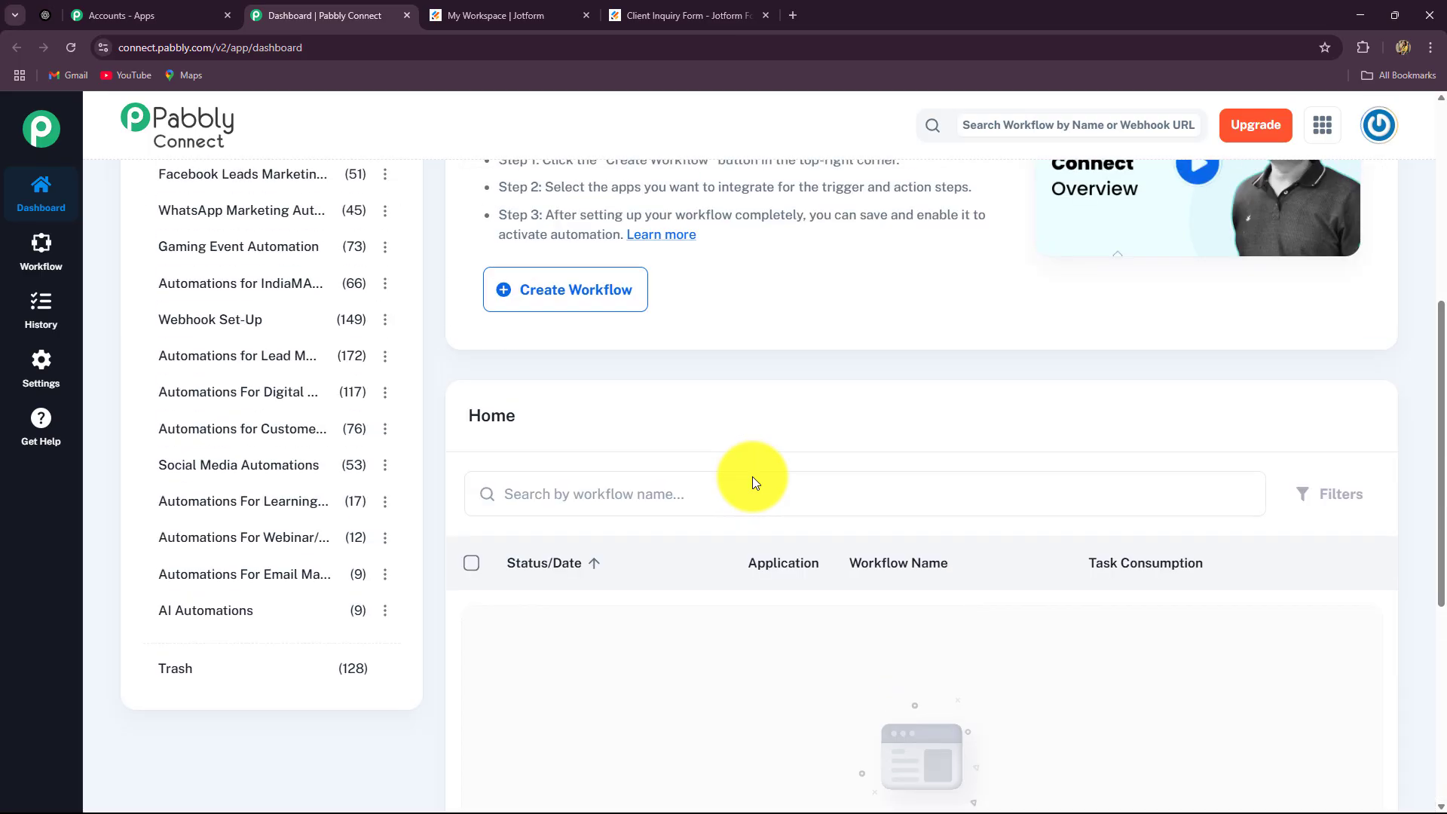
scroll(752, 476, "down", 8)
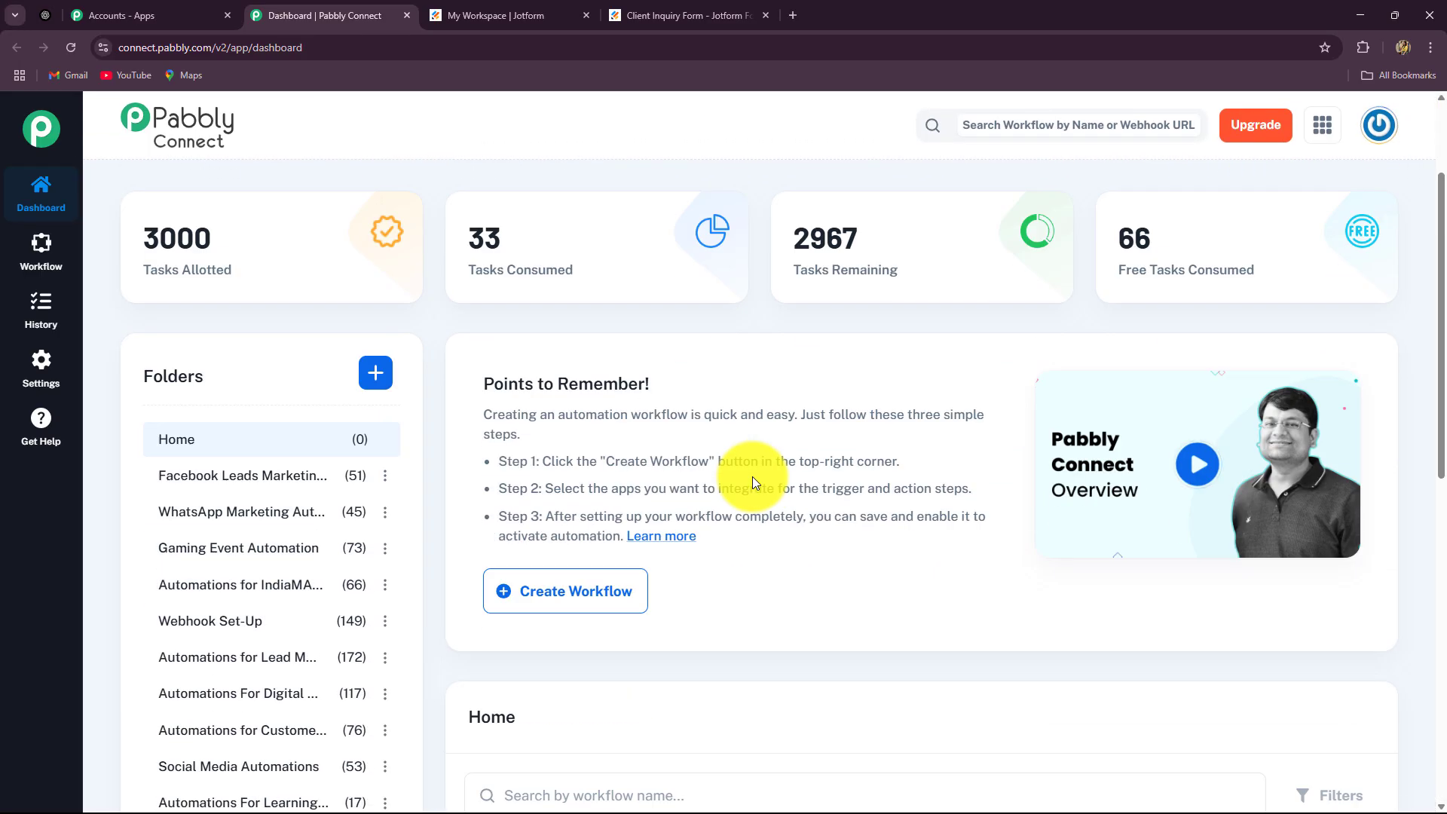
scroll(752, 476, "up", 2)
scroll(752, 476, "up", 4)
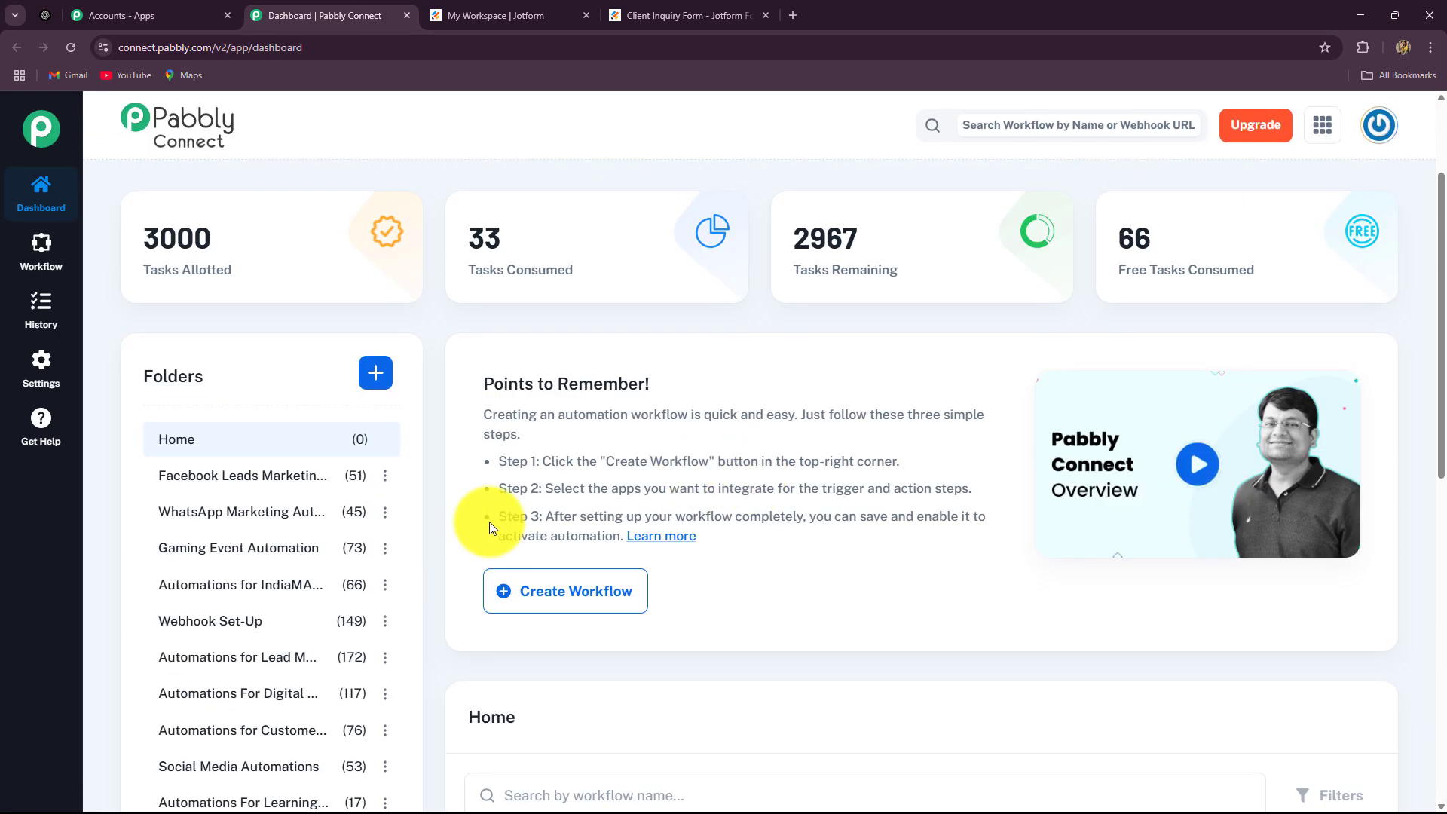
scroll(490, 522, "down", 2)
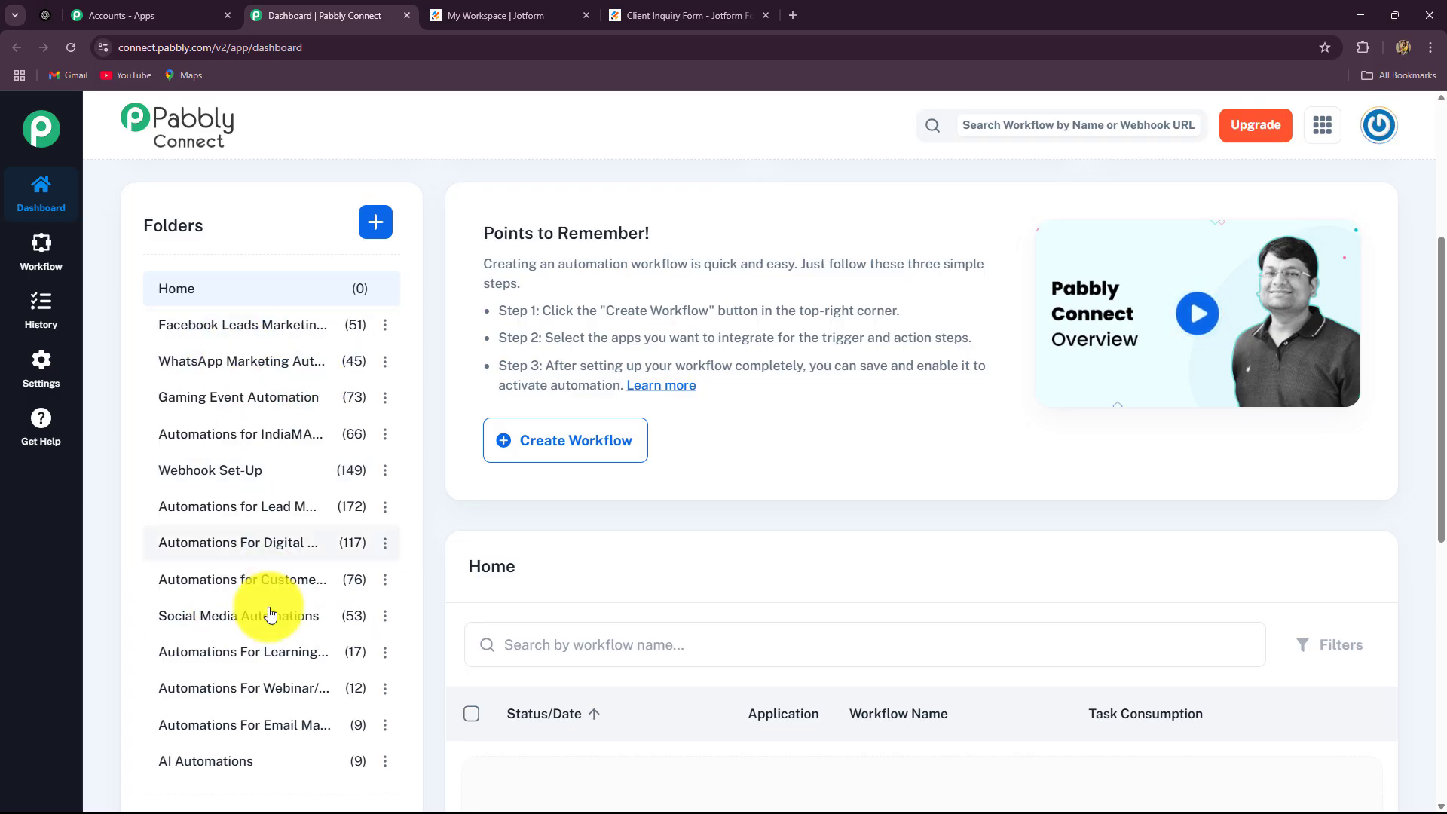
scroll(646, 510, "up", 4)
Start a new workflow named 'Automate Email Responses Using AI Agent for Smart Communication'
left_click(1351, 311)
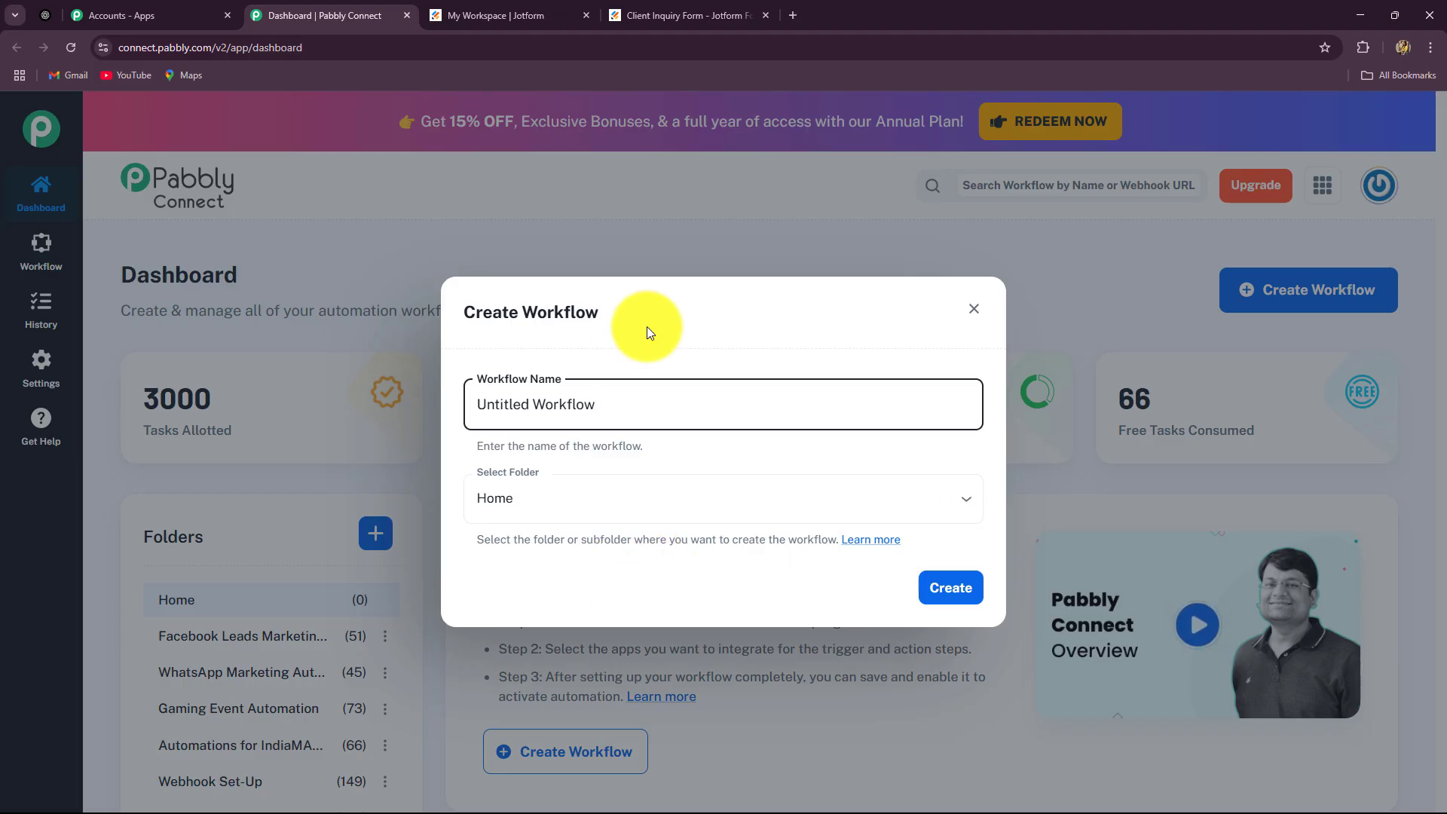
left_click_drag(662, 422, 376, 445)
key("BackSpace")
type("Automate Email Responses Using AI Agent for Smart Communication")
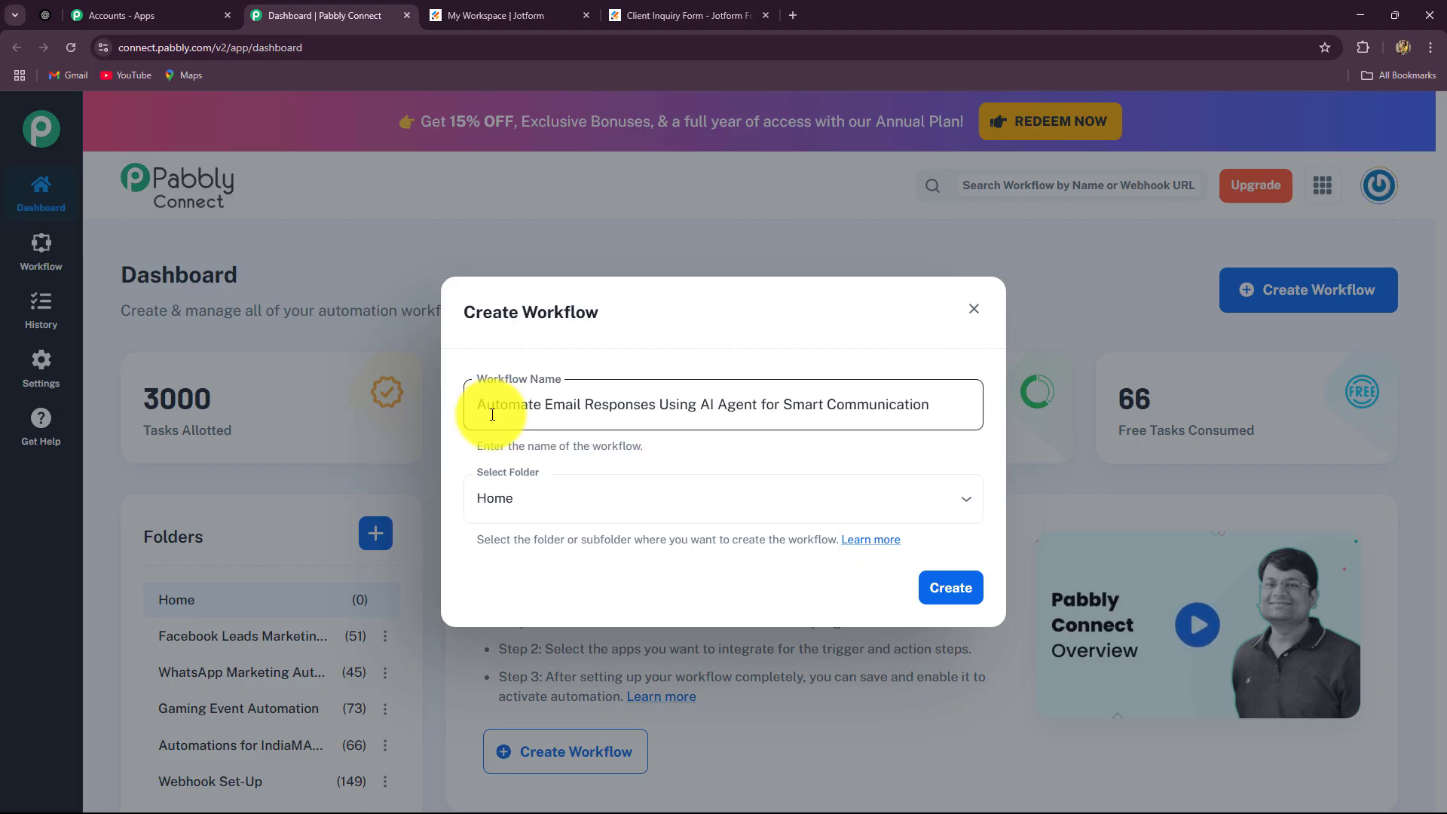
left_click_drag(478, 405, 740, 434)
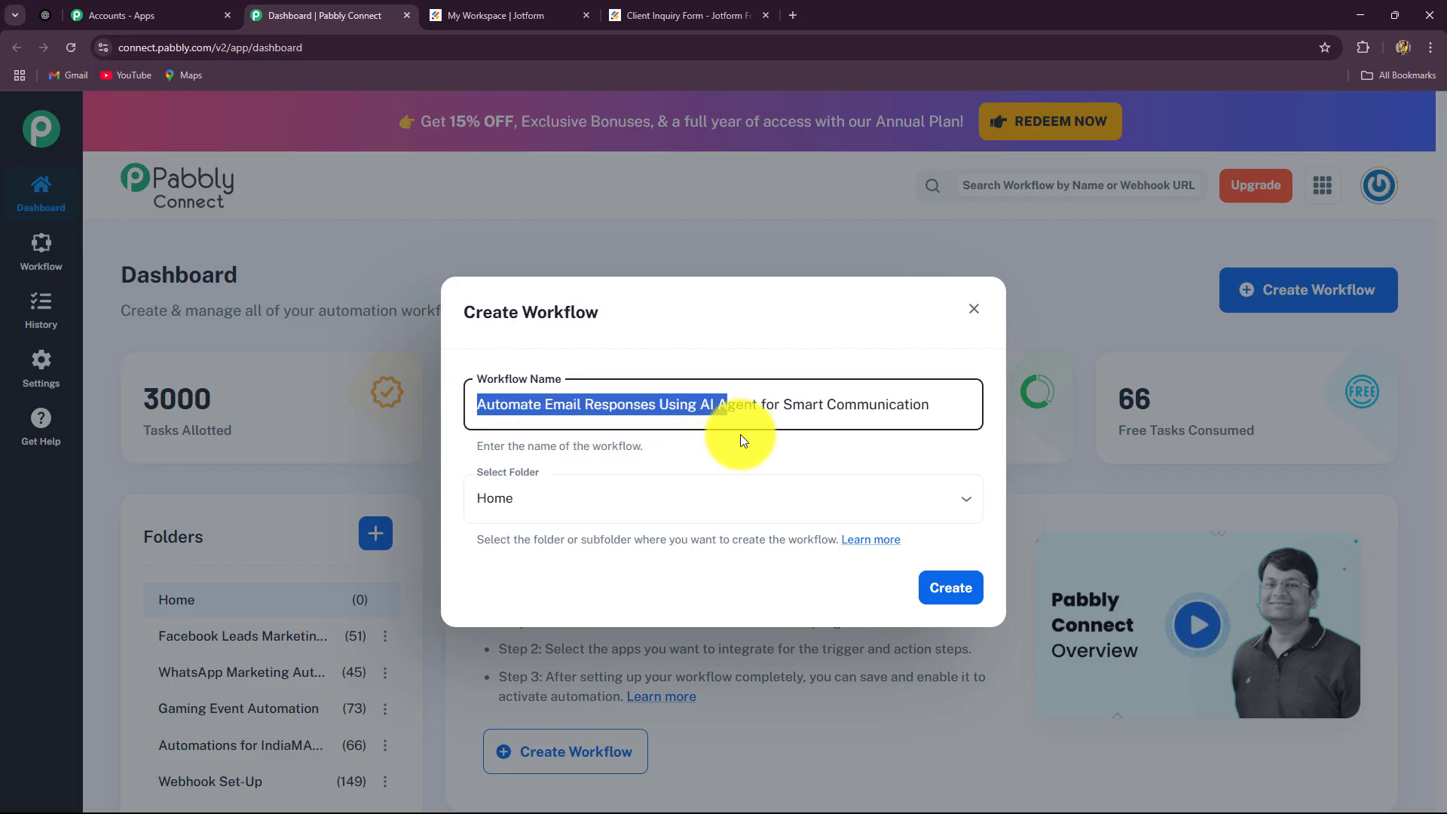
left_click(895, 445)
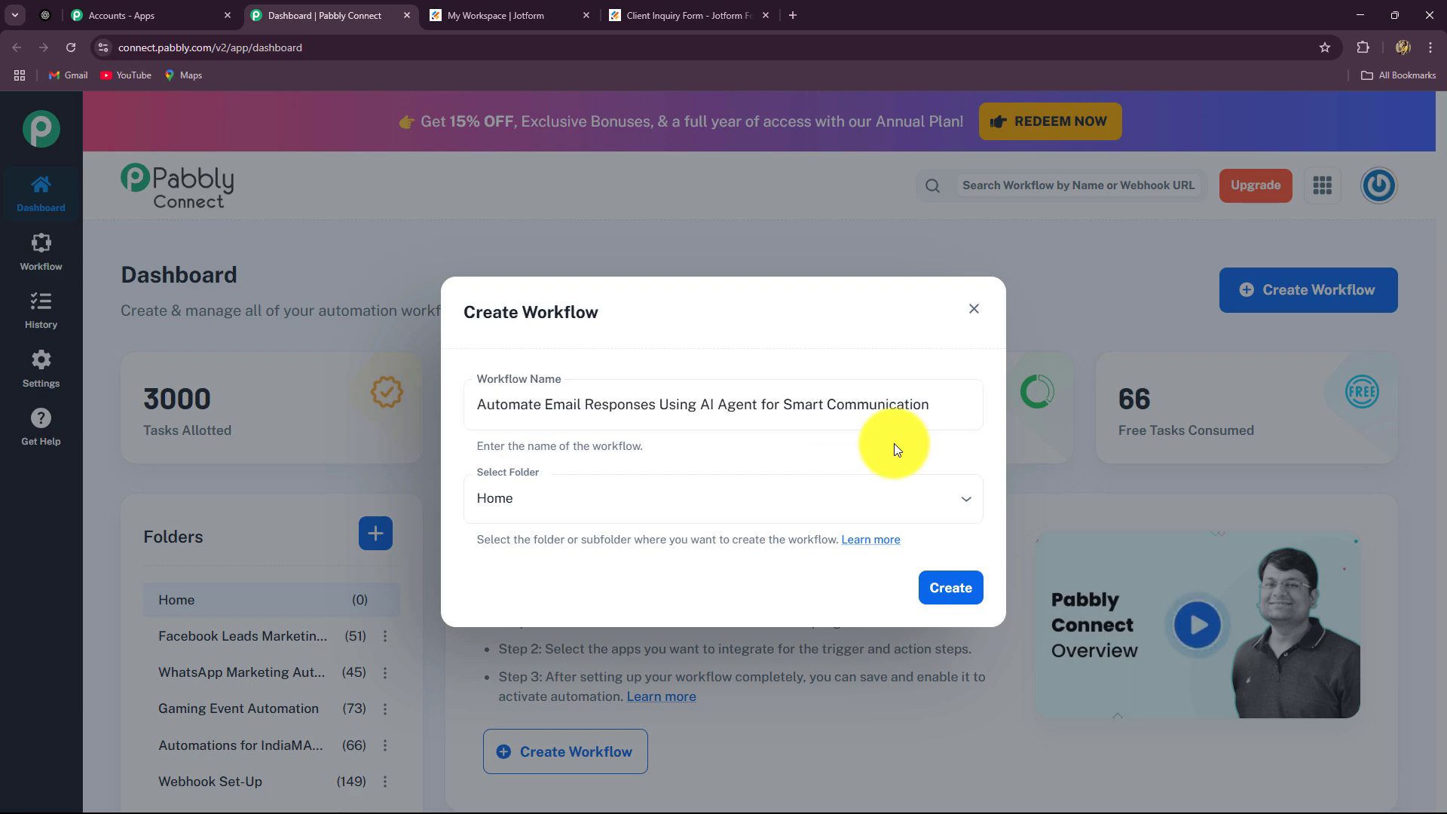
Place the workflow in the AI Automations folder and create it
left_click(810, 502)
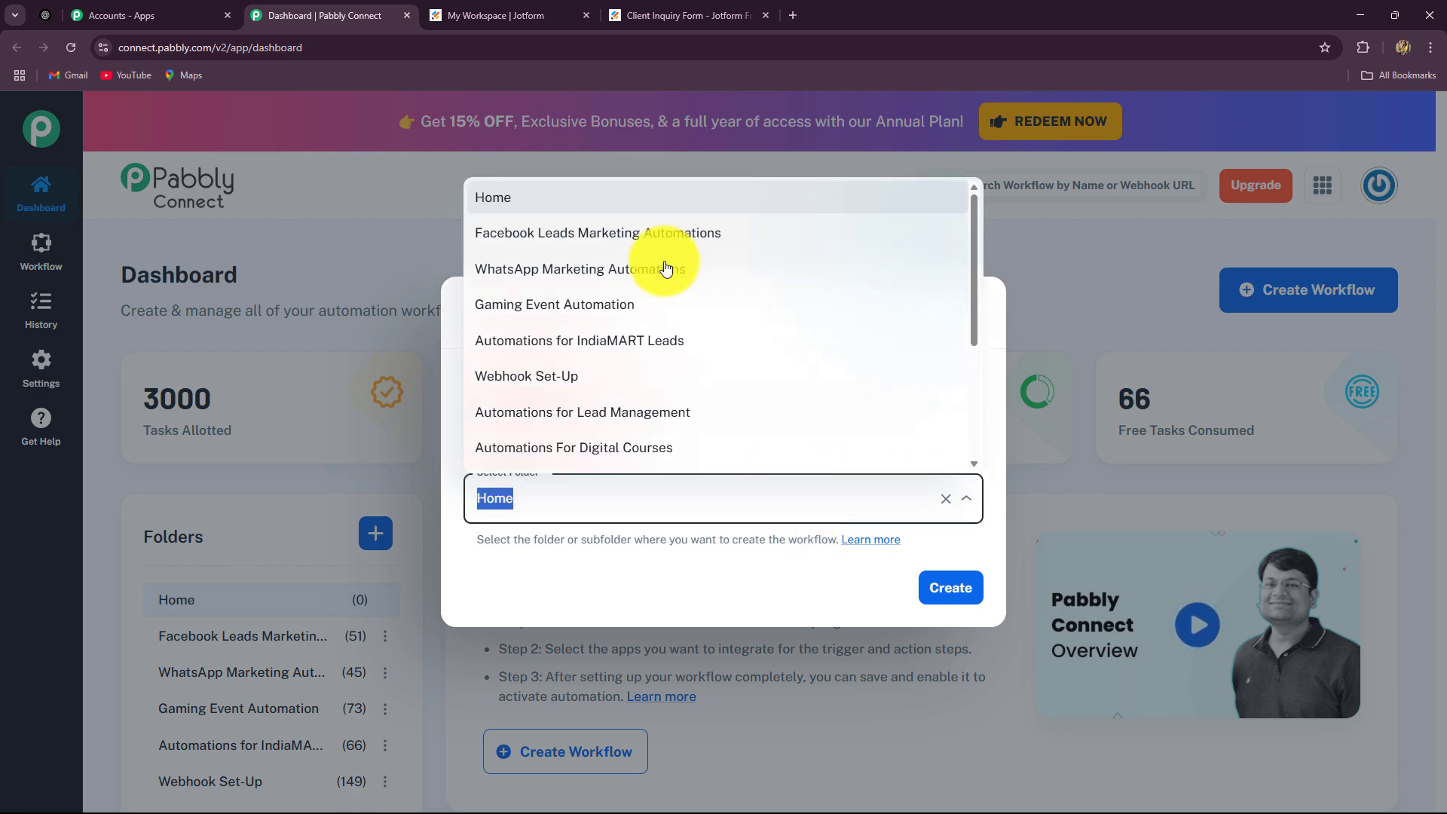
scroll(619, 369, "down", 3)
scroll(619, 369, "up", 3)
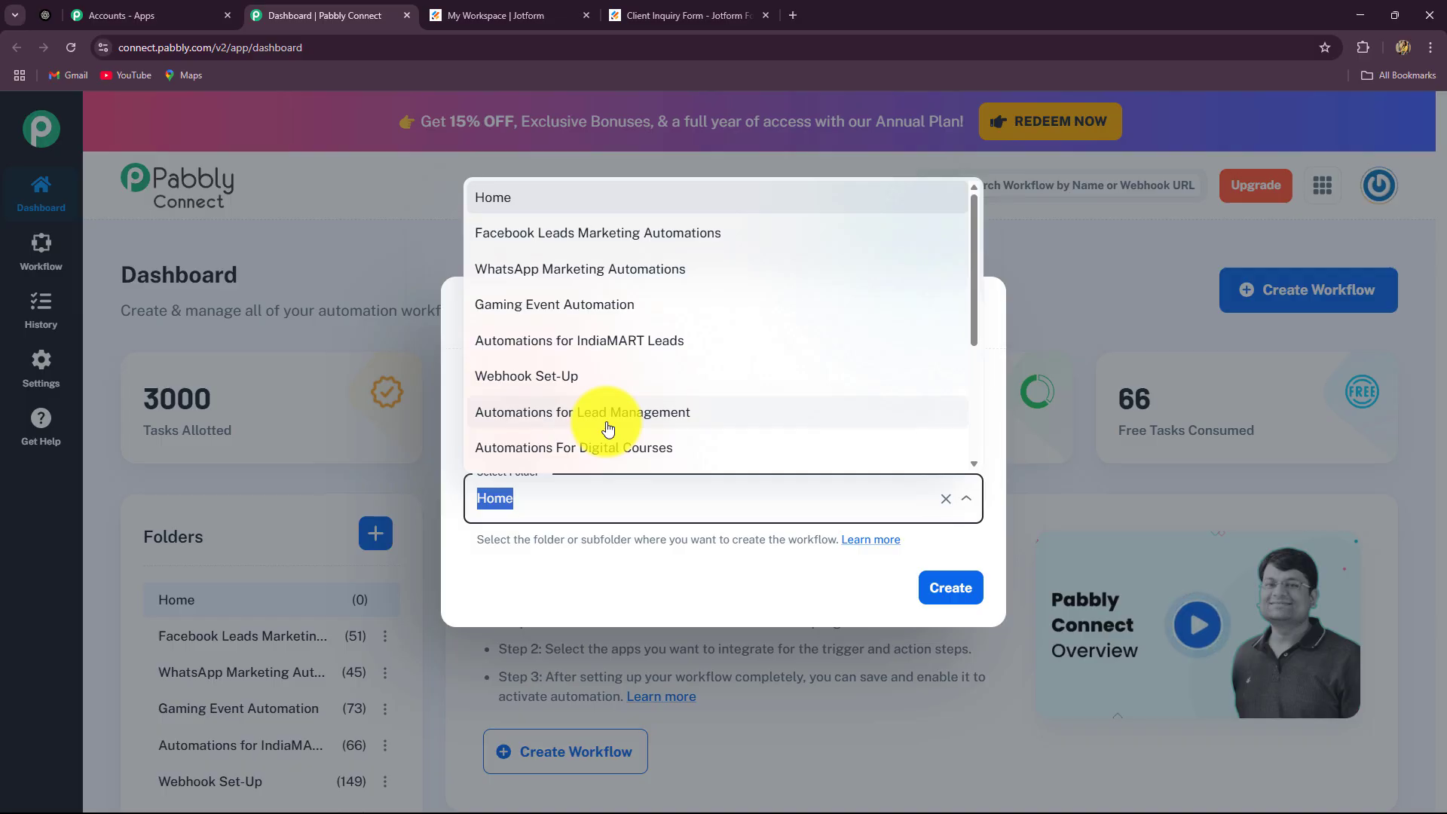
scroll(603, 430, "down", 3)
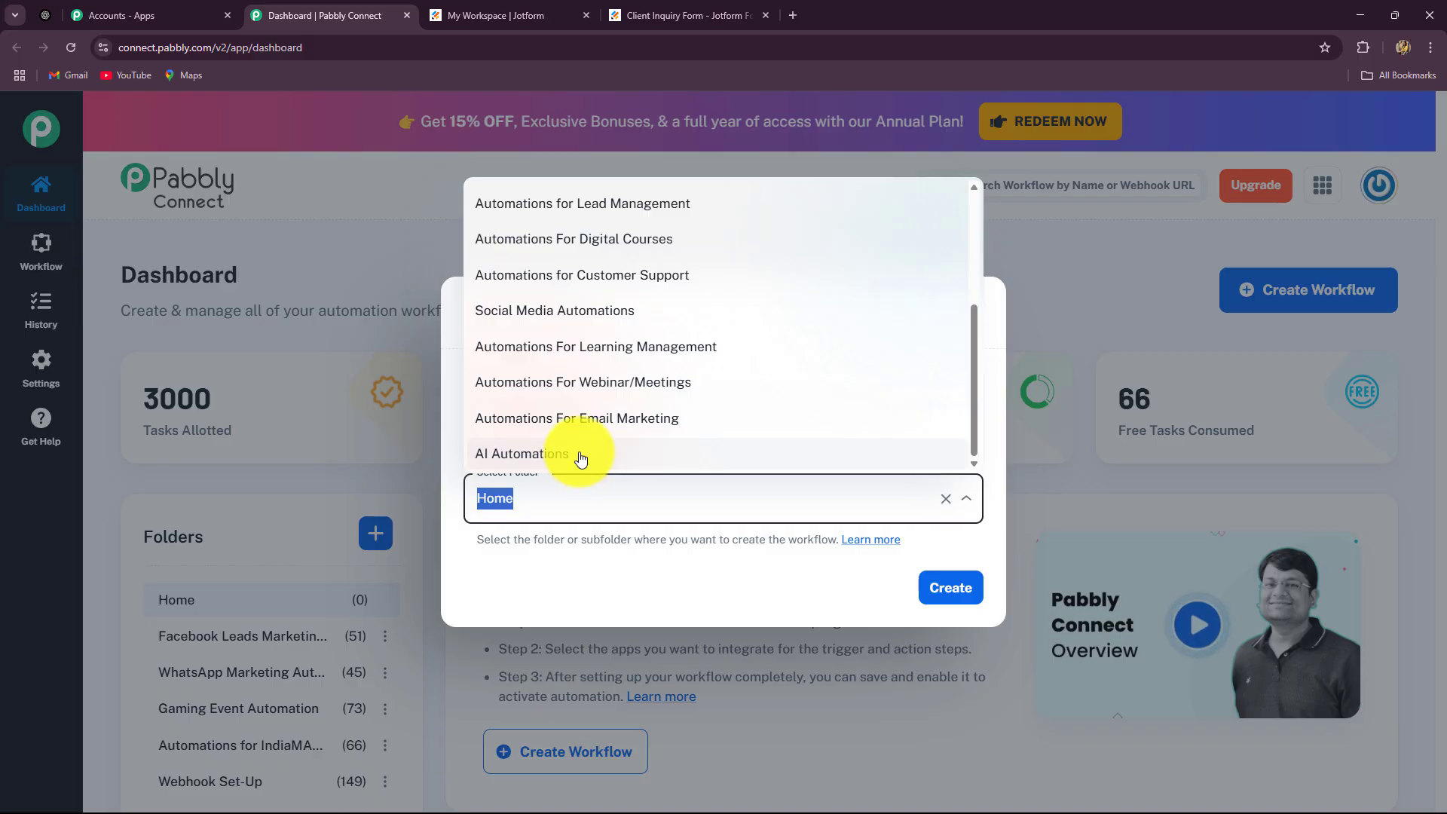
left_click(584, 457)
left_click(939, 586)
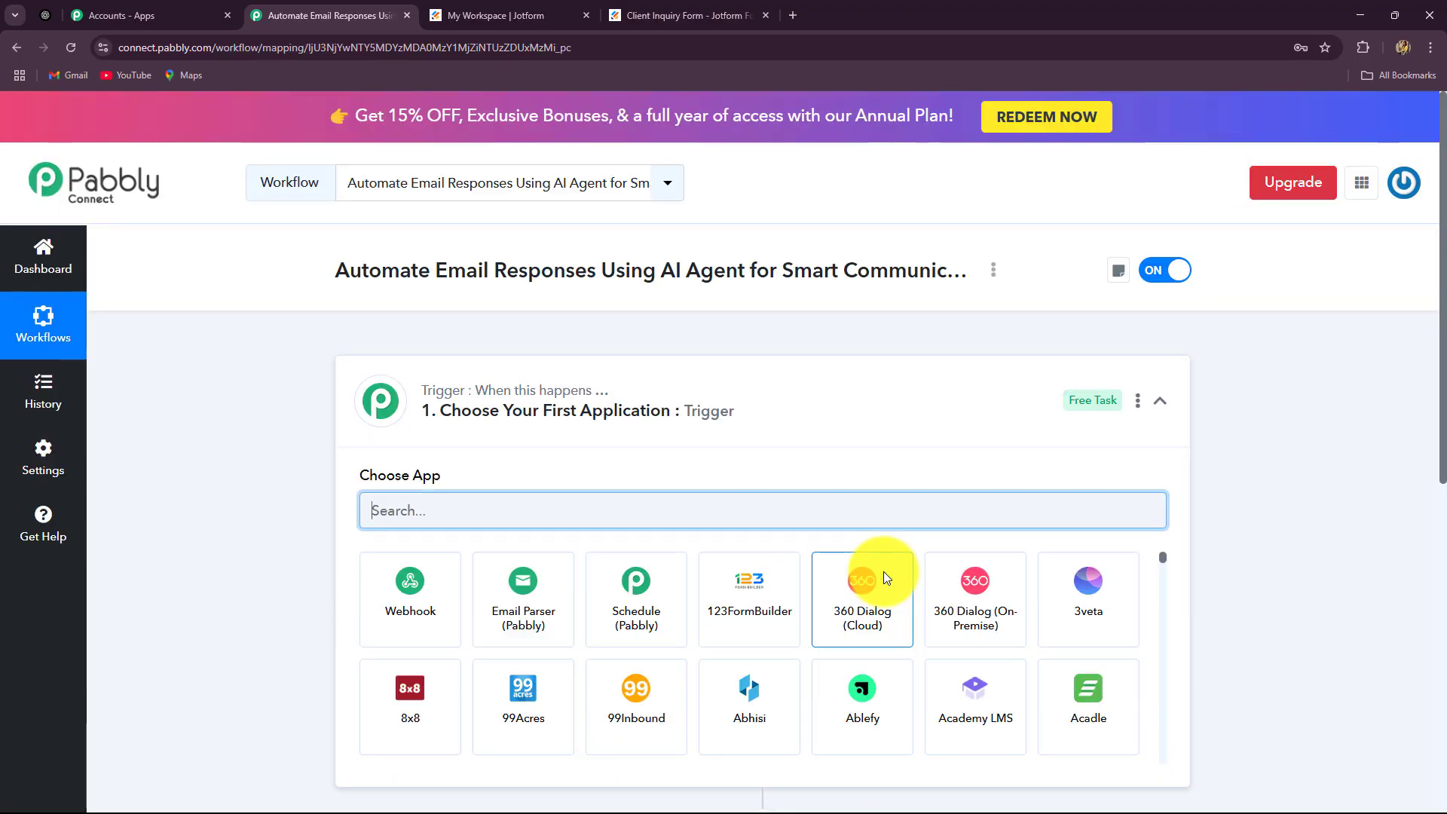
Collapse the trigger card's Choose App grid to reveal the empty trigger and action steps
left_click(1162, 402)
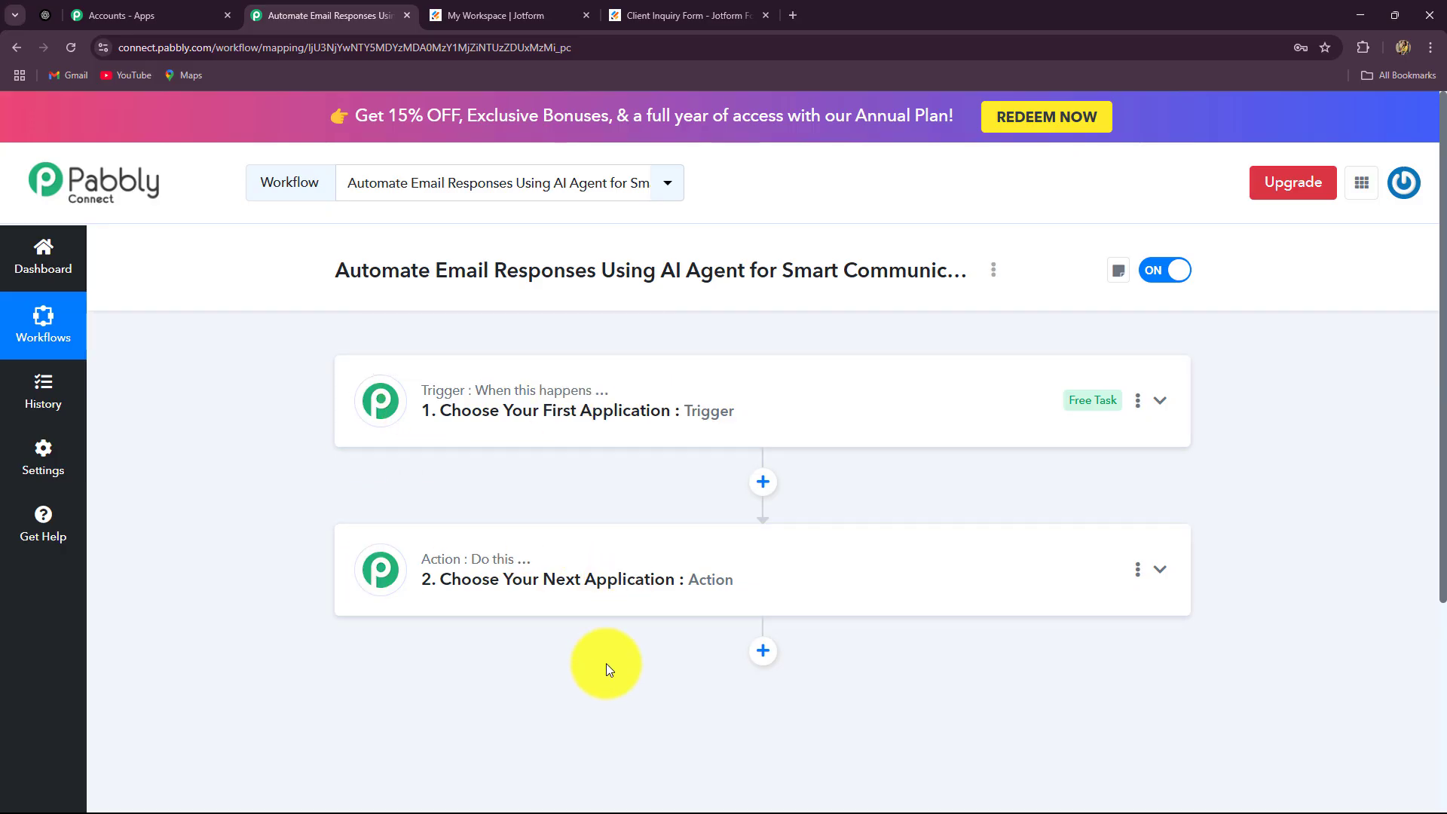
Search 'Jot' in the trigger's app list and pick Jotform as the trigger app
left_click(404, 420)
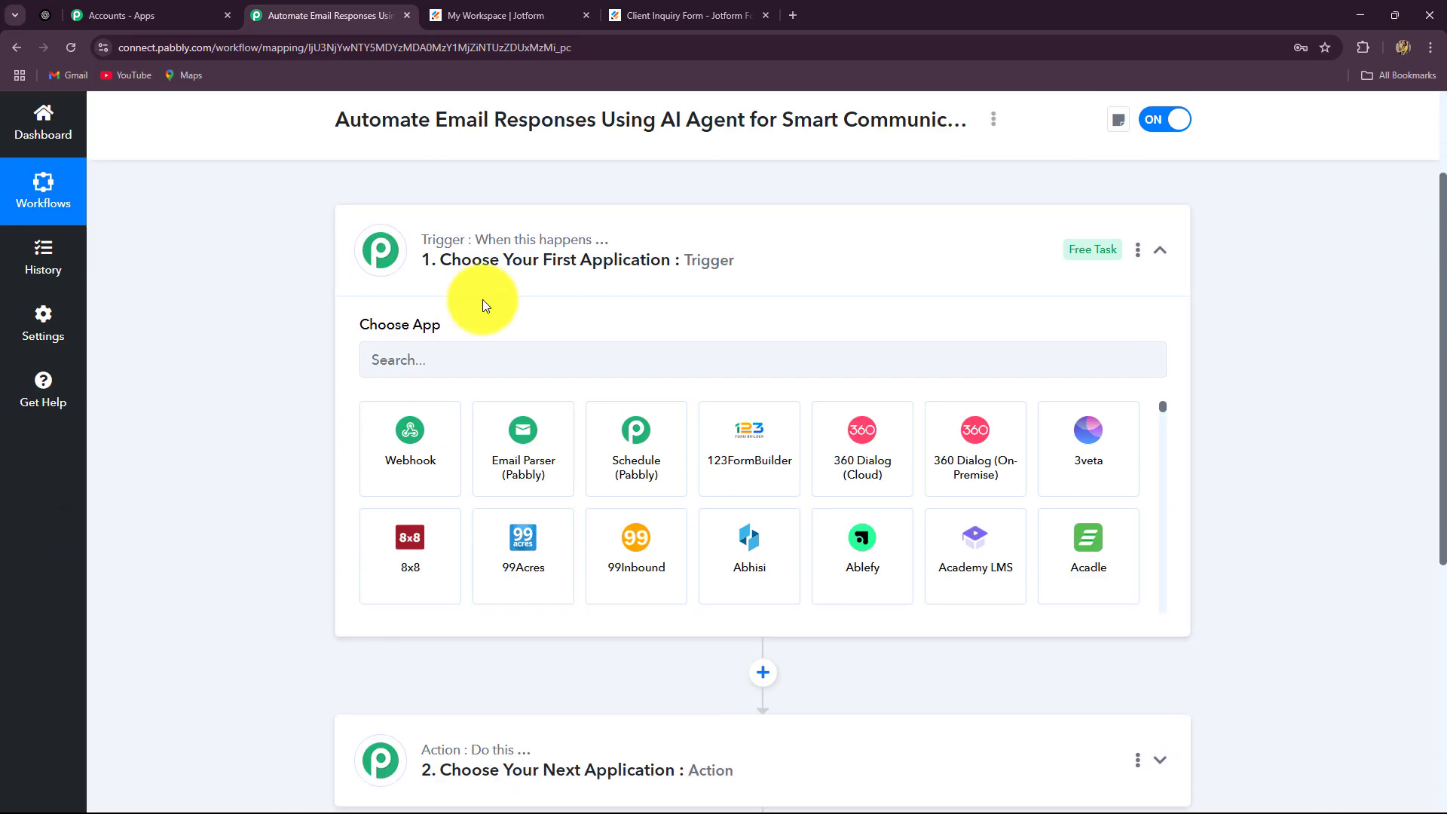
left_click(452, 348)
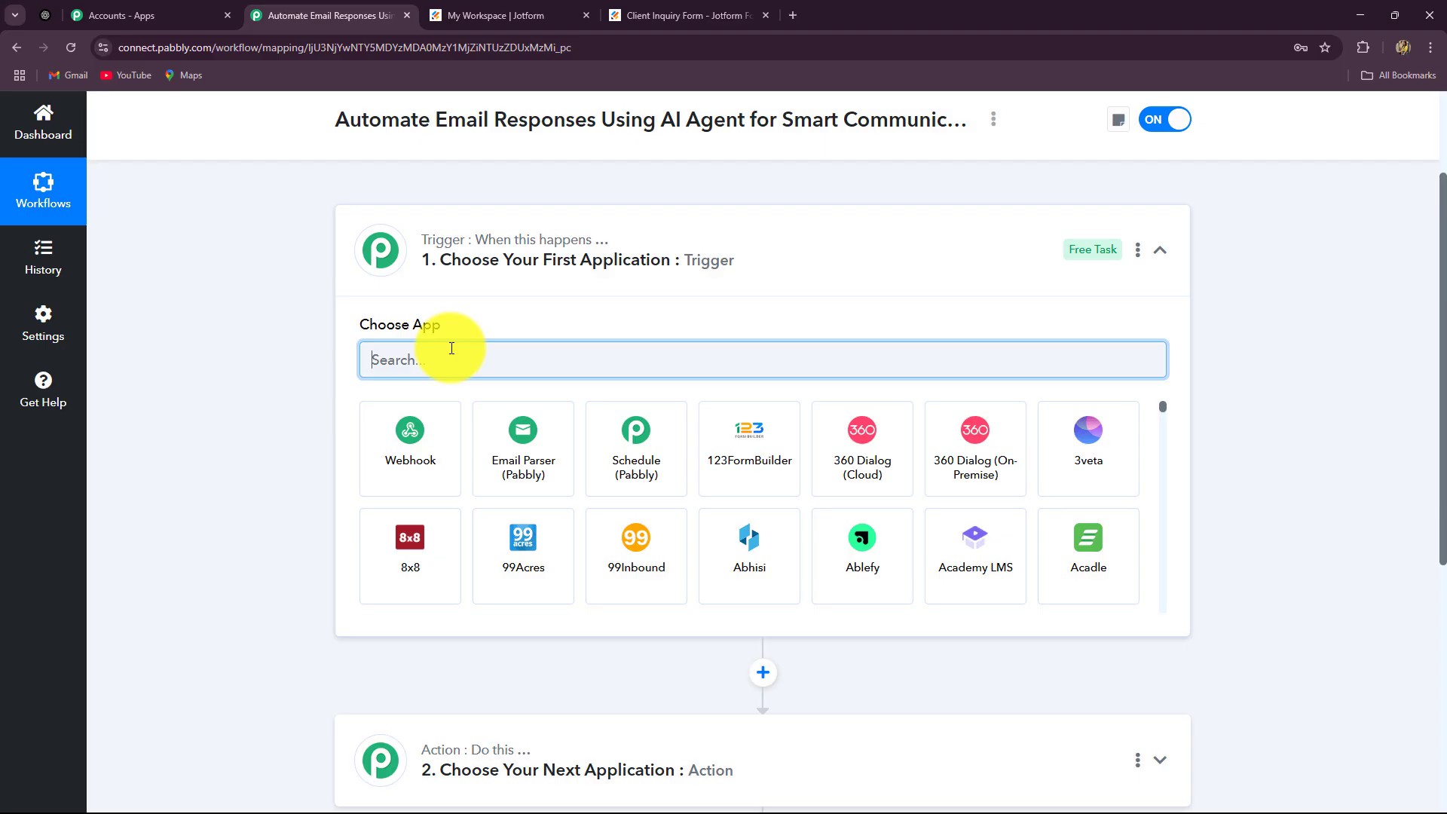
left_click(536, 16)
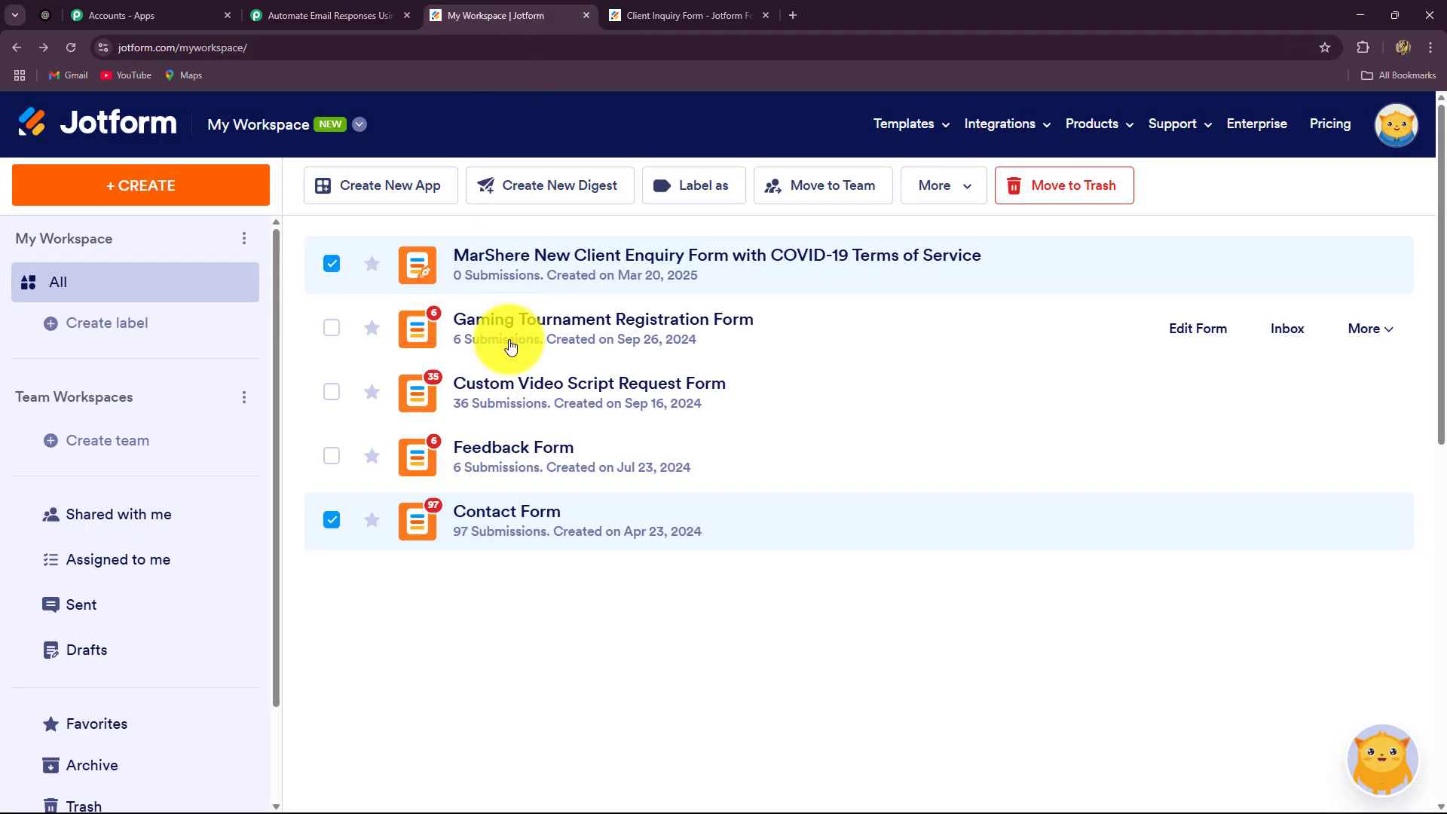
left_click(324, 9)
type("Jot")
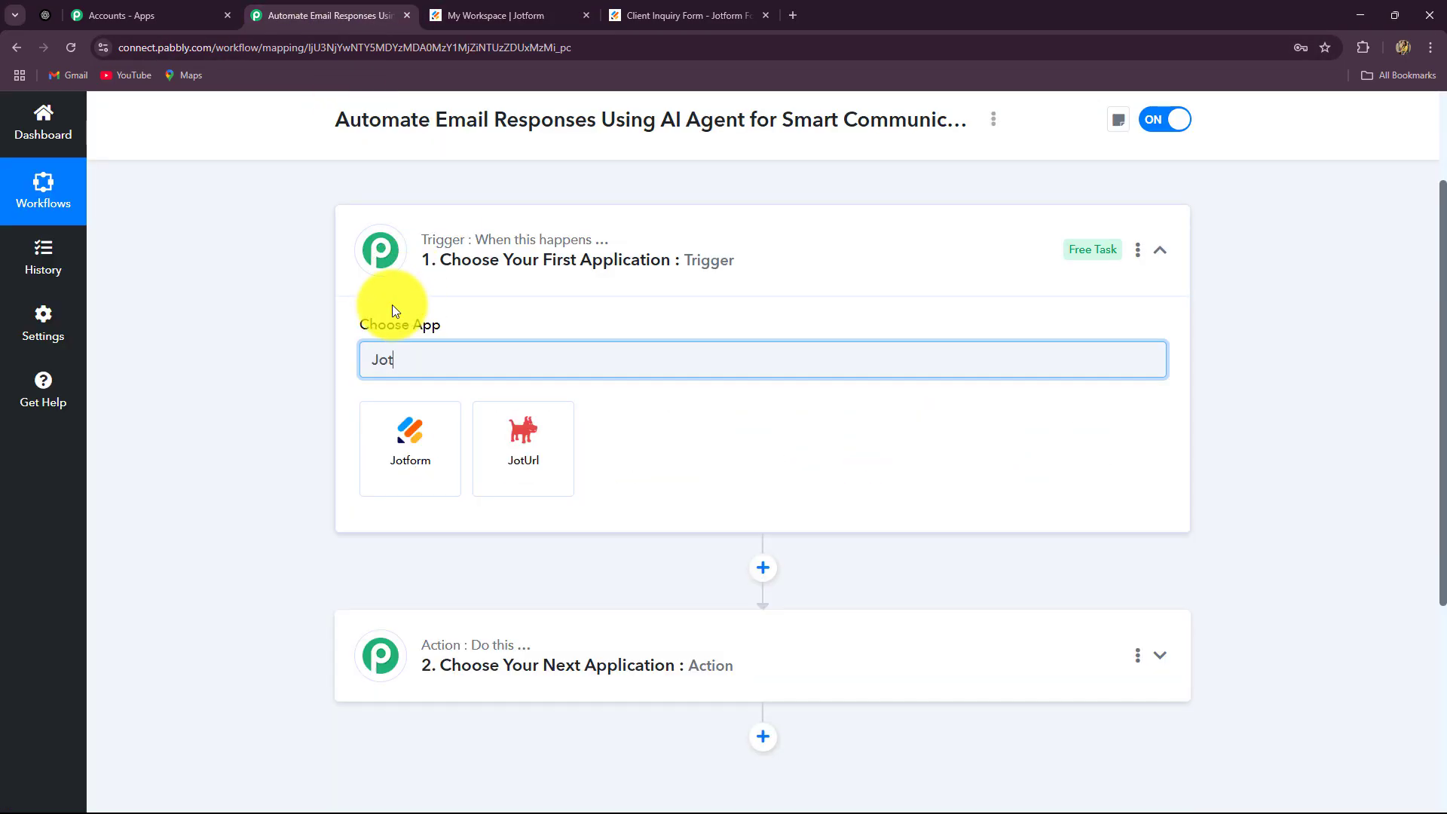
left_click(373, 457)
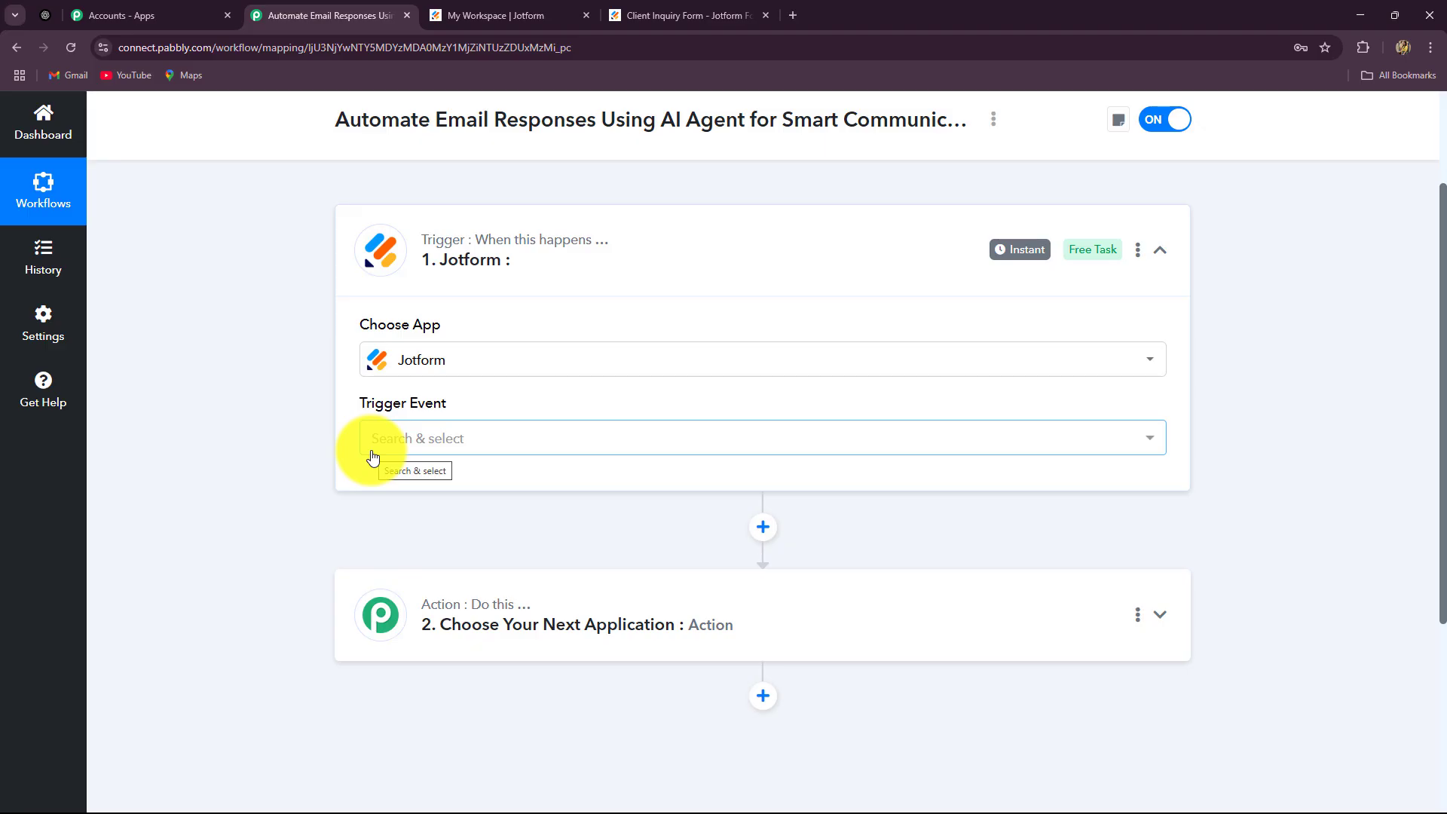
Choose New Response as the Jotform trigger event to generate its webhook URL
left_click(486, 445)
left_click(429, 537)
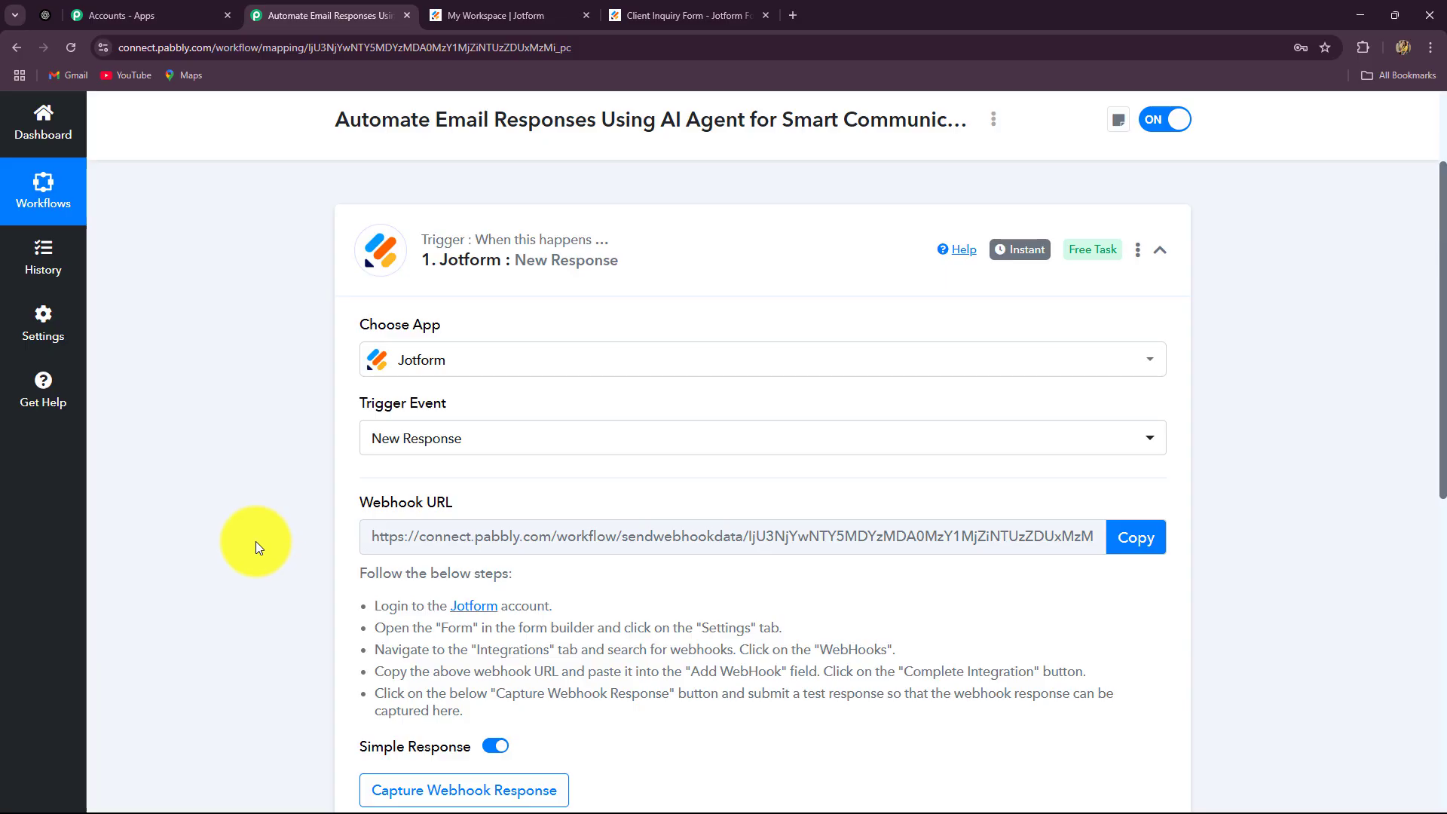
Review the five webhook setup steps for the Jotform trigger, cross-checking the Jotform workspace
scroll(256, 541, "down", 2)
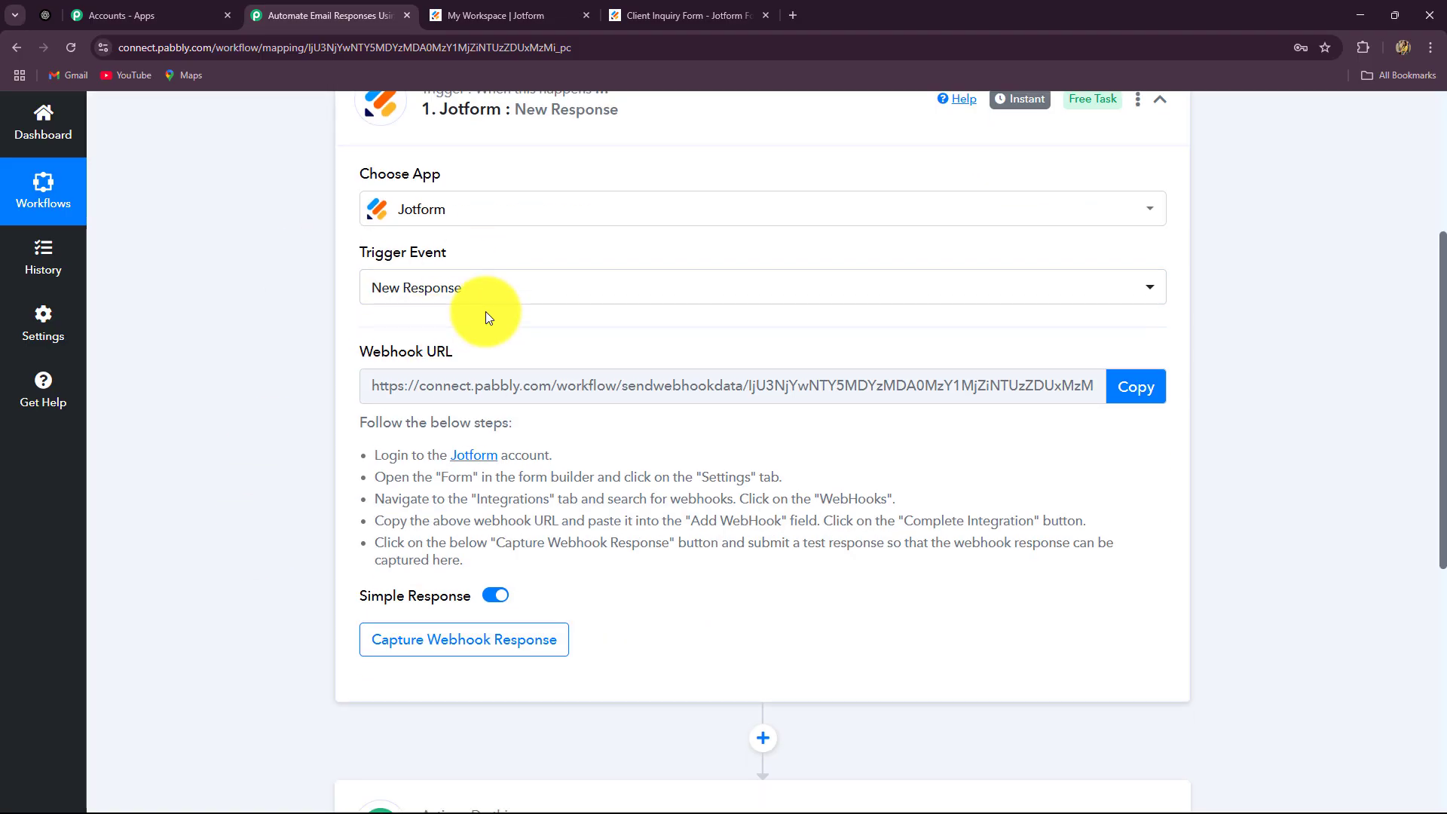
left_click(494, 14)
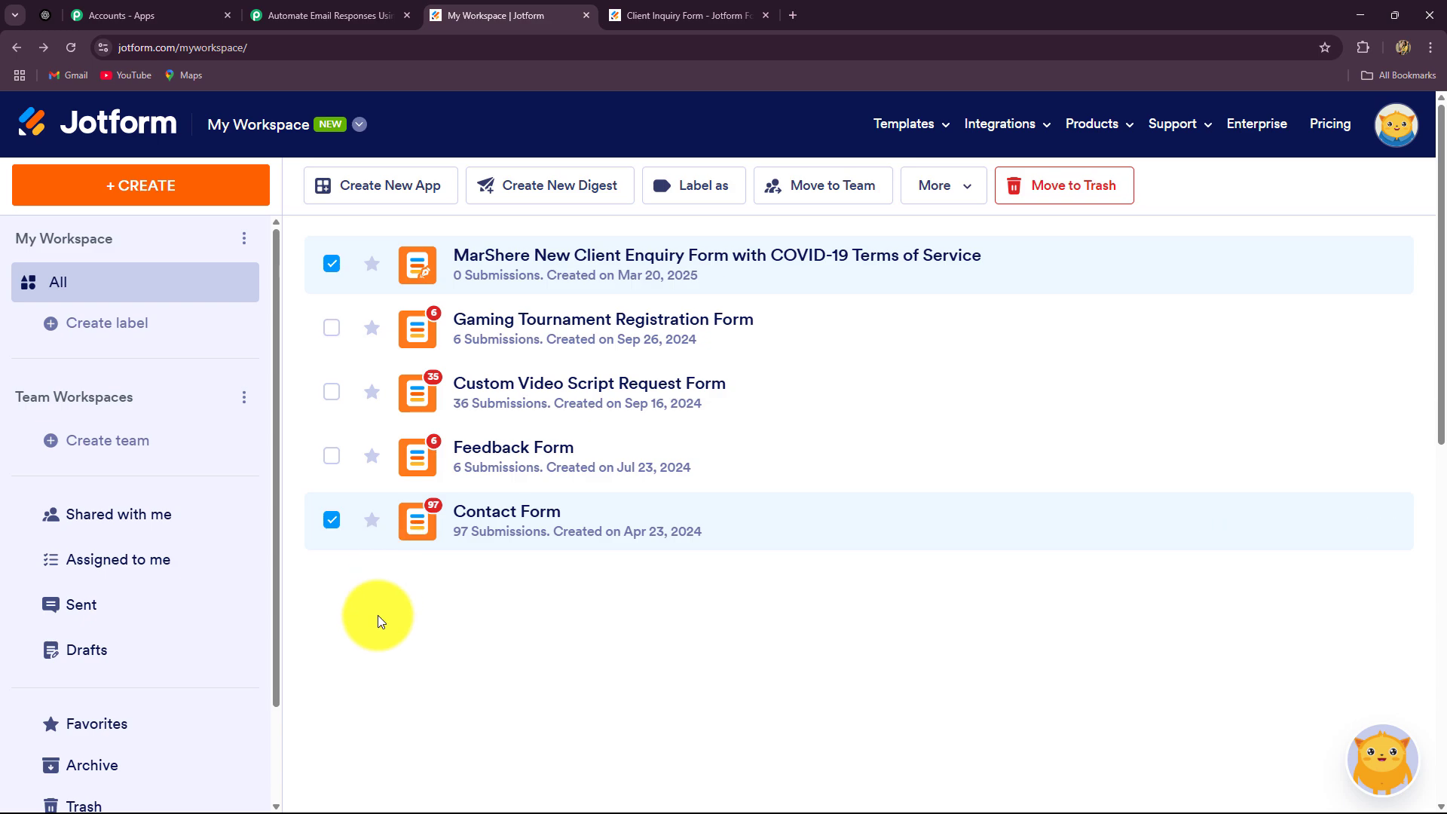
left_click(310, 15)
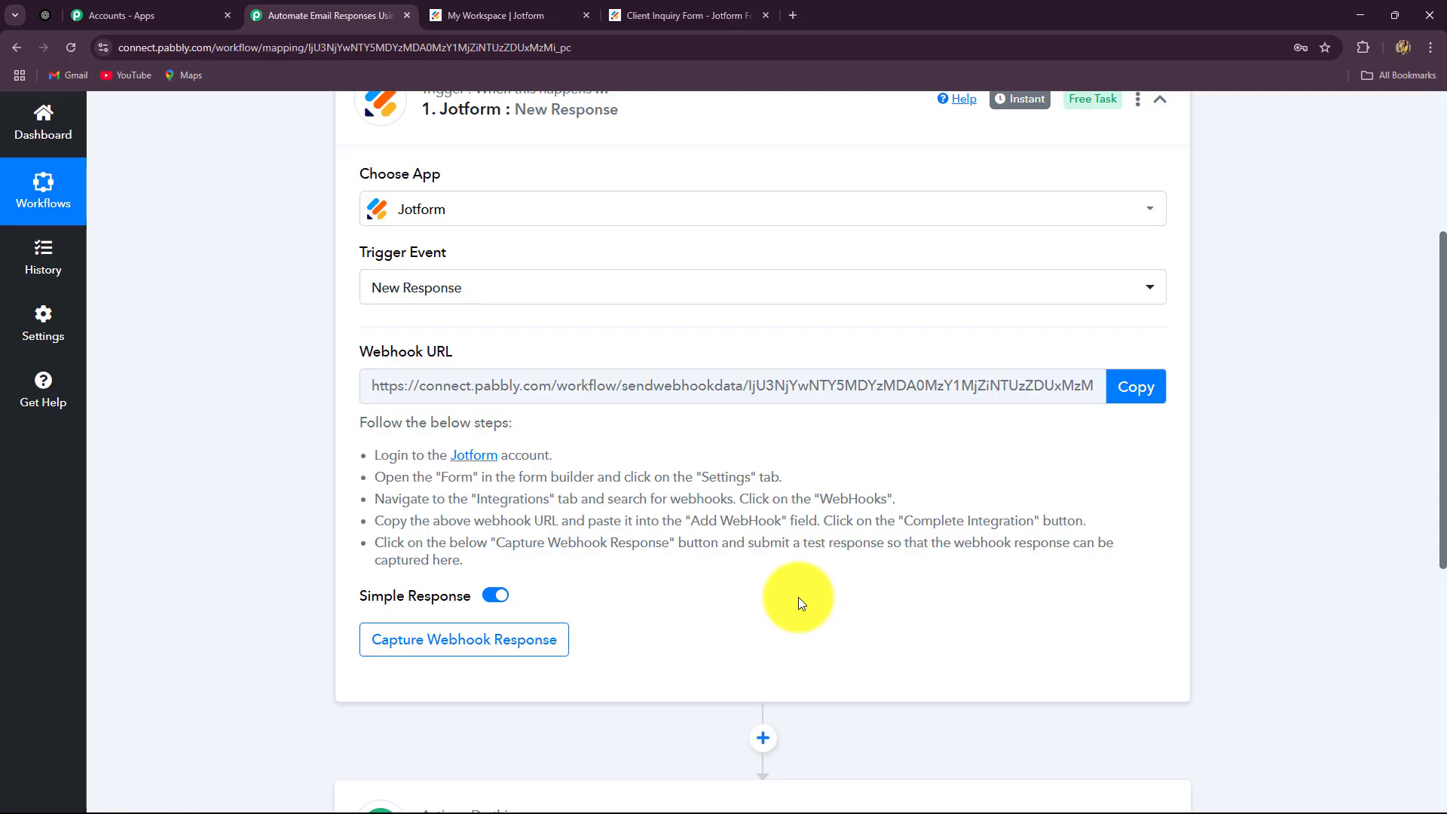
scroll(590, 233, "up", 2)
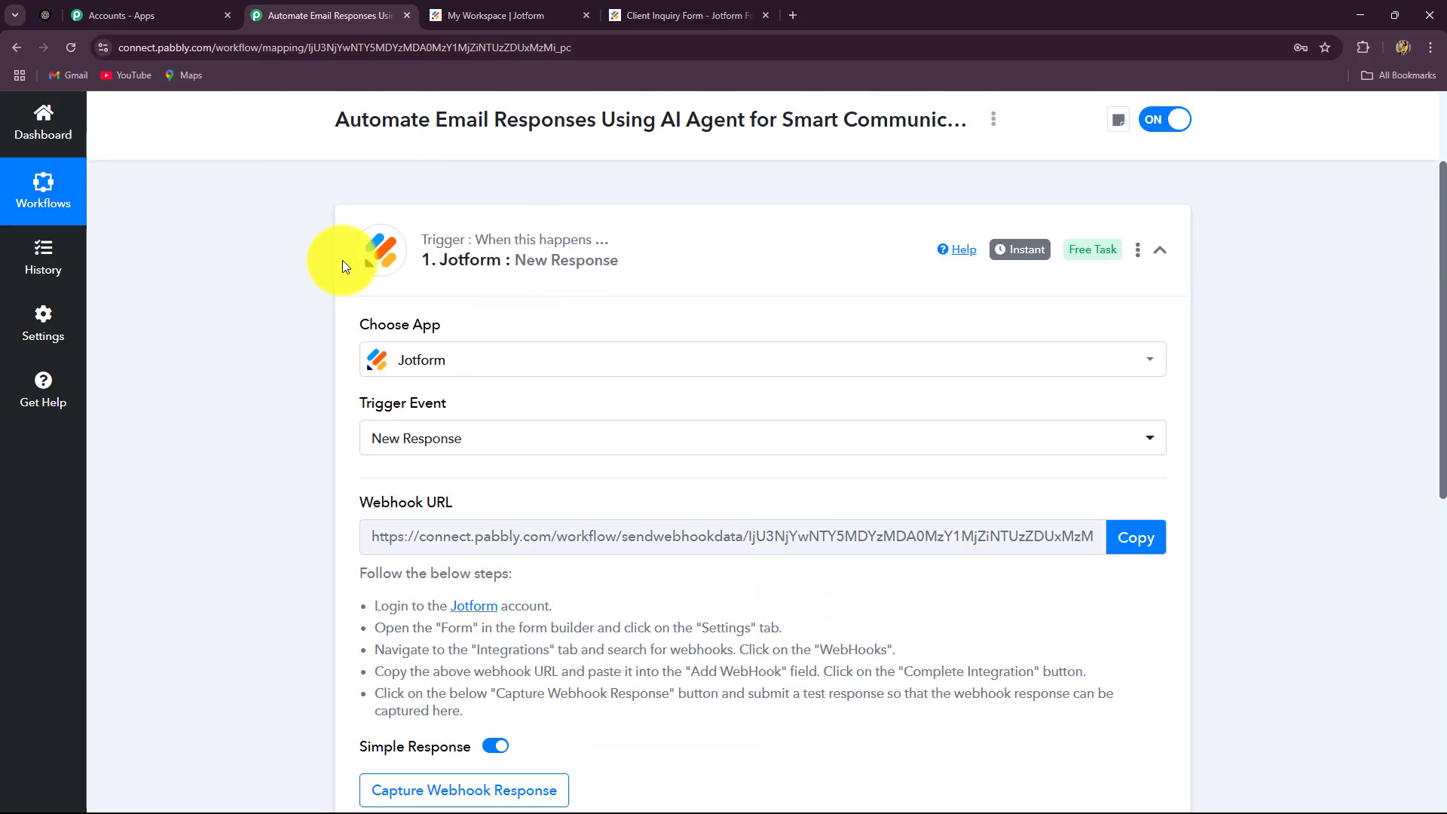
left_click(494, 15)
left_click(324, 15)
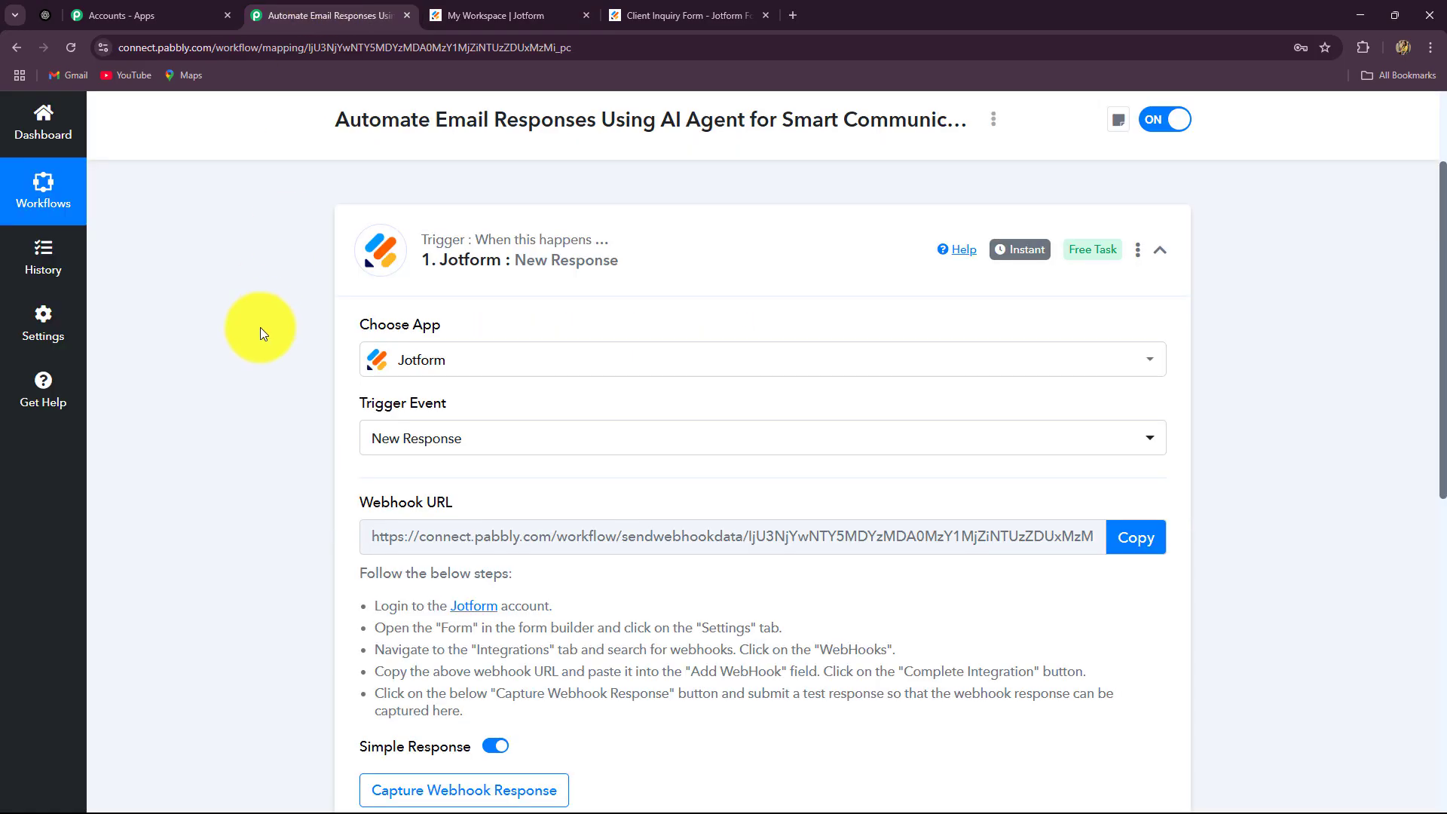
scroll(260, 327, "down", 6)
scroll(260, 327, "up", 4)
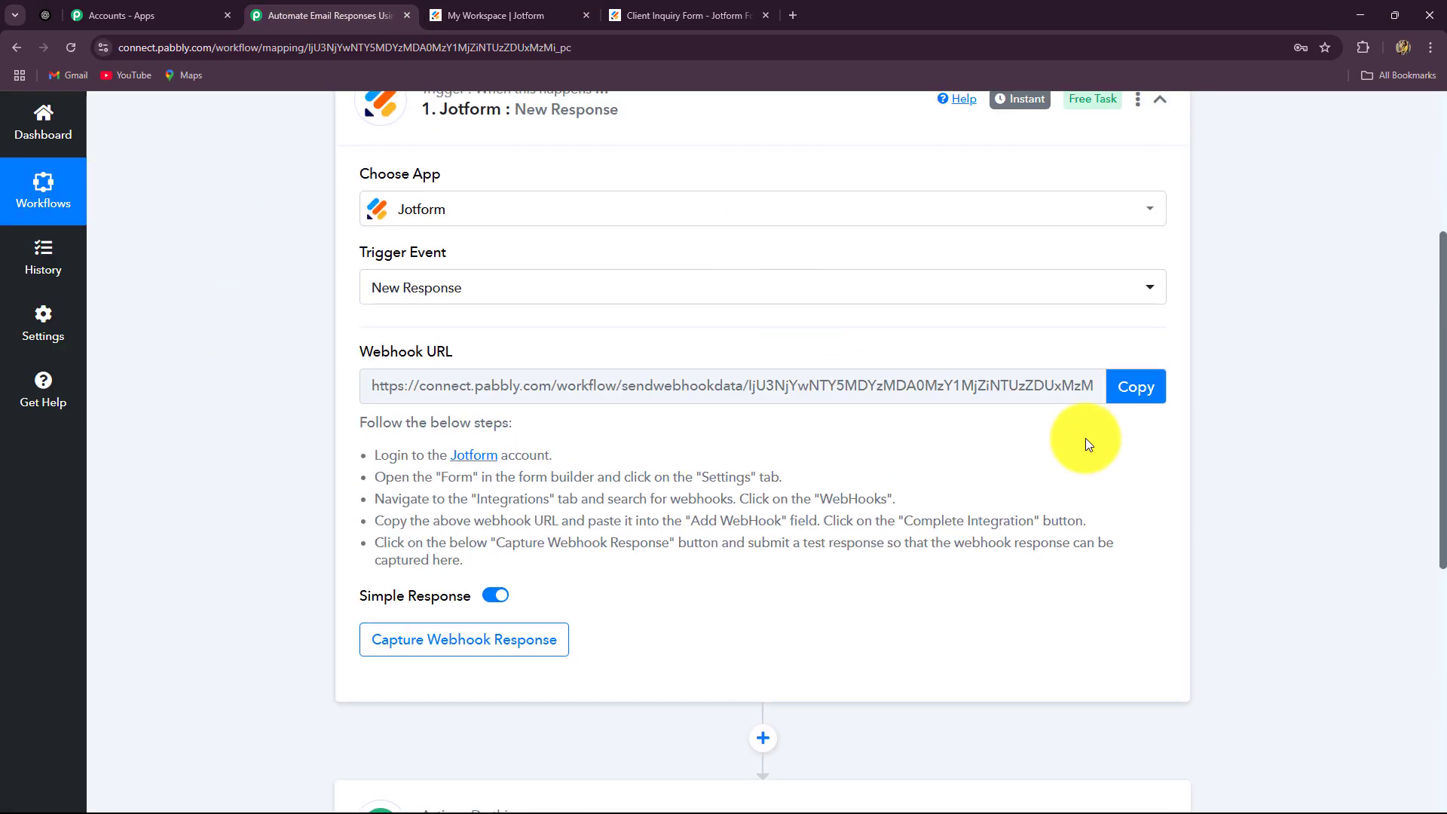
left_click_drag(1114, 549, 367, 462)
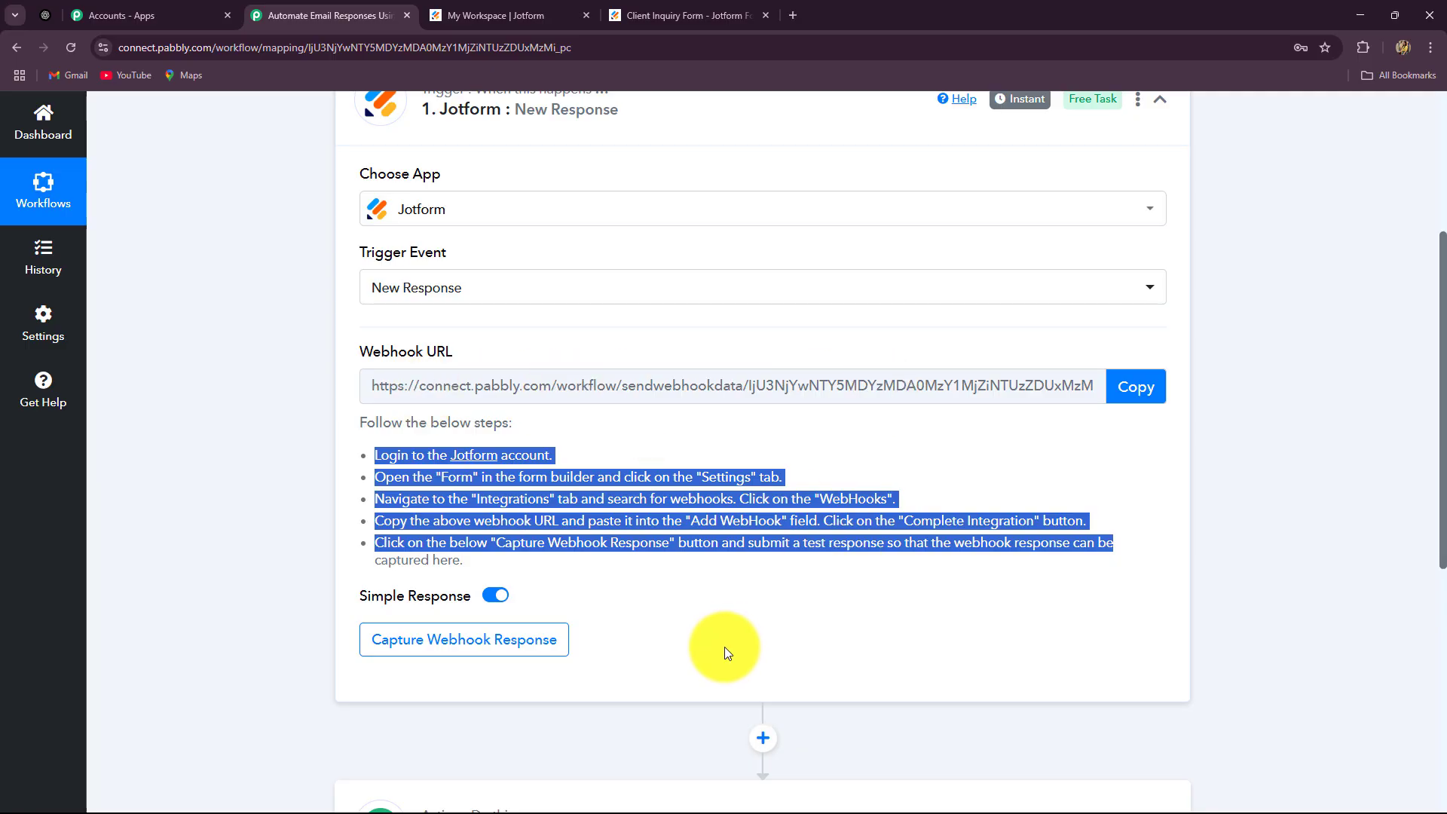
left_click(270, 492)
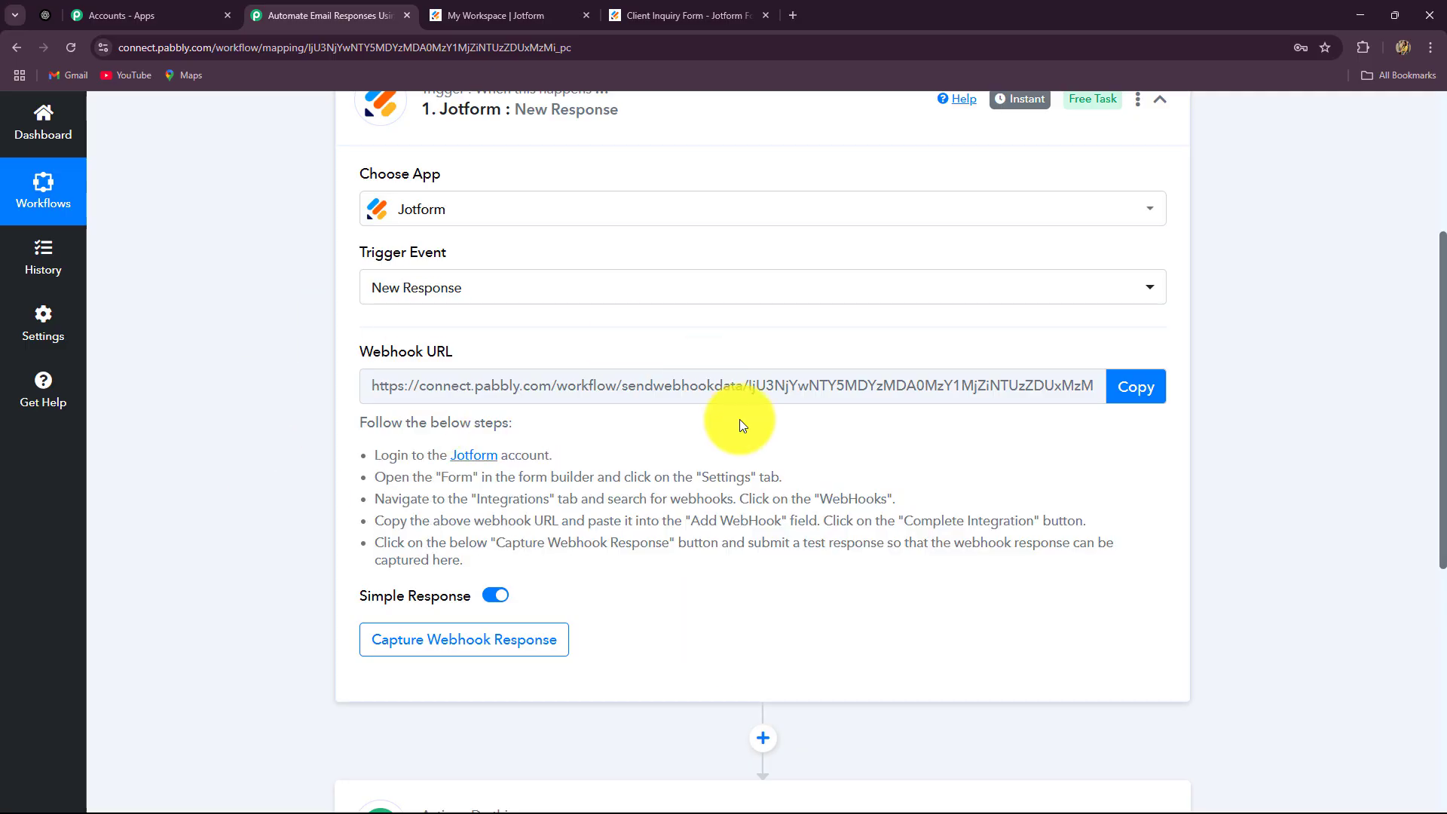
Copy the Jotform trigger's webhook URL so it waits for a test response
left_click(514, 16)
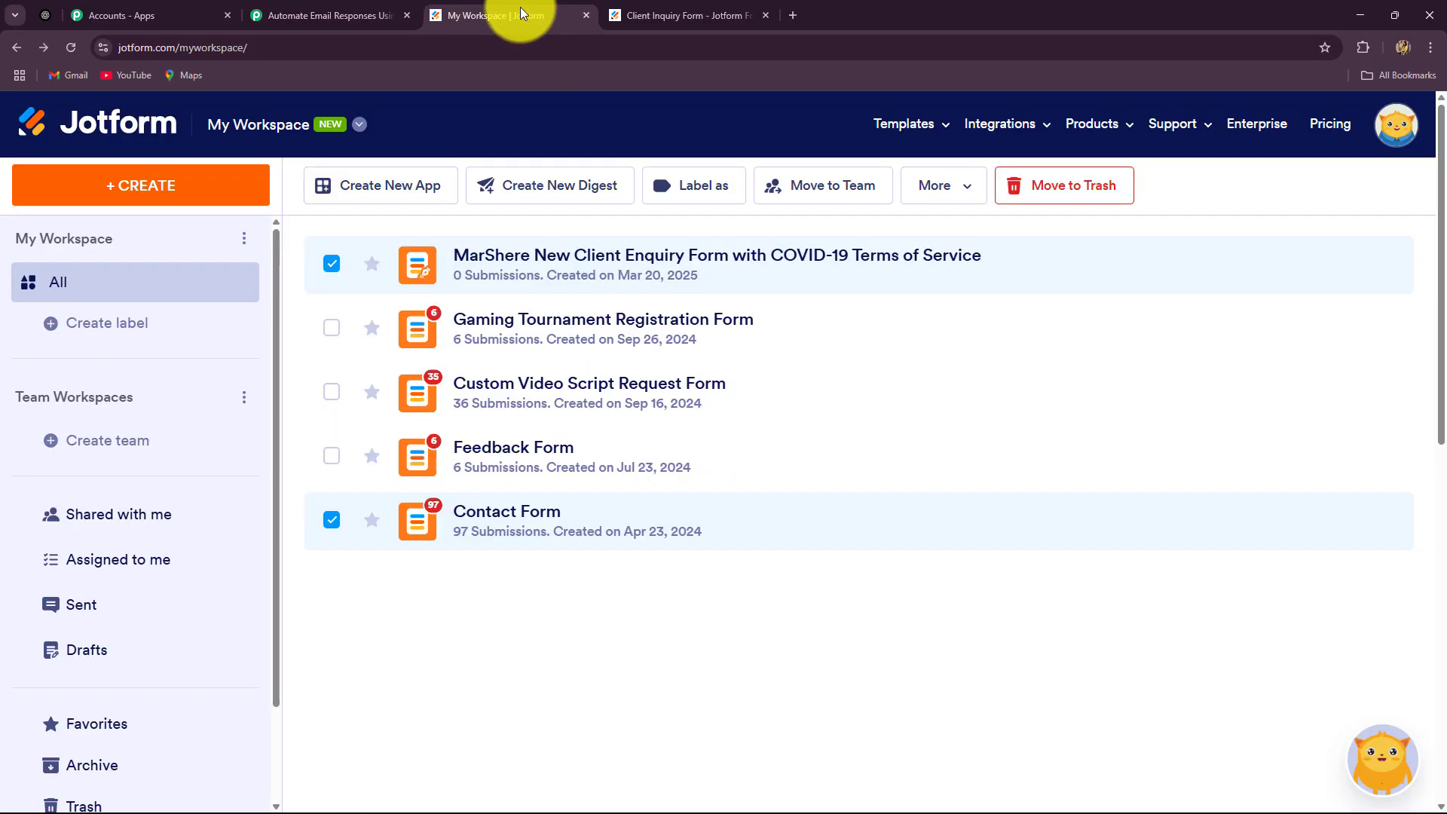
left_click(328, 15)
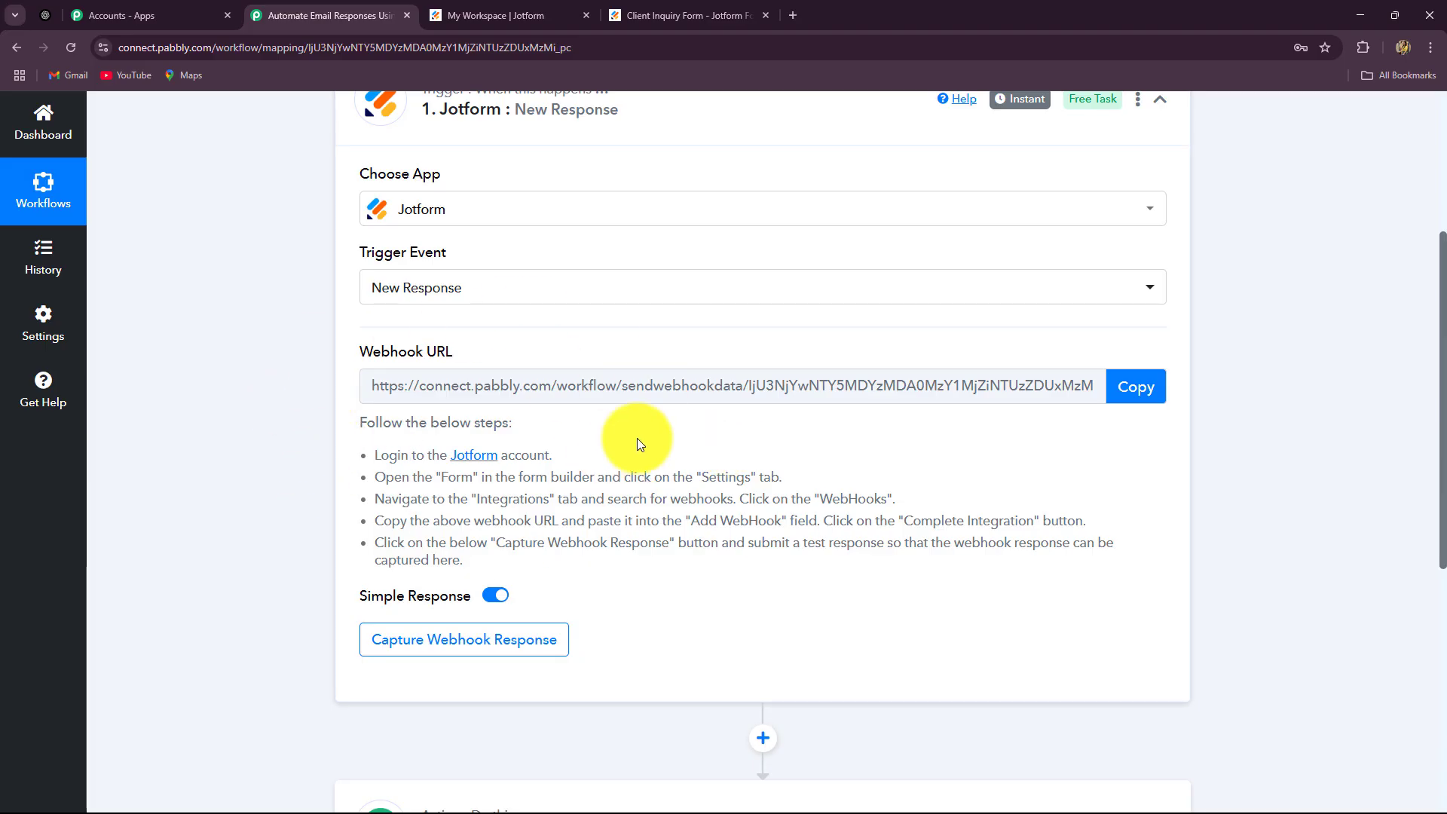
left_click(1136, 387)
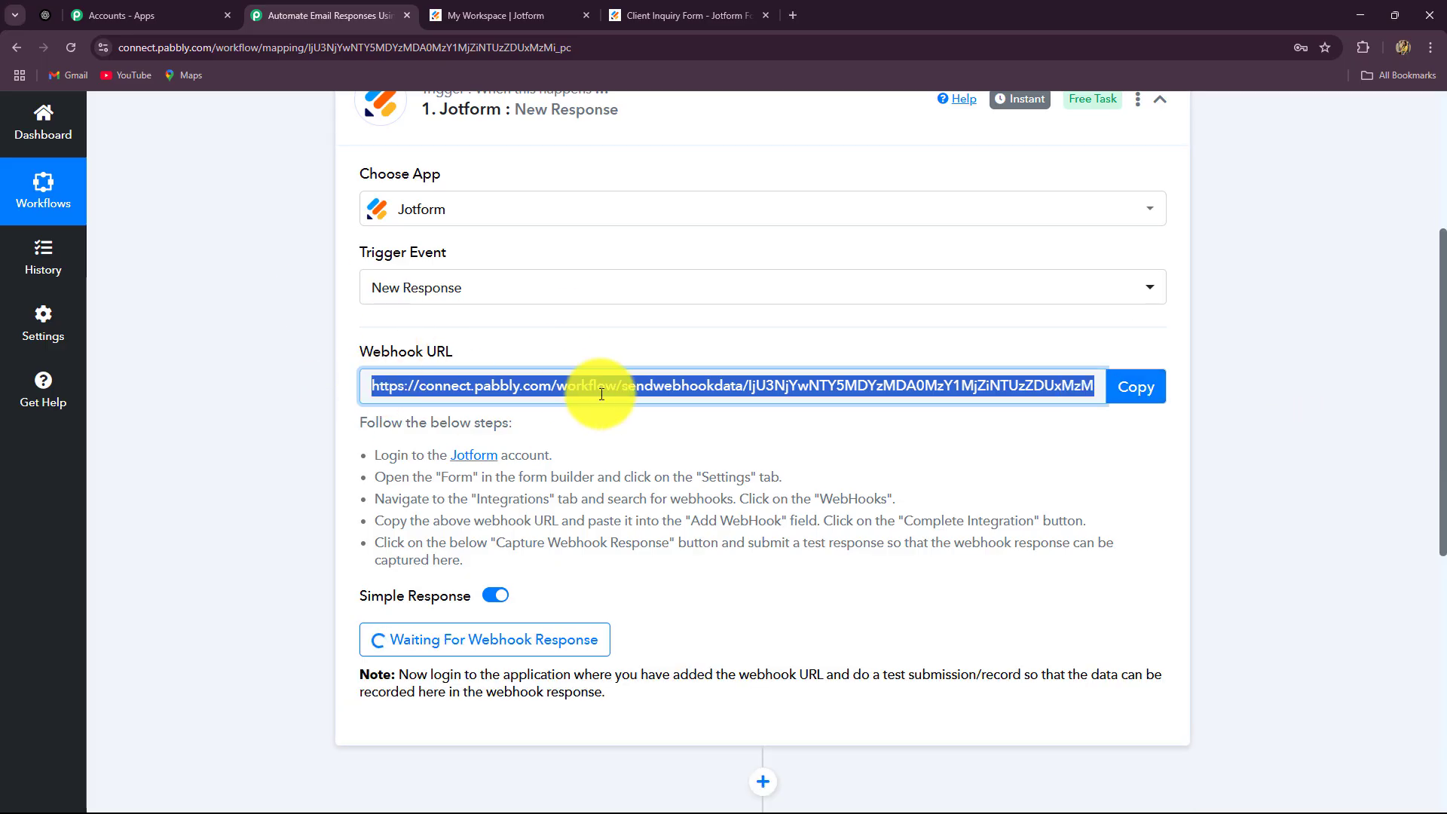
left_click(467, 18)
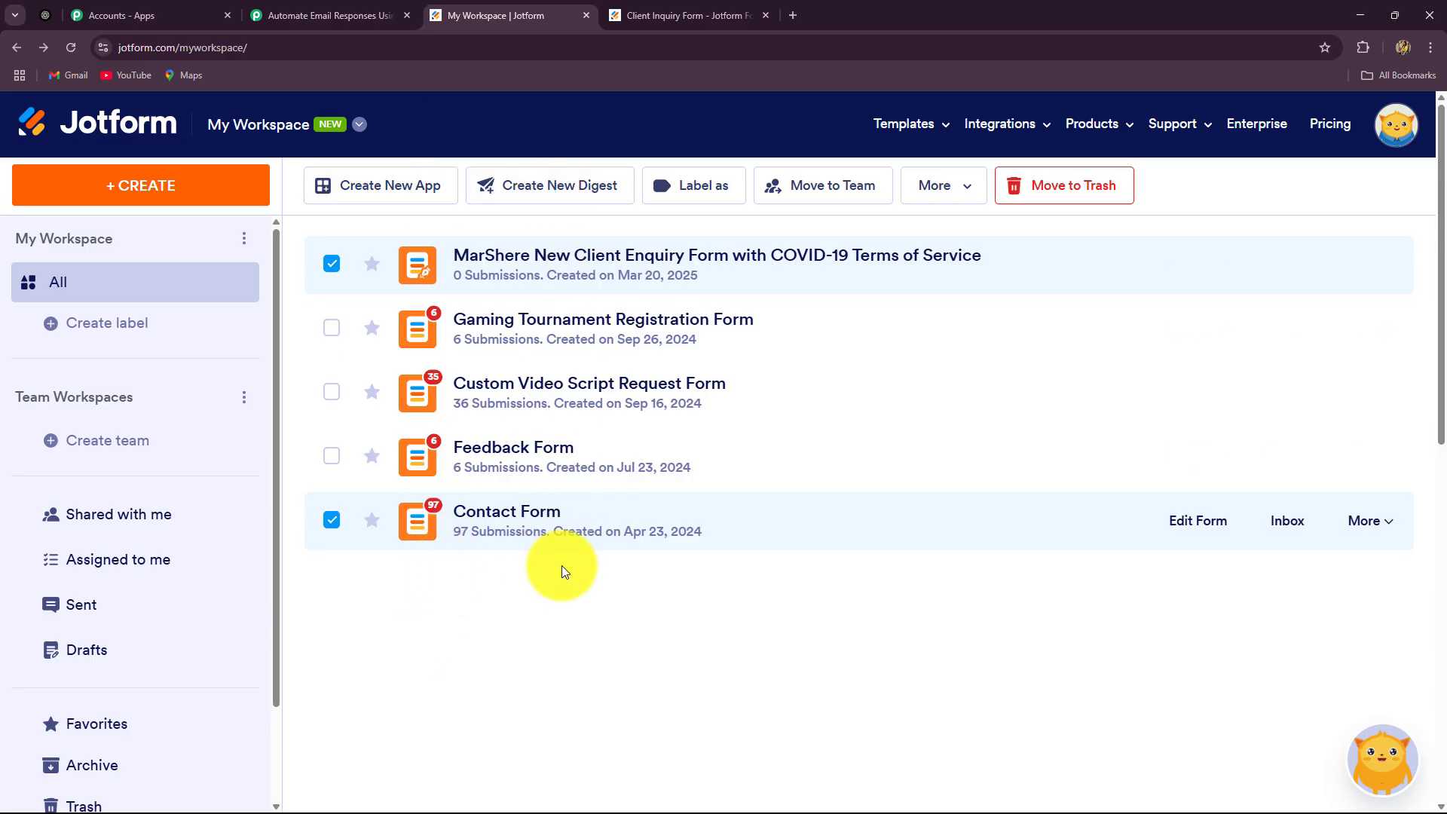
left_click(57, 43)
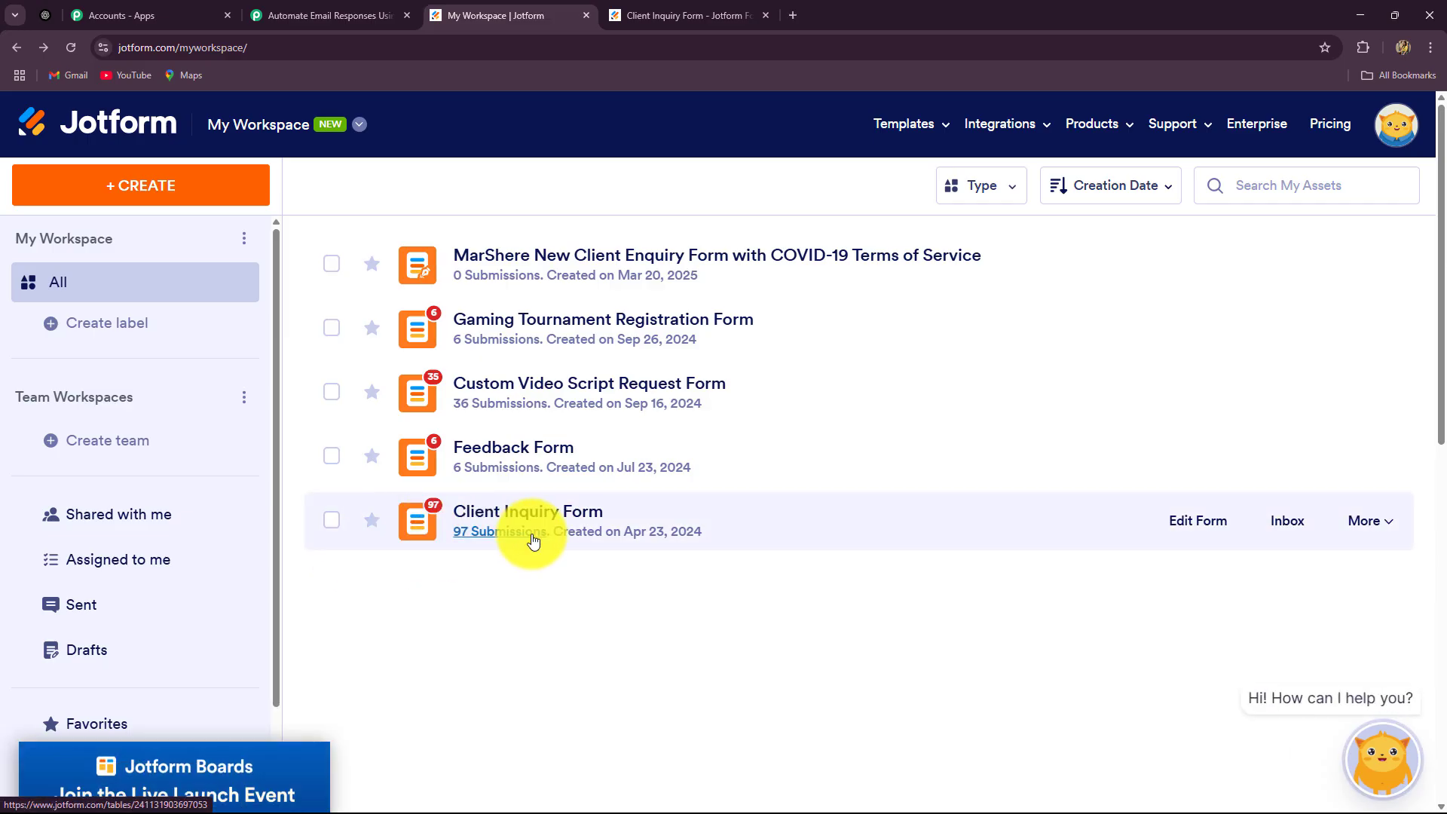
left_click(1186, 523)
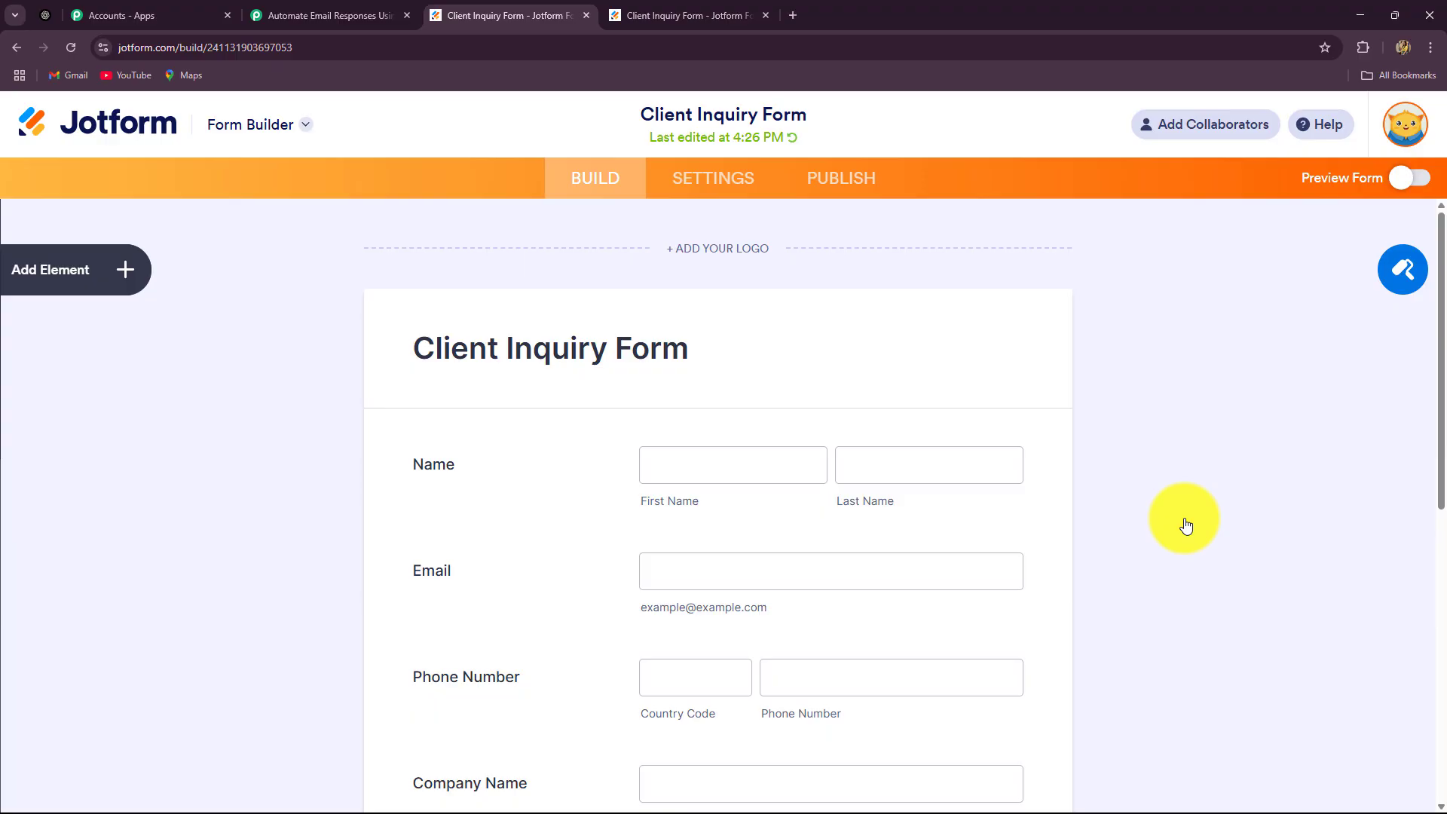
scroll(1091, 370, "down", 6)
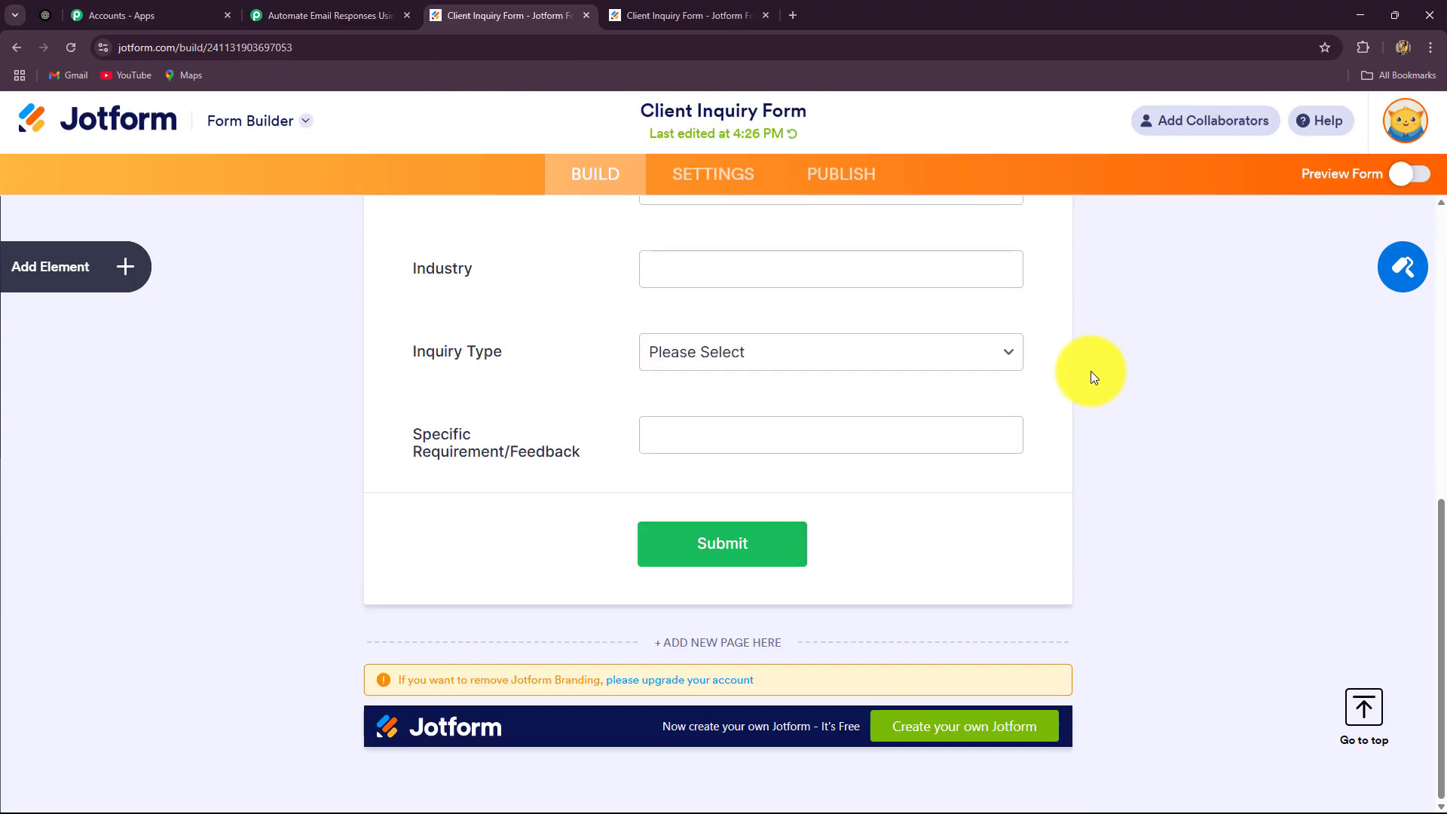
scroll(1085, 365, "up", 3)
scroll(1078, 364, "up", 1)
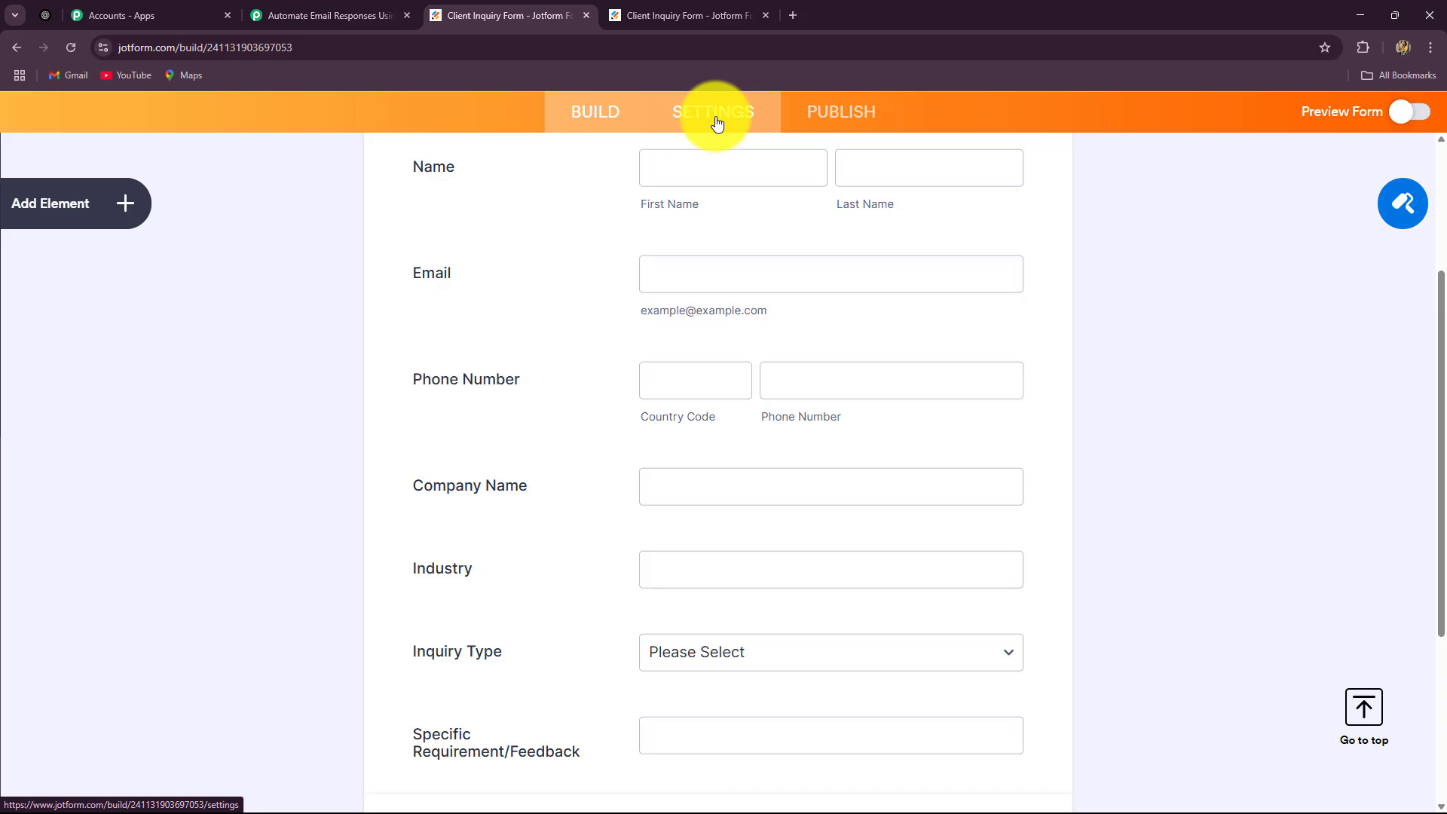
Open the form's Settings > Integrations and find the Webhooks integration by searching 'webh'
left_click(717, 123)
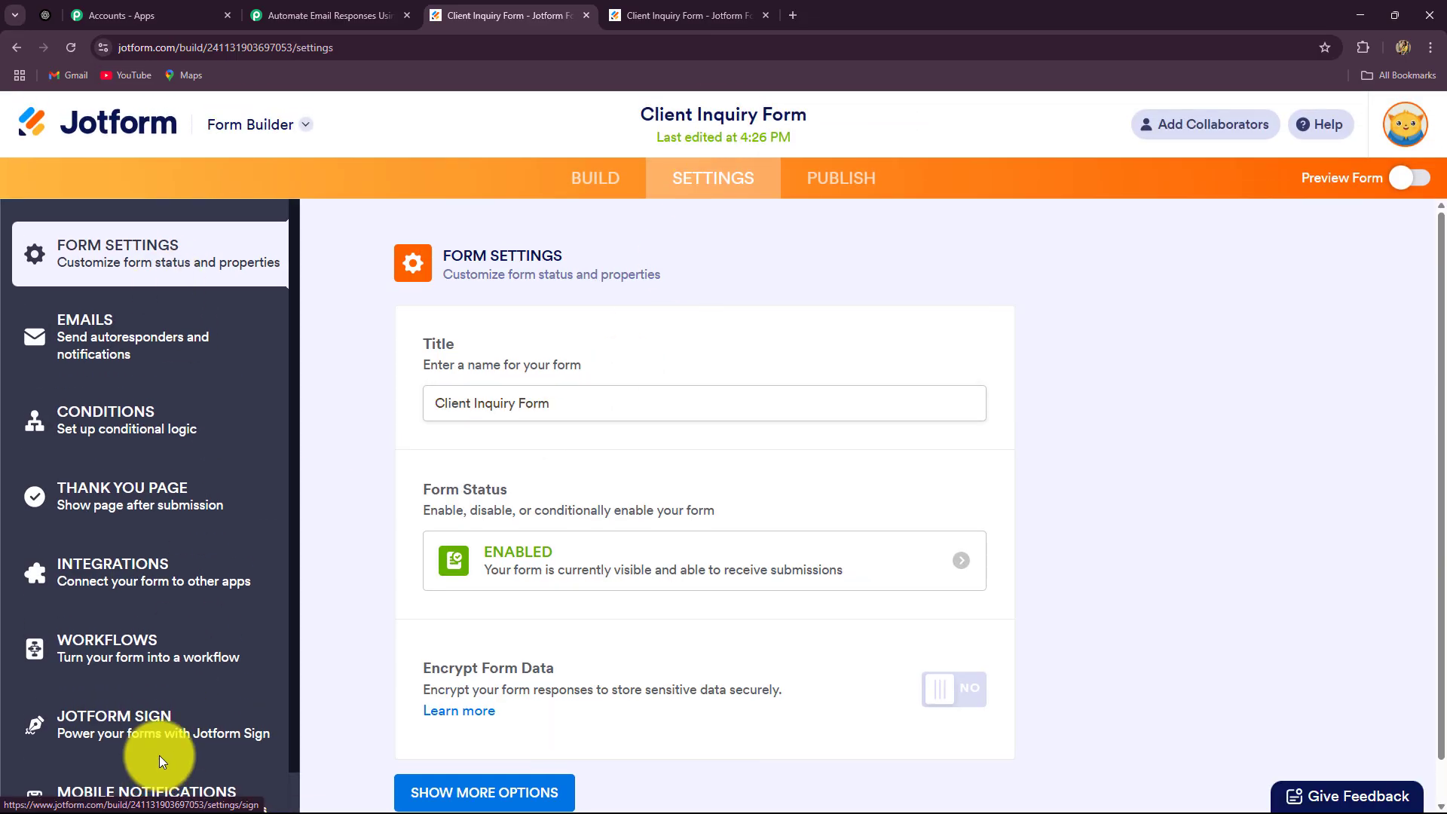
left_click(163, 569)
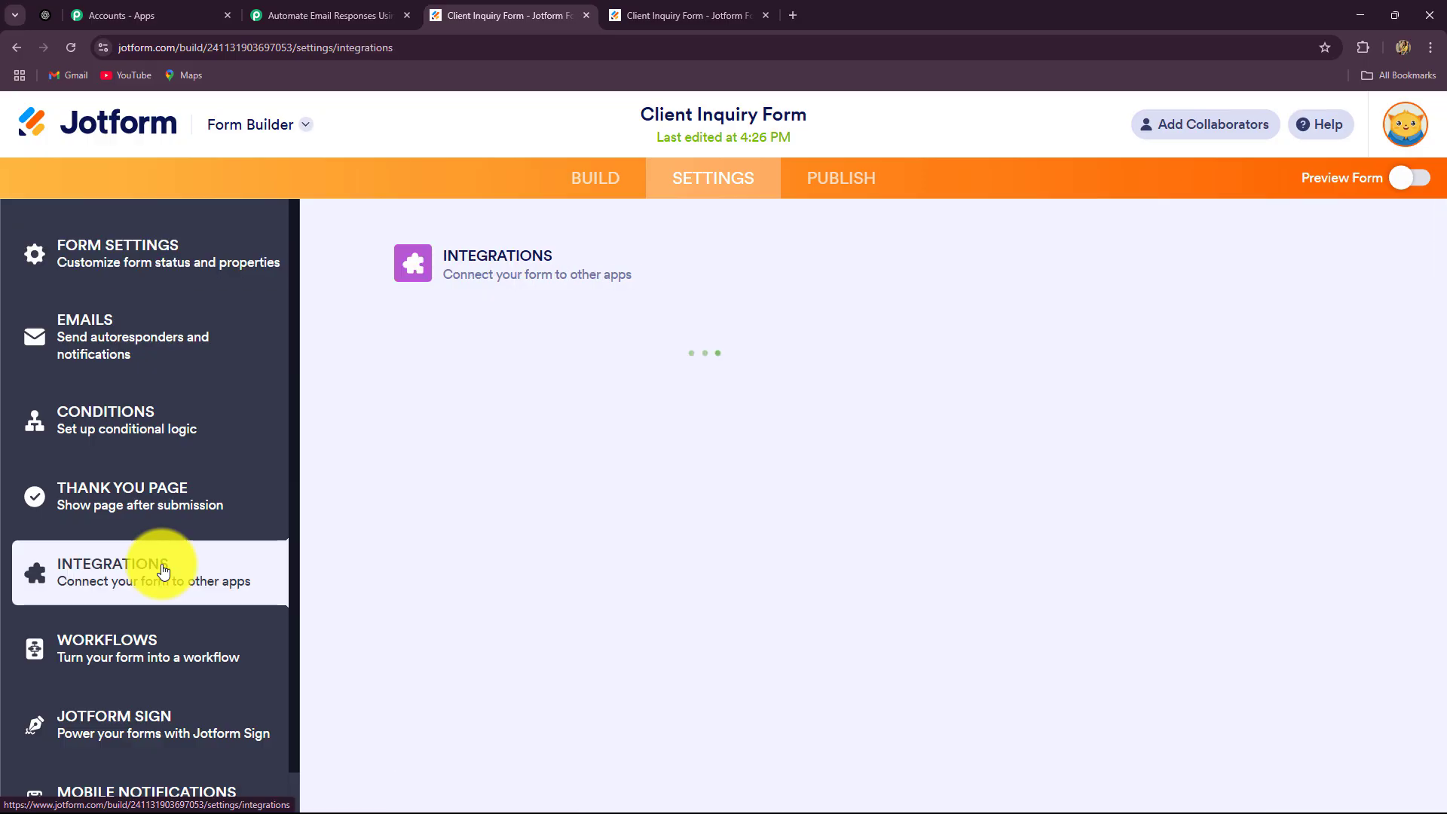
left_click(795, 320)
type("webh")
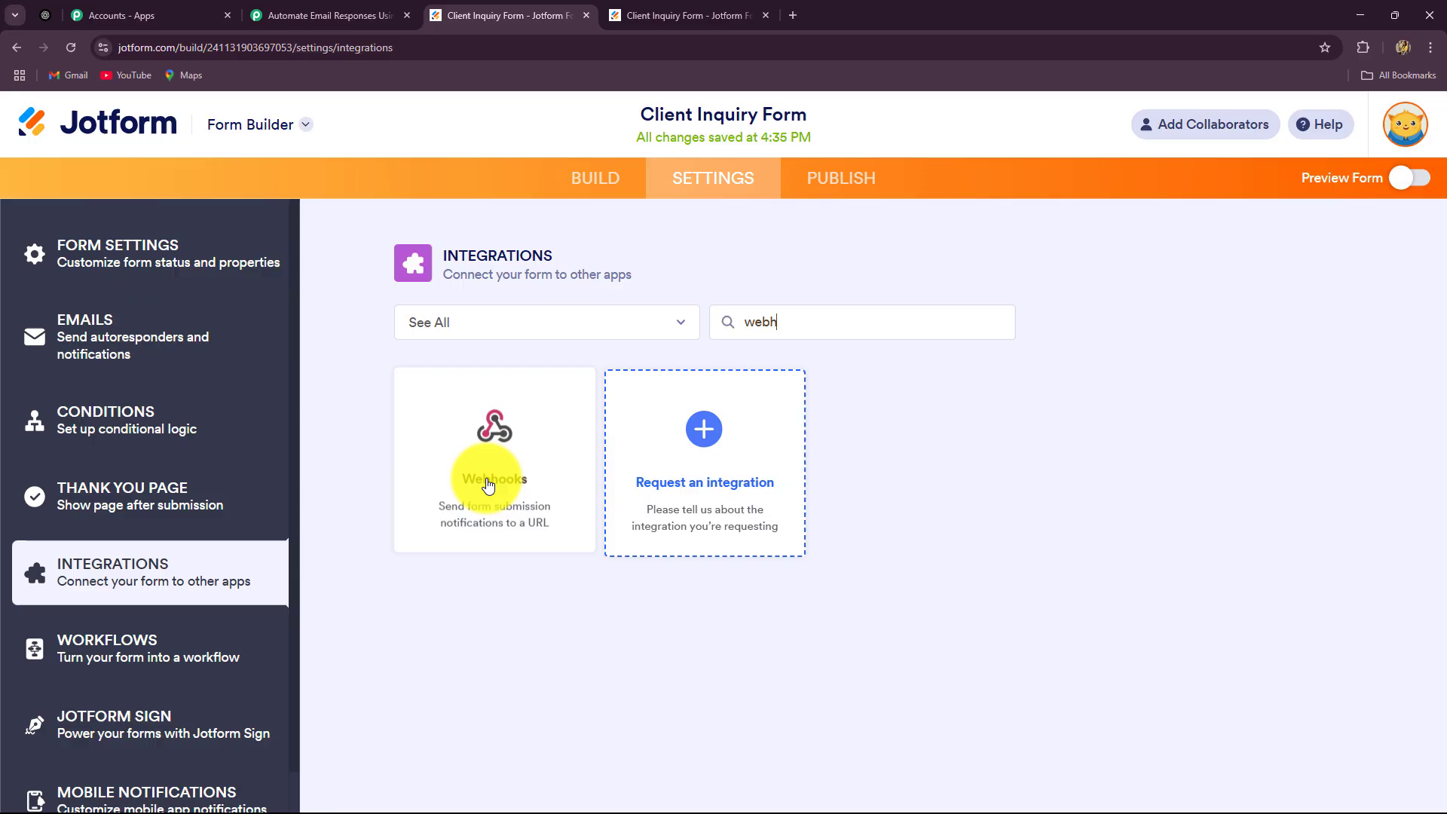
left_click(488, 486)
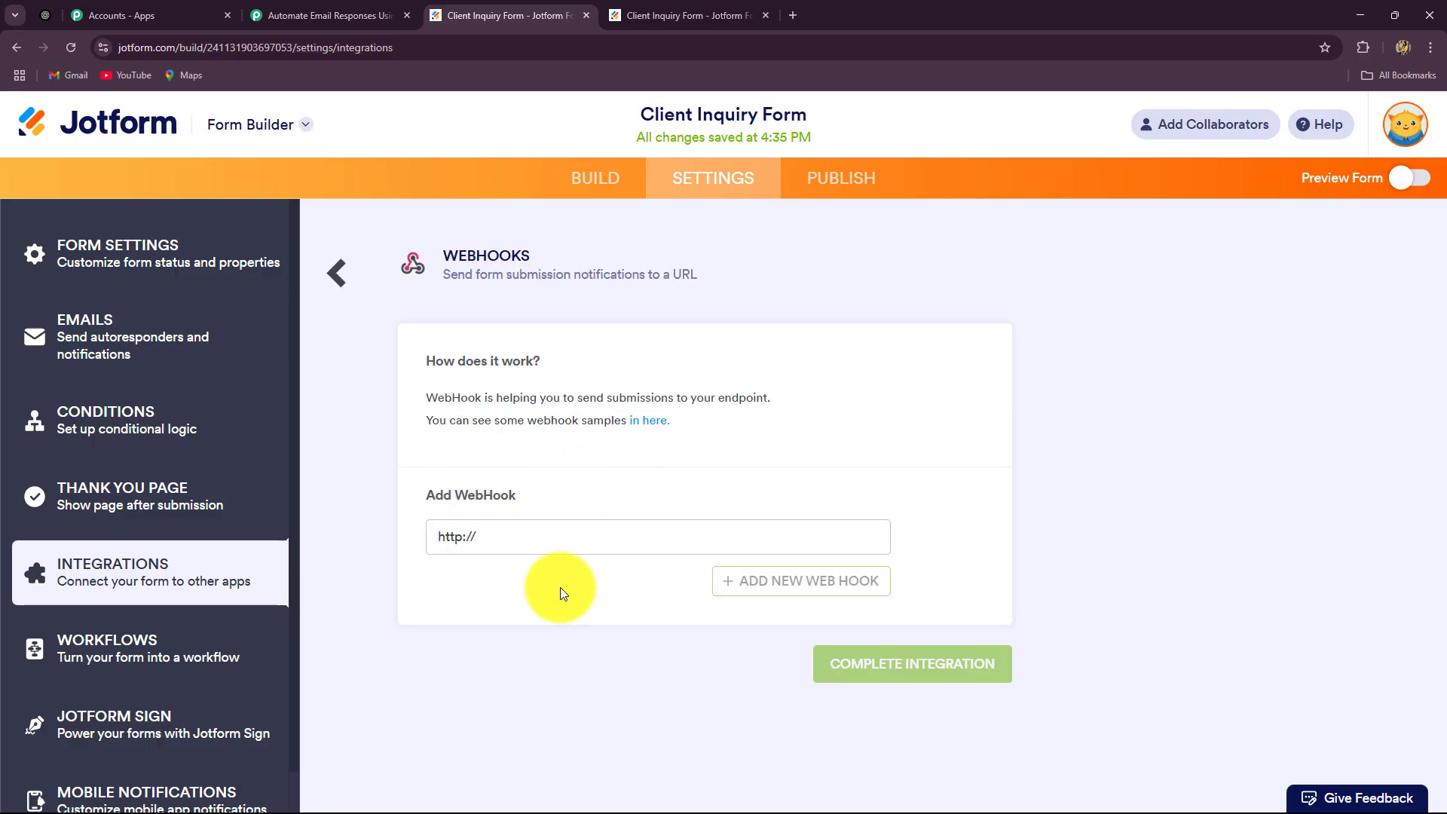
left_click(548, 527)
key("BackSpace")
key("BackSpace")
key("BackSpace")
key("BackSpace")
key("BackSpace")
key("BackSpace")
key("BackSpace")
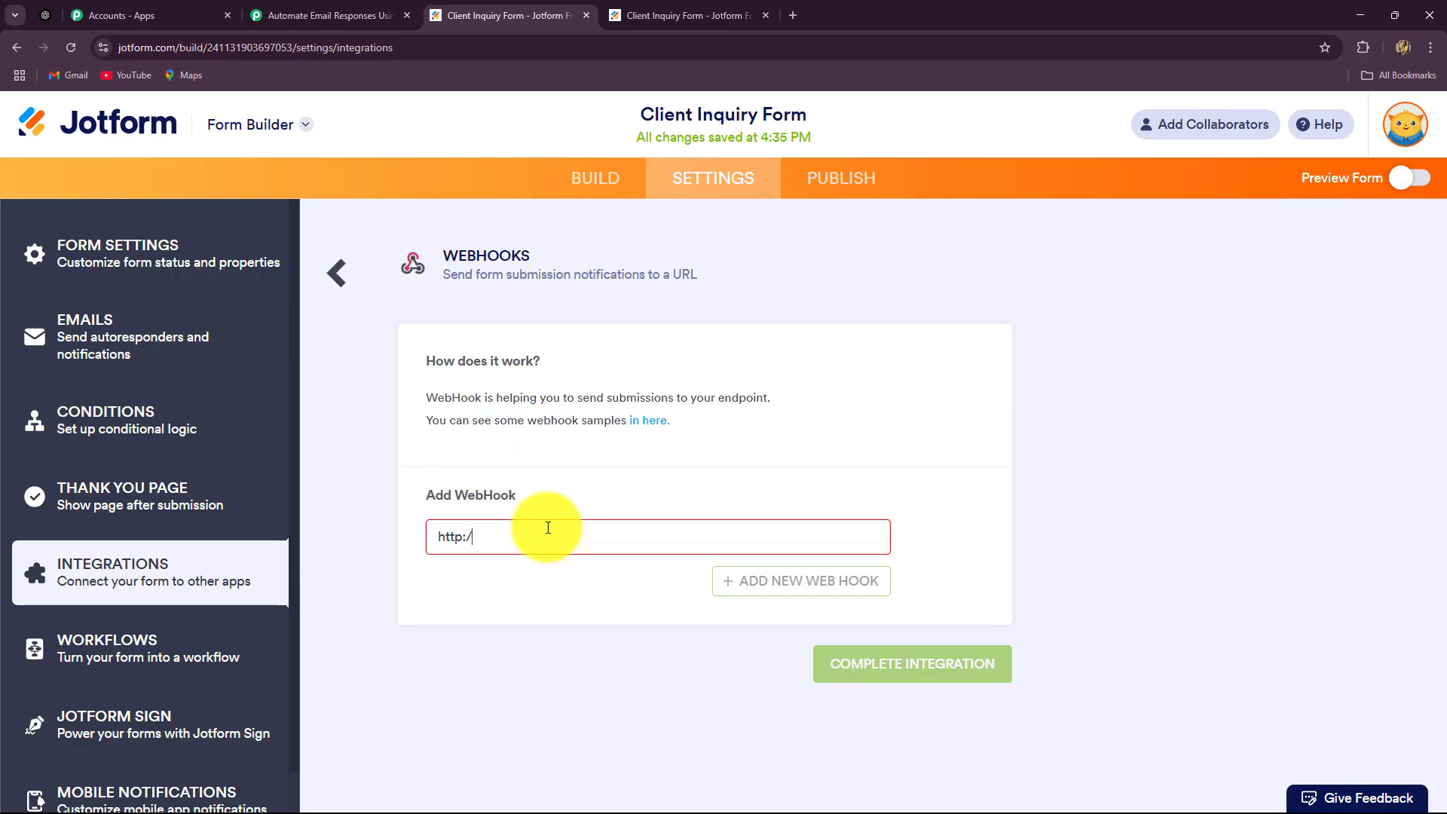
key("ctrl+v")
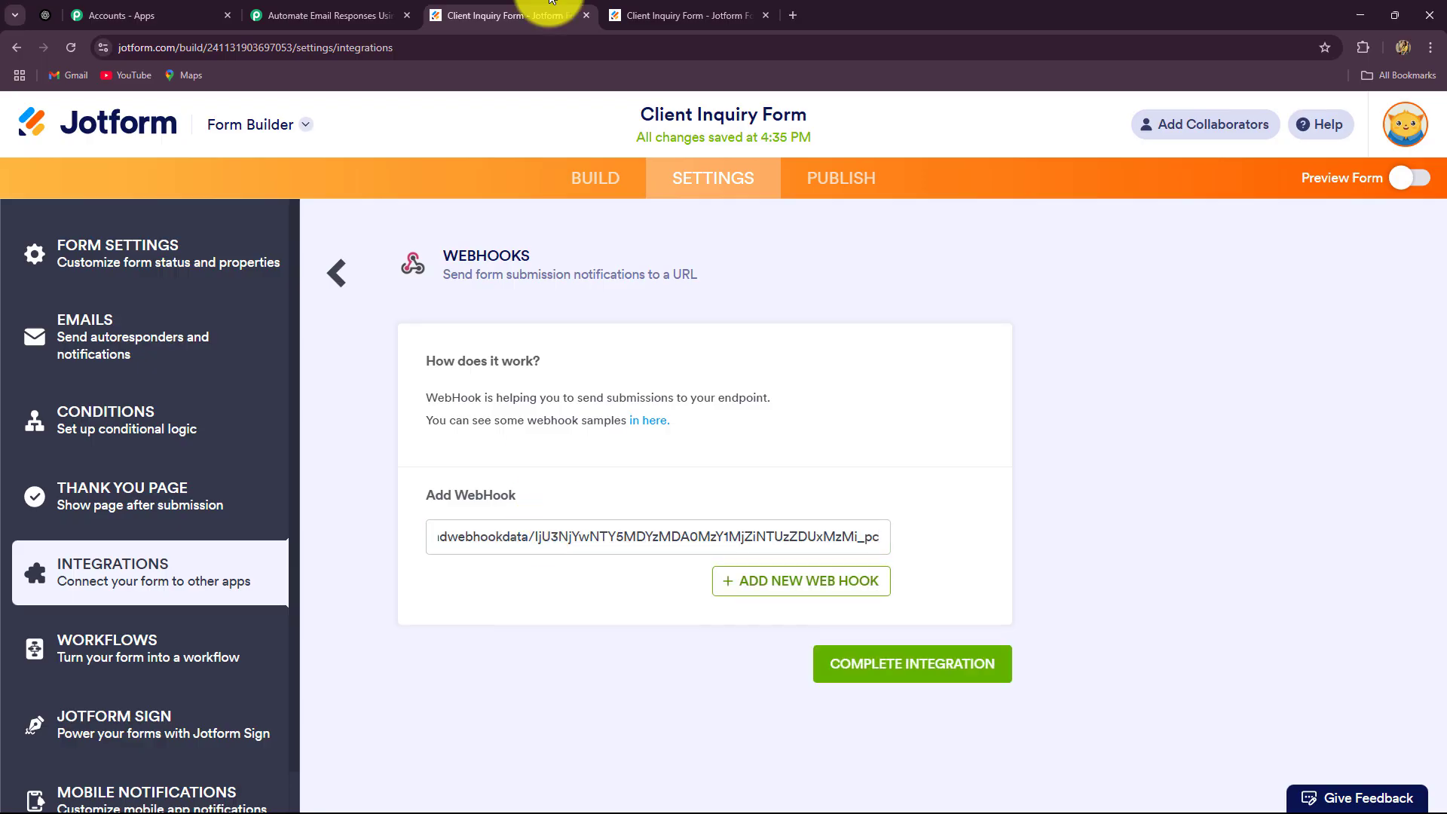
left_click(343, 13)
left_click(550, 17)
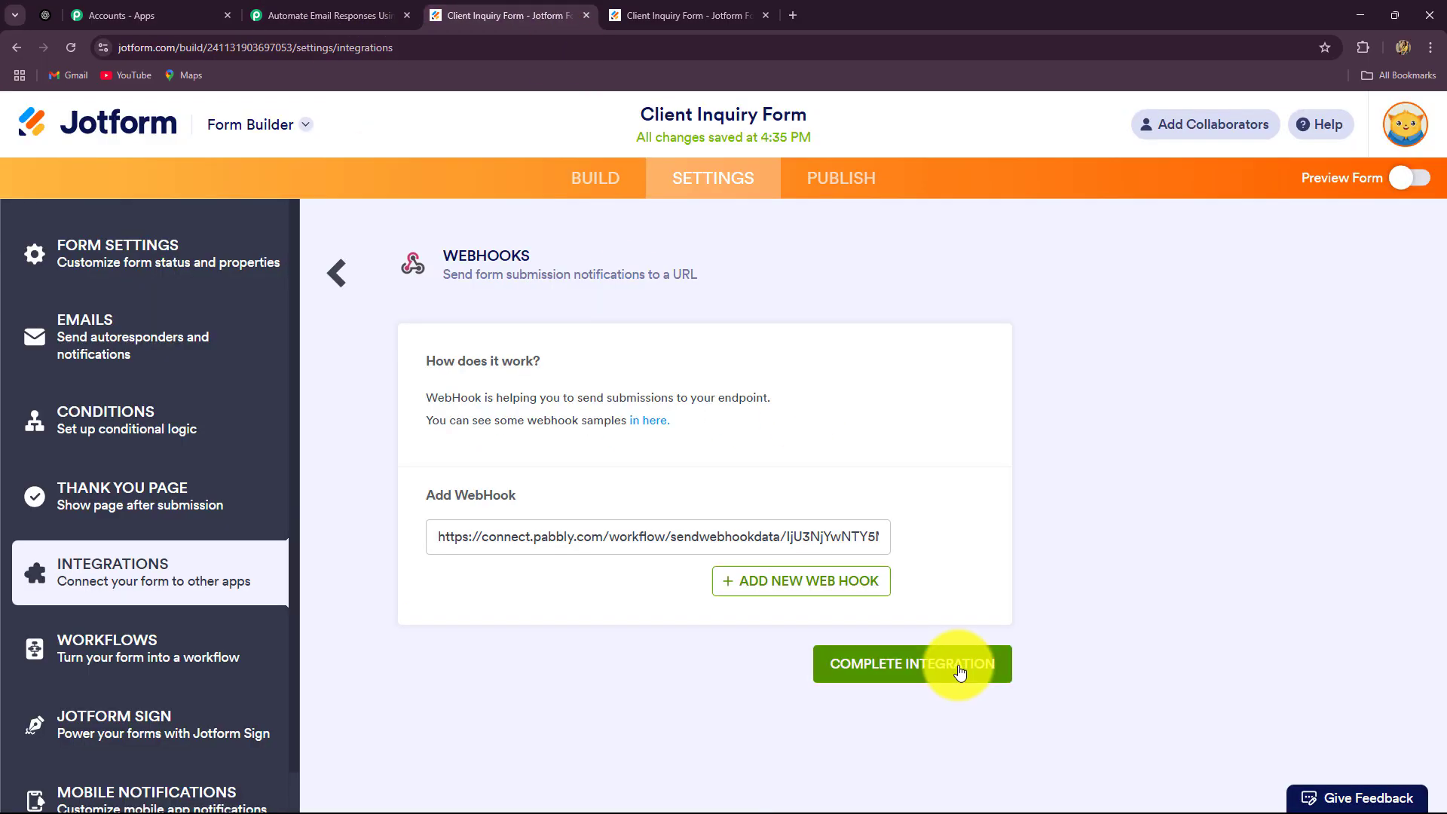
left_click(1006, 659)
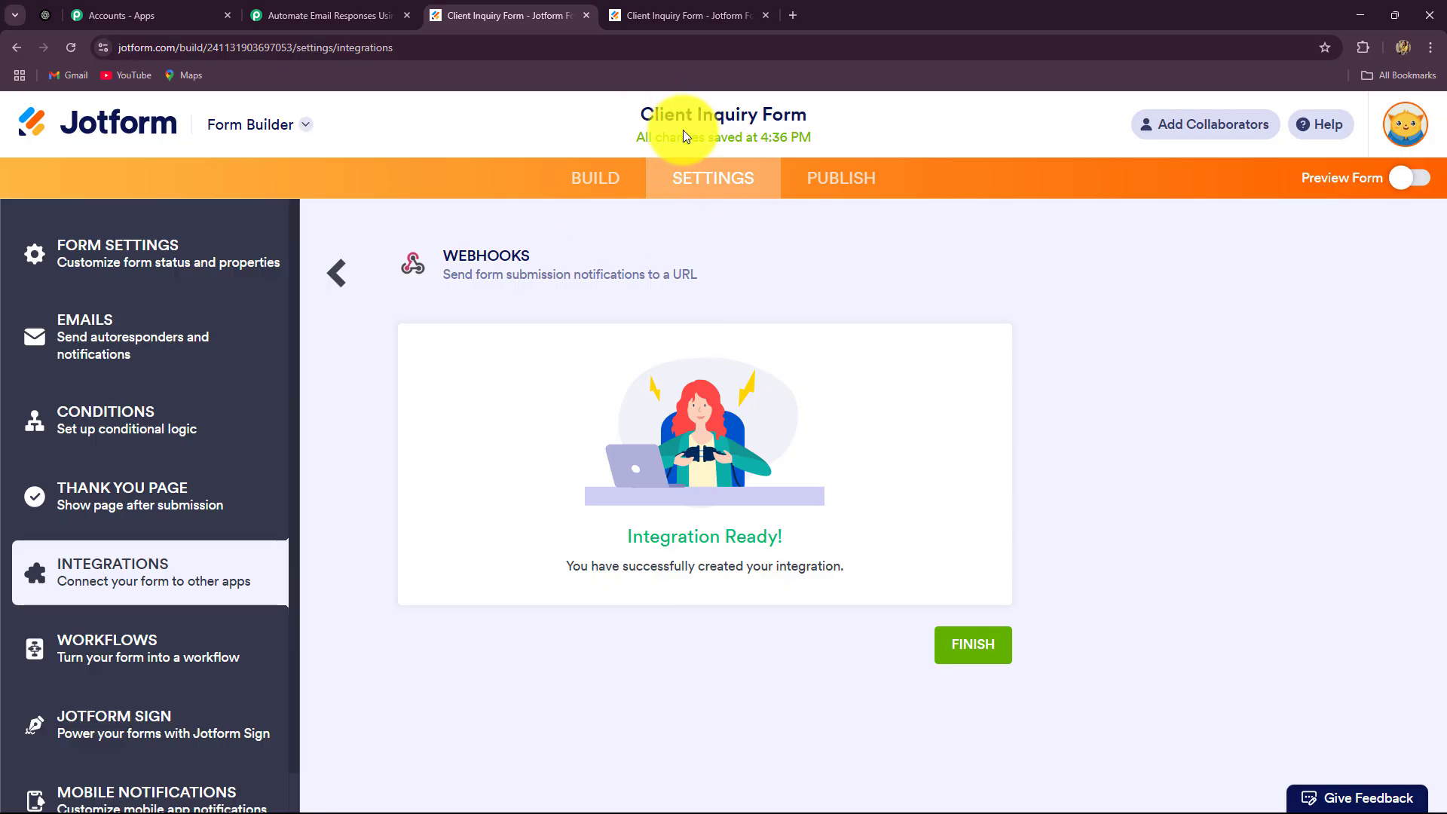
Read Pabbly's test-submission note, then copy the Client Inquiry Form's public link from Publish
left_click(336, 16)
scroll(241, 408, "down", 2)
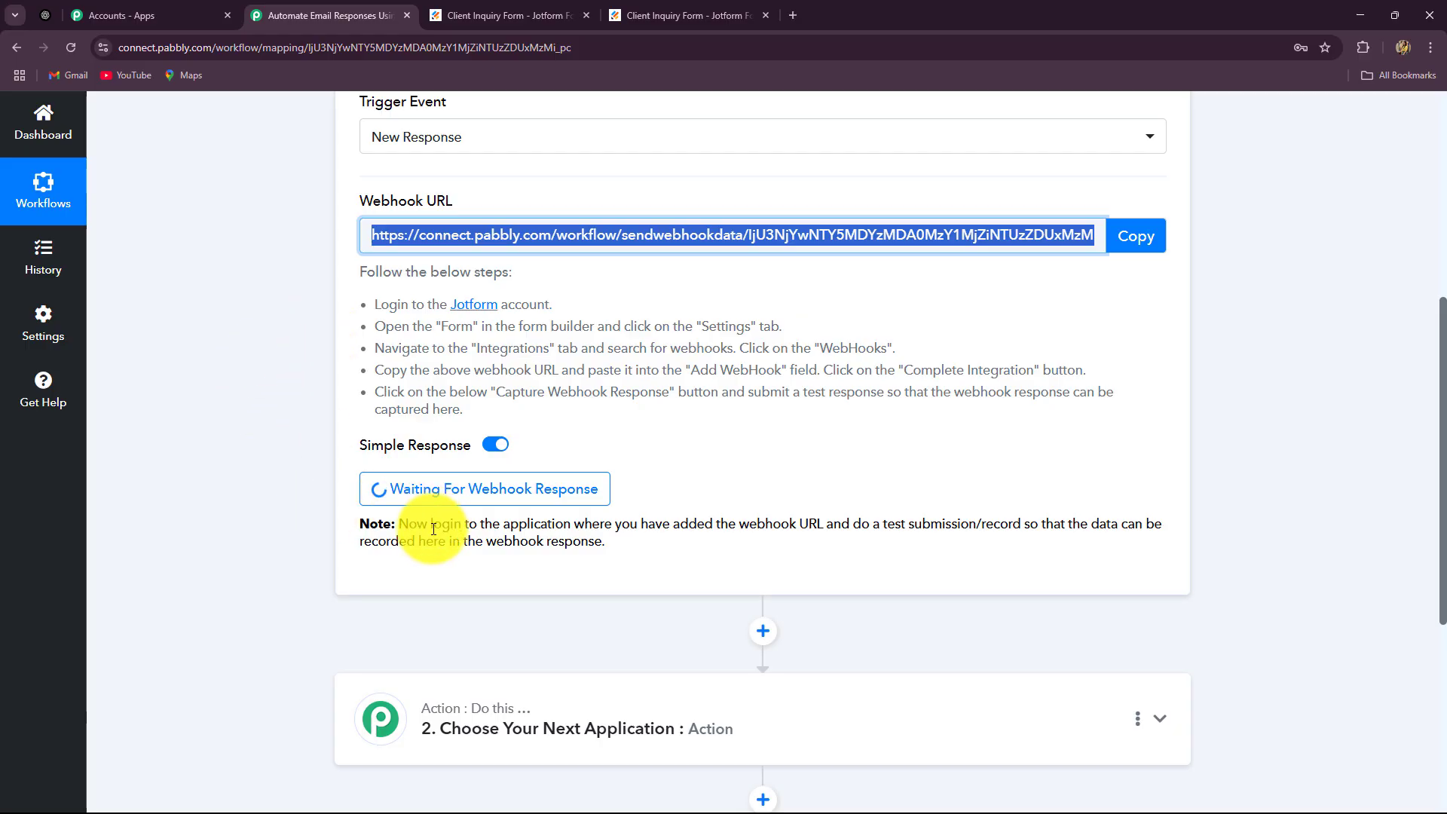
left_click_drag(407, 525, 662, 549)
left_click(730, 591)
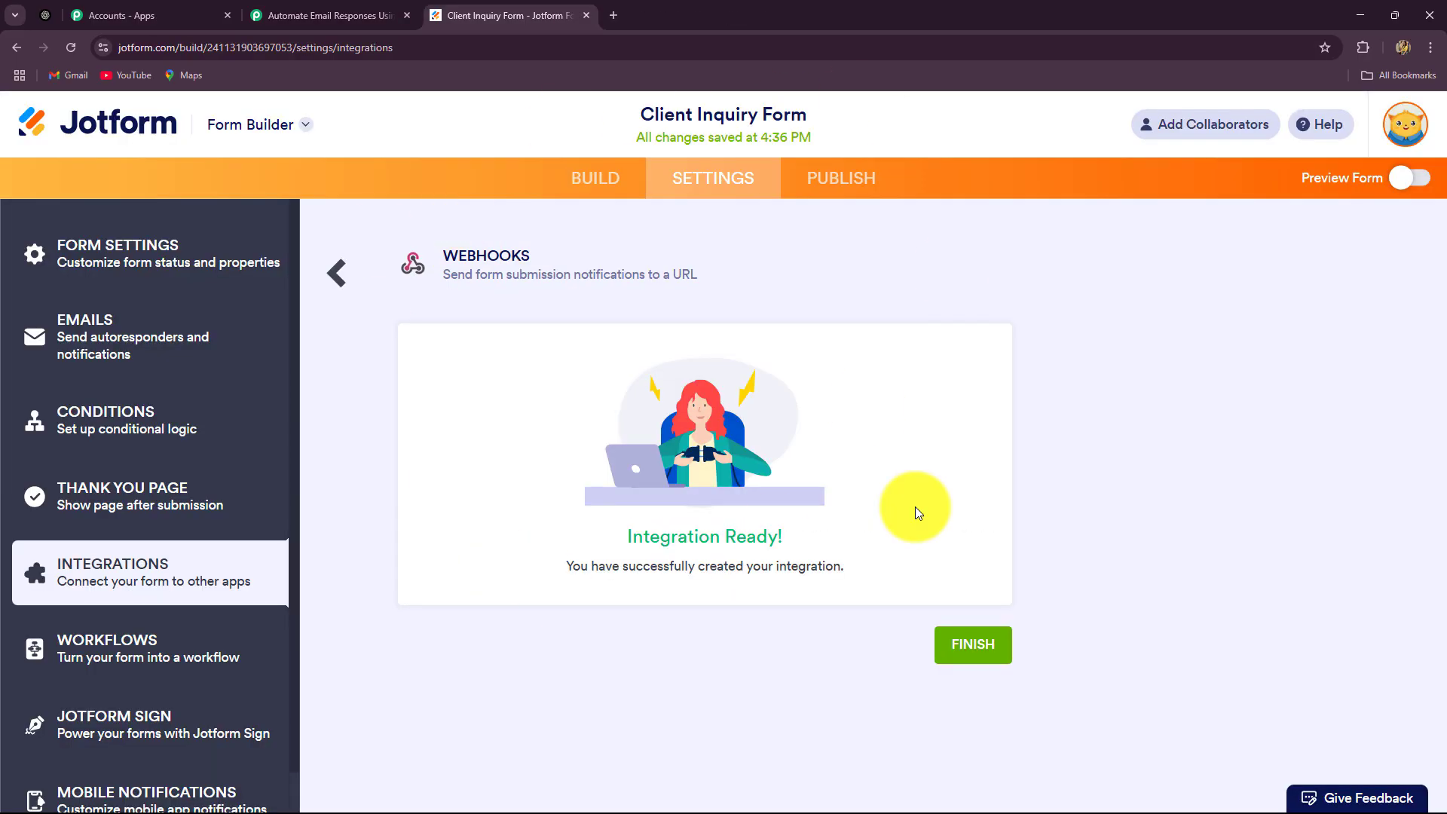
left_click(840, 183)
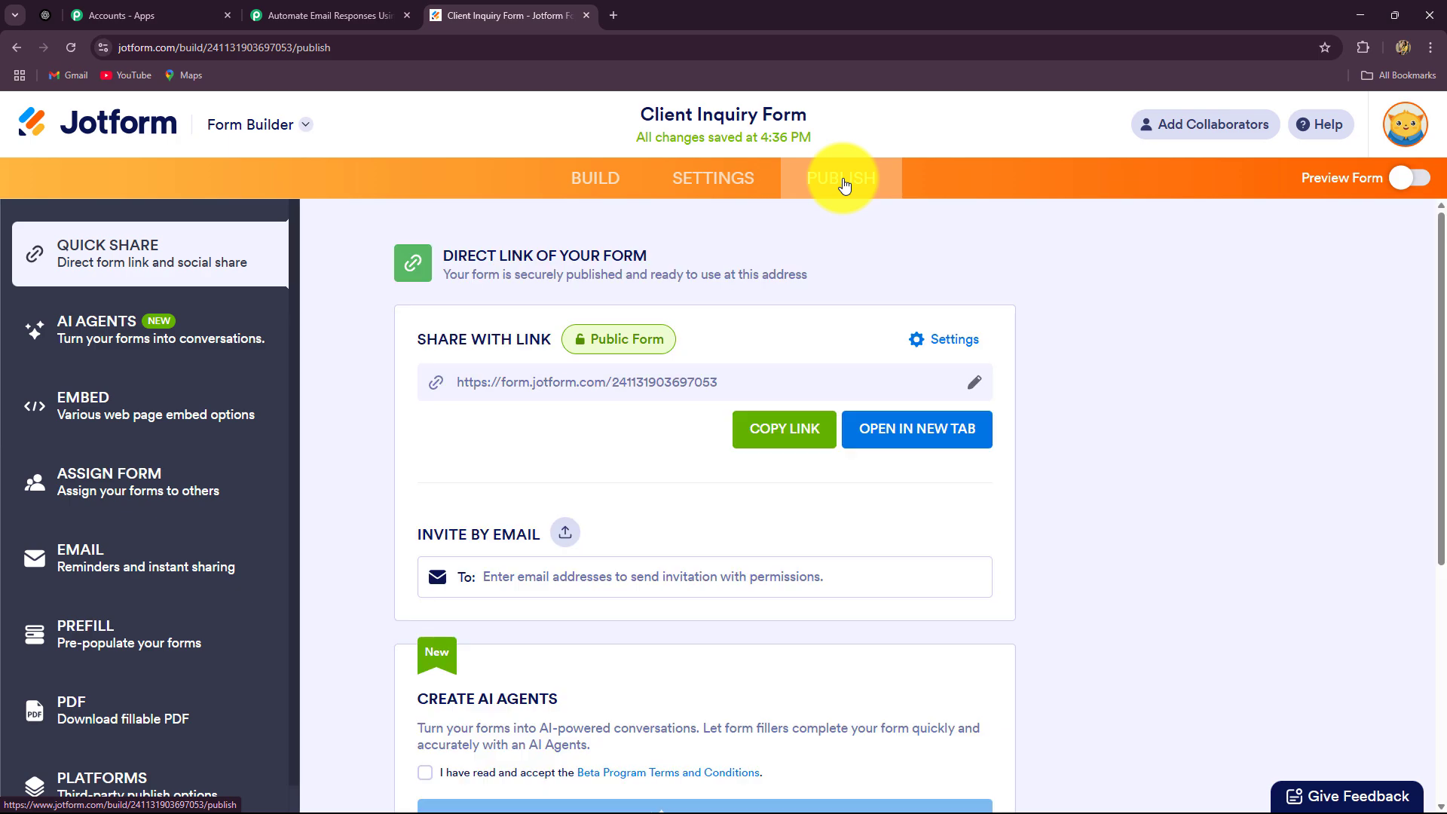
left_click(770, 431)
Load the public Client Inquiry Form in a new tab and enter the contact's first name, last name and e-mail
left_click(611, 12)
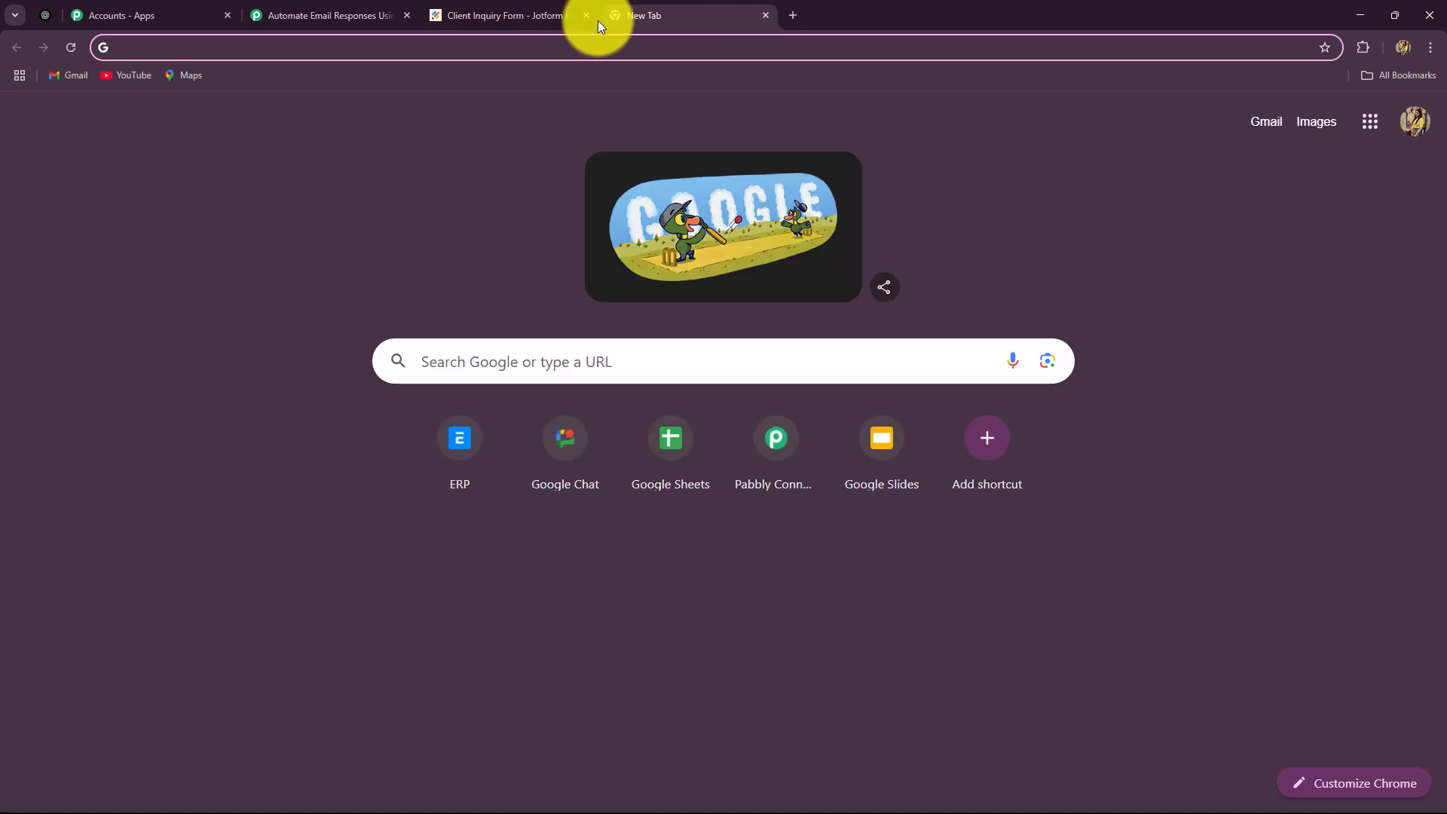
key("ctrl+v")
key("Return")
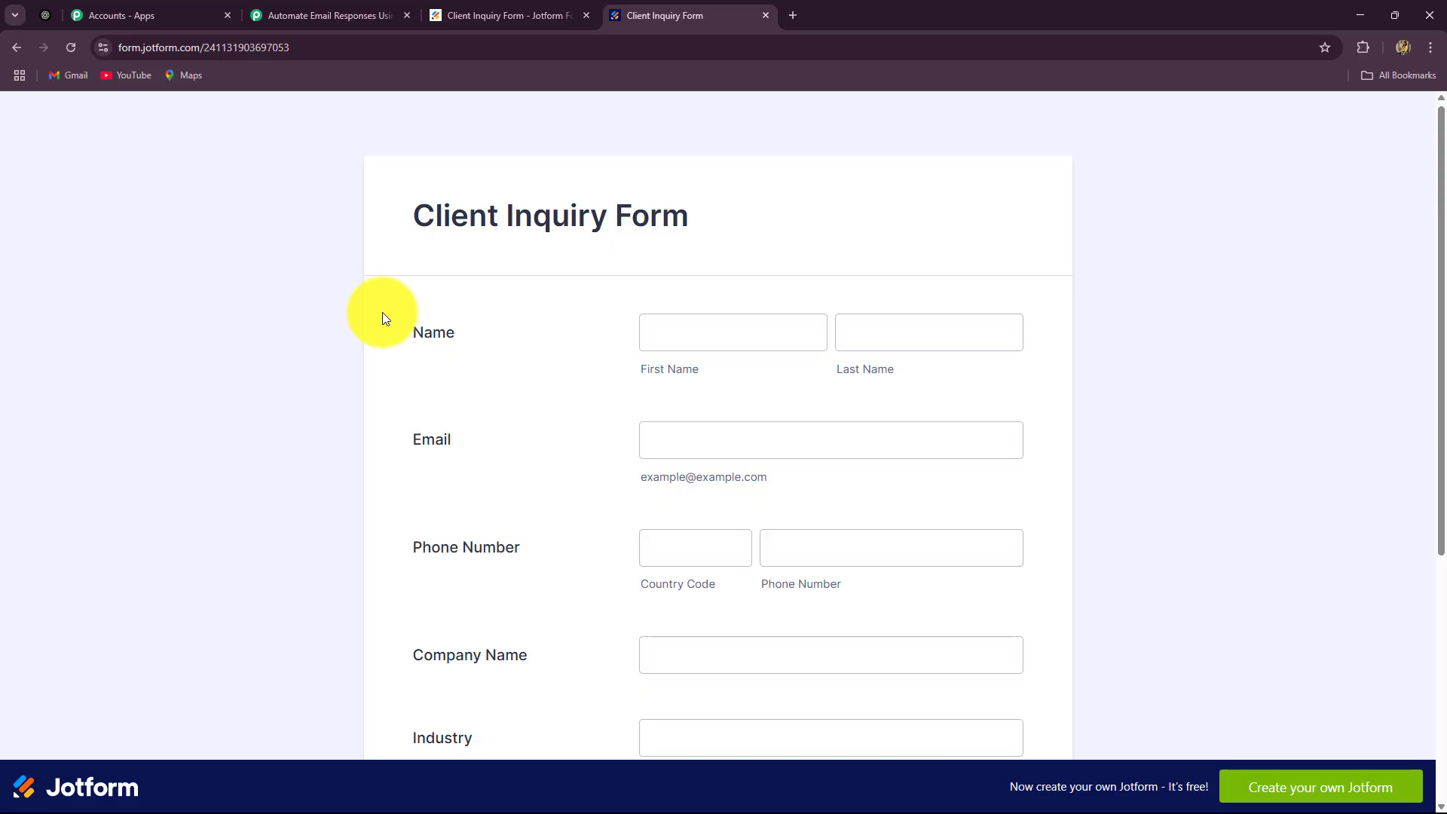
scroll(382, 312, "down", 2)
left_click(731, 194)
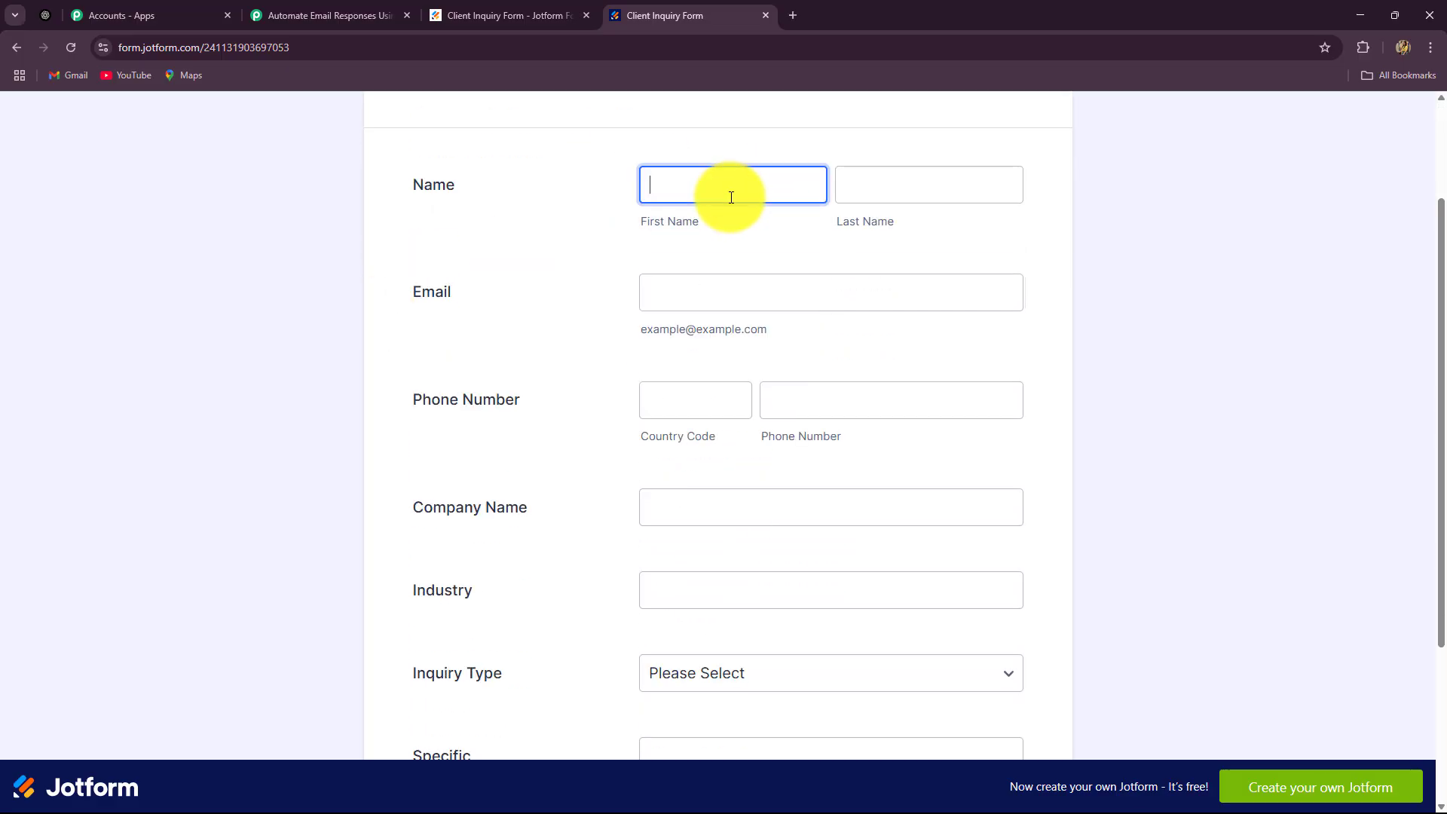
type("Smart")
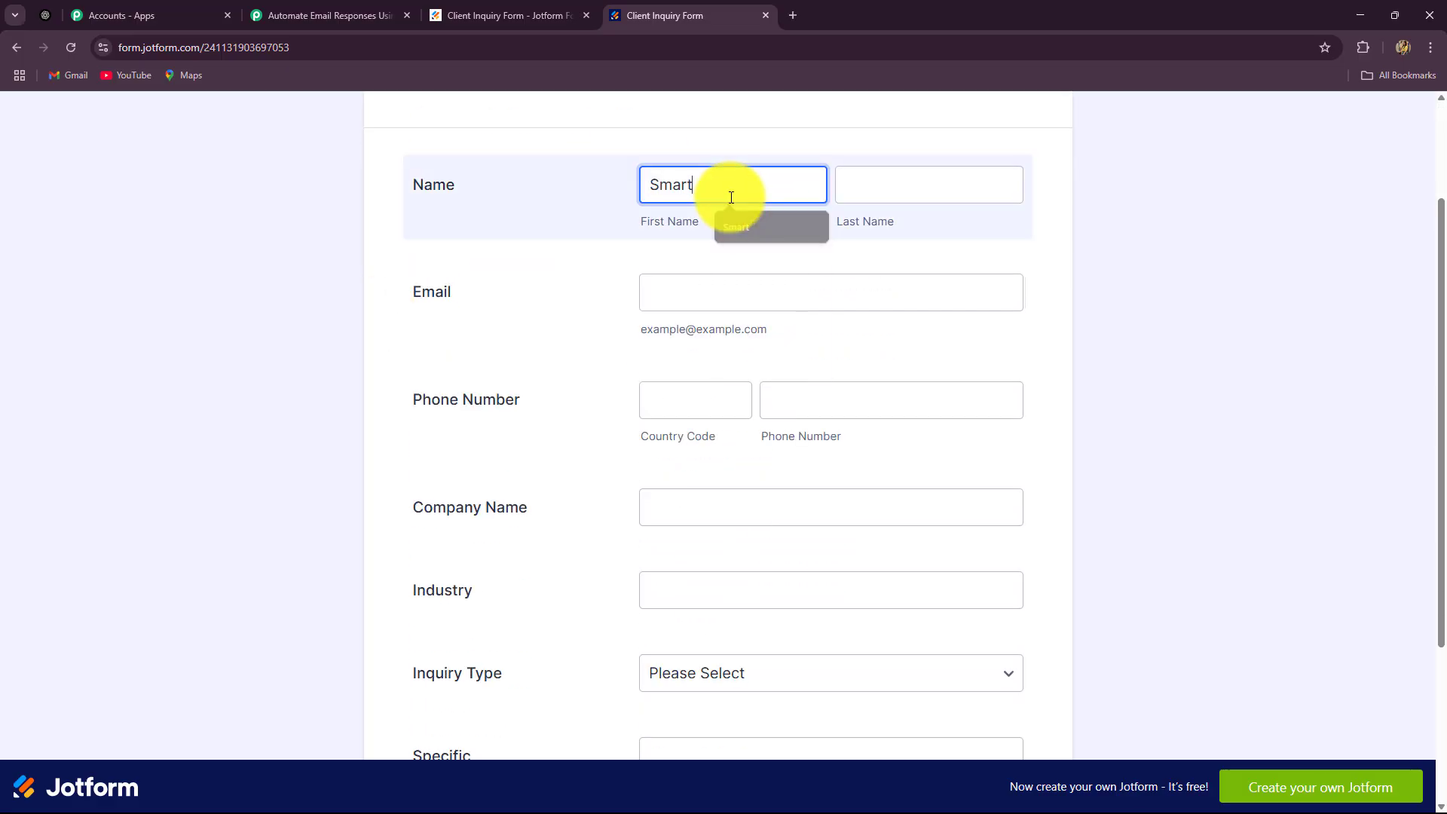
left_click(885, 180)
type("L")
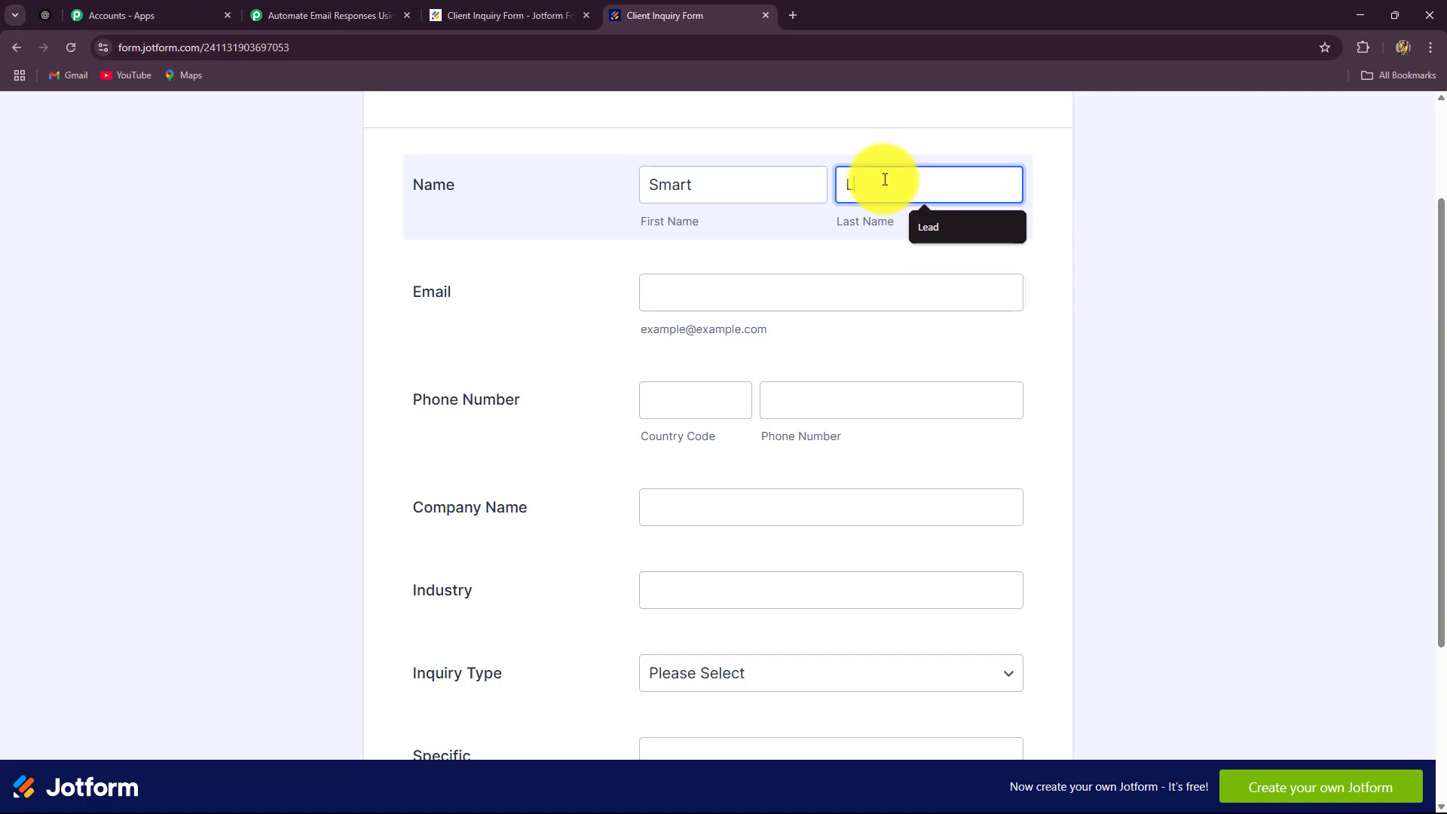
type("ead")
left_click(766, 294)
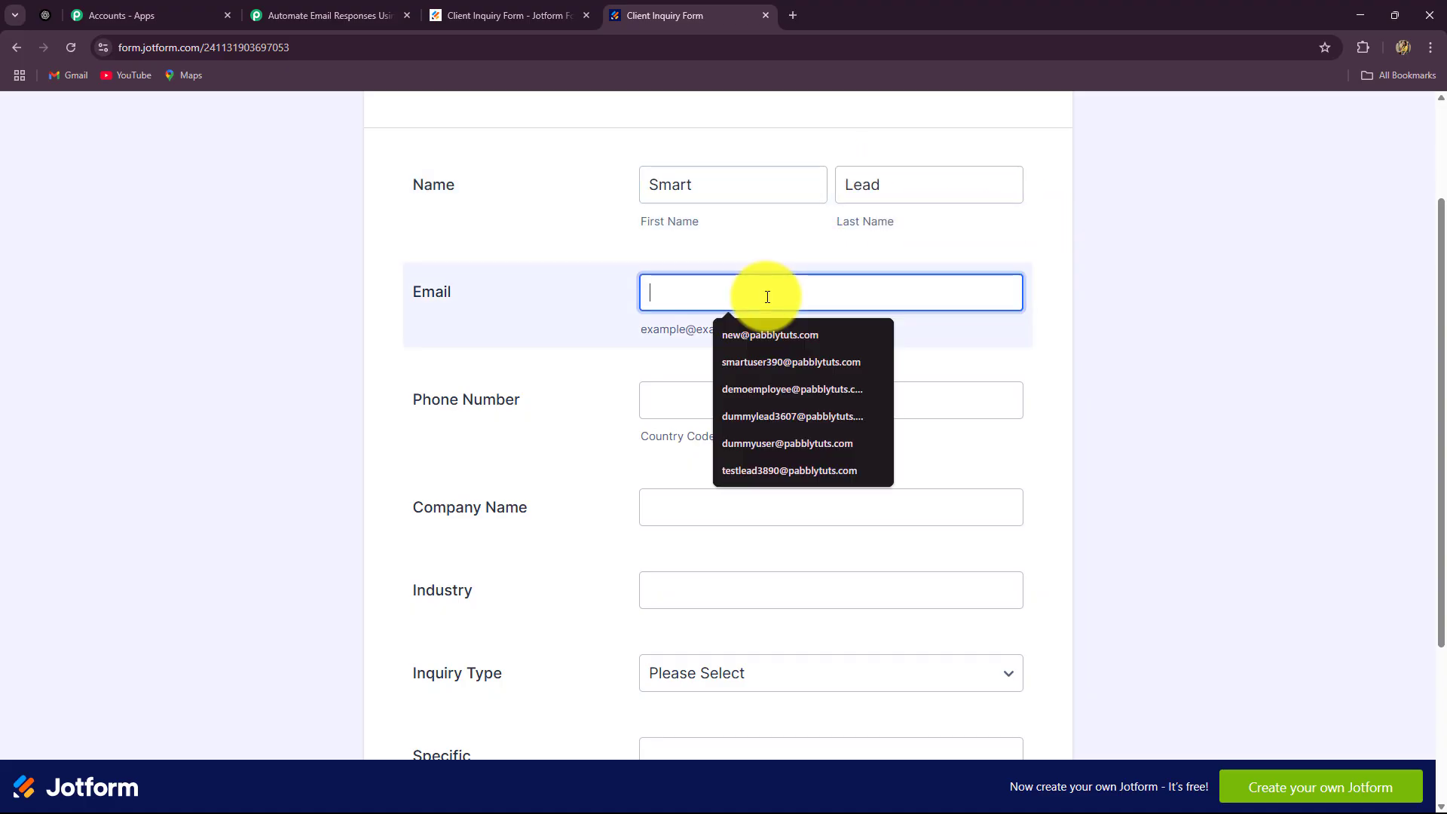
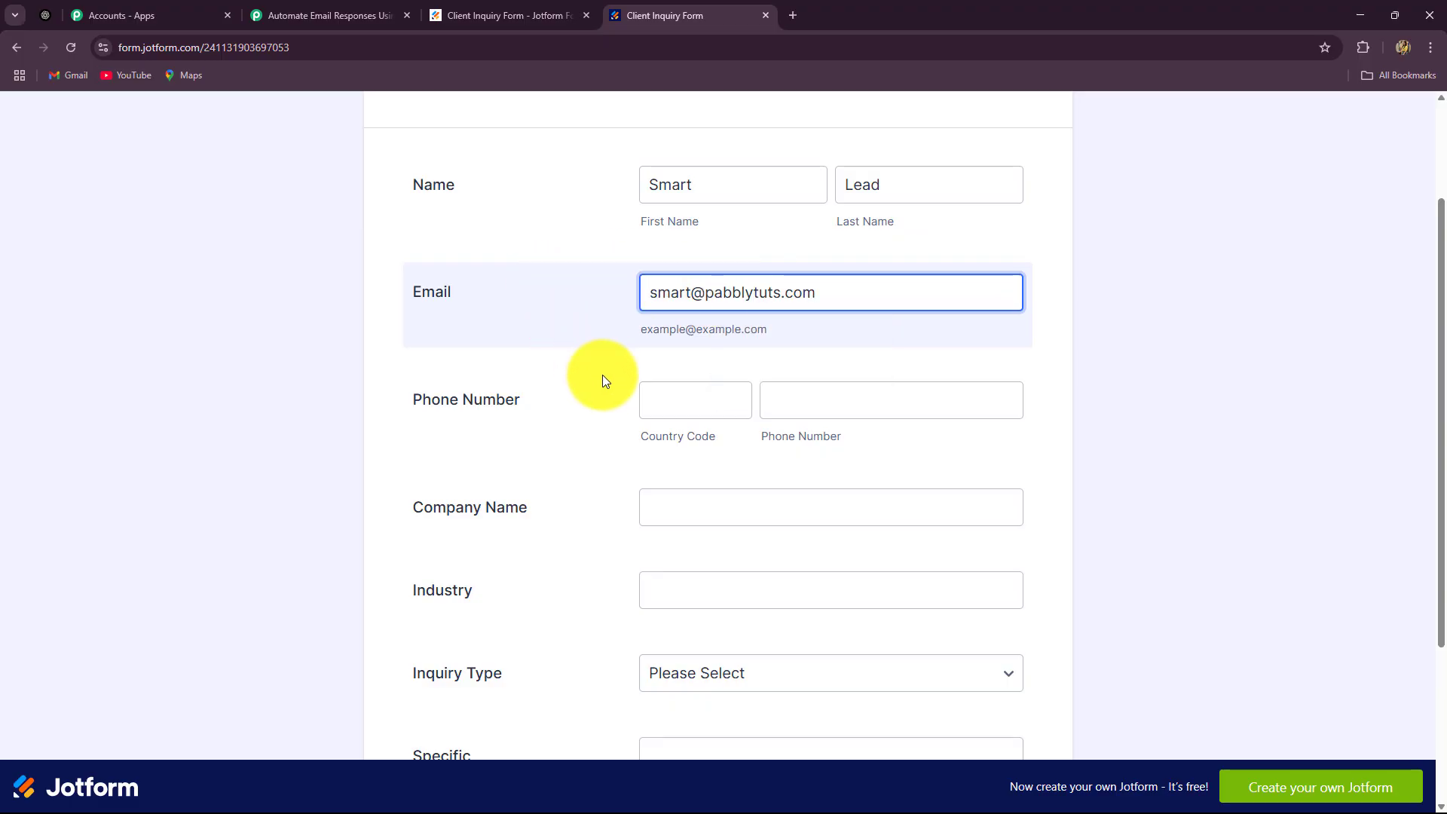
Fill in country code 91, the phone number, company Sparkle Events and industry Event Management
key("Tab")
scroll(611, 388, "down", 2)
type("9")
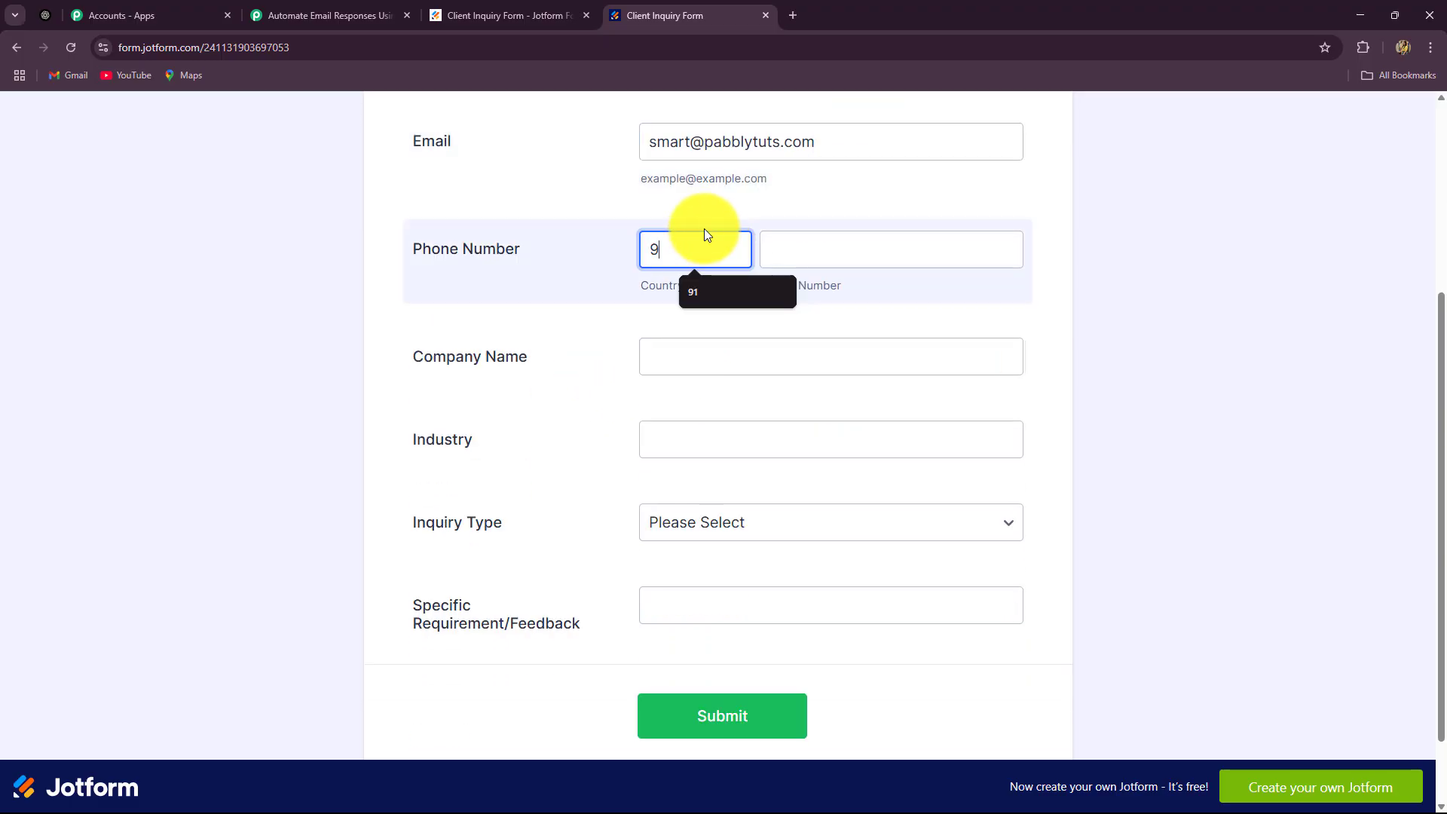
type("1")
left_click(890, 253)
left_click(873, 294)
left_click(695, 352)
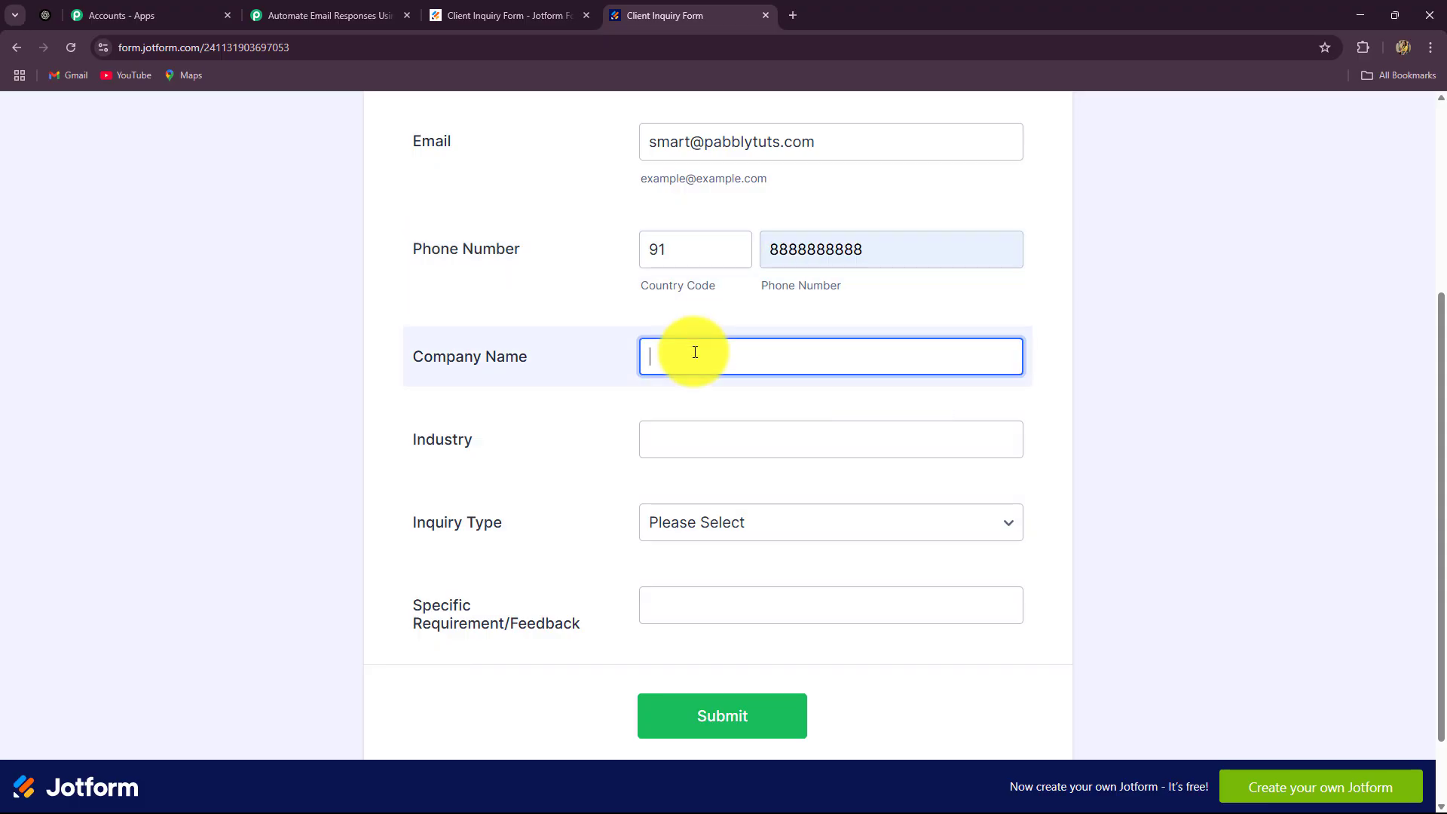
type("Sparkle Events")
left_click(673, 431)
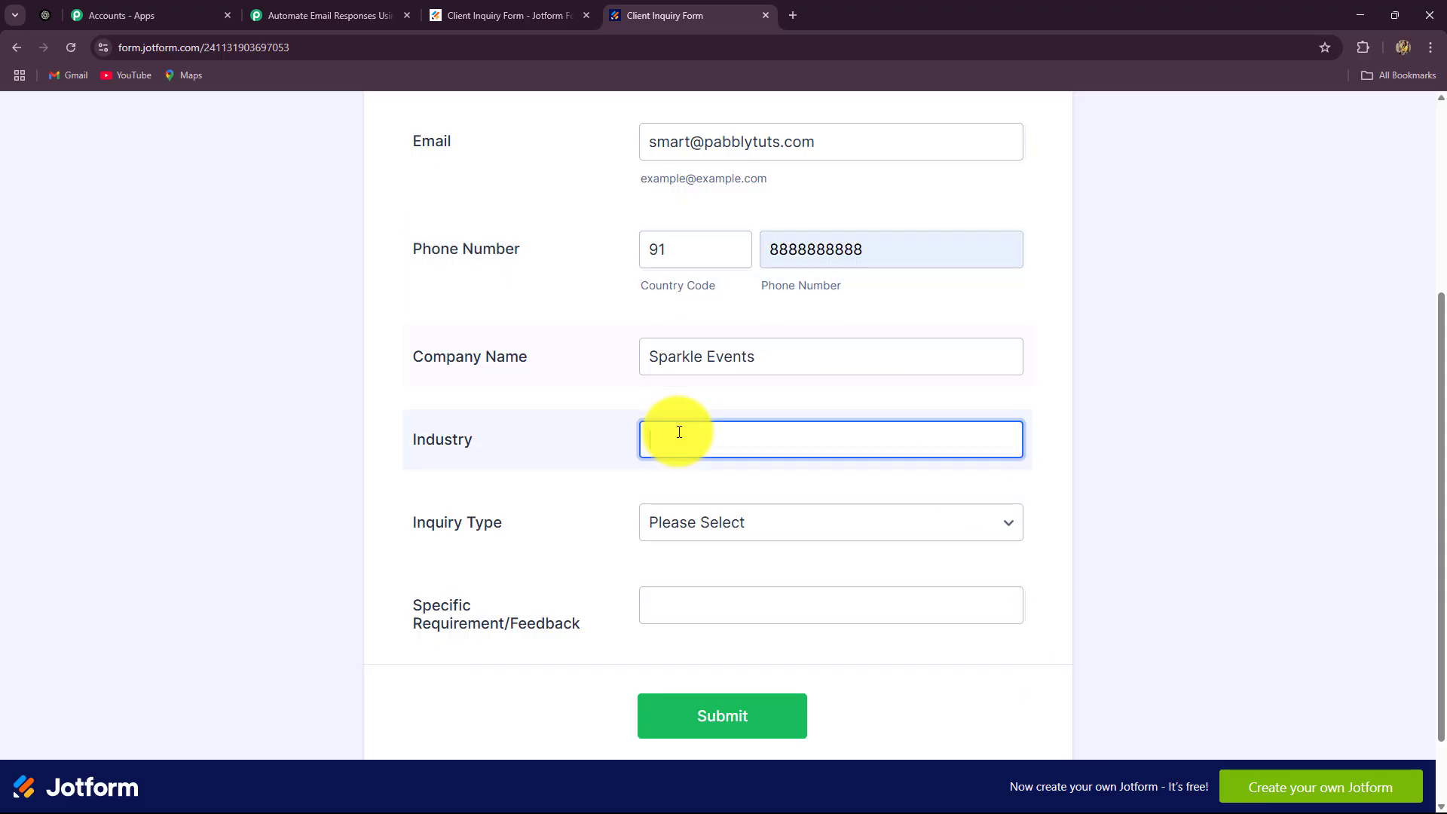
type("Even")
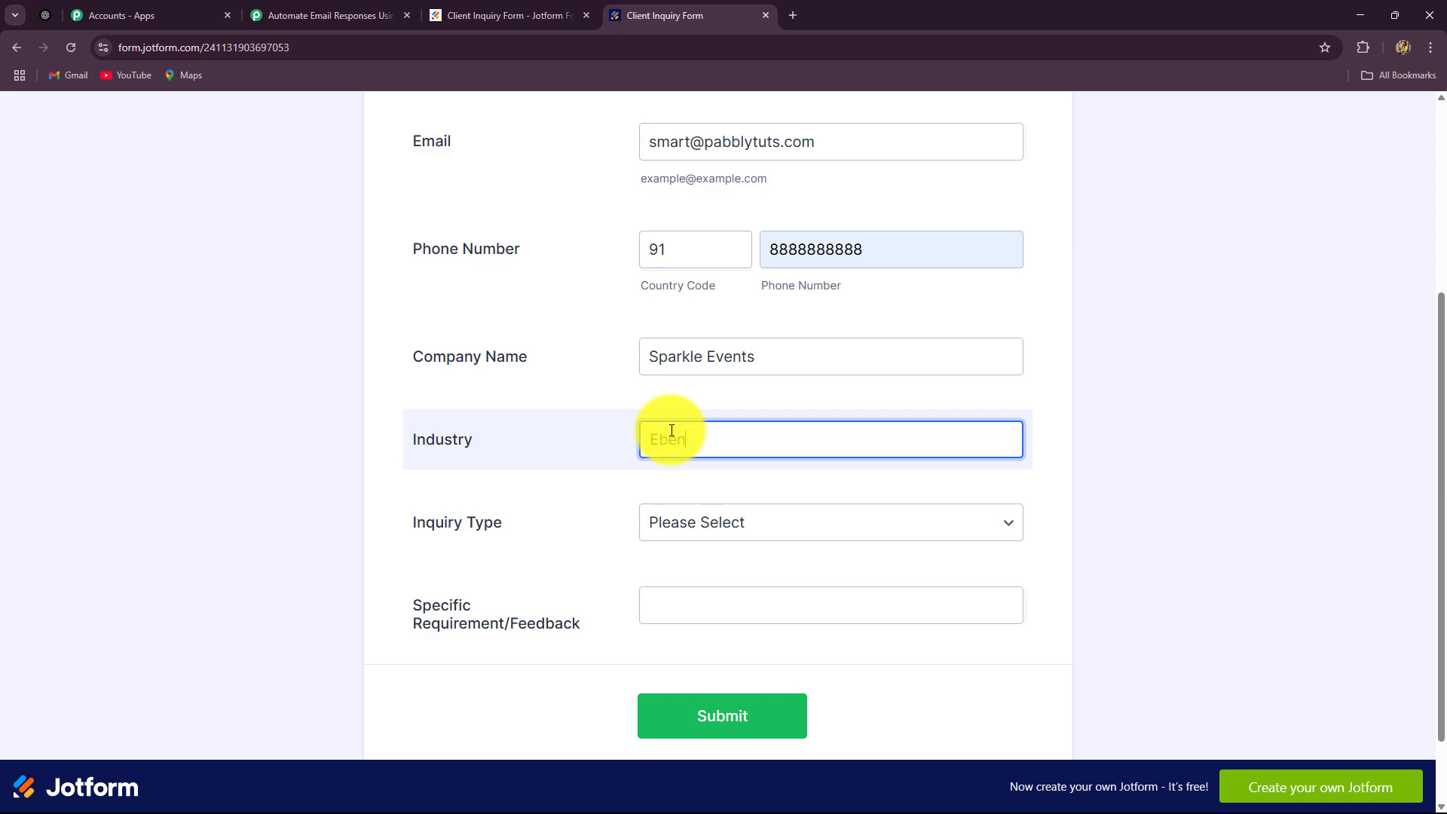
type("bent")
key("BackSpace")
key("BackSpace")
key("BackSpace")
key("BackSpace")
type("vent Management")
left_click(707, 522)
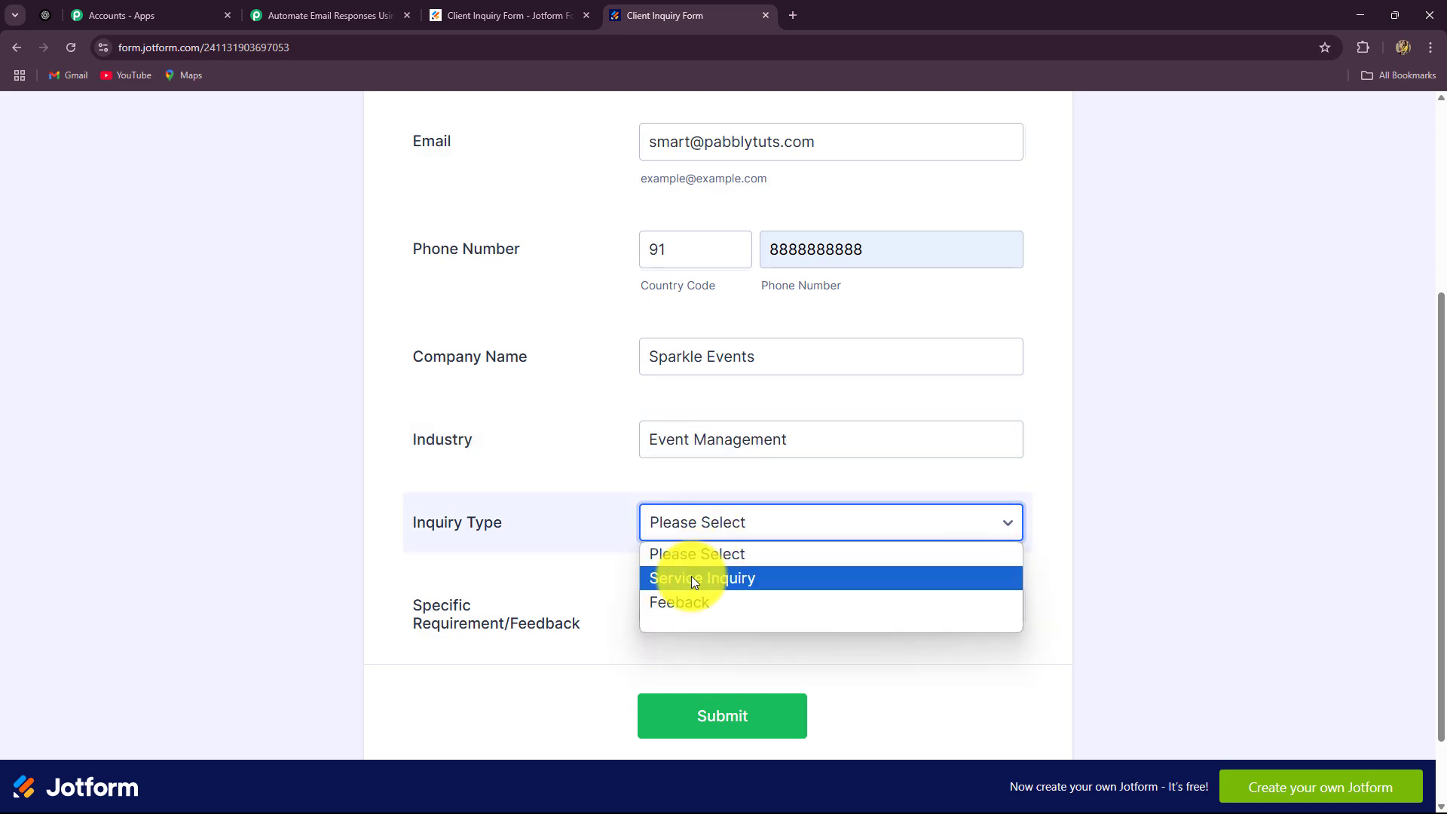
Choose Service Inquiry, enter the CRM-integration requirement text, and submit the form
left_click(690, 575)
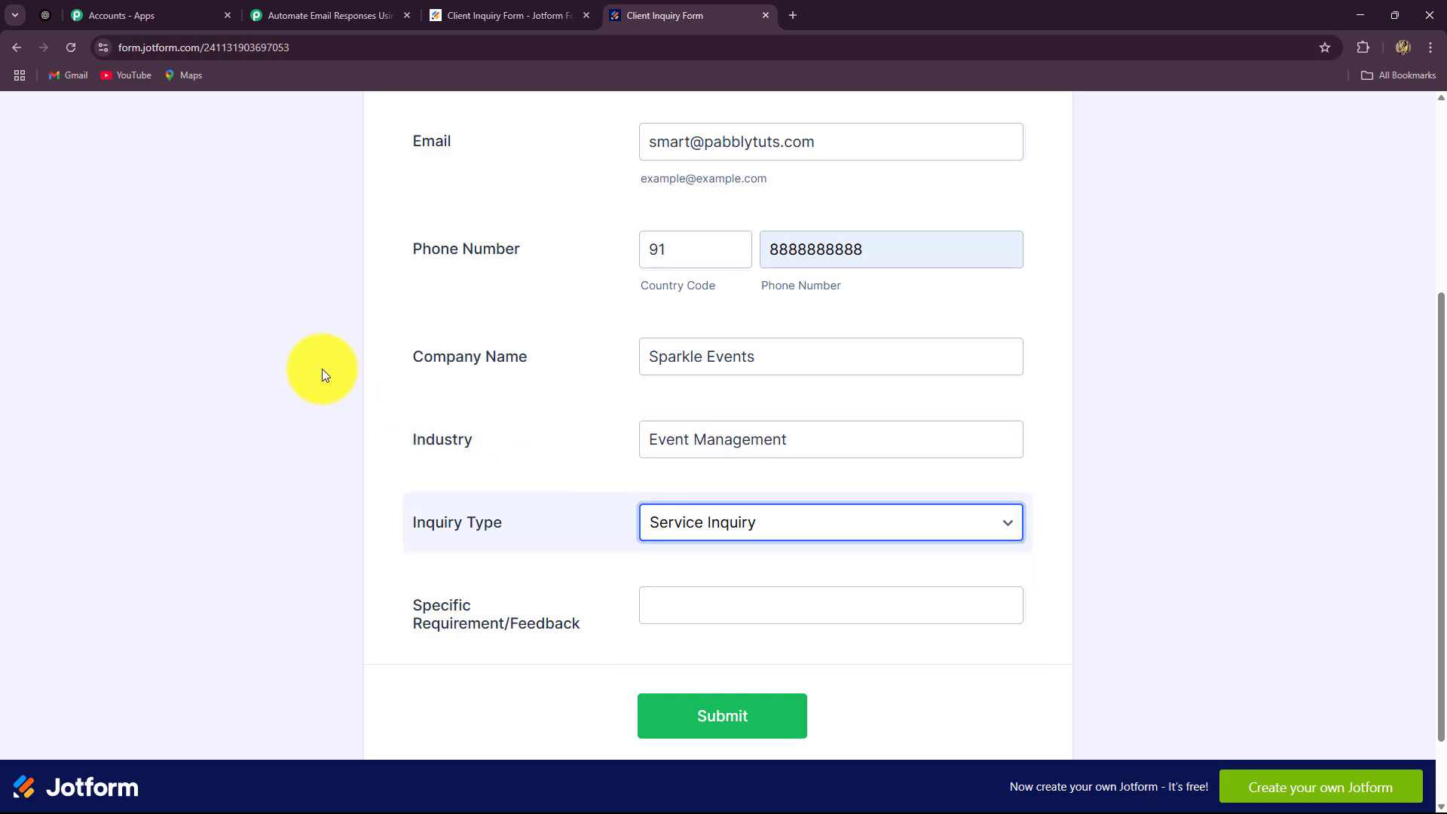
scroll(376, 374, "down", 1)
left_click(677, 518)
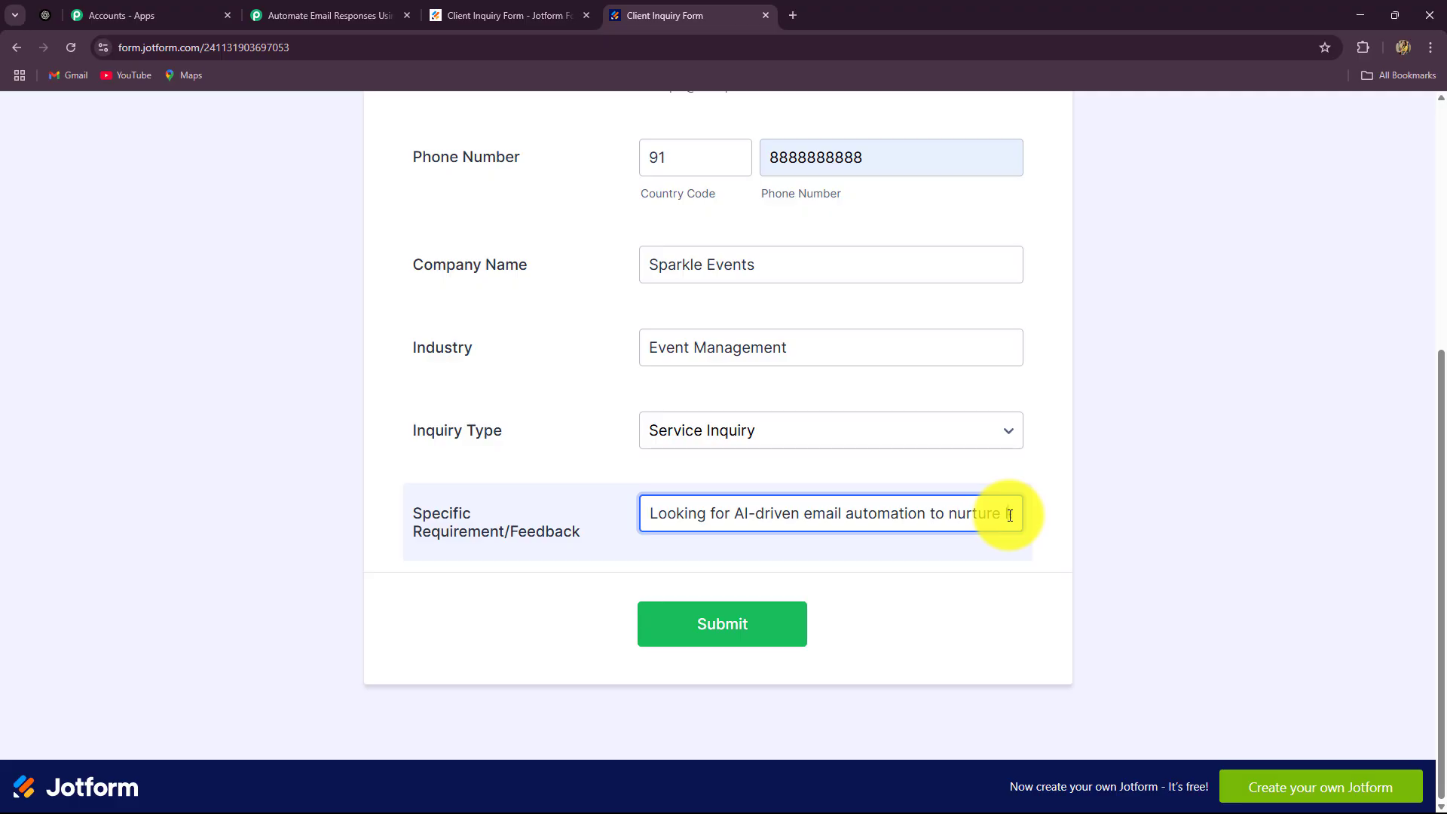
type("eads and improve enga")
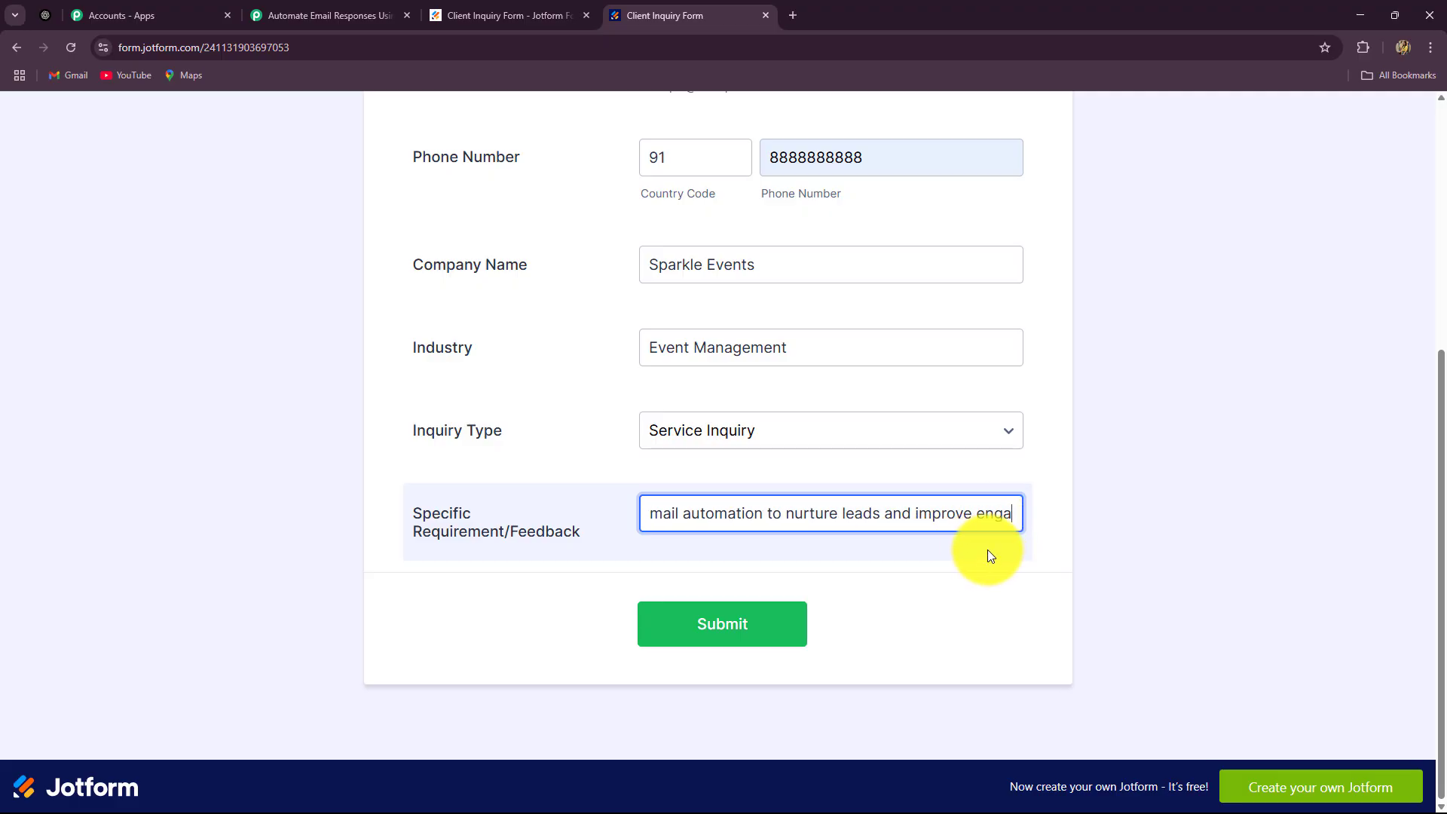
type("gement. Interested in integration with CRM tools")
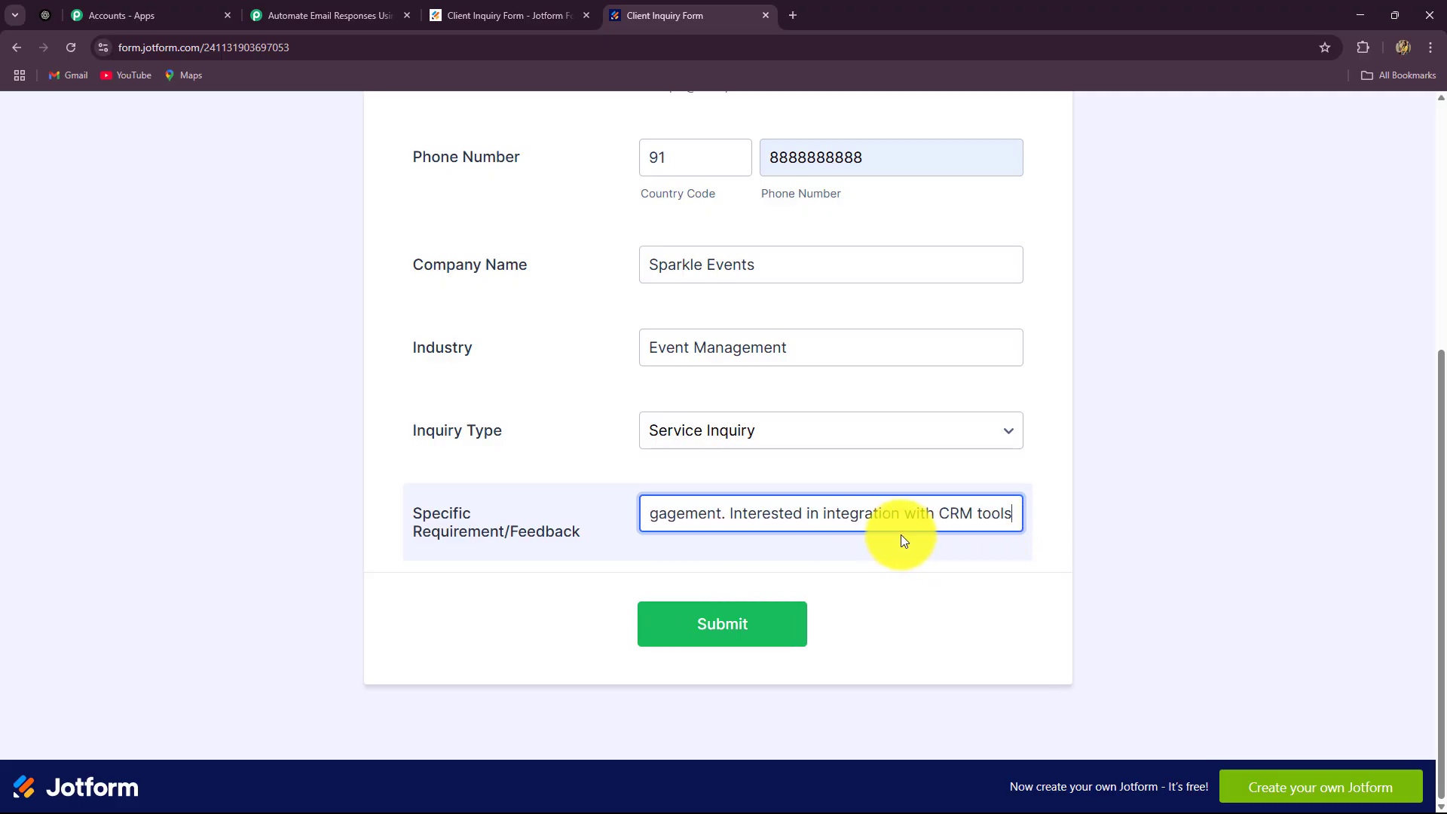
type(" like HubSpot.")
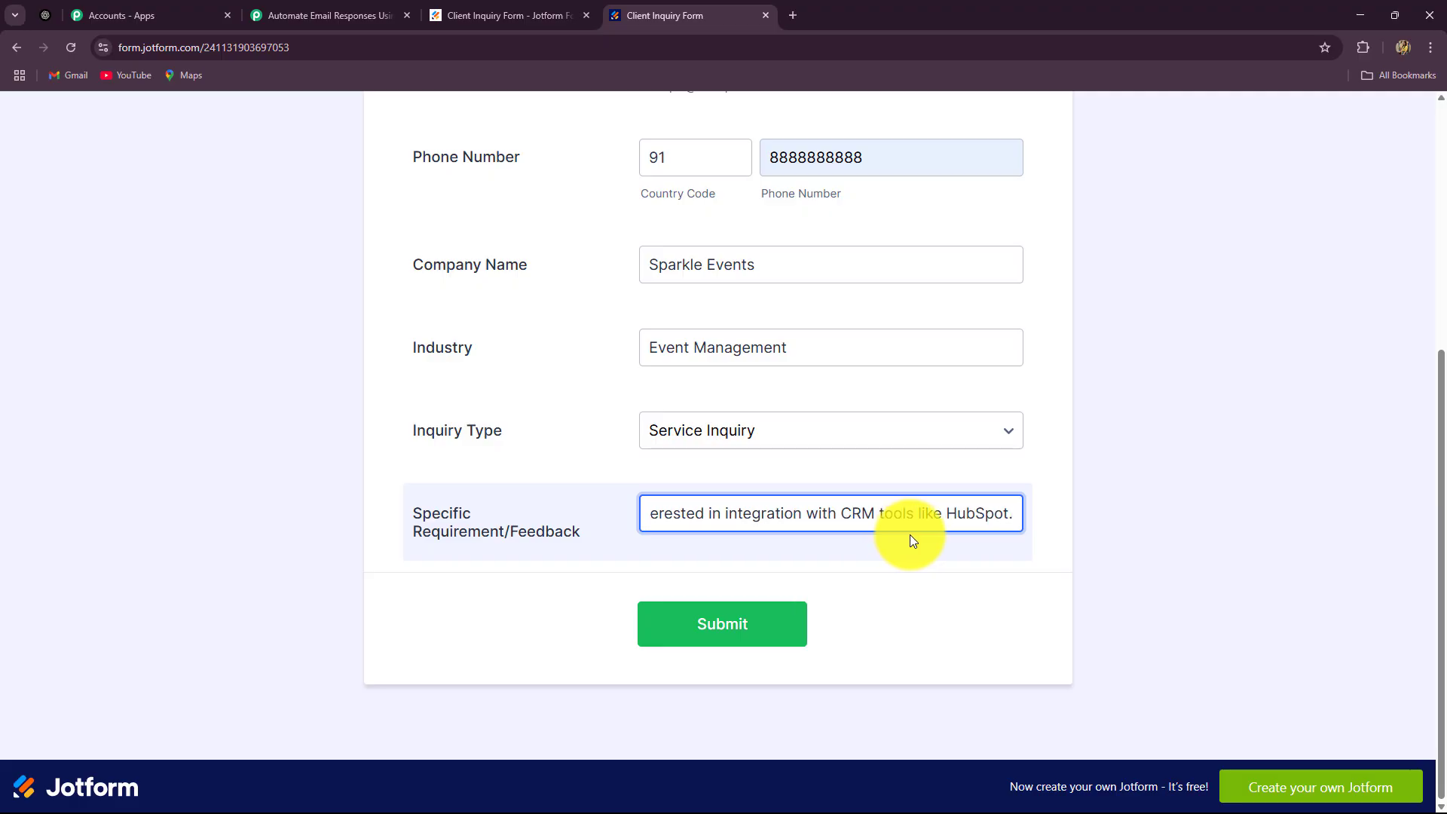
left_click(742, 624)
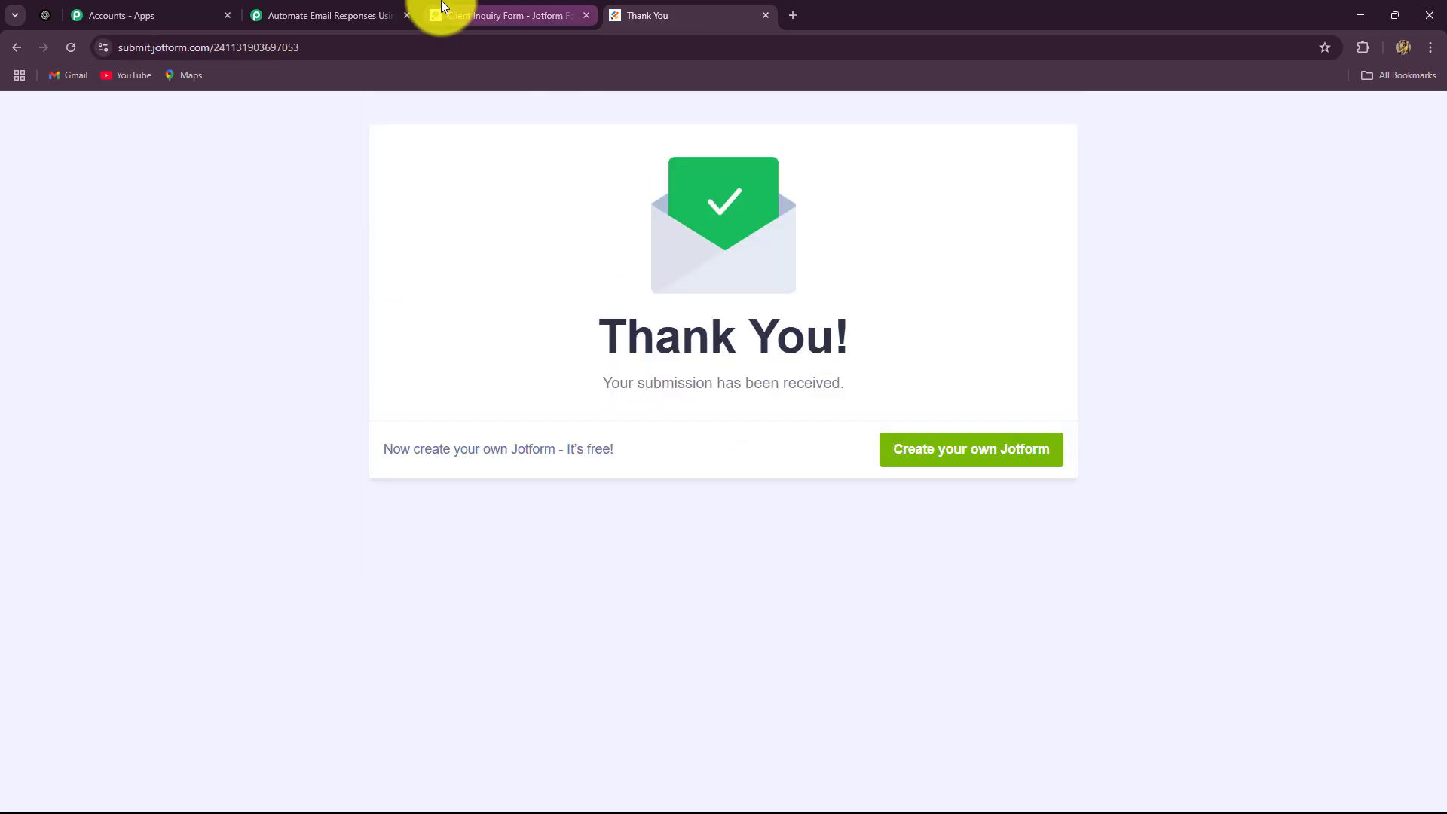
Back in Pabbly, check the captured WebhookURL, phone number and e-mail values
left_click(365, 7)
scroll(1118, 333, "down", 4)
scroll(1119, 333, "down", 2)
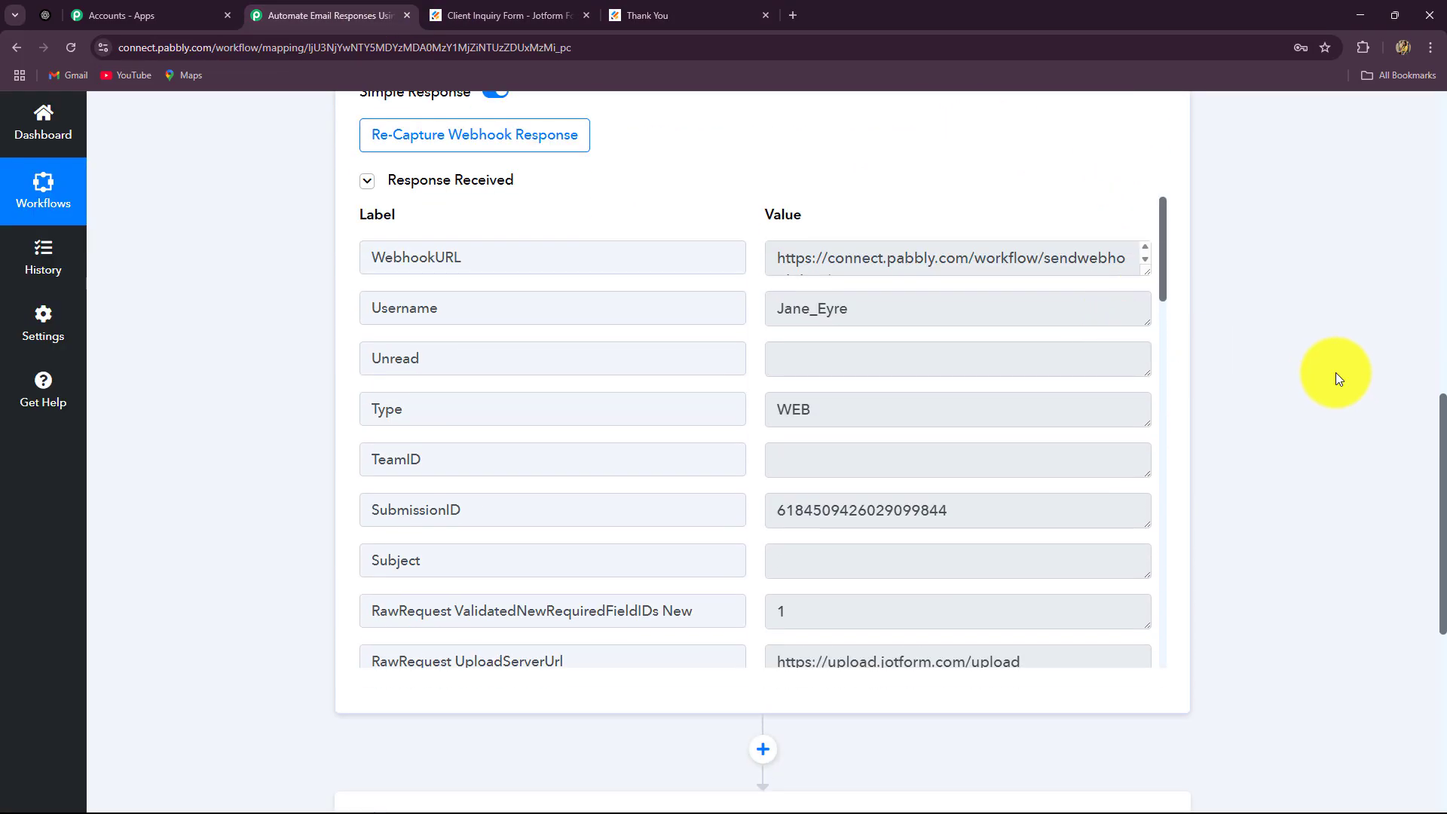
mouse_move(1167, 293)
left_mouse_down()
mouse_move(1146, 628)
mouse_move(1156, 285)
left_mouse_up()
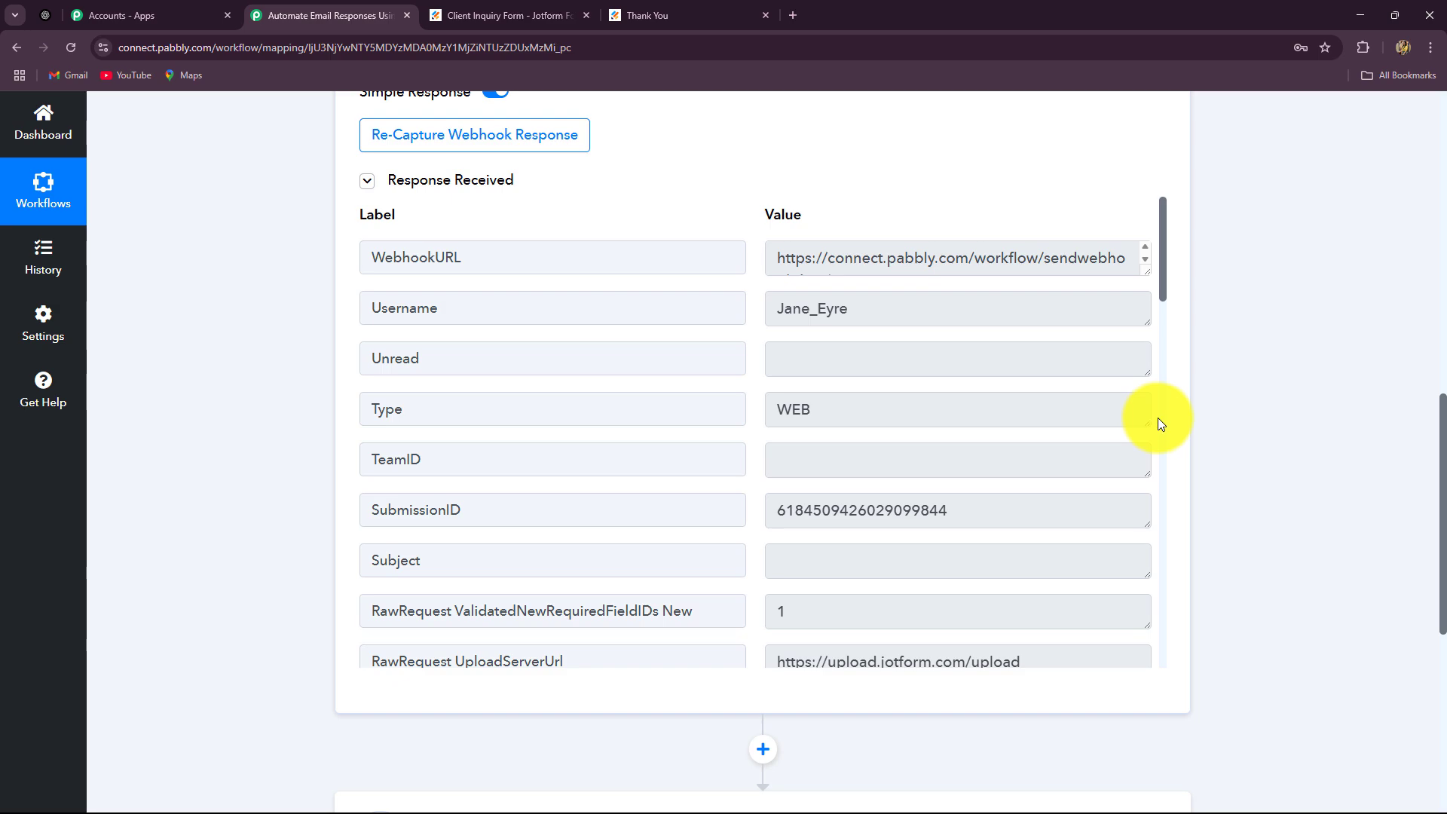
left_click_drag(769, 259, 1153, 306)
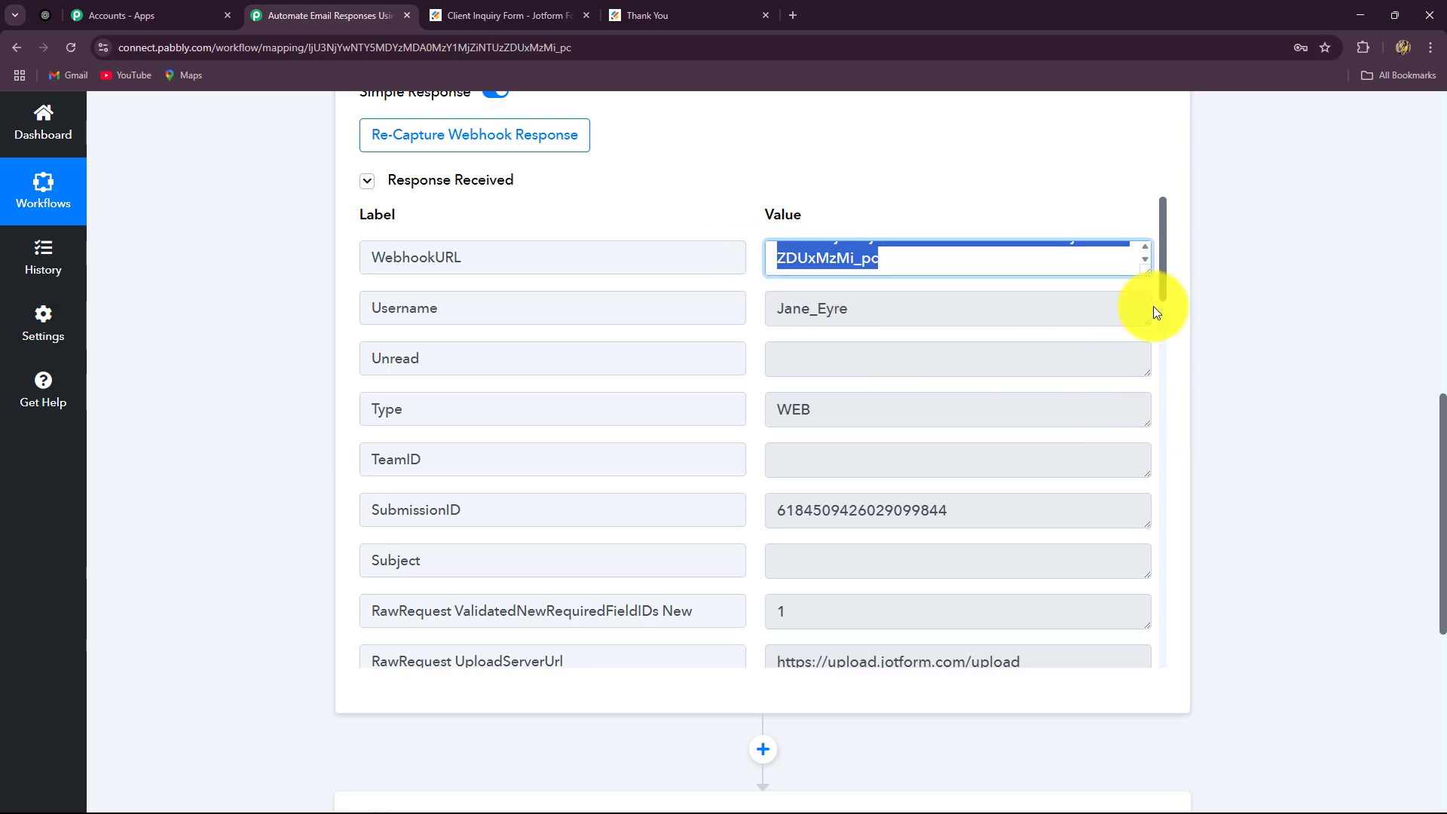
left_click_drag(807, 317, 849, 322)
scroll(927, 424, "down", 3)
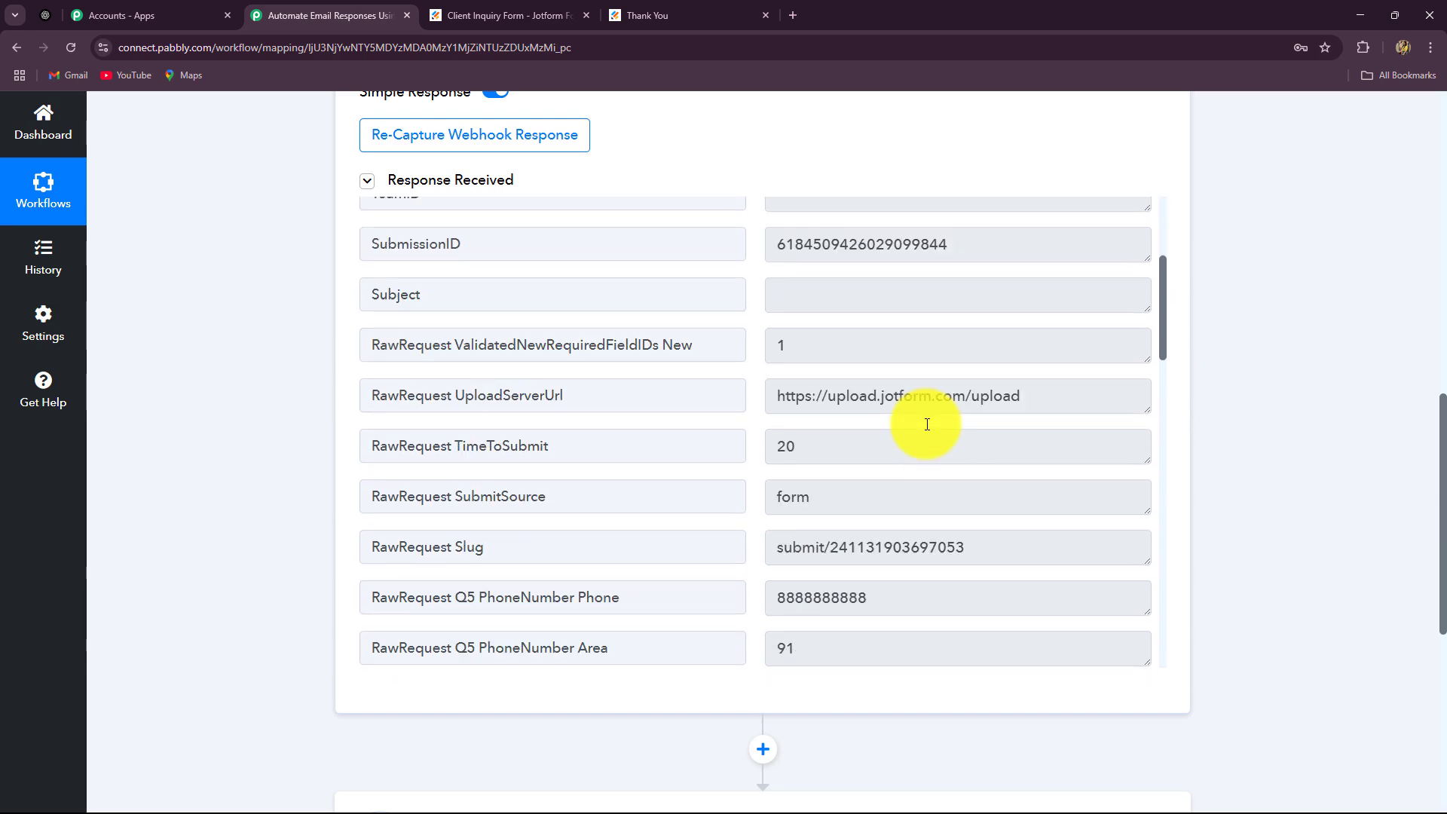
scroll(927, 424, "down", 3)
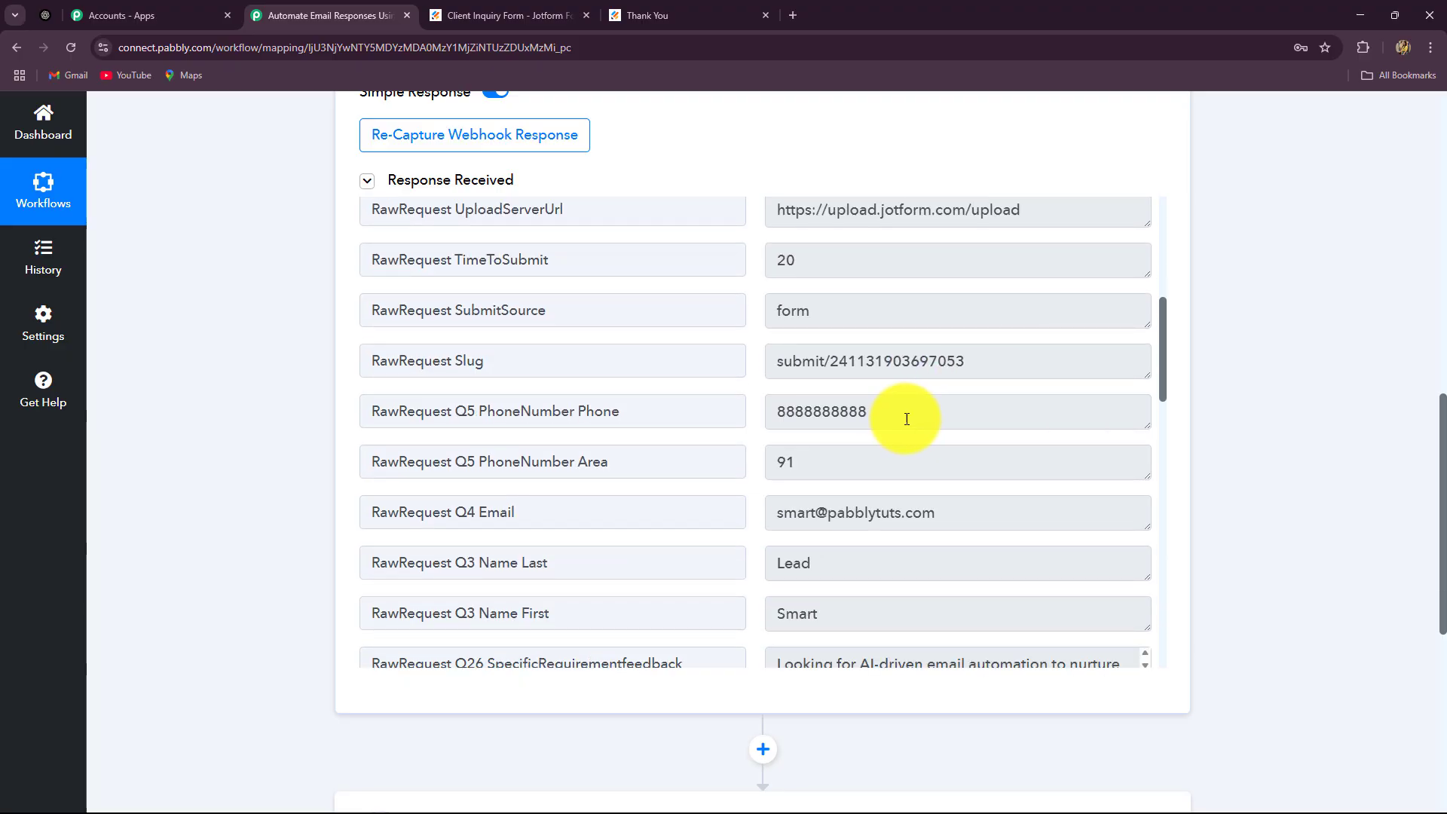
left_click_drag(907, 419, 704, 436)
left_click_drag(975, 527, 749, 542)
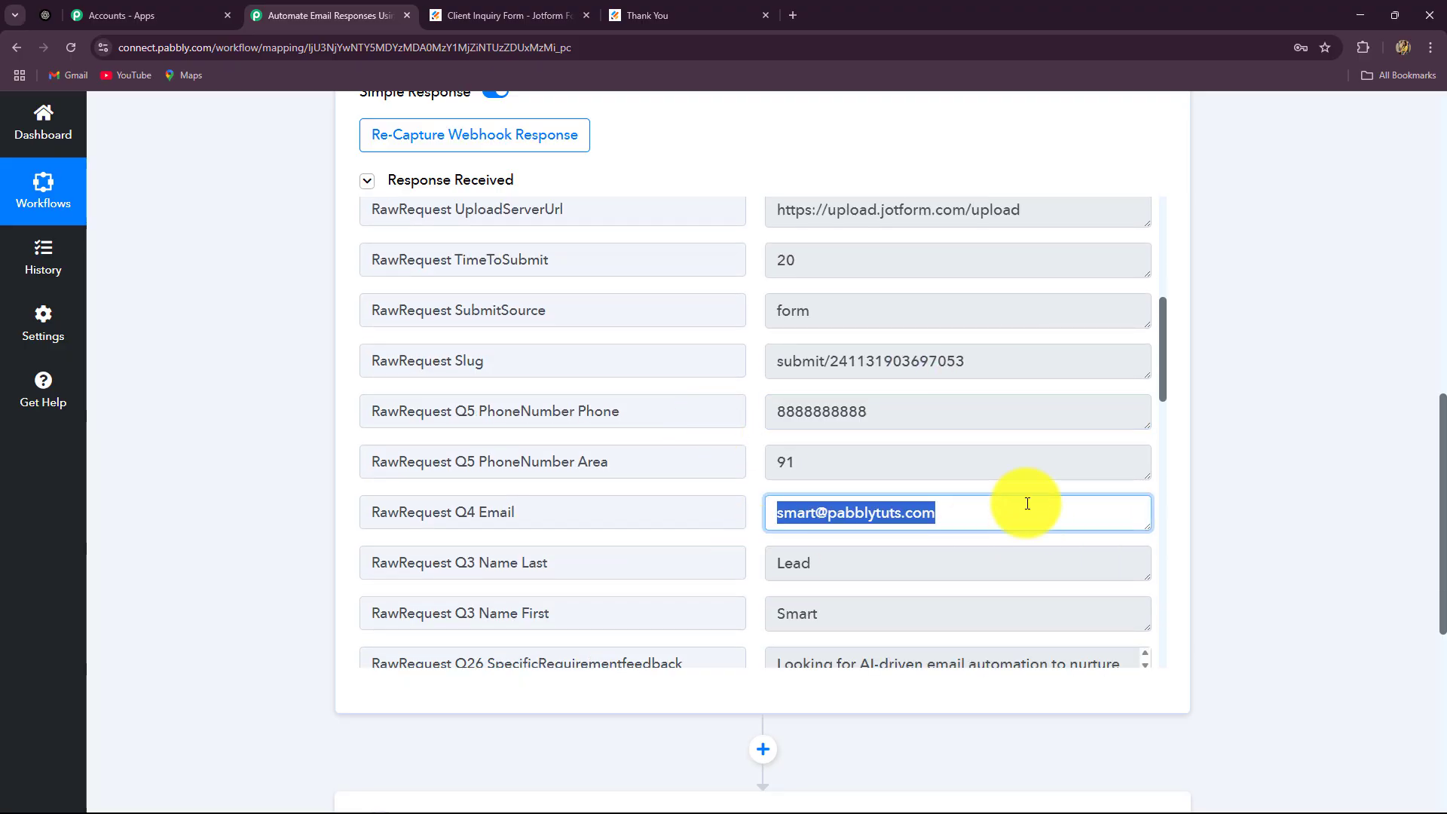
Verify the captured requirement text, Service Inquiry type and Event Management industry
scroll(979, 501, "down", 4)
left_click_drag(825, 315, 818, 263)
left_click_drag(789, 365, 1056, 394)
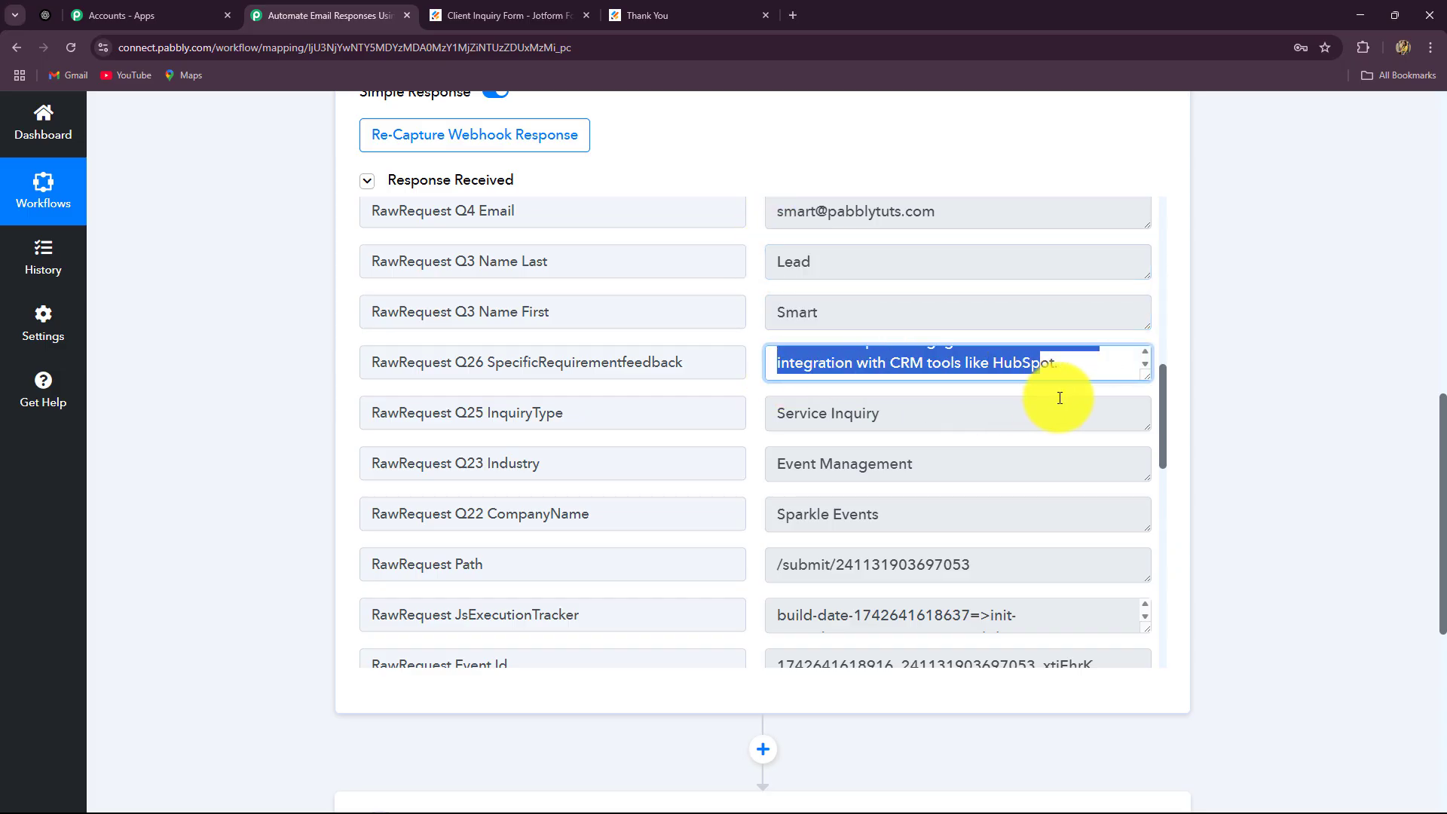
left_click(795, 426)
left_click_drag(889, 415, 927, 420)
left_click(927, 420)
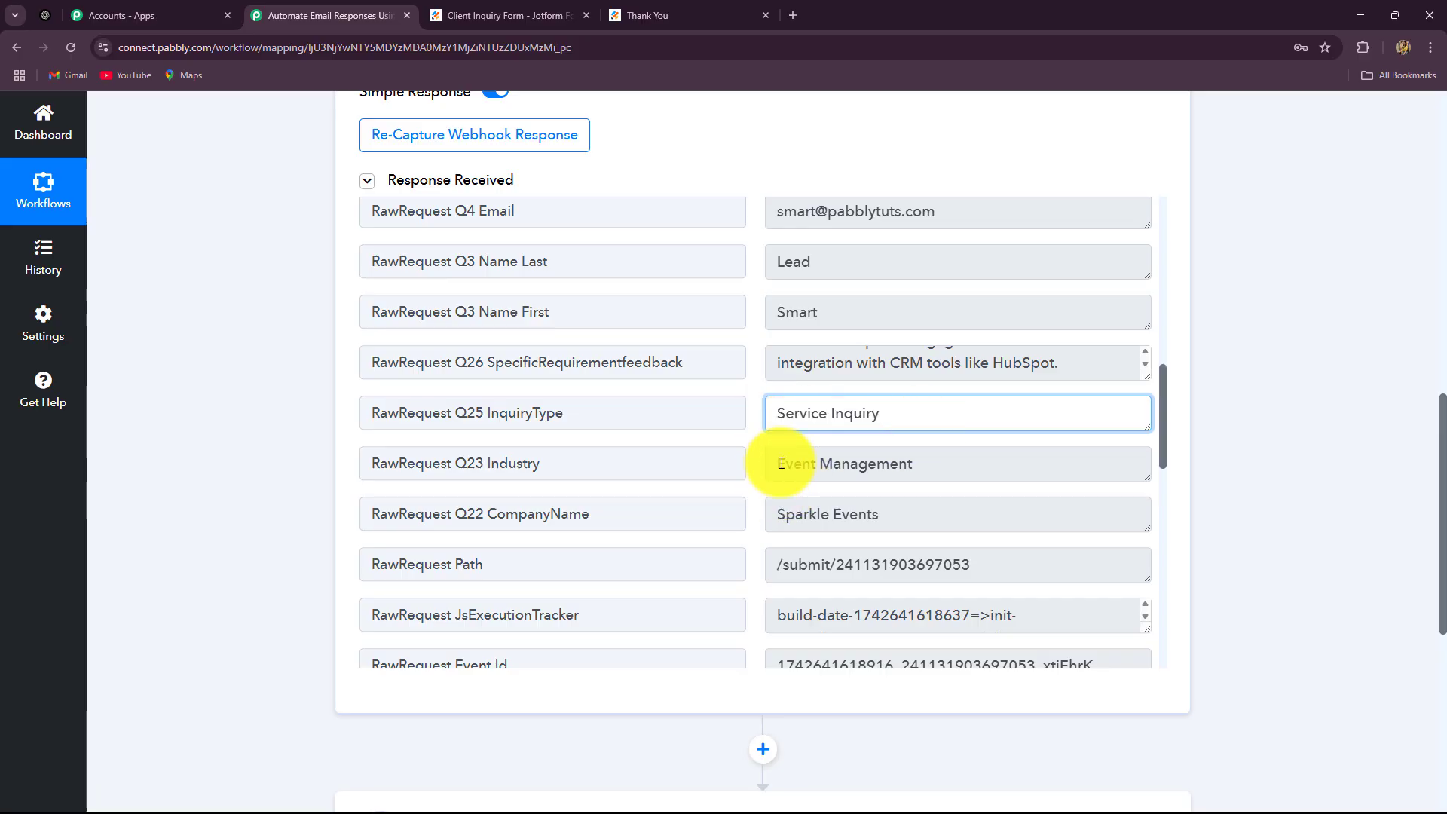
left_click_drag(781, 463, 963, 468)
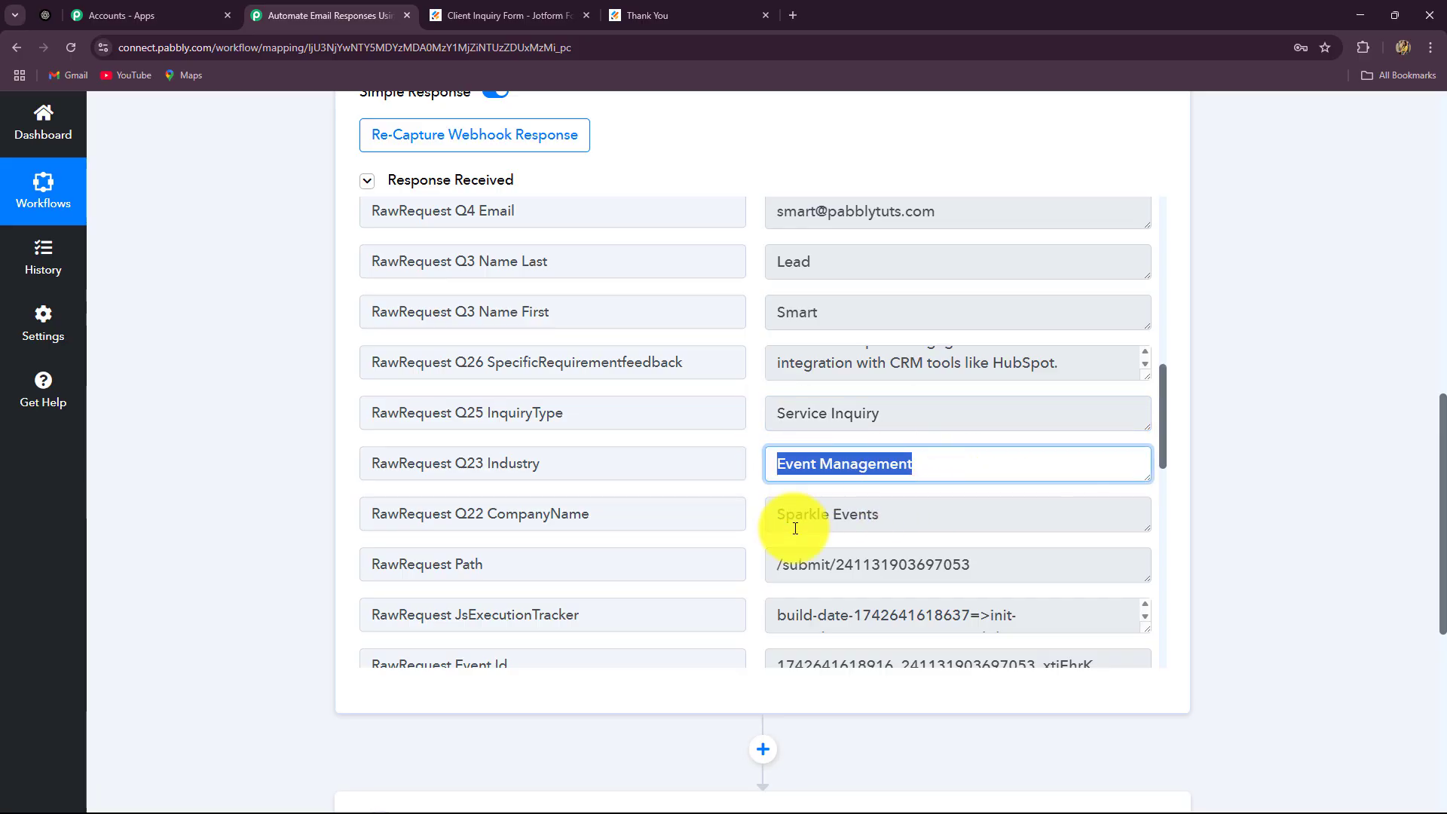
left_click_drag(777, 515, 931, 517)
scroll(960, 525, "down", 3)
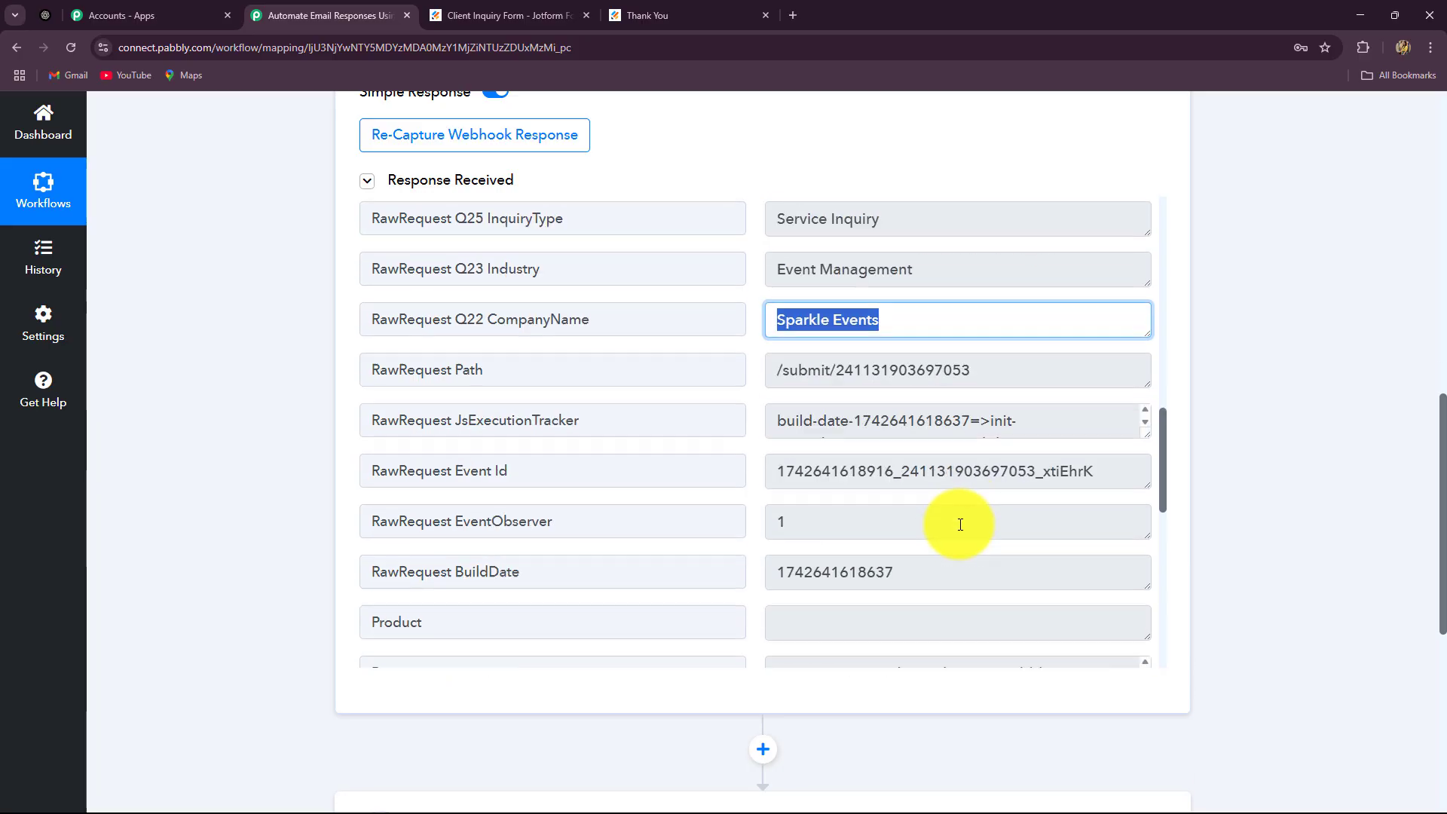
scroll(1324, 484, "up", 10)
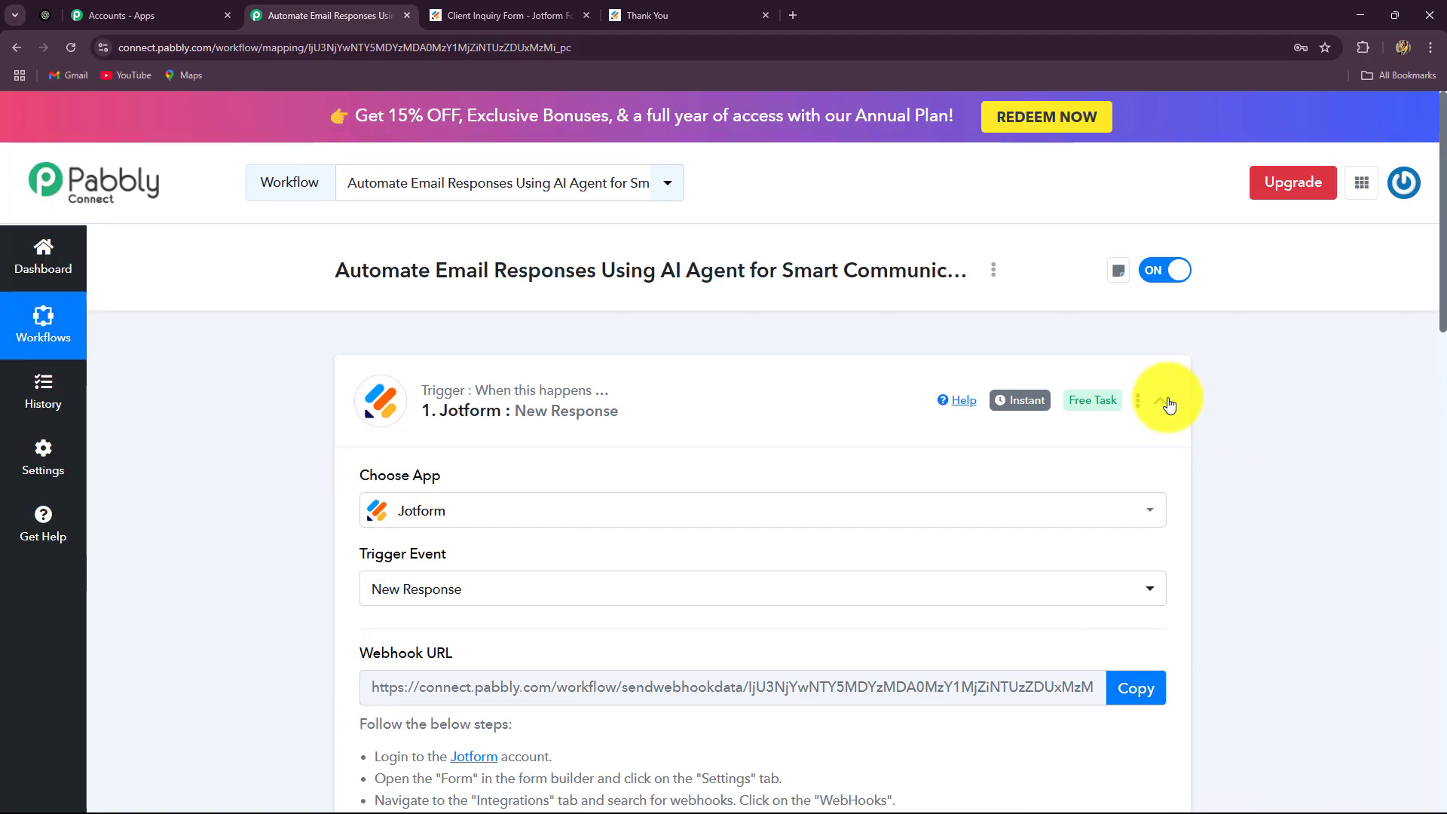
Collapse the Jotform trigger and set the action step to OpenAI with the ChatGPT event
left_click(1168, 404)
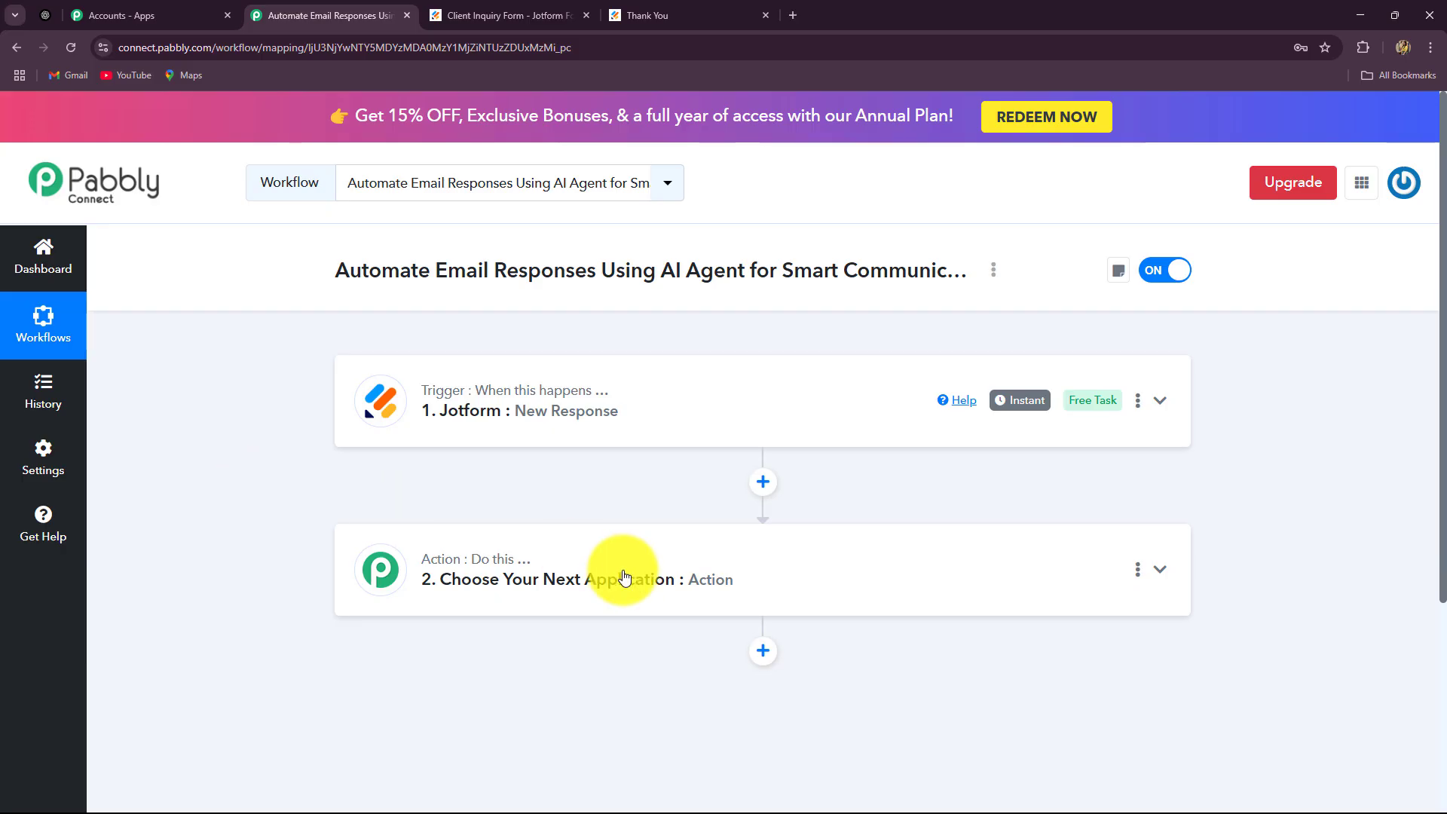
left_click(565, 572)
scroll(265, 535, "down", 3)
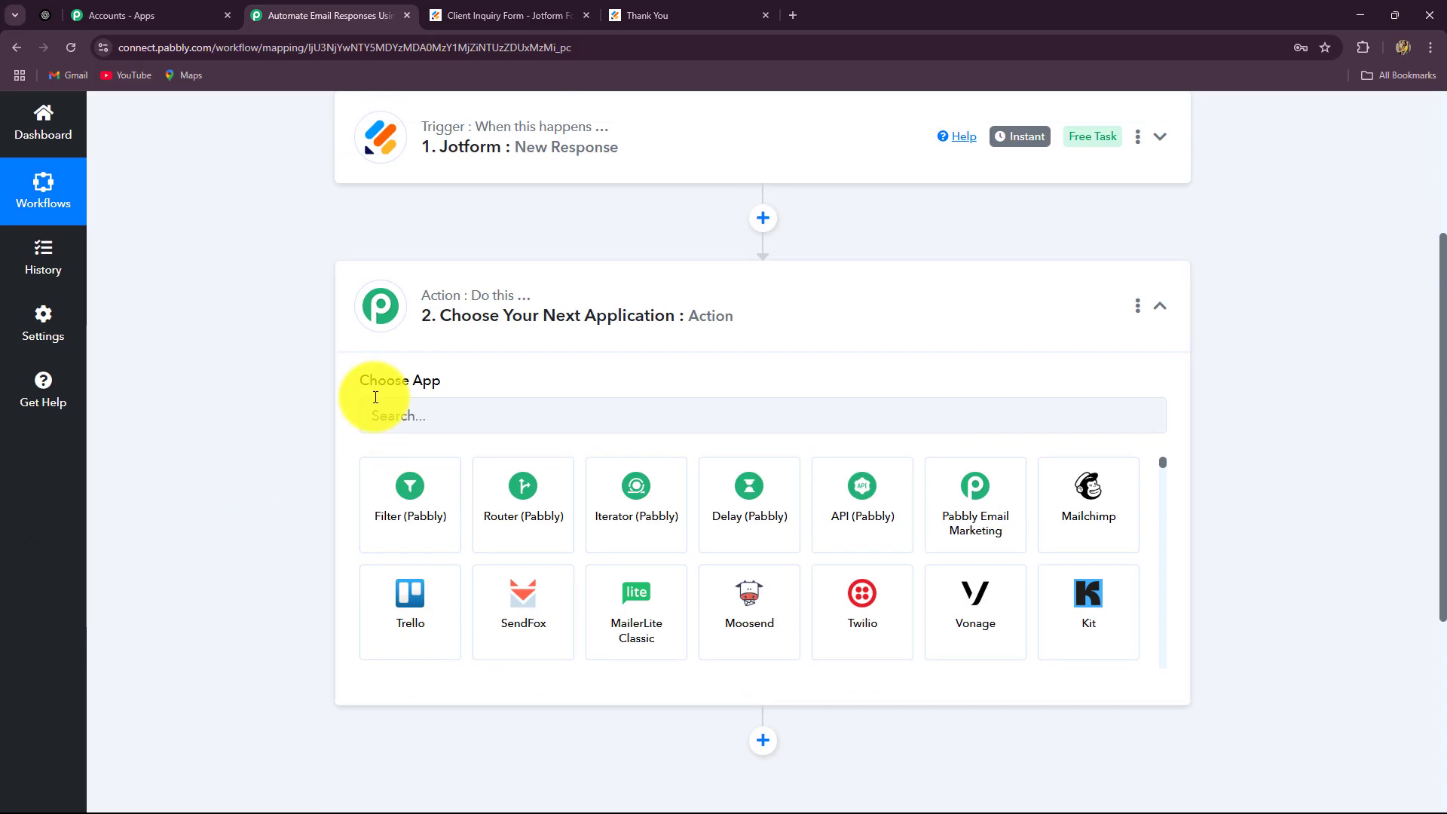
left_click(512, 411)
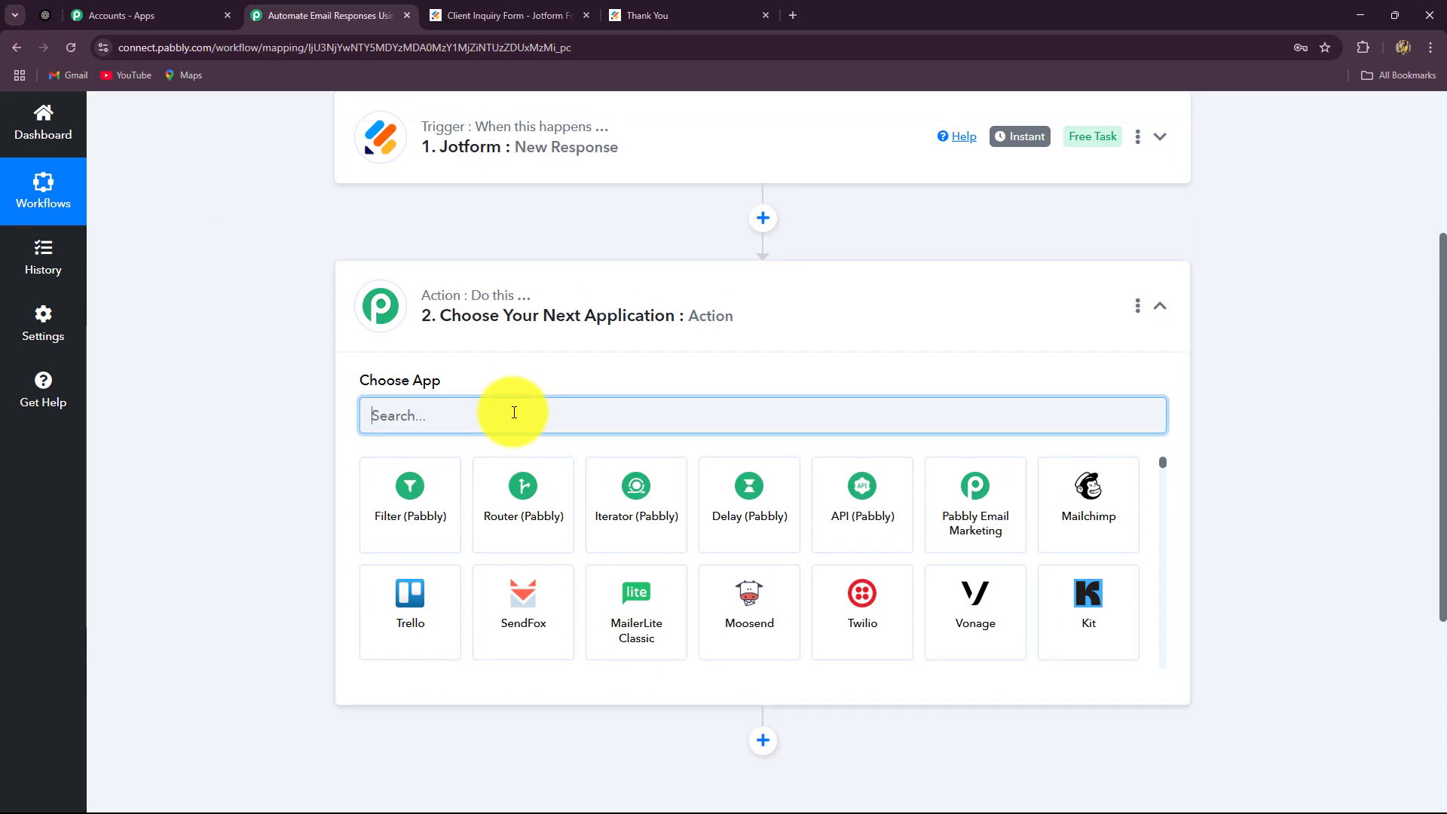
type("Open")
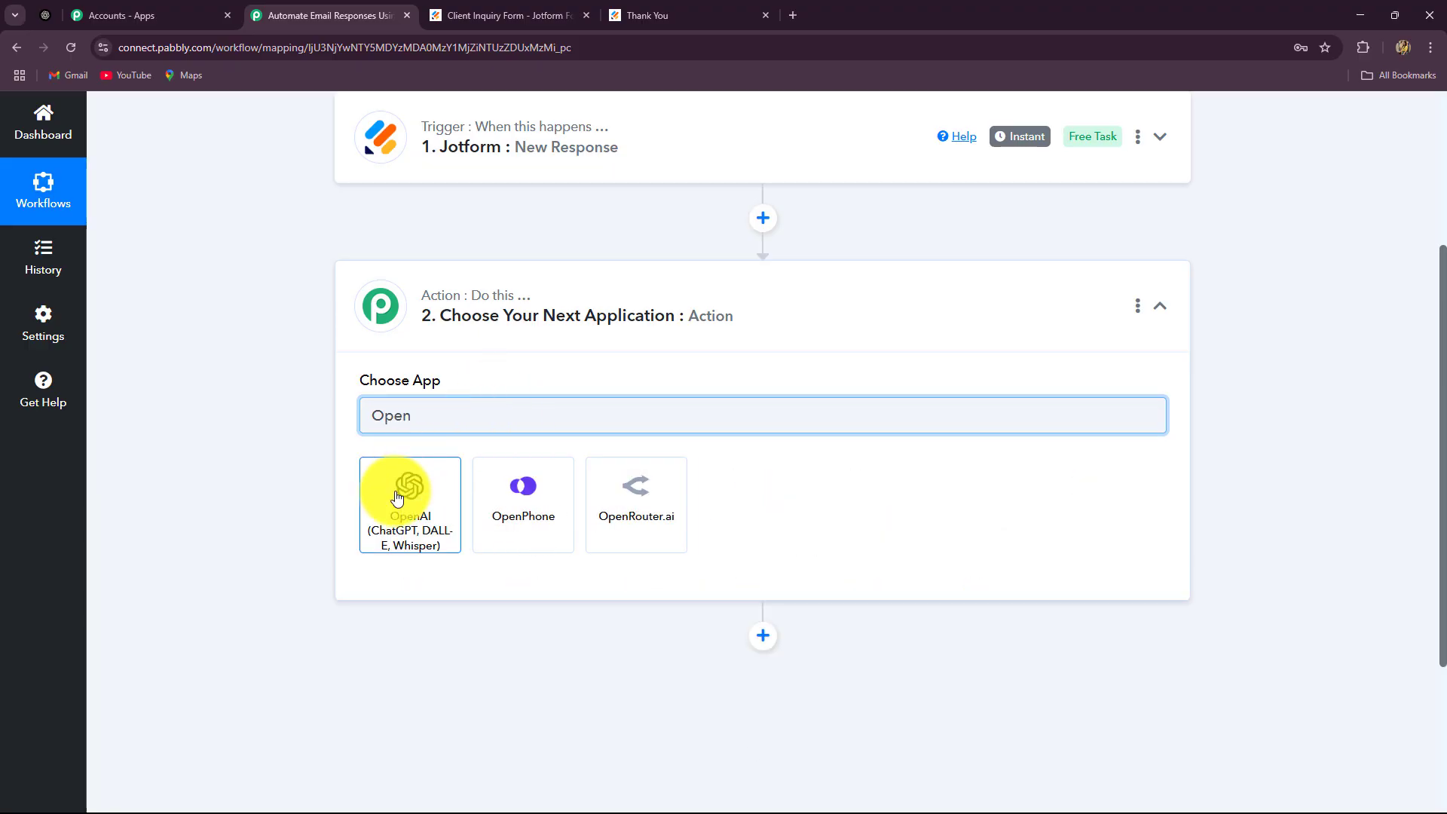
left_click(394, 486)
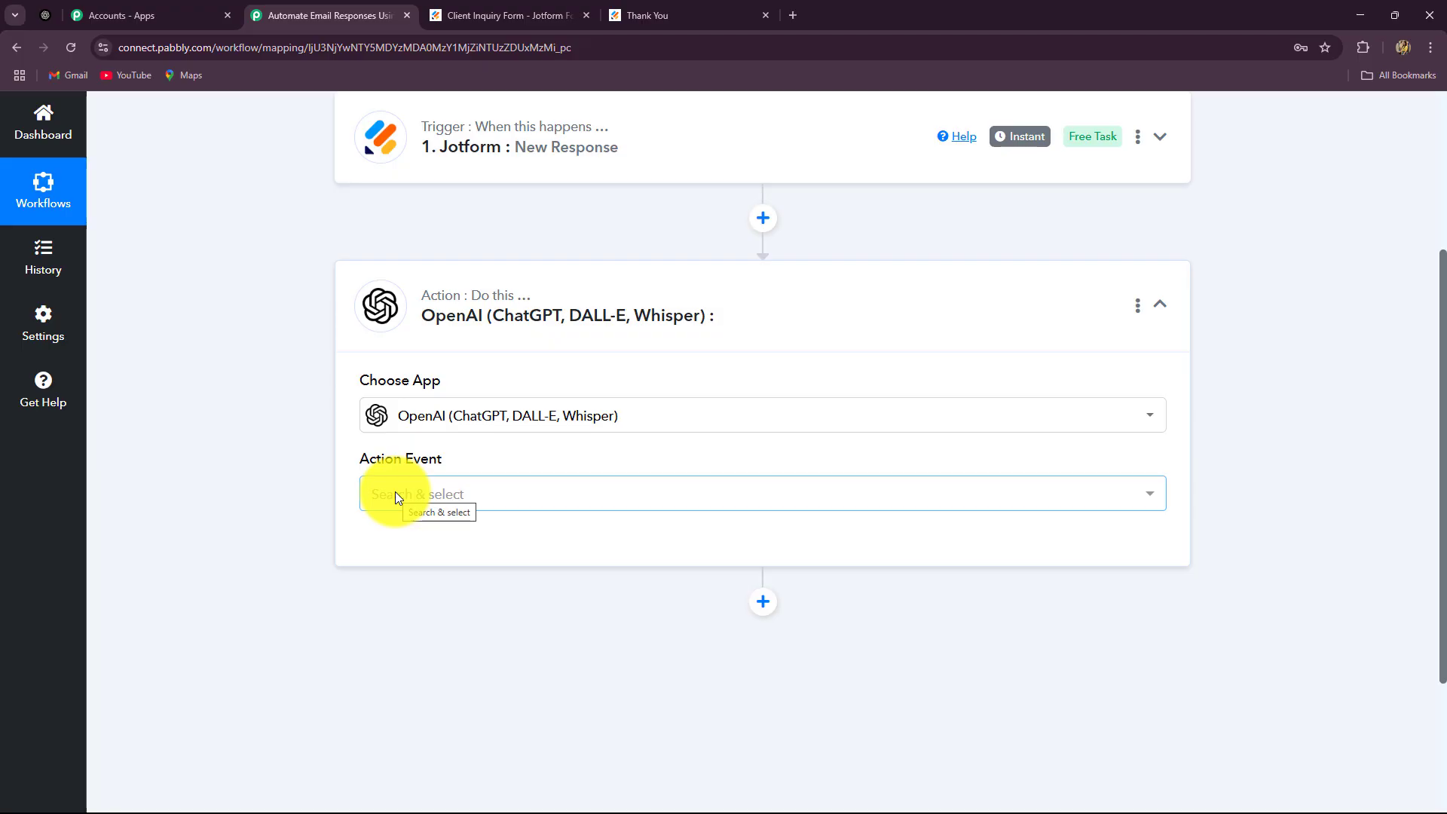
left_click(396, 496)
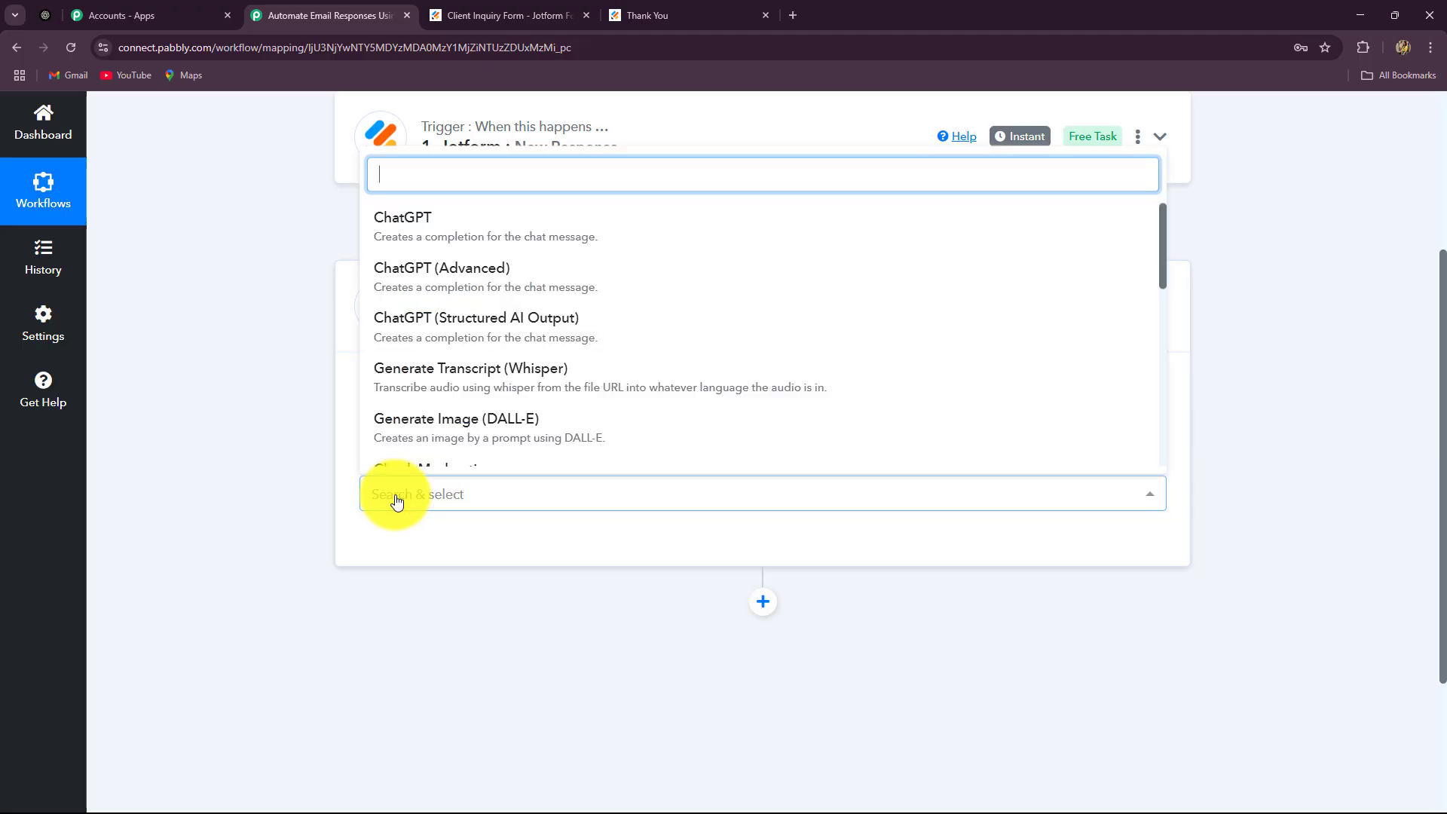
left_click(387, 219)
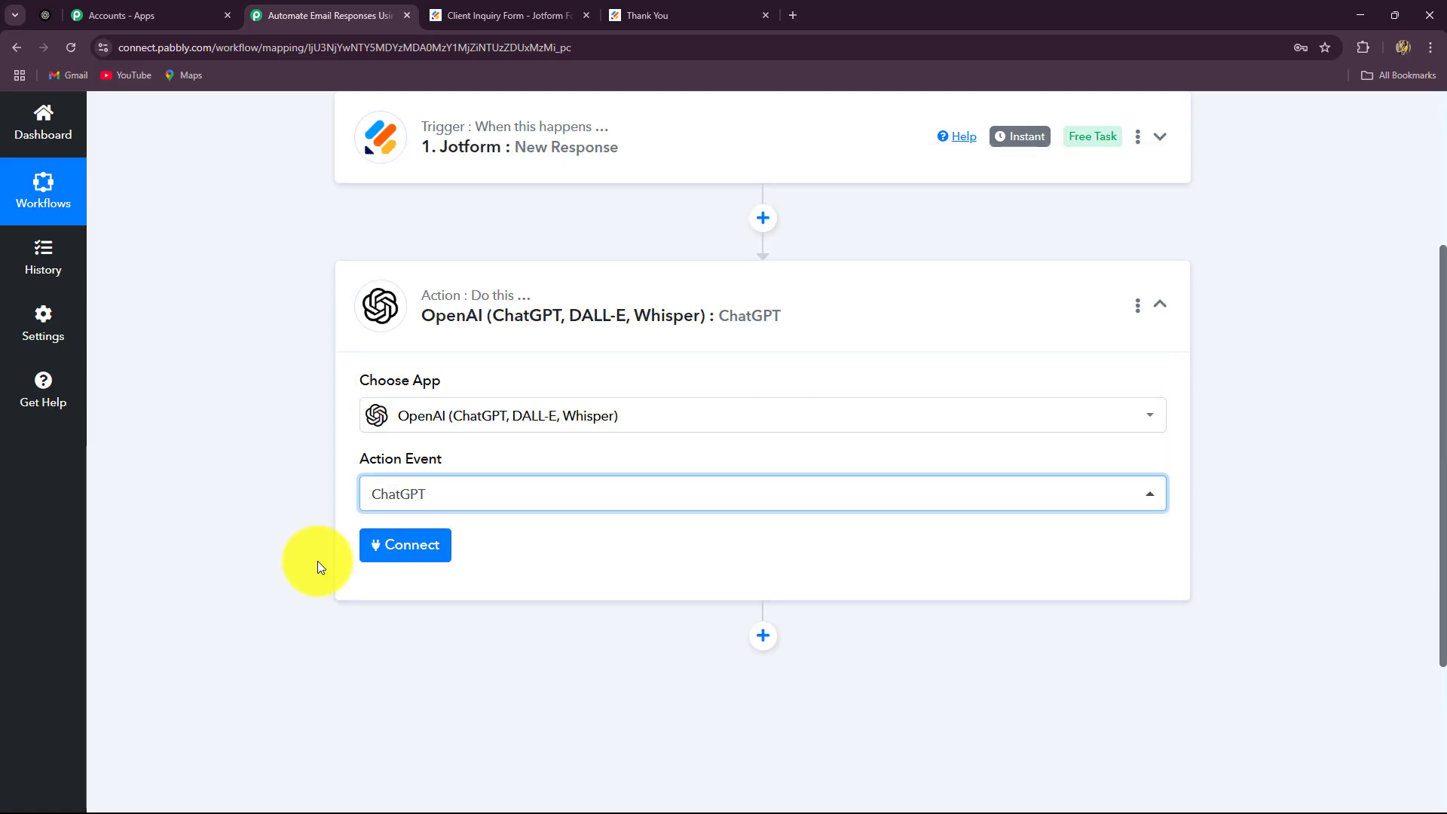
Begin a new OpenAI connection, #16, and review the API token help text
left_click(369, 541)
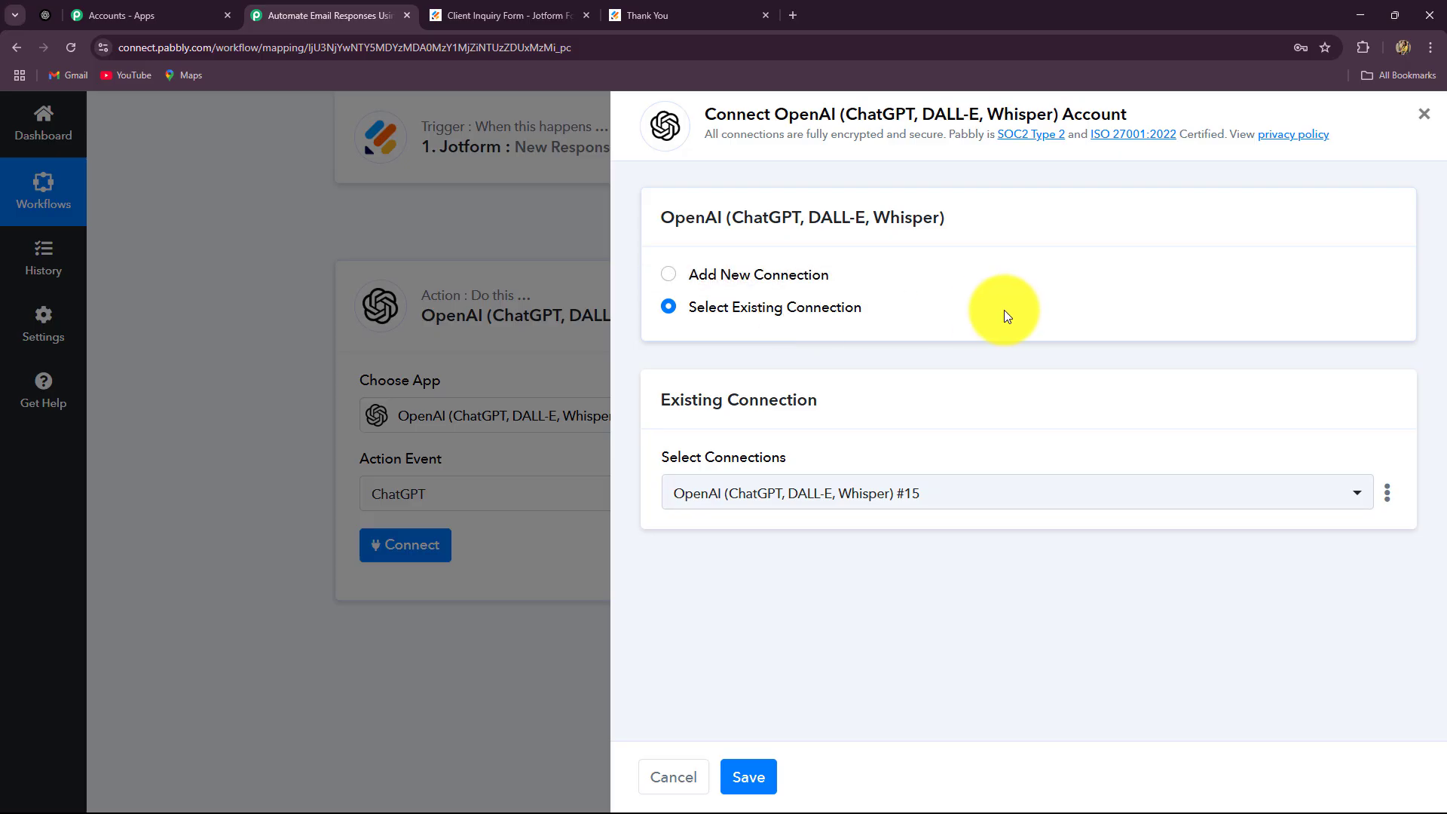
left_click(668, 274)
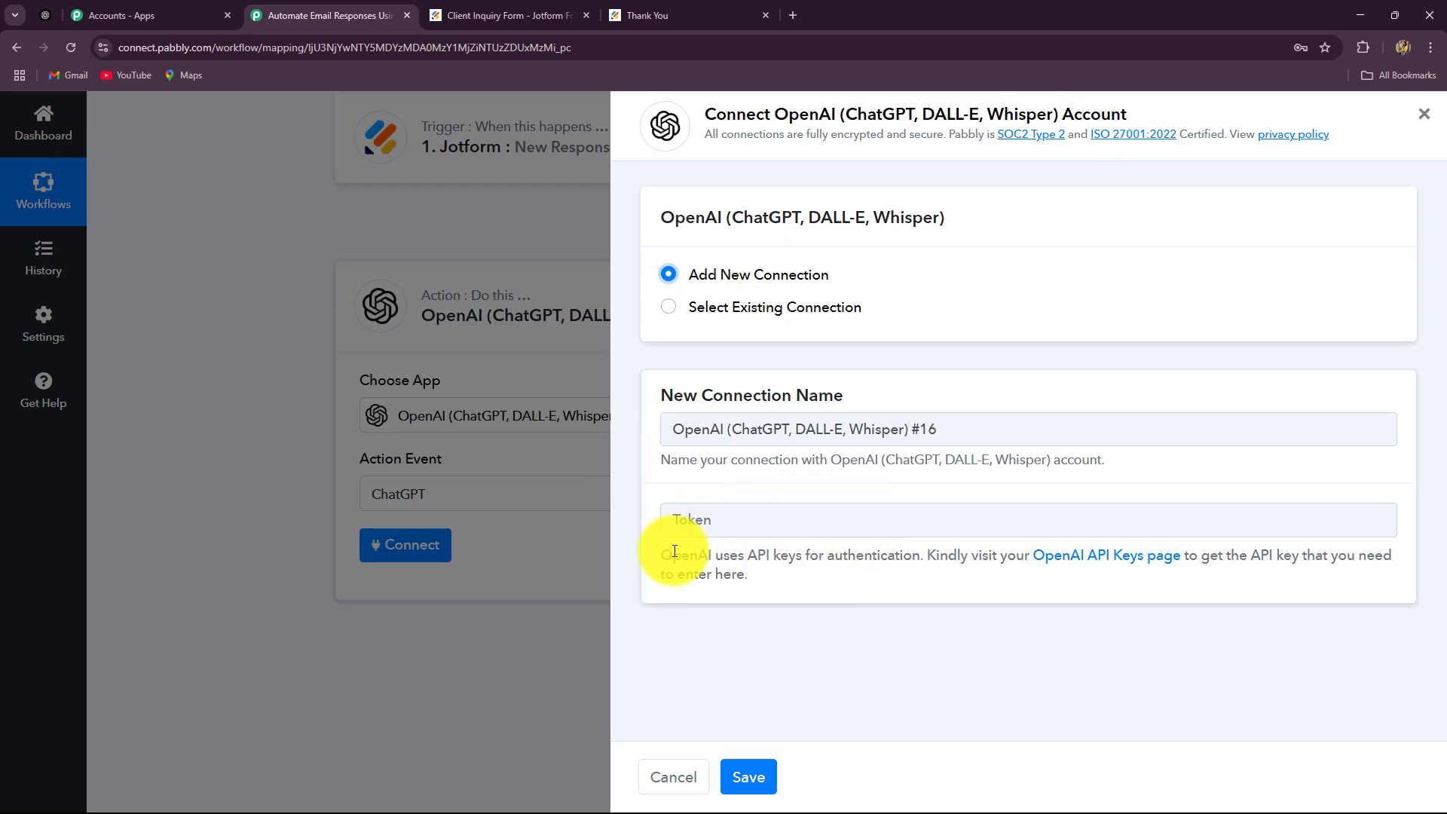
left_click_drag(672, 556, 829, 567)
left_click(829, 567)
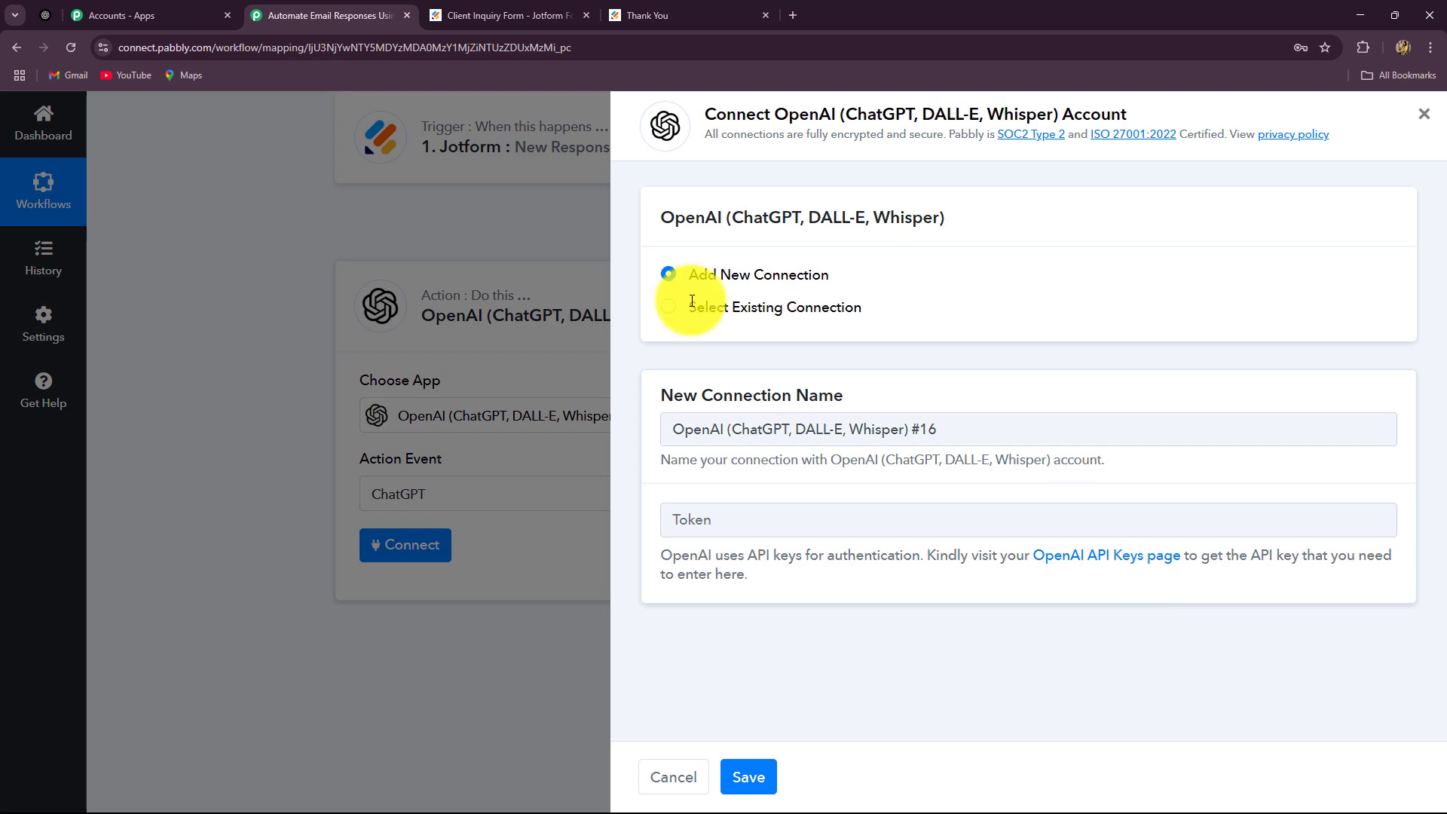
left_click(47, 16)
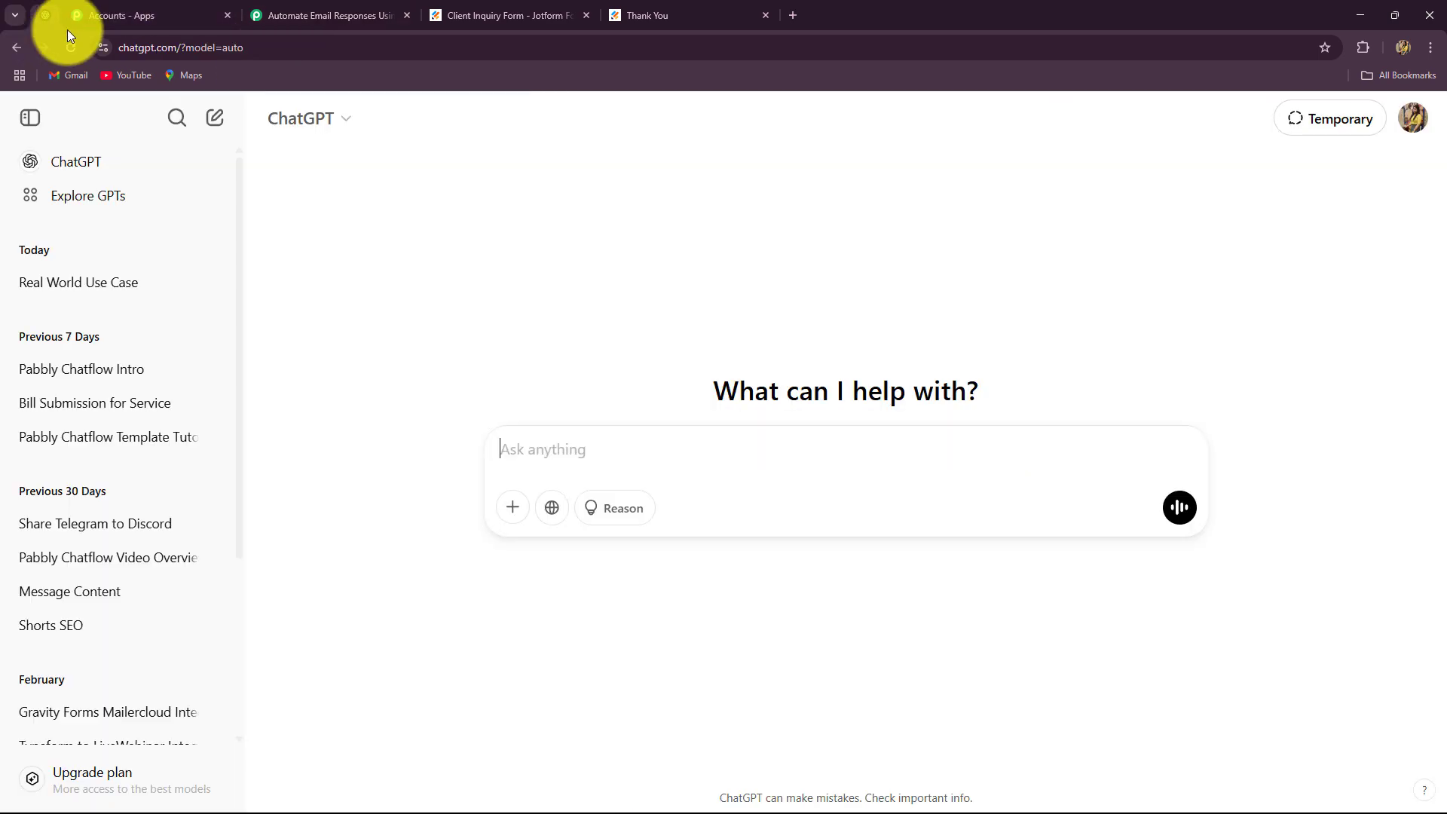
Create an OpenAI secret key 'Email Automation' in Default project and copy it
left_click(375, 11)
left_click(1127, 556)
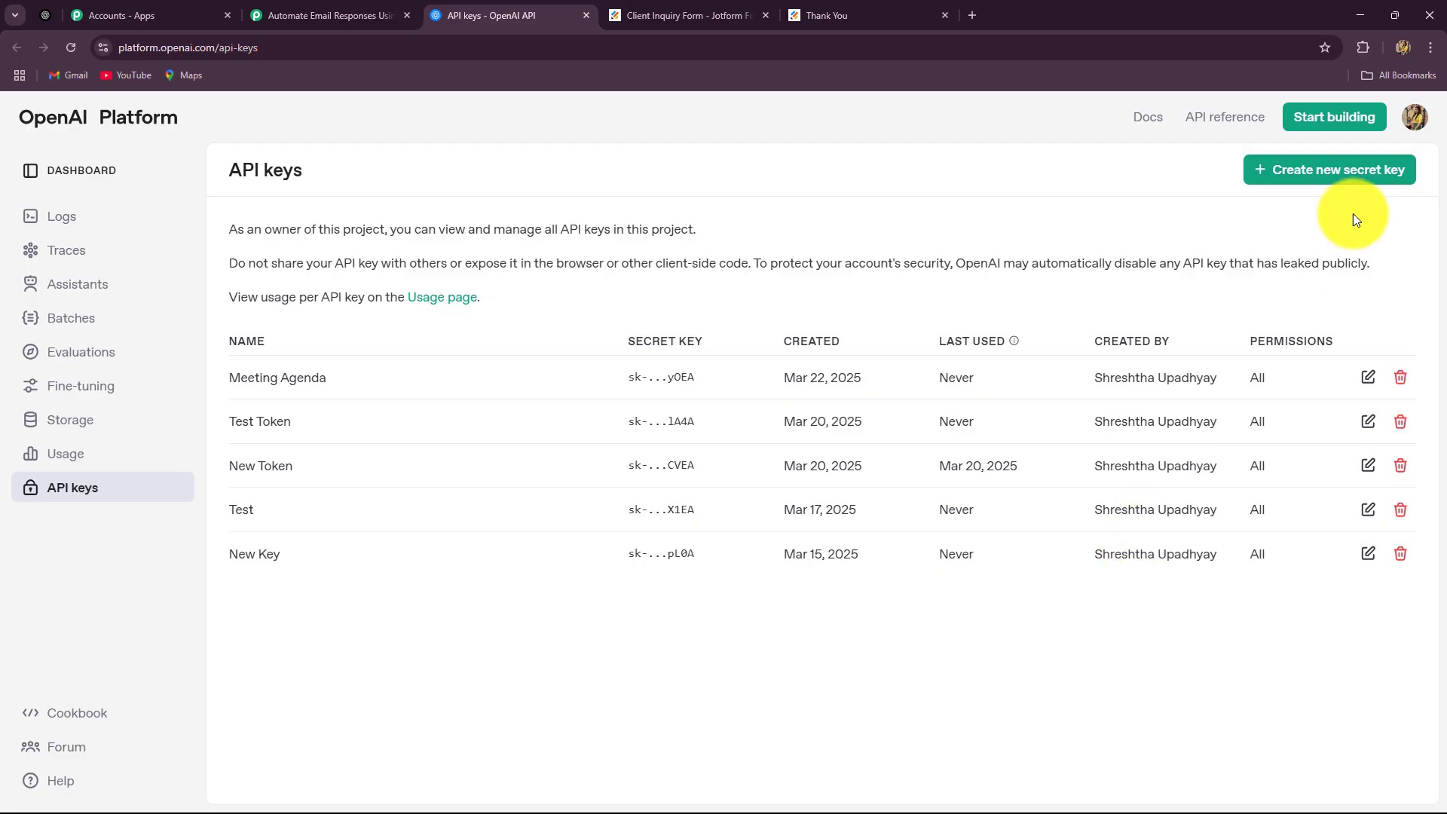
left_click(1357, 169)
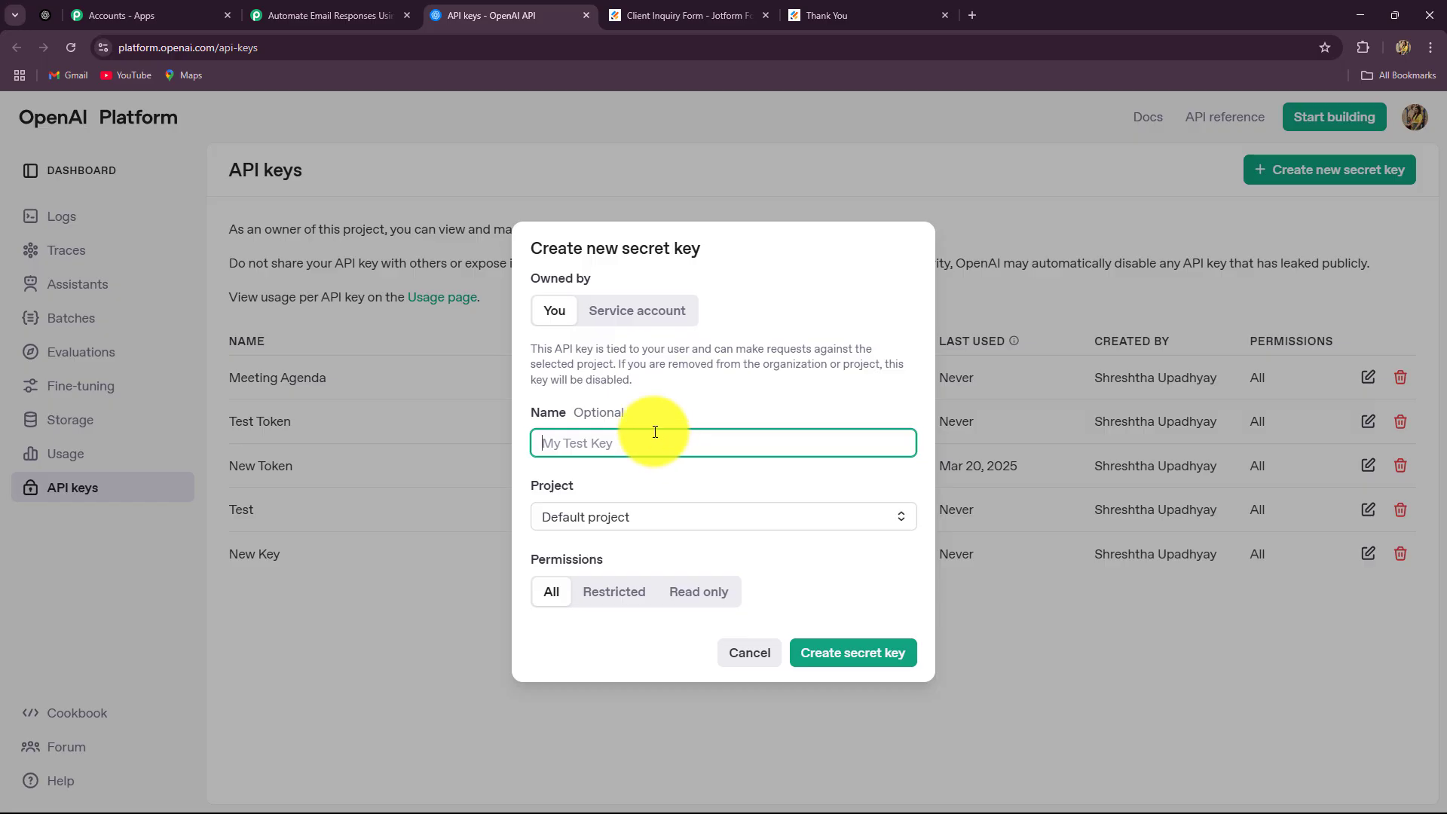
type("Email Automation")
left_click(667, 521)
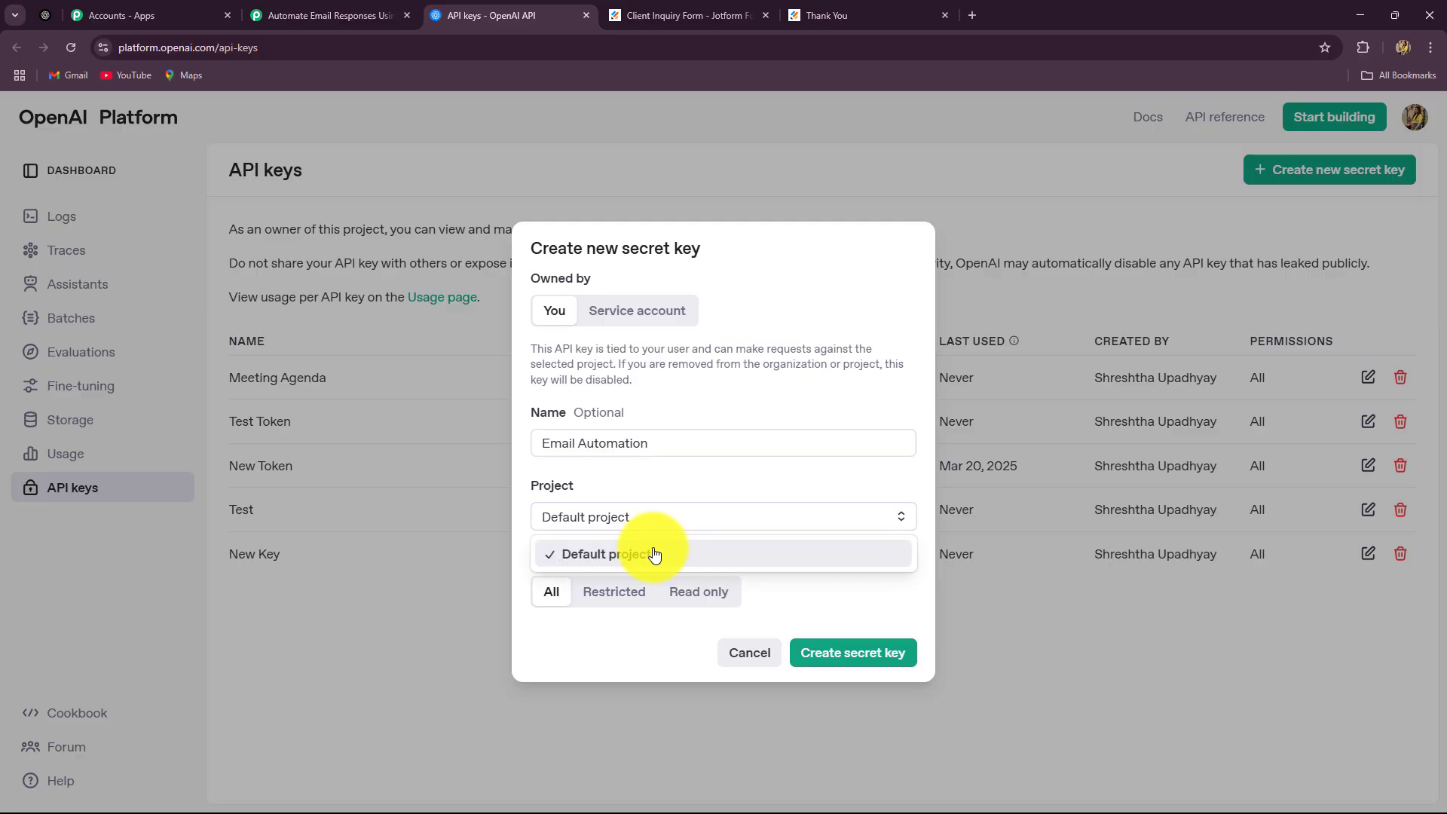
left_click(654, 554)
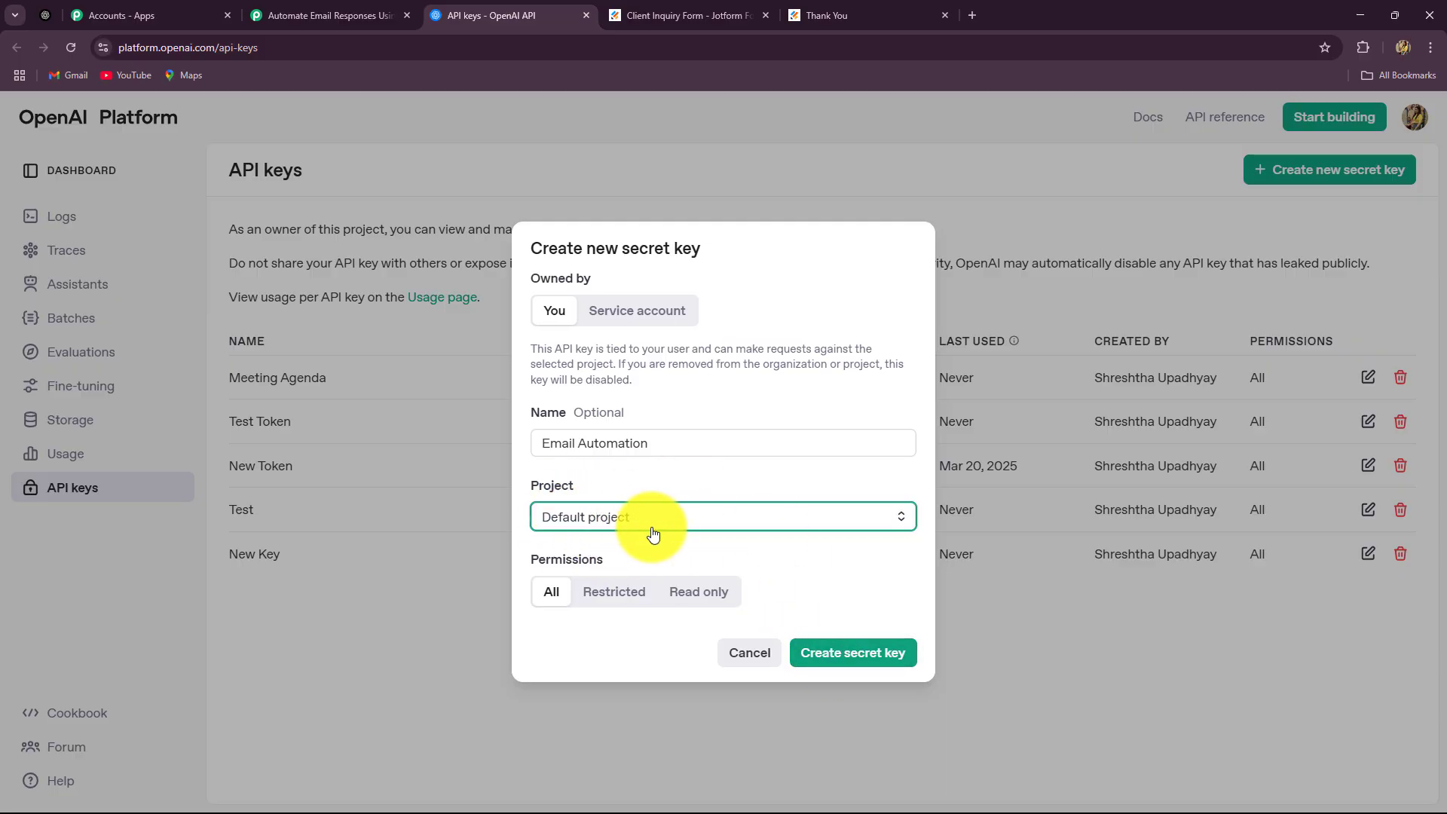
left_click(829, 661)
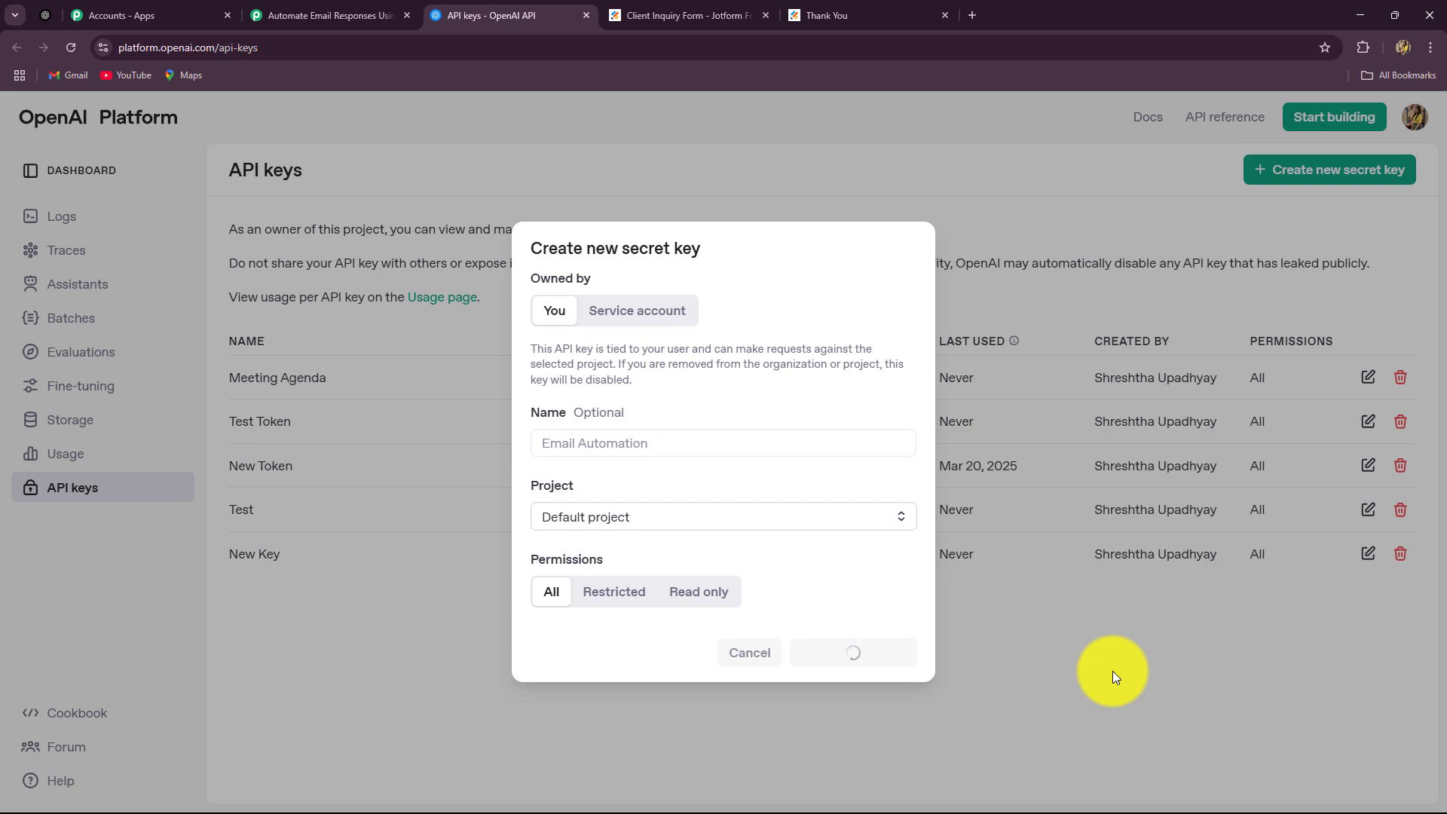
left_click(877, 473)
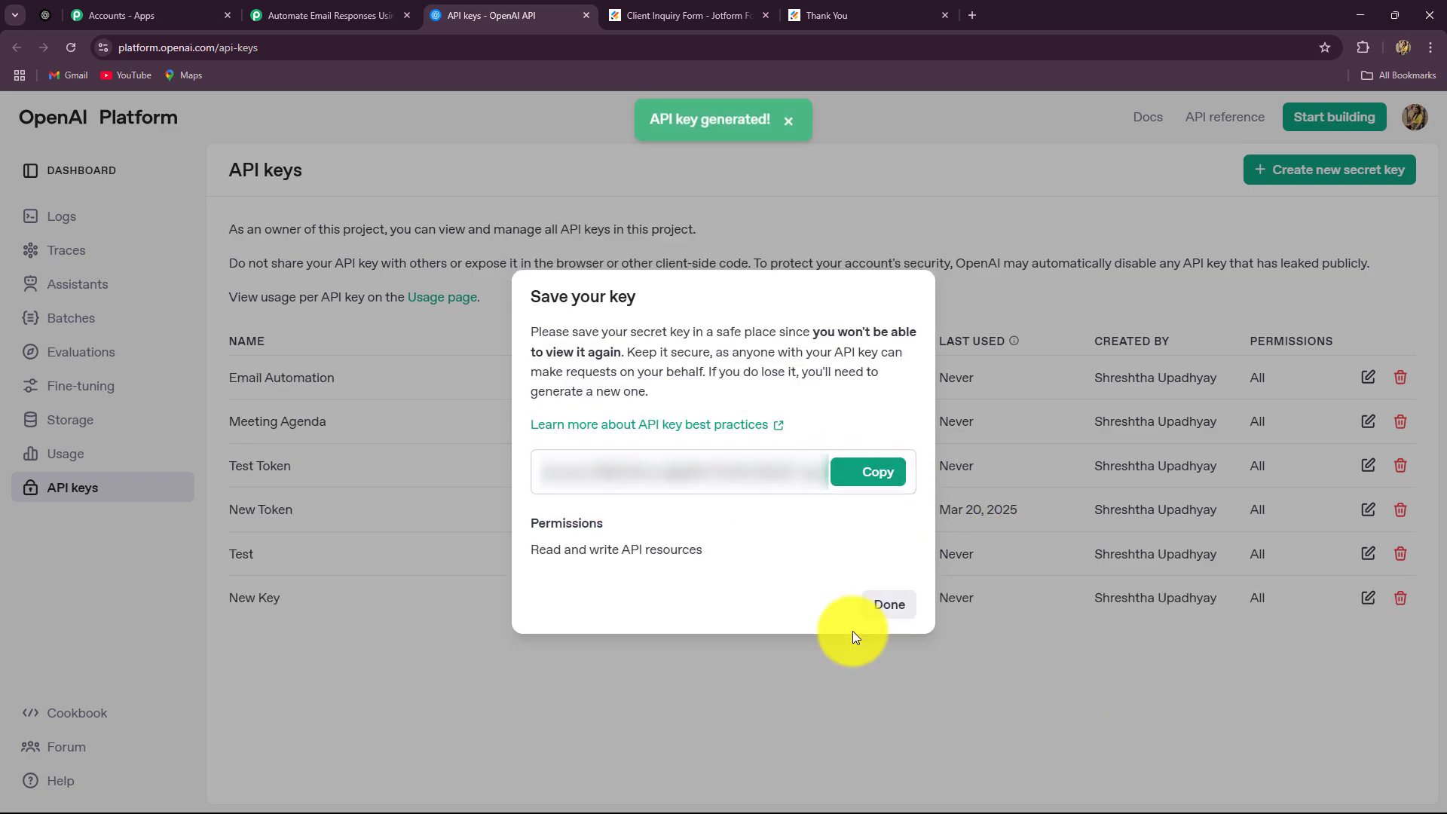
left_click(887, 623)
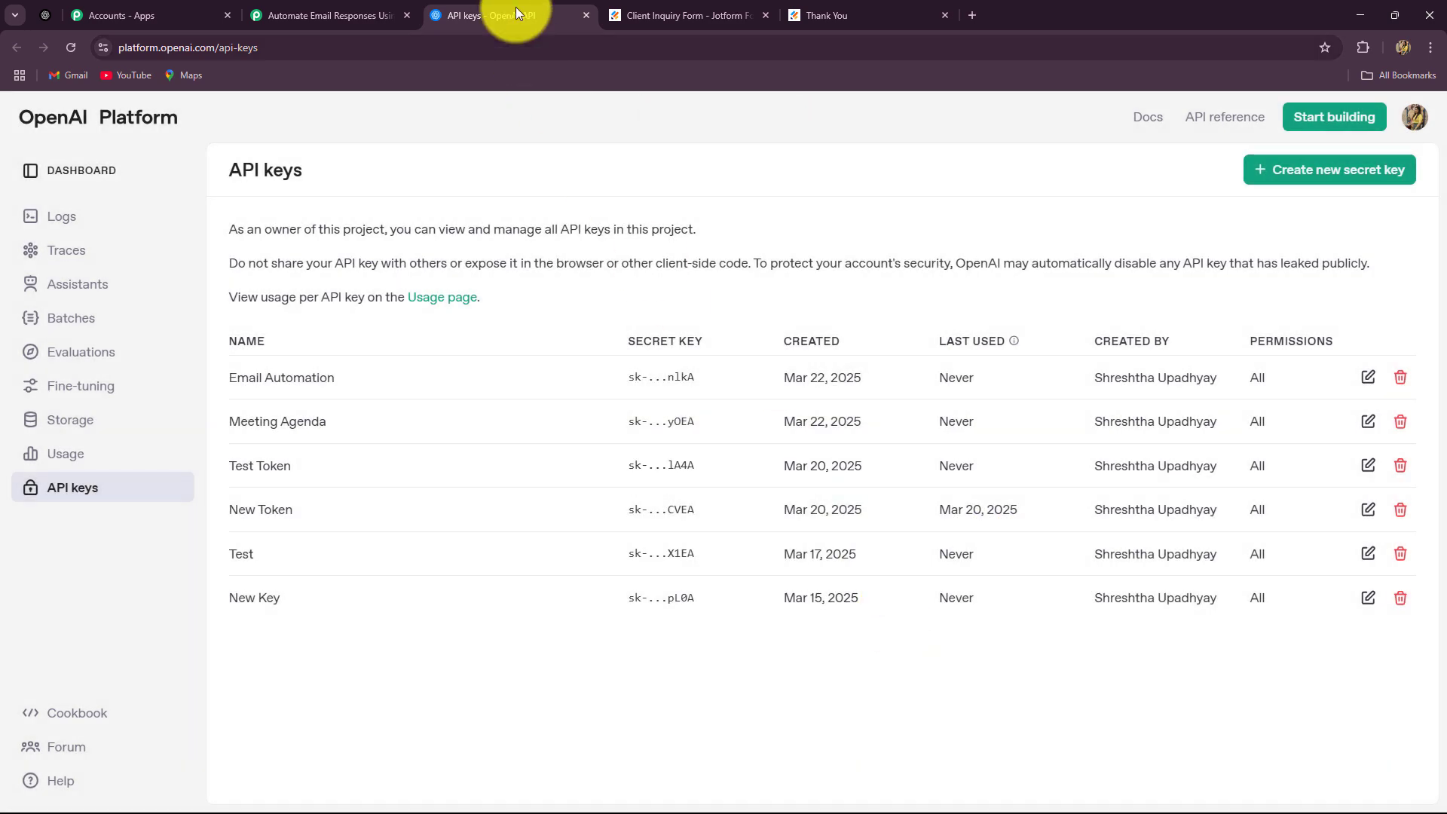
left_click(413, 6)
Paste the copied OpenAI API key into the token field and save the connection
left_click(694, 518)
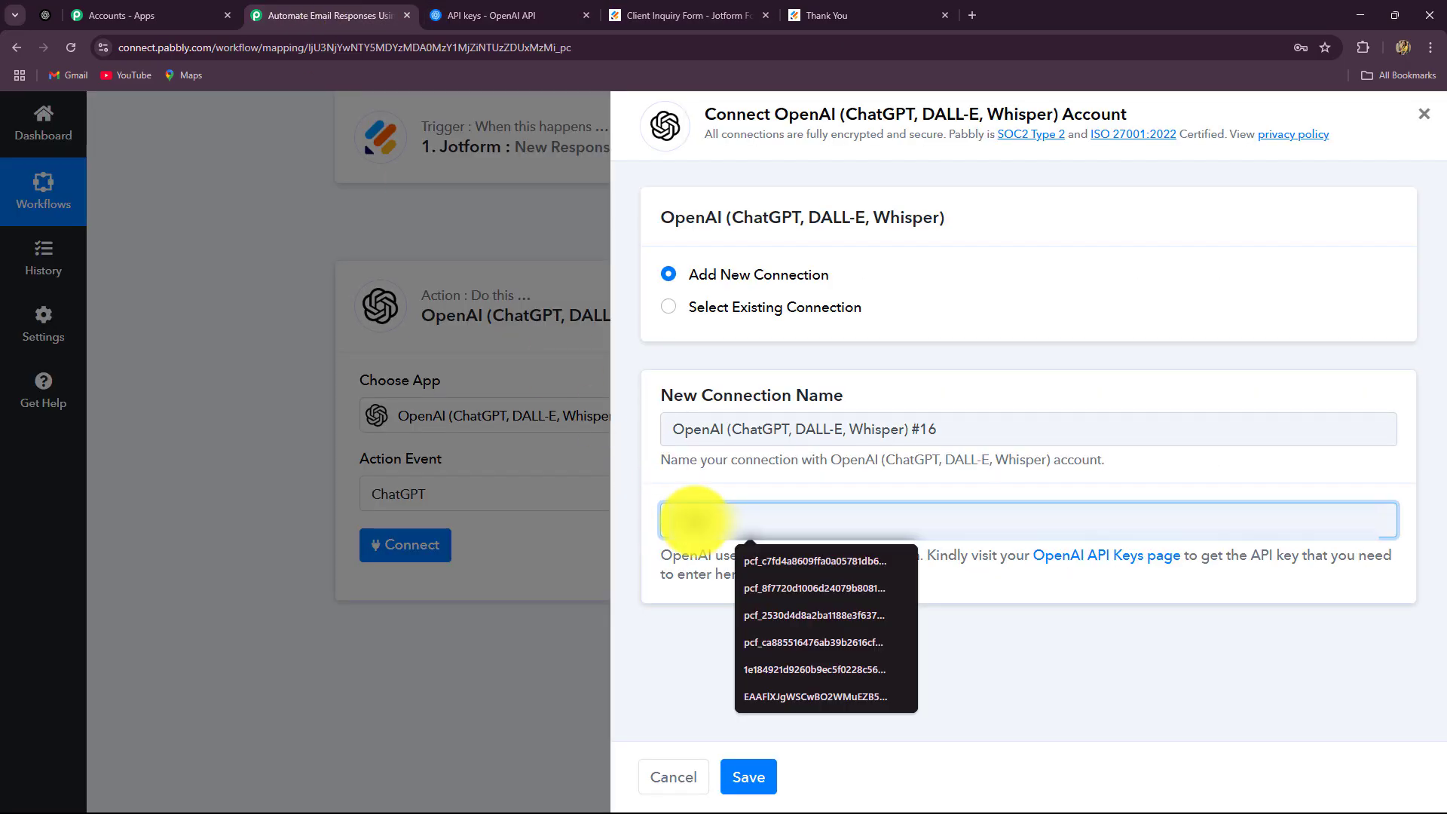
key("ctrl+v")
left_click(748, 774)
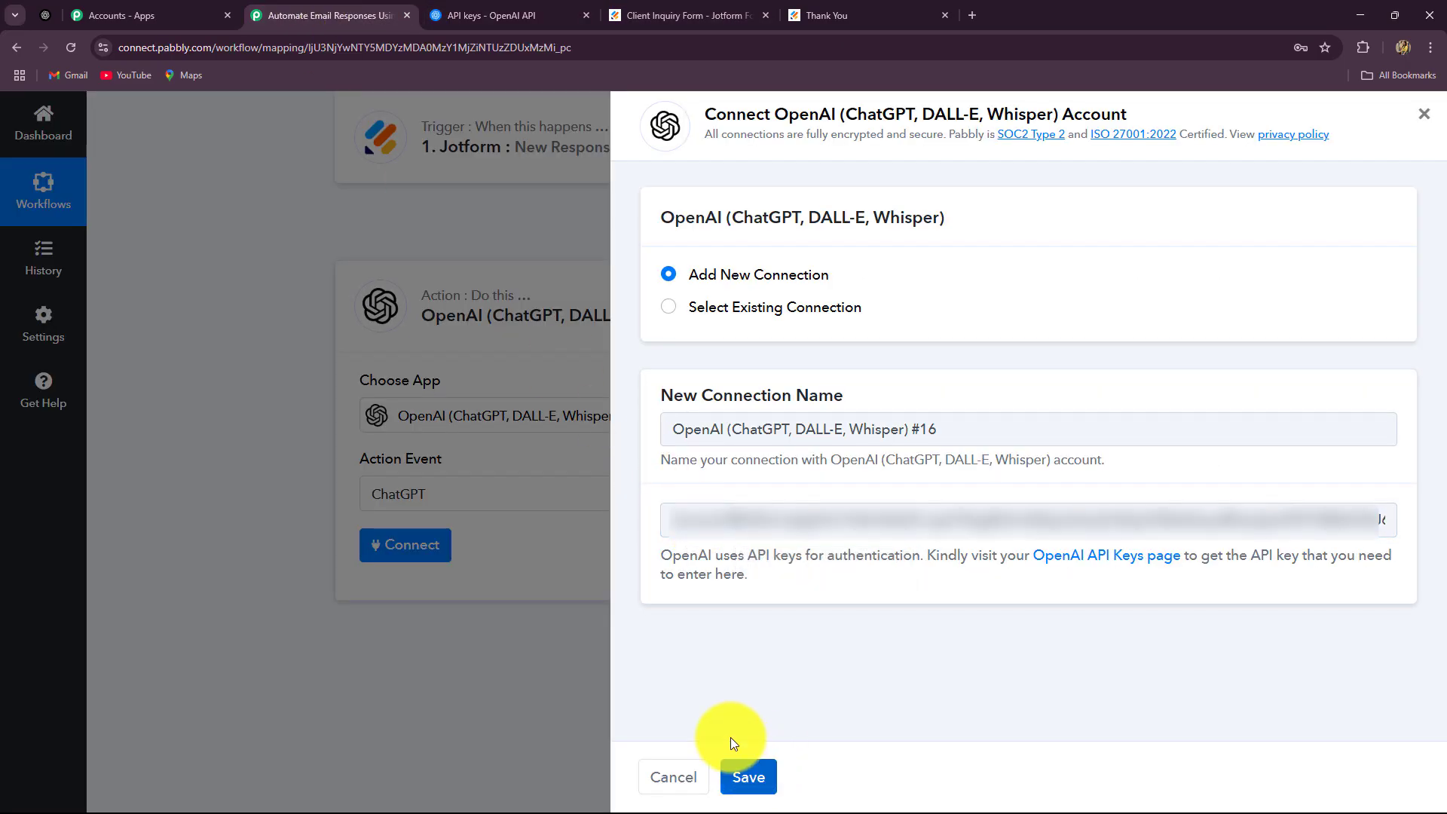
Choose gpt-4o-mini as the ChatGPT step's AI model
scroll(250, 502, "down", 2)
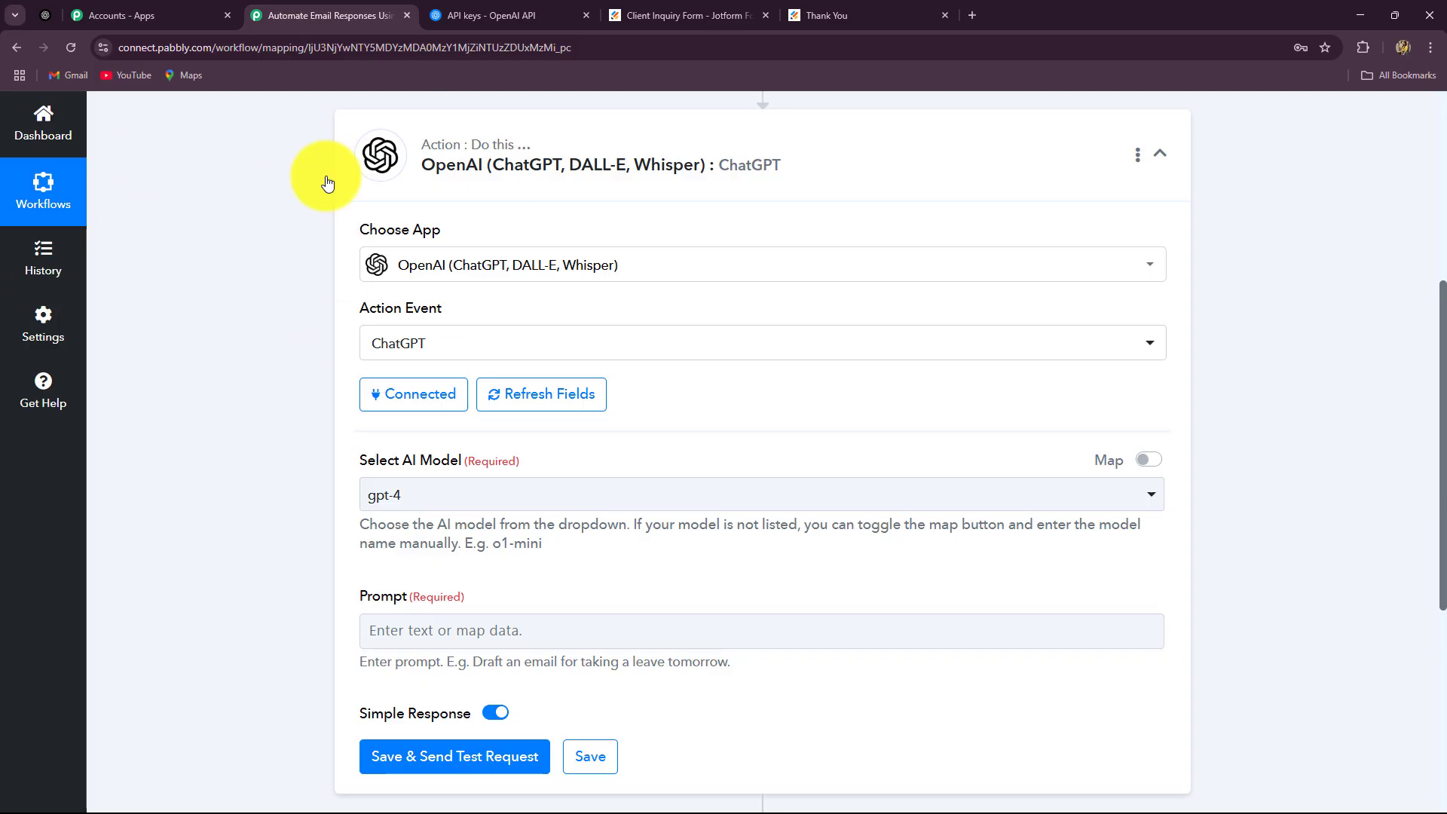
scroll(672, 608, "down", 2)
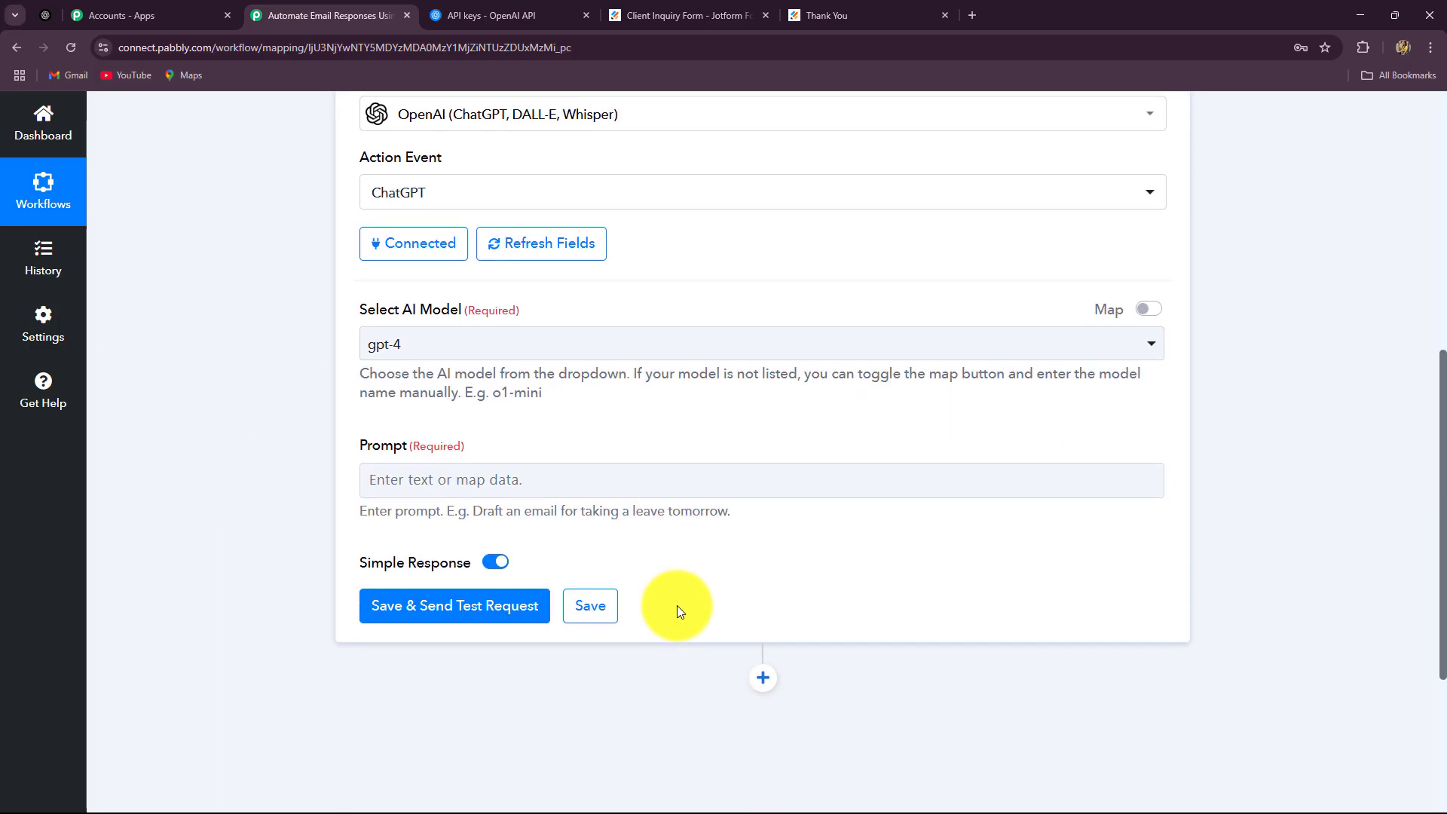
left_click(470, 344)
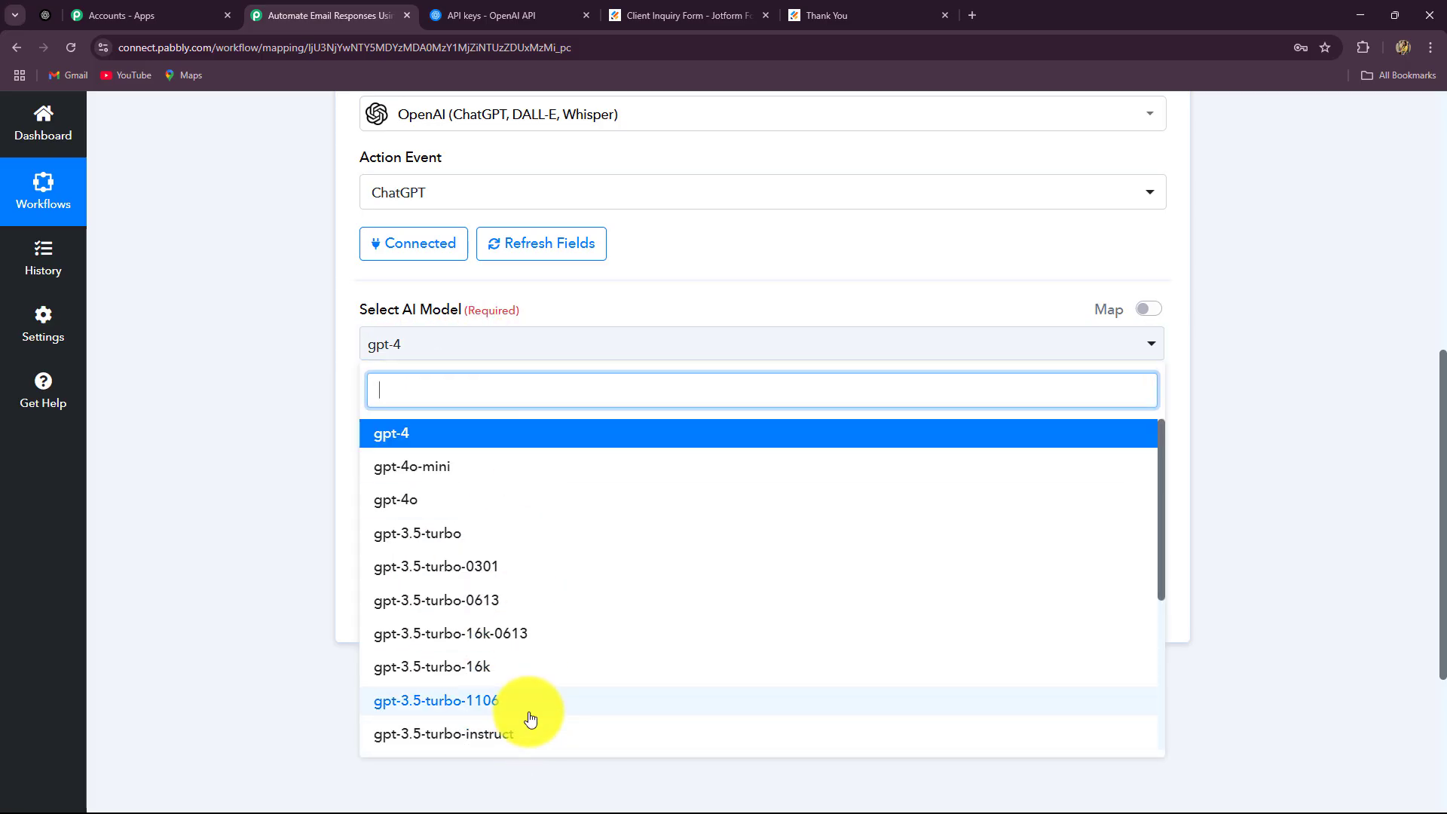
scroll(527, 623, "down", 3)
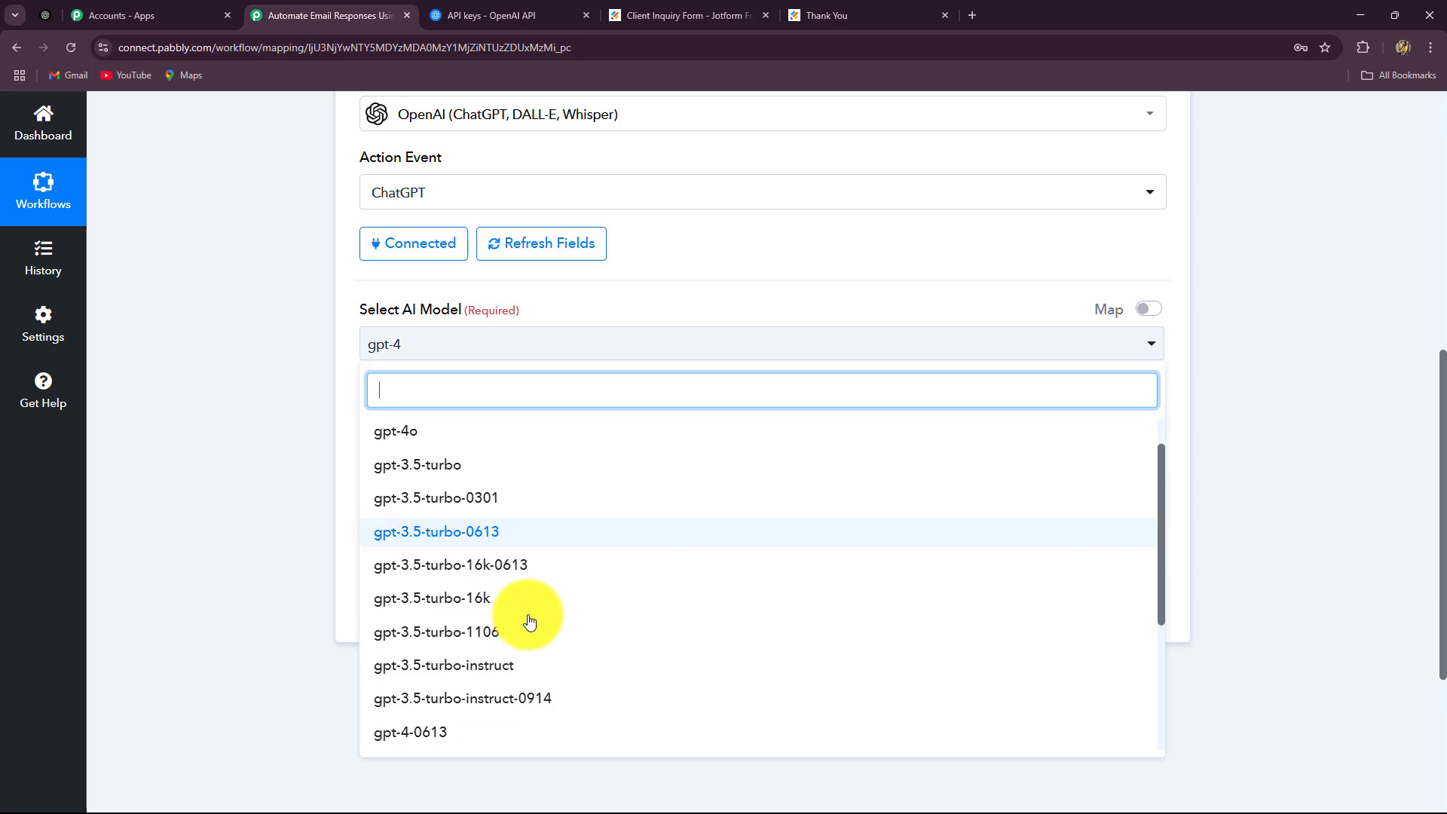
scroll(528, 618, "up", 3)
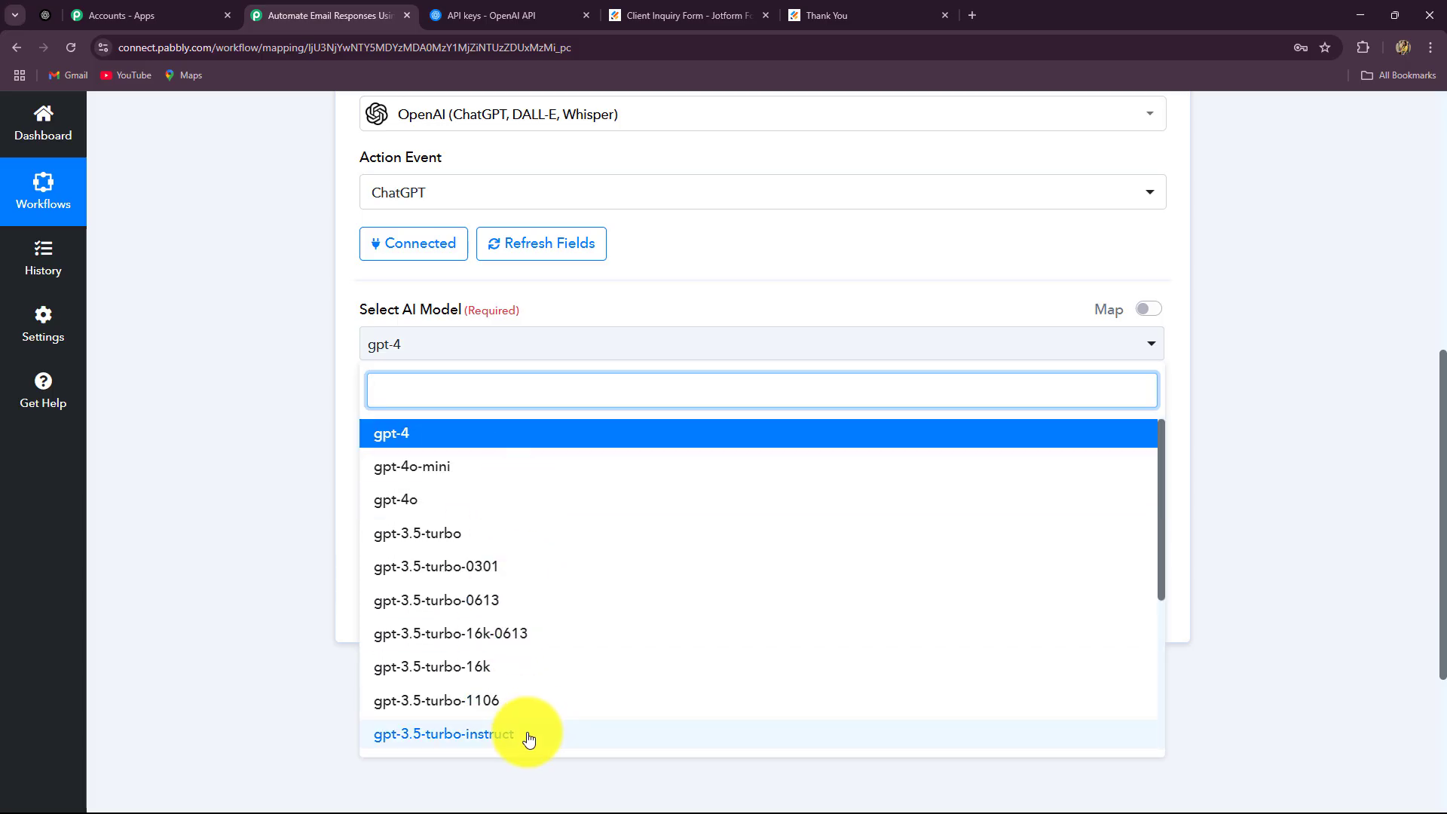
left_click(430, 474)
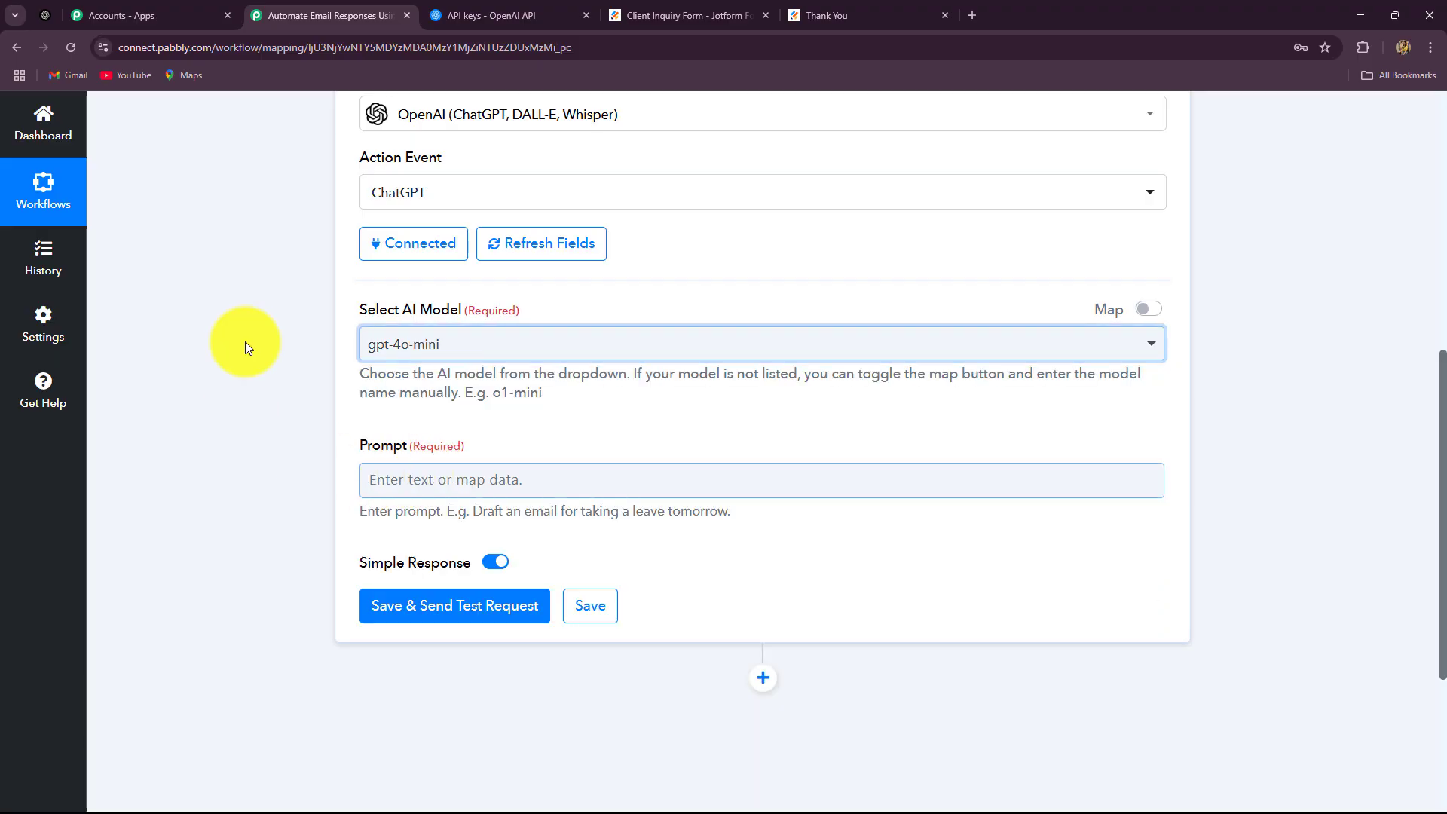
scroll(477, 441, "down", 2)
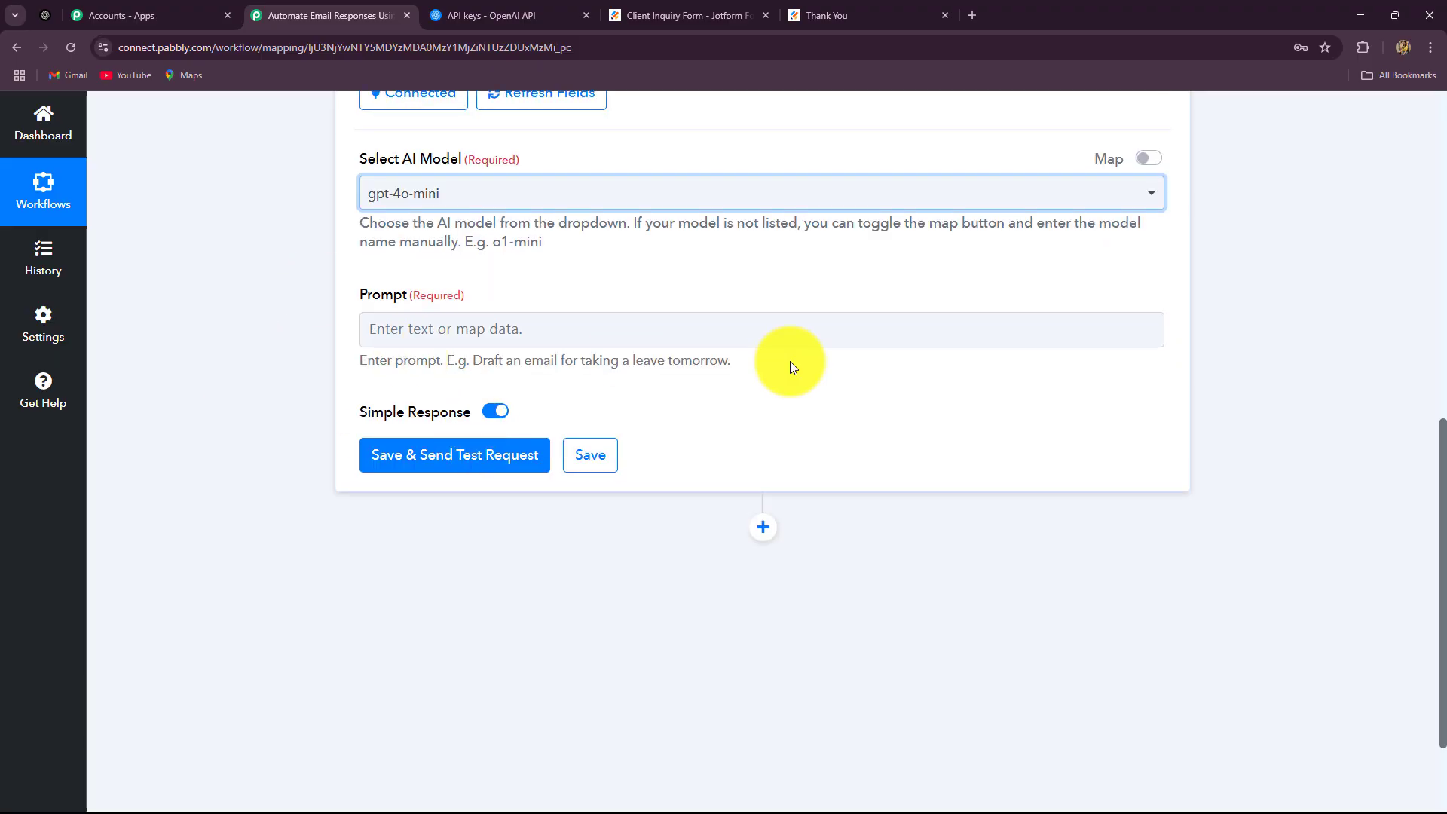
scroll(790, 362, "up", 2)
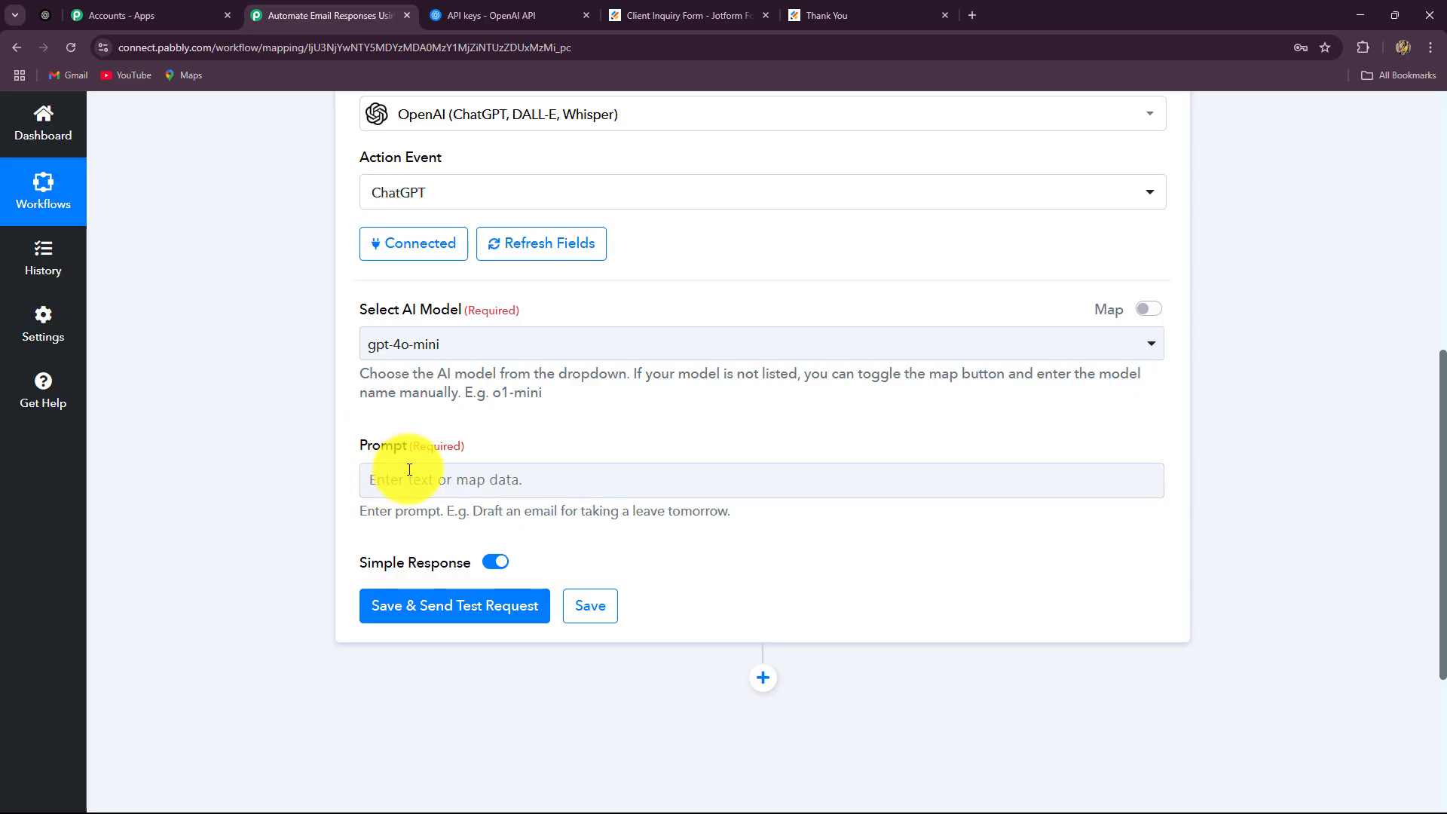
Paste the prepared prompt requesting a professional JSON email reply with subject and body
left_click(408, 475)
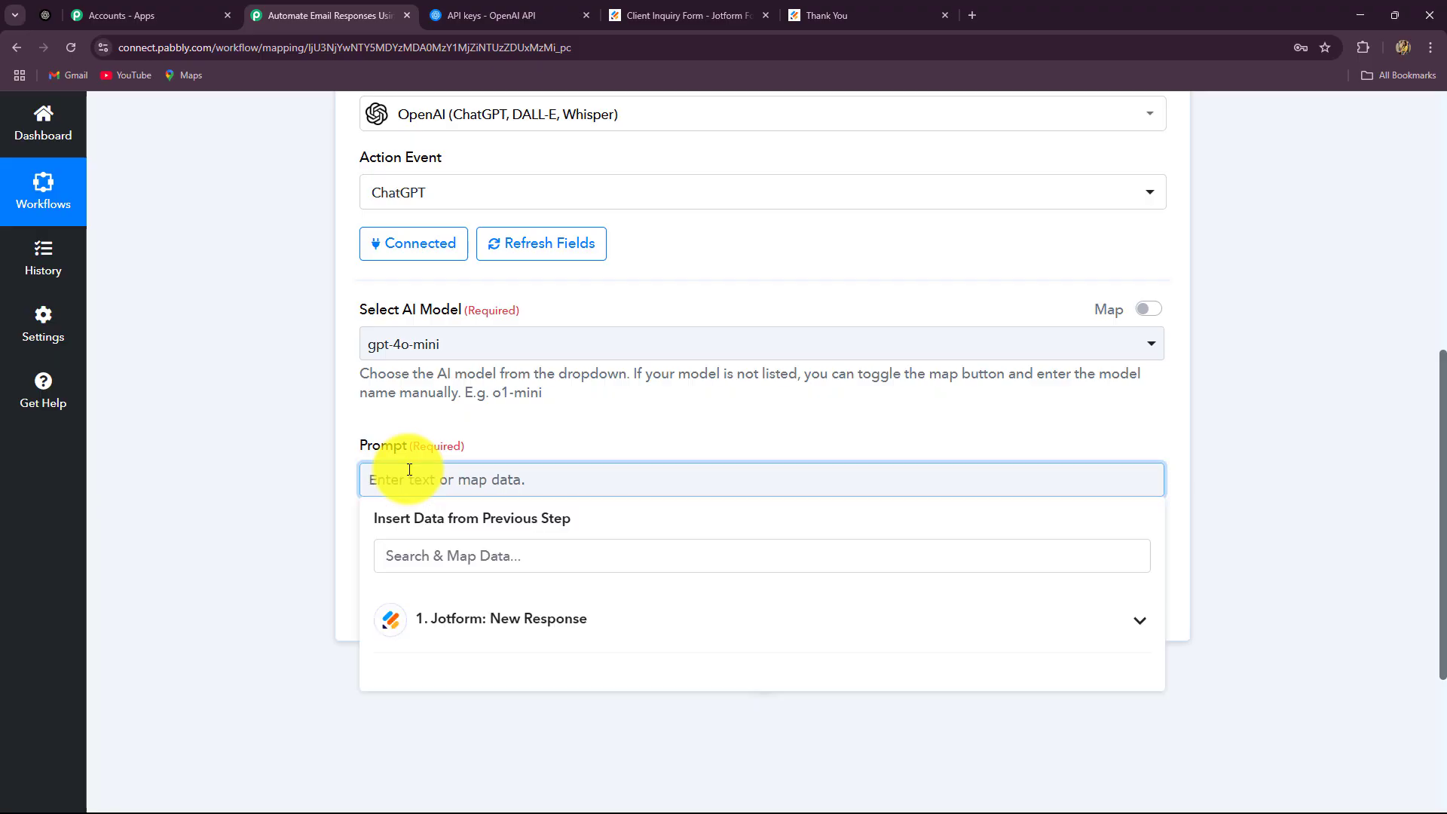
key("ctrl+v")
scroll(329, 530, "down", 2)
left_click(406, 367)
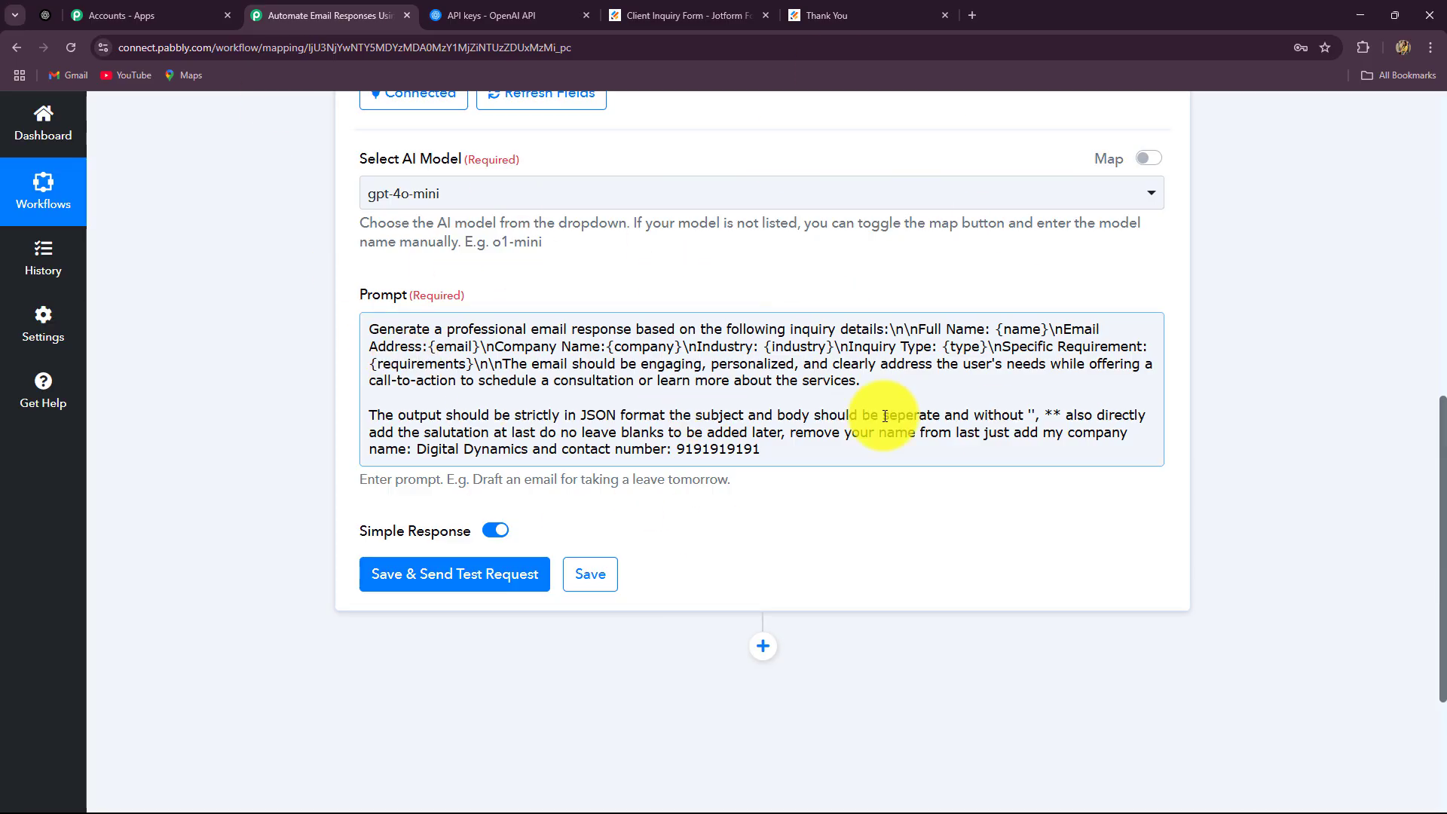
Replace the {name} placeholder with the Jotform first and last name fields
left_click(1015, 329)
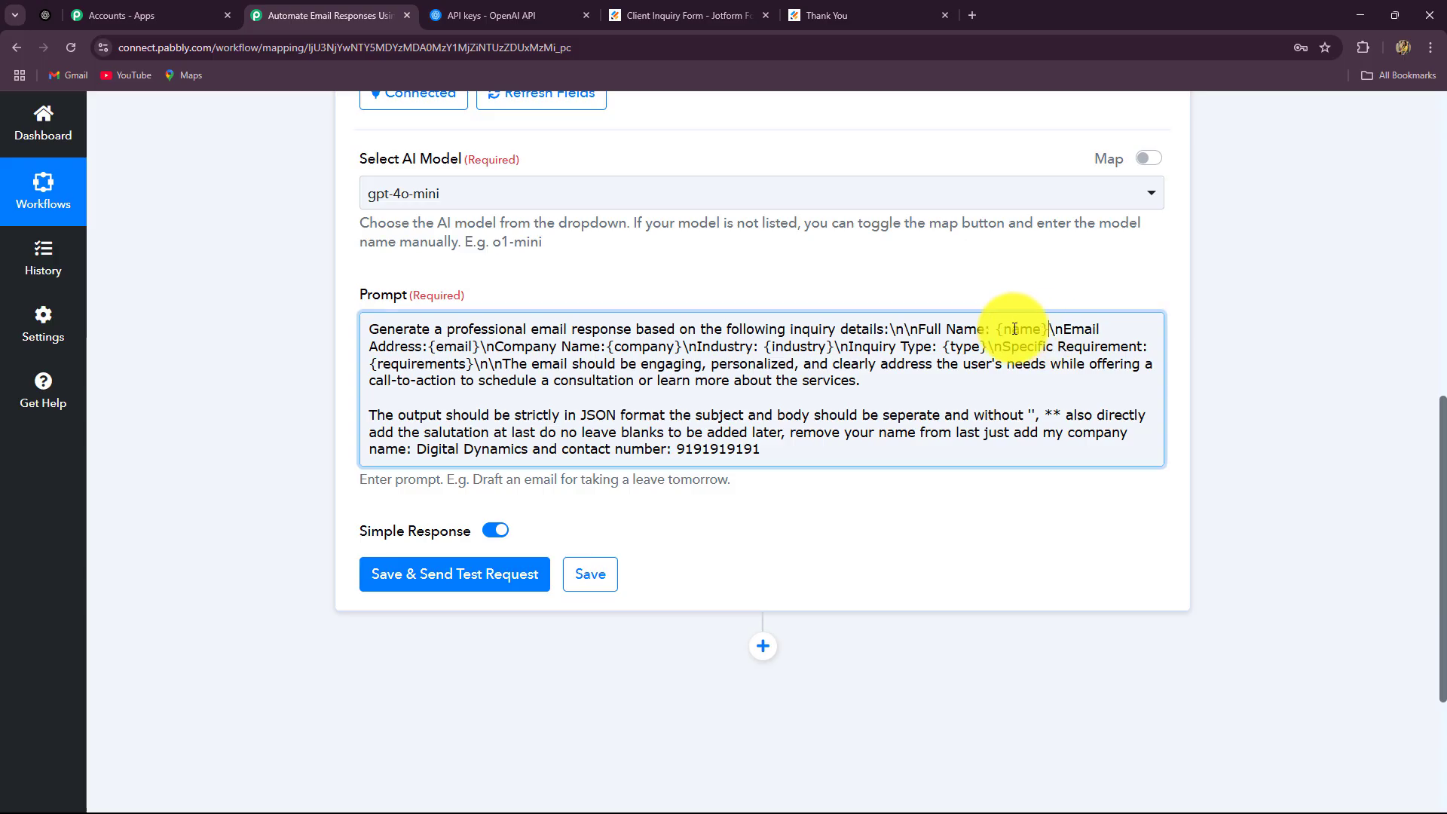
left_click(992, 327, "shift")
key("BackSpace")
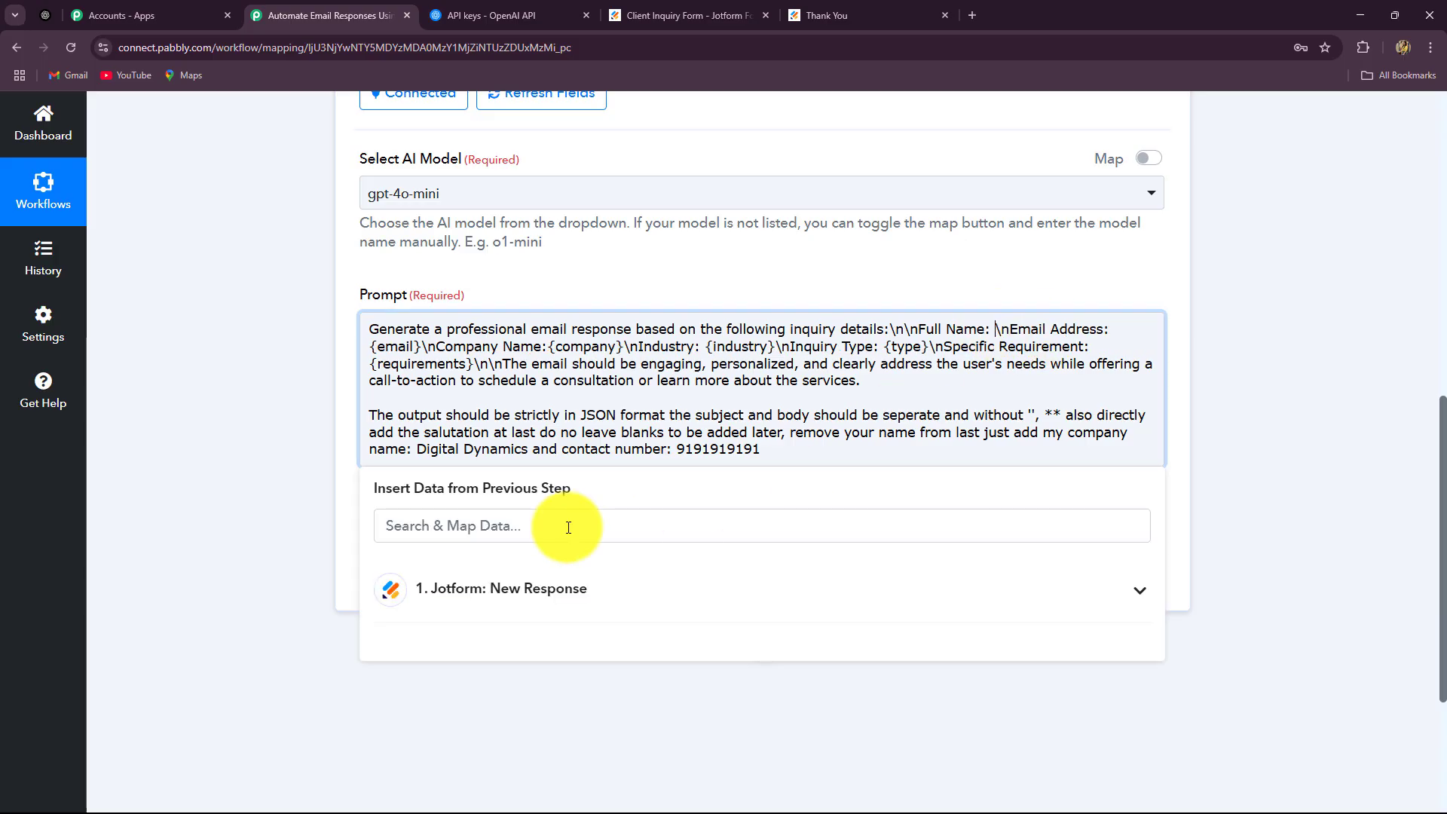
left_click(482, 589)
scroll(246, 648, "down", 3)
scroll(631, 635, "down", 6)
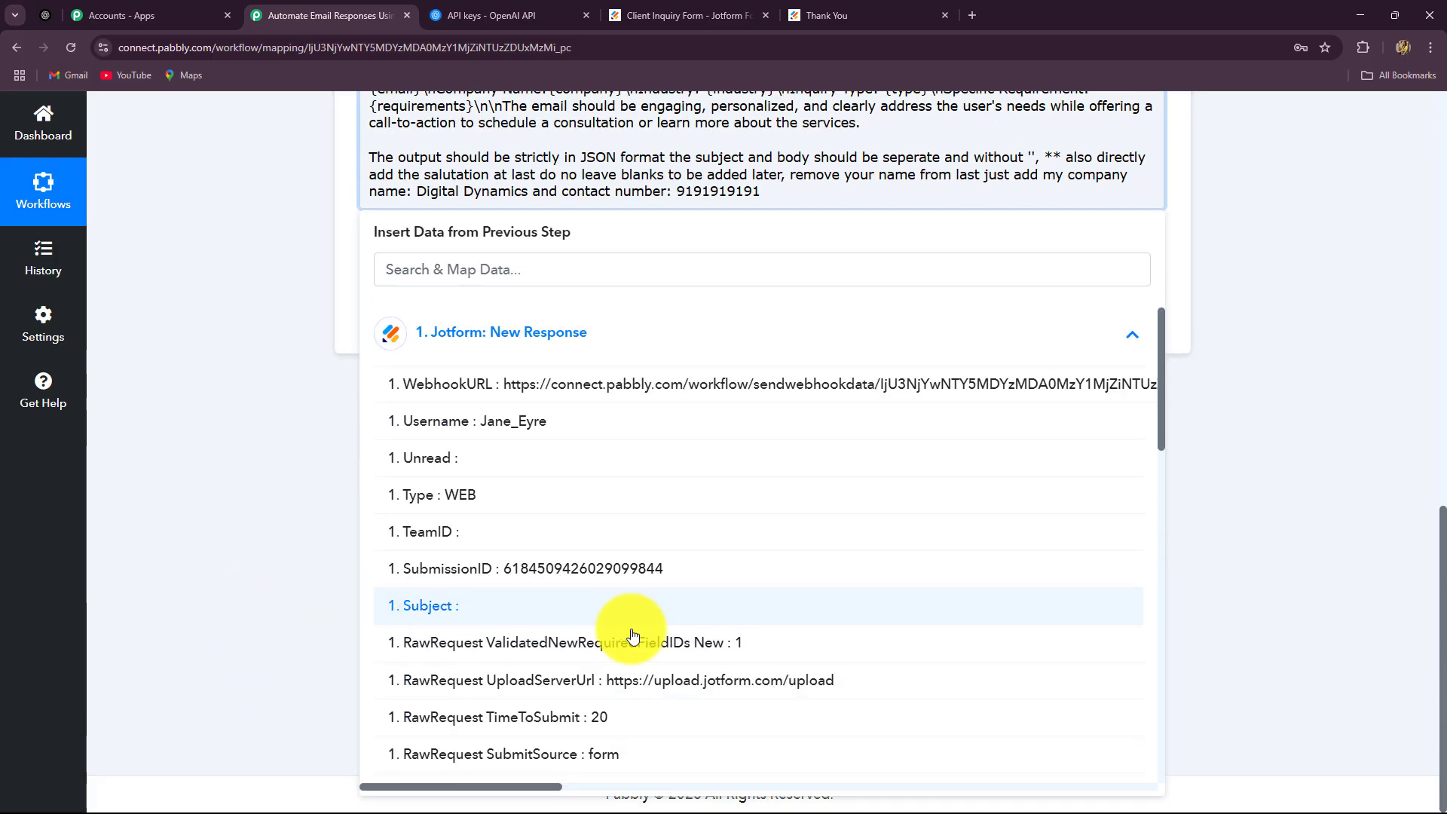
scroll(635, 638, "down", 2)
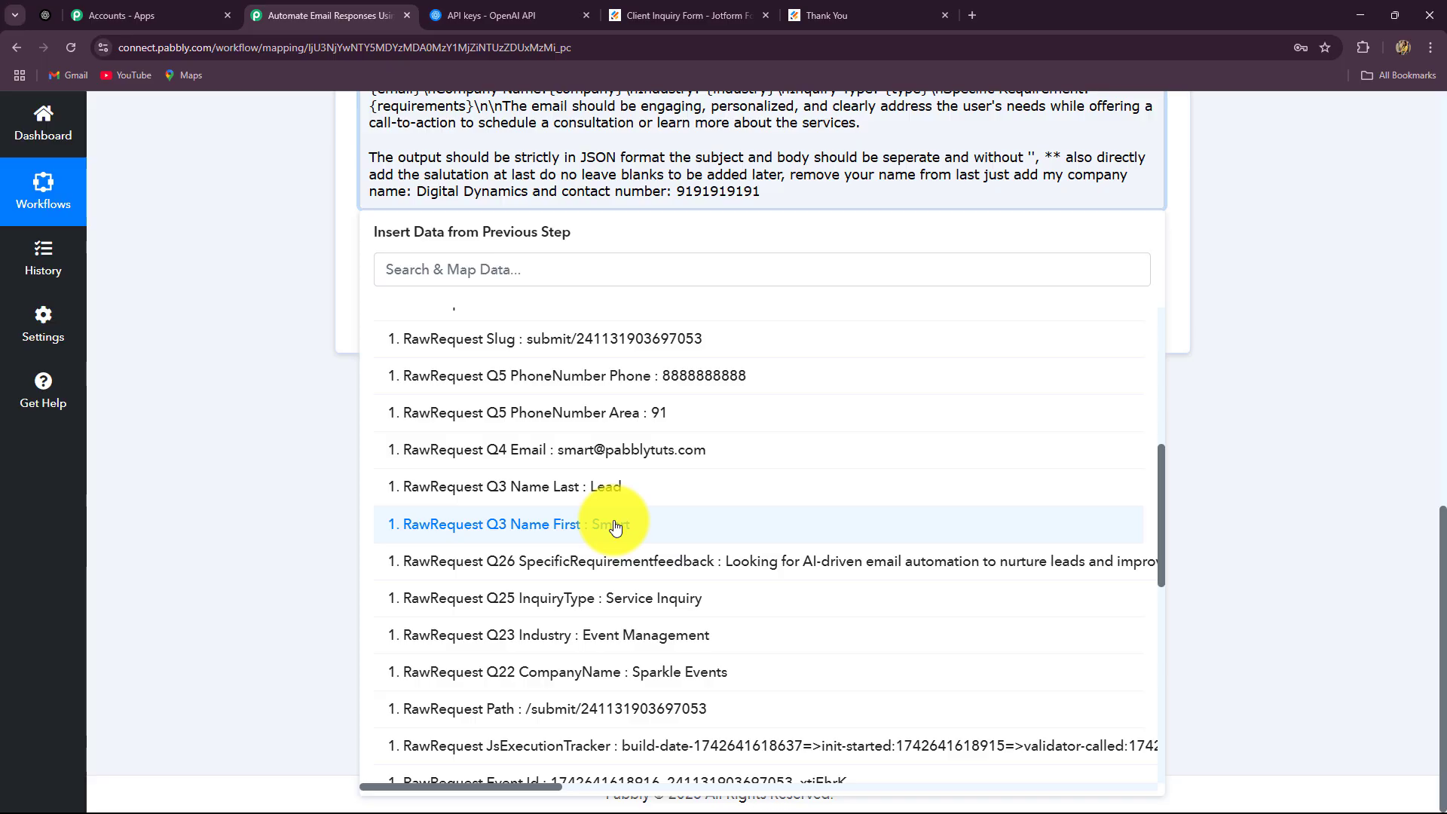
left_click(616, 526)
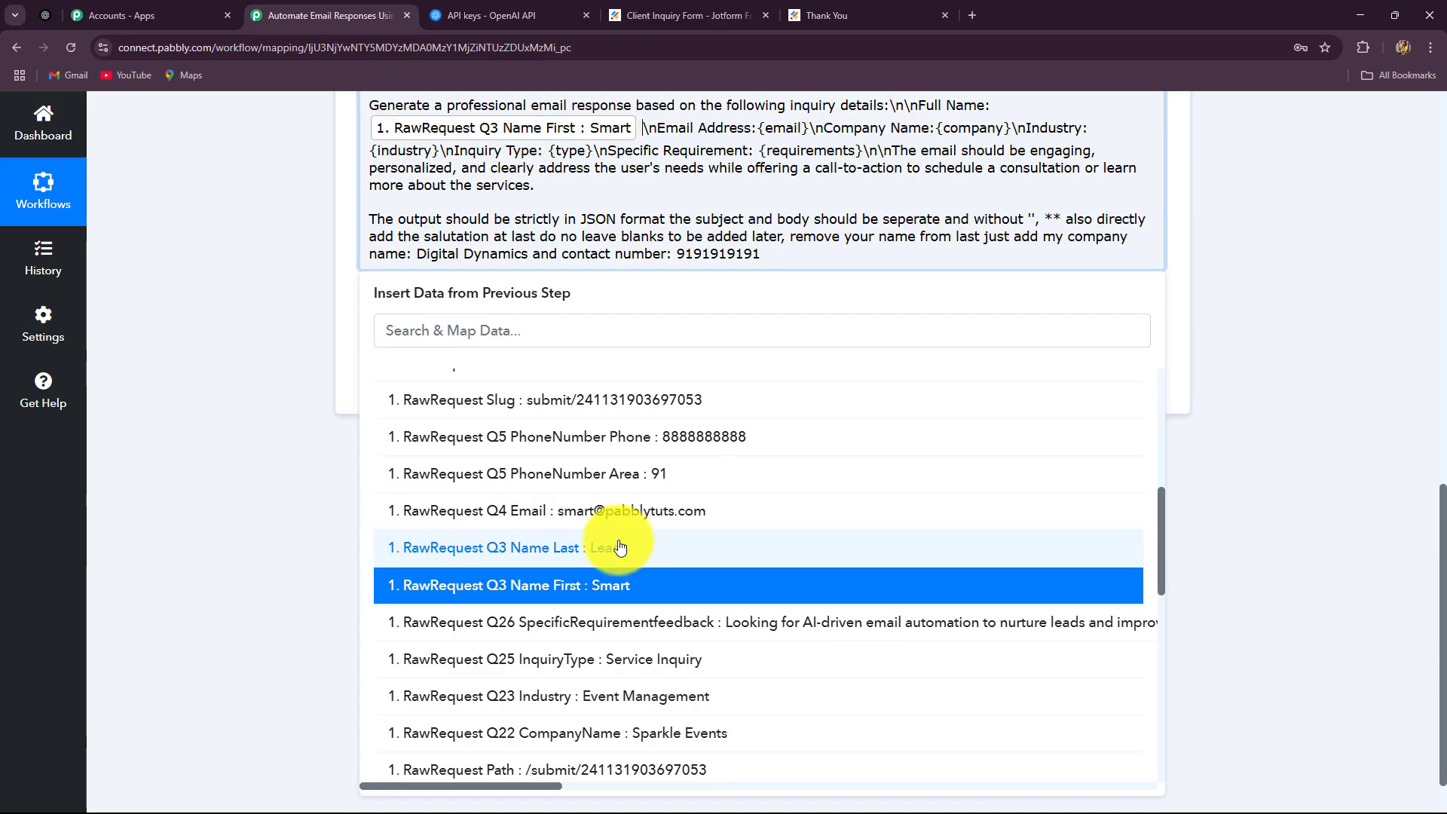
left_click(618, 551)
left_click(1251, 459)
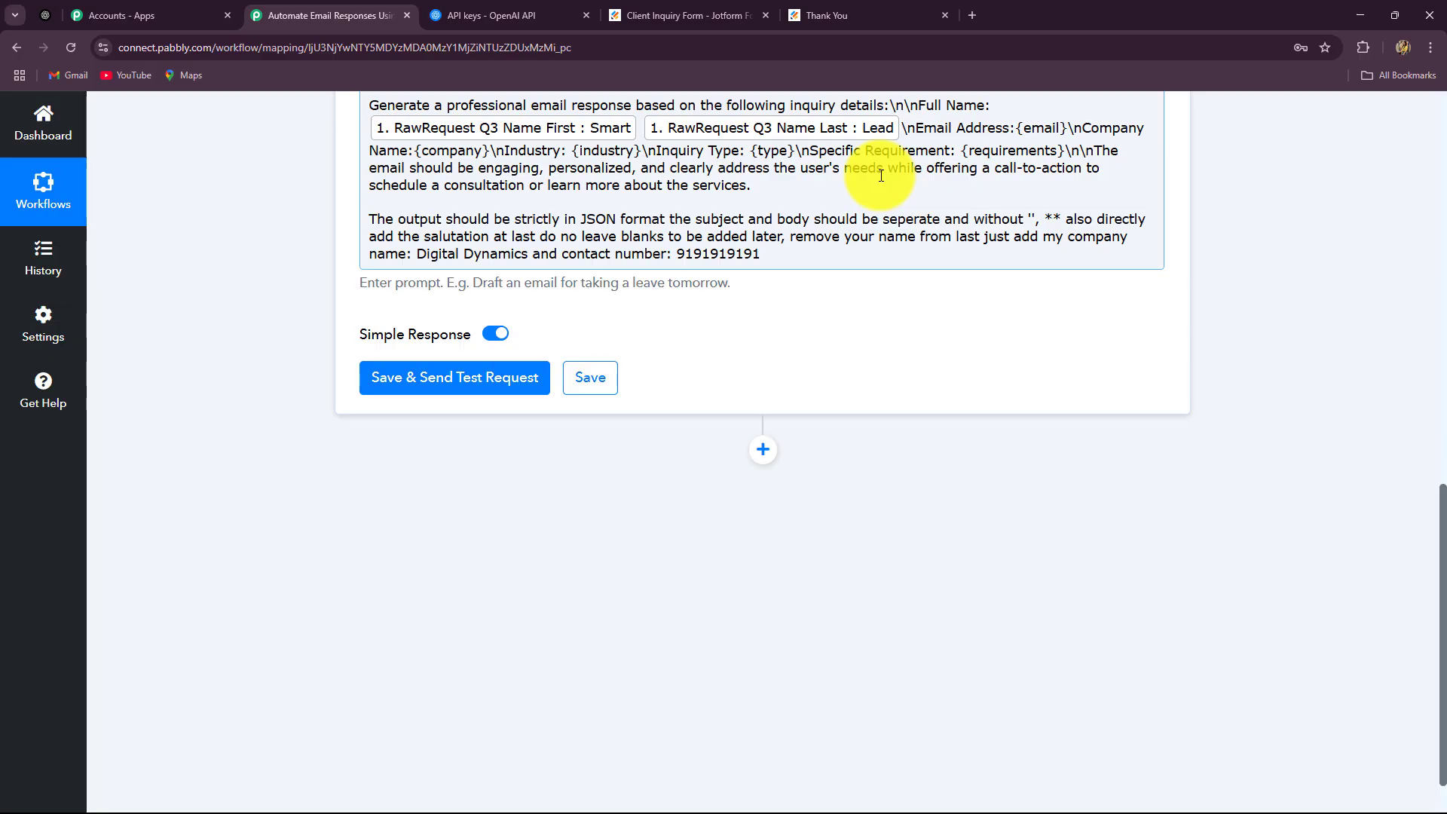
Replace the {email} placeholder with the Jotform e-mail field
left_click_drag(1067, 129, 1021, 134)
key("BackSpace")
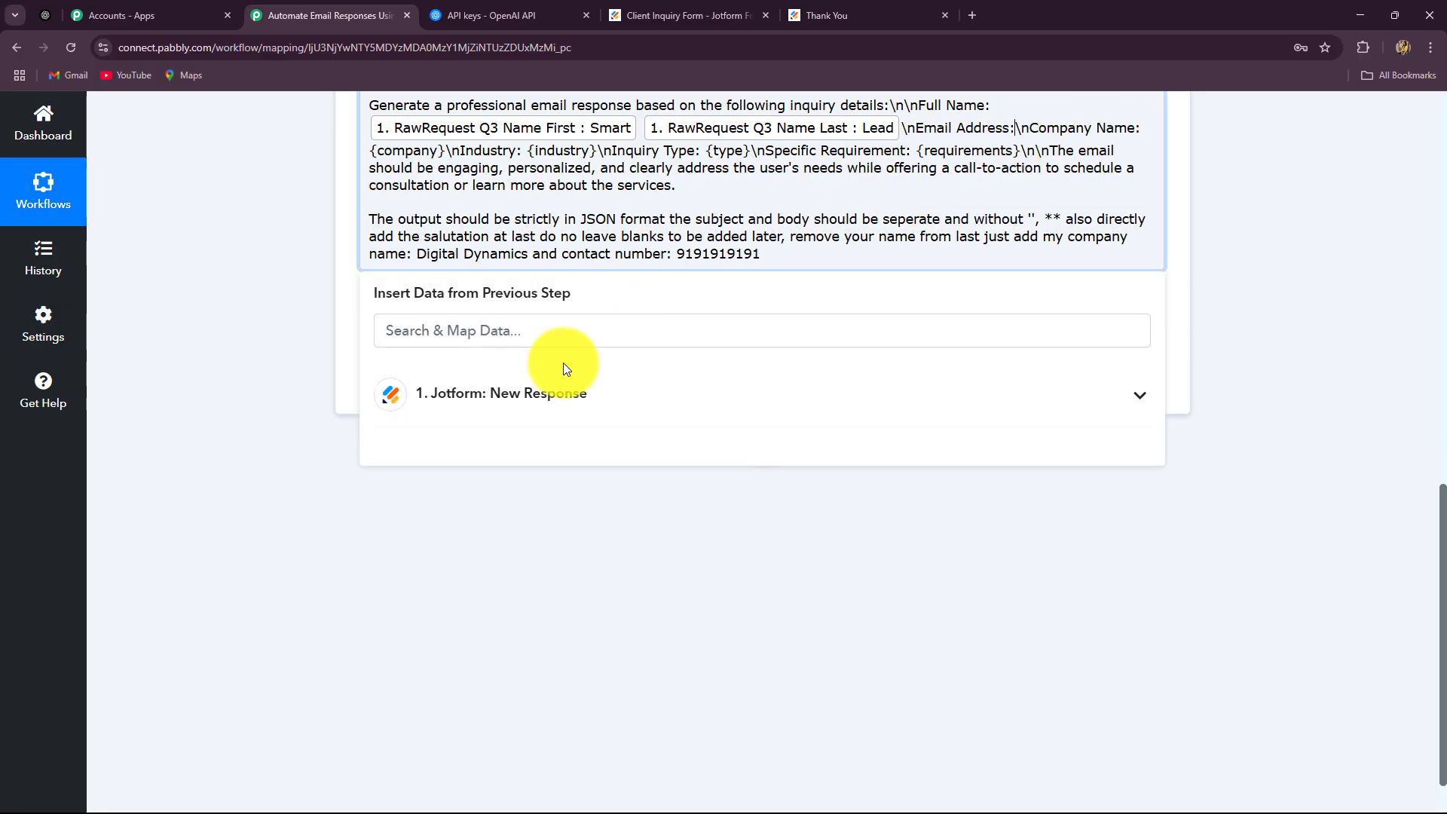
left_click(547, 405)
scroll(550, 678, "down", 10)
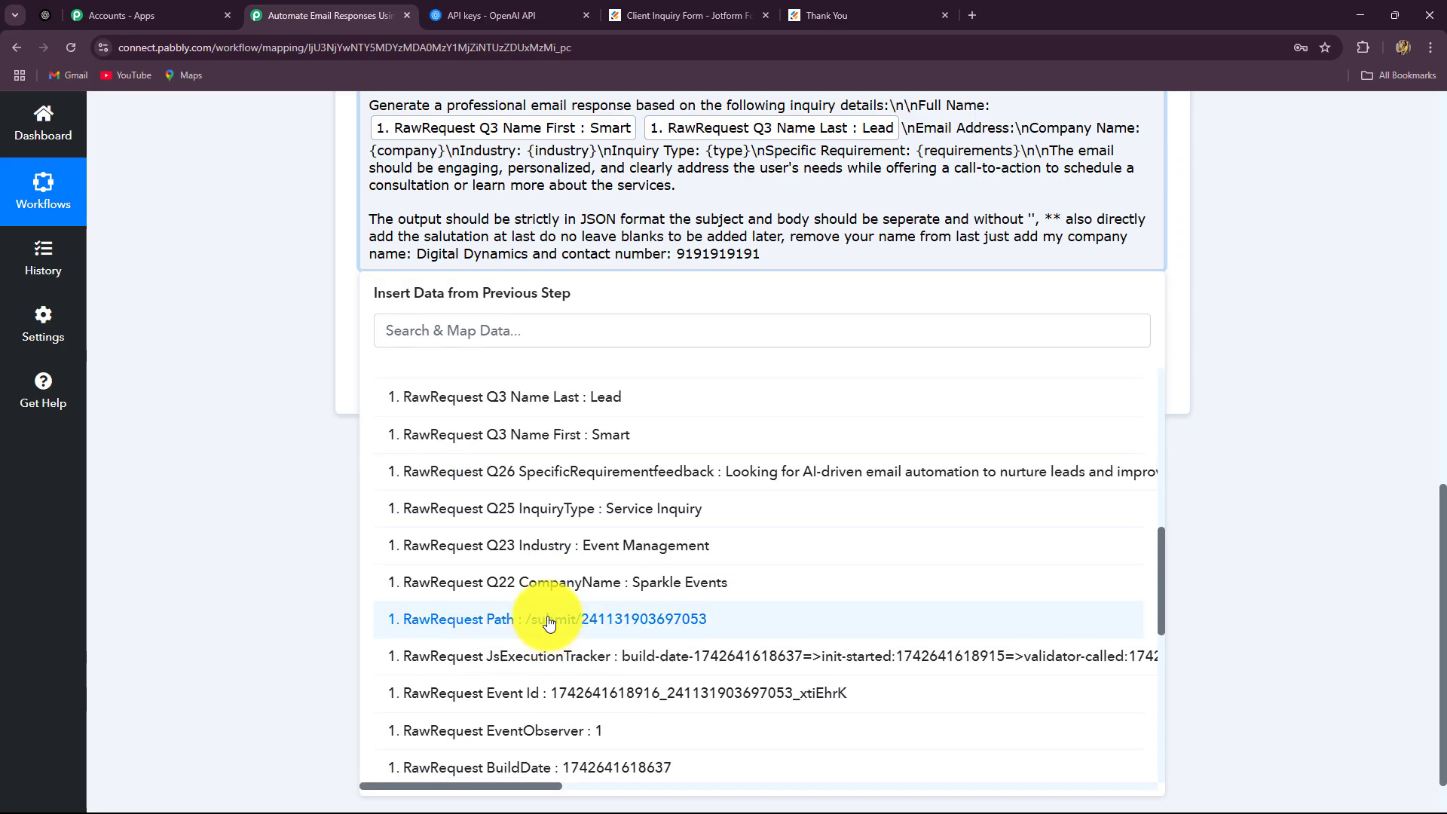
scroll(646, 592, "down", 4)
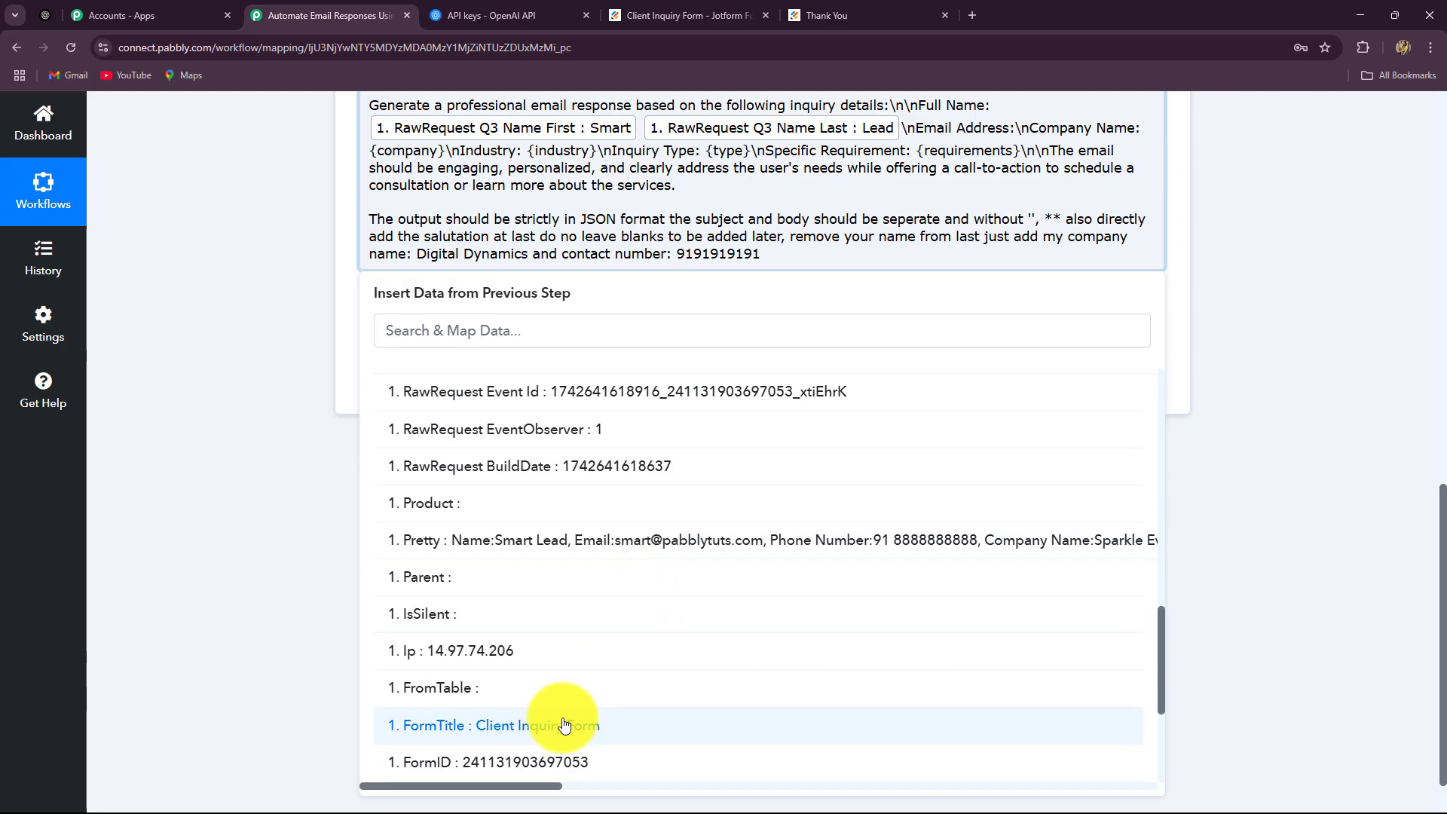
scroll(566, 719, "down", 2)
scroll(566, 716, "up", 8)
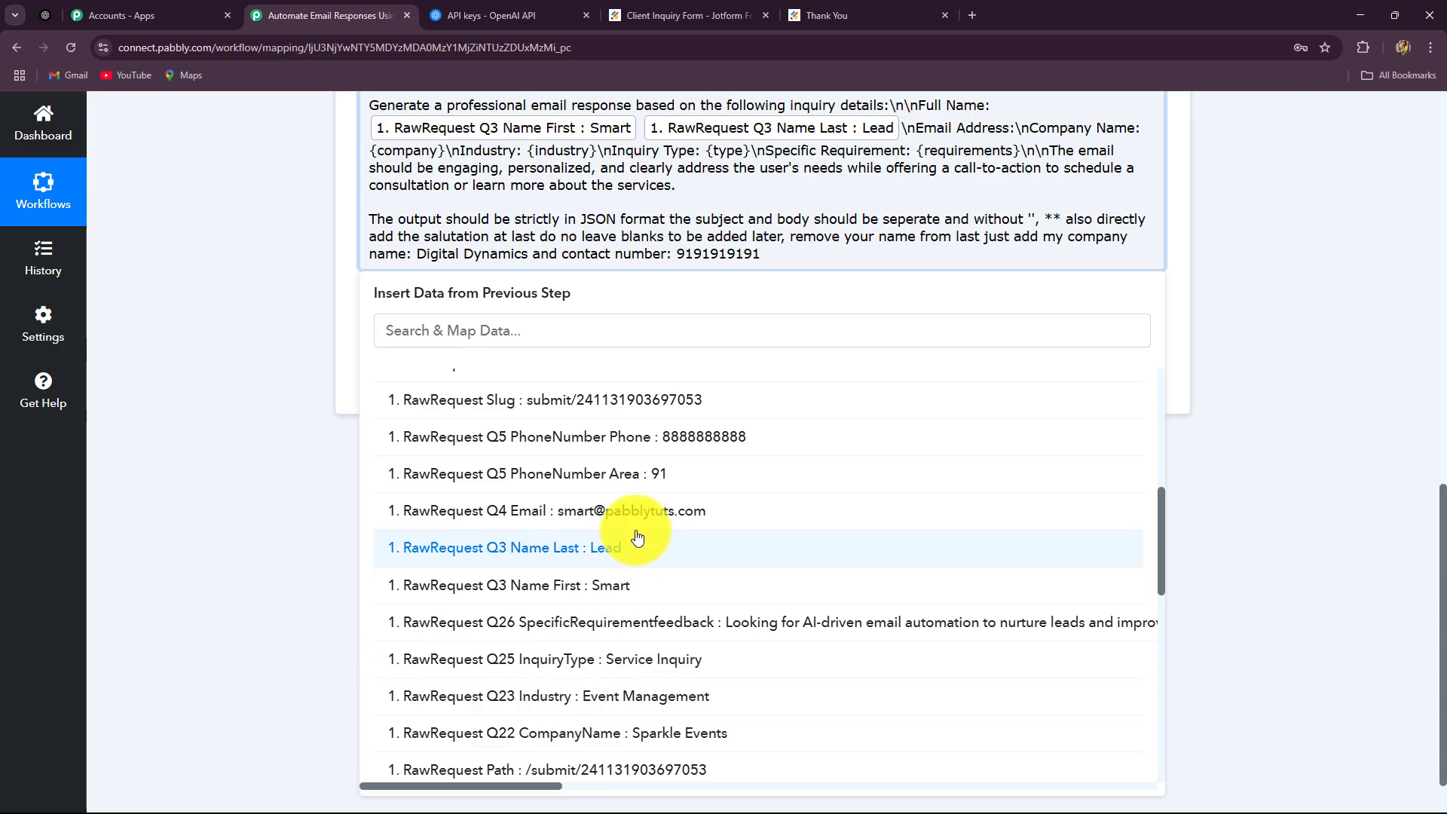
left_click(643, 512)
left_click(1295, 435)
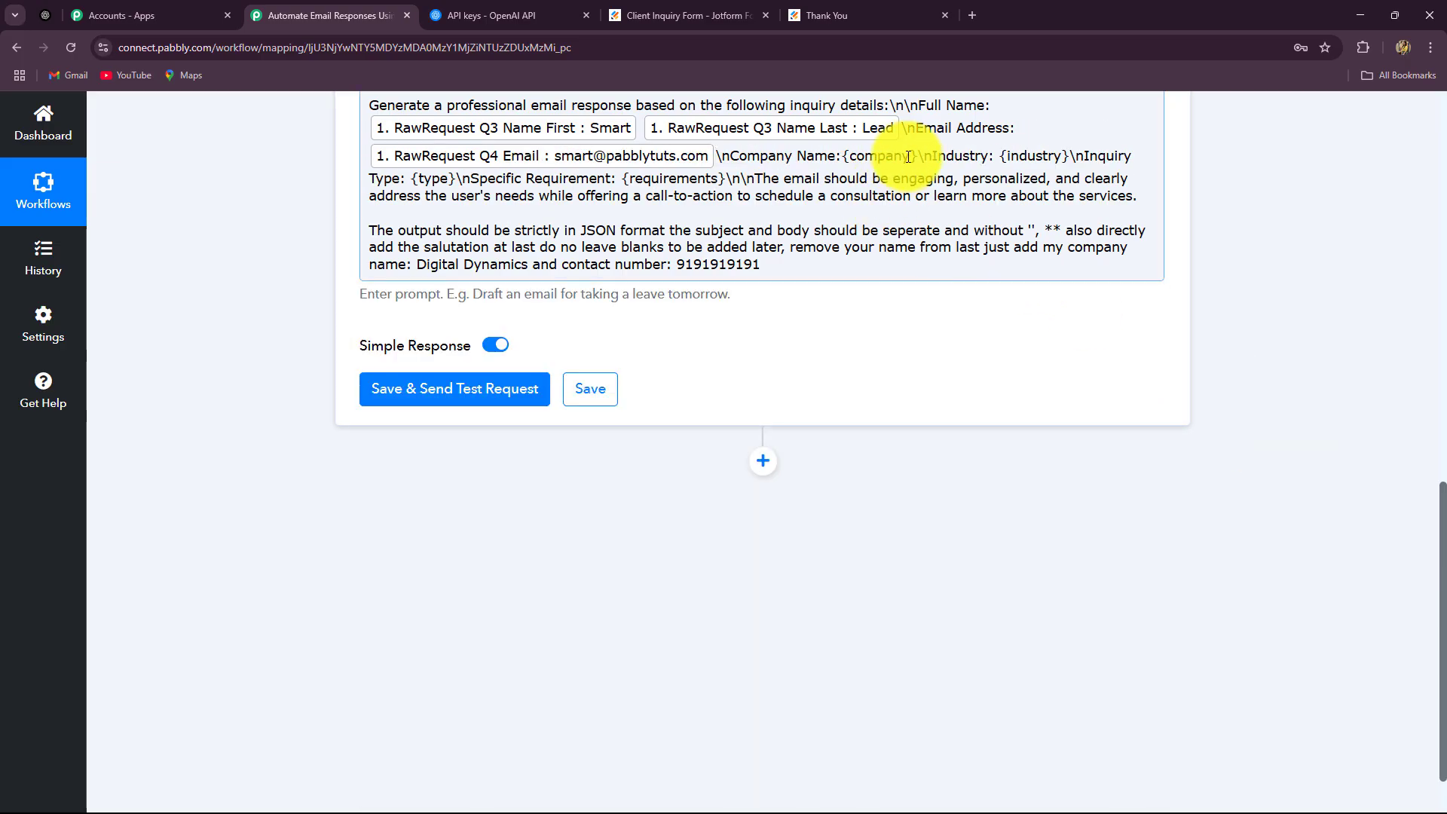
Replace {company} and {industry} with the Jotform company name and industry fields
left_click_drag(918, 157, 843, 156)
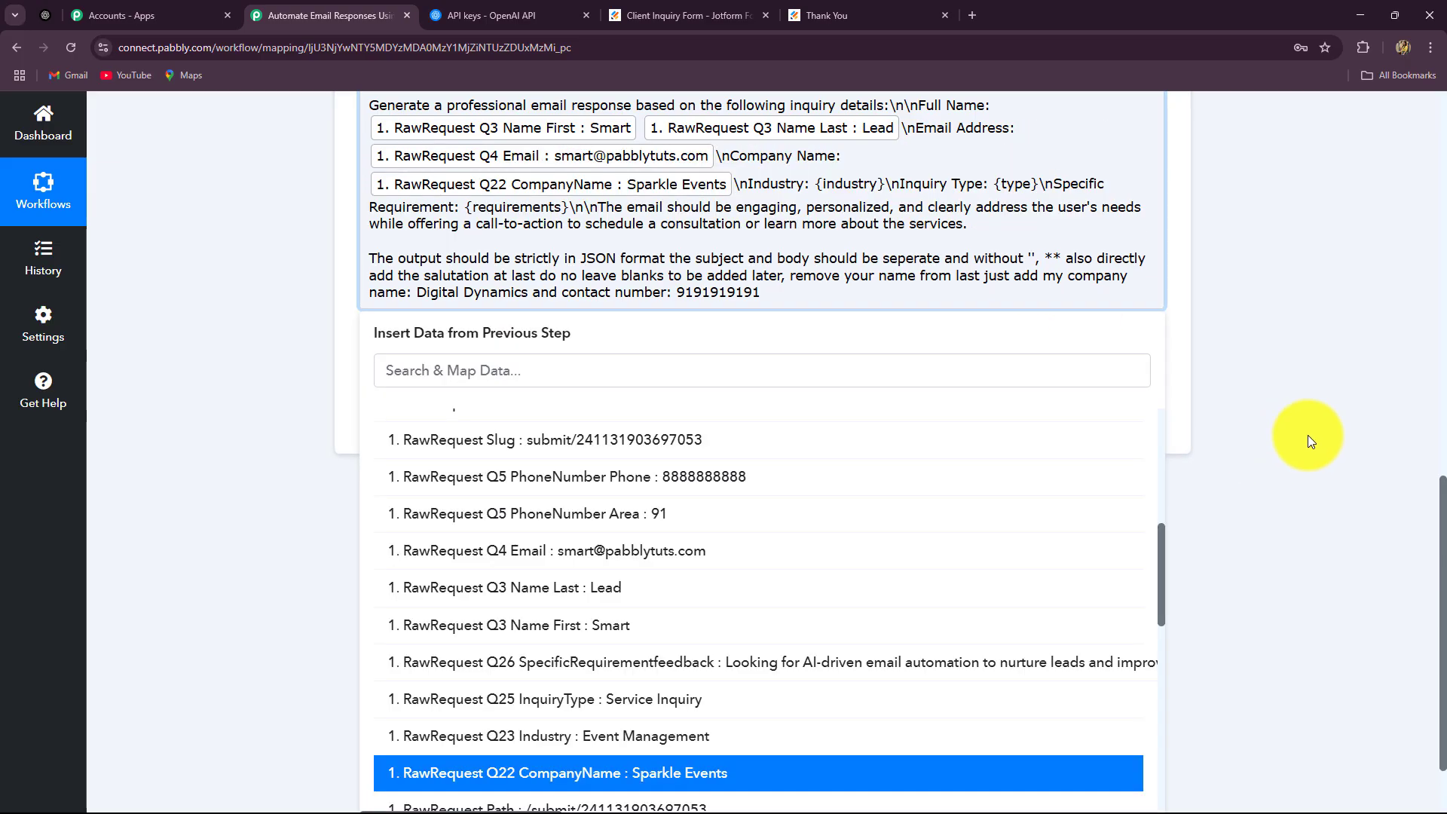
left_click(1309, 442)
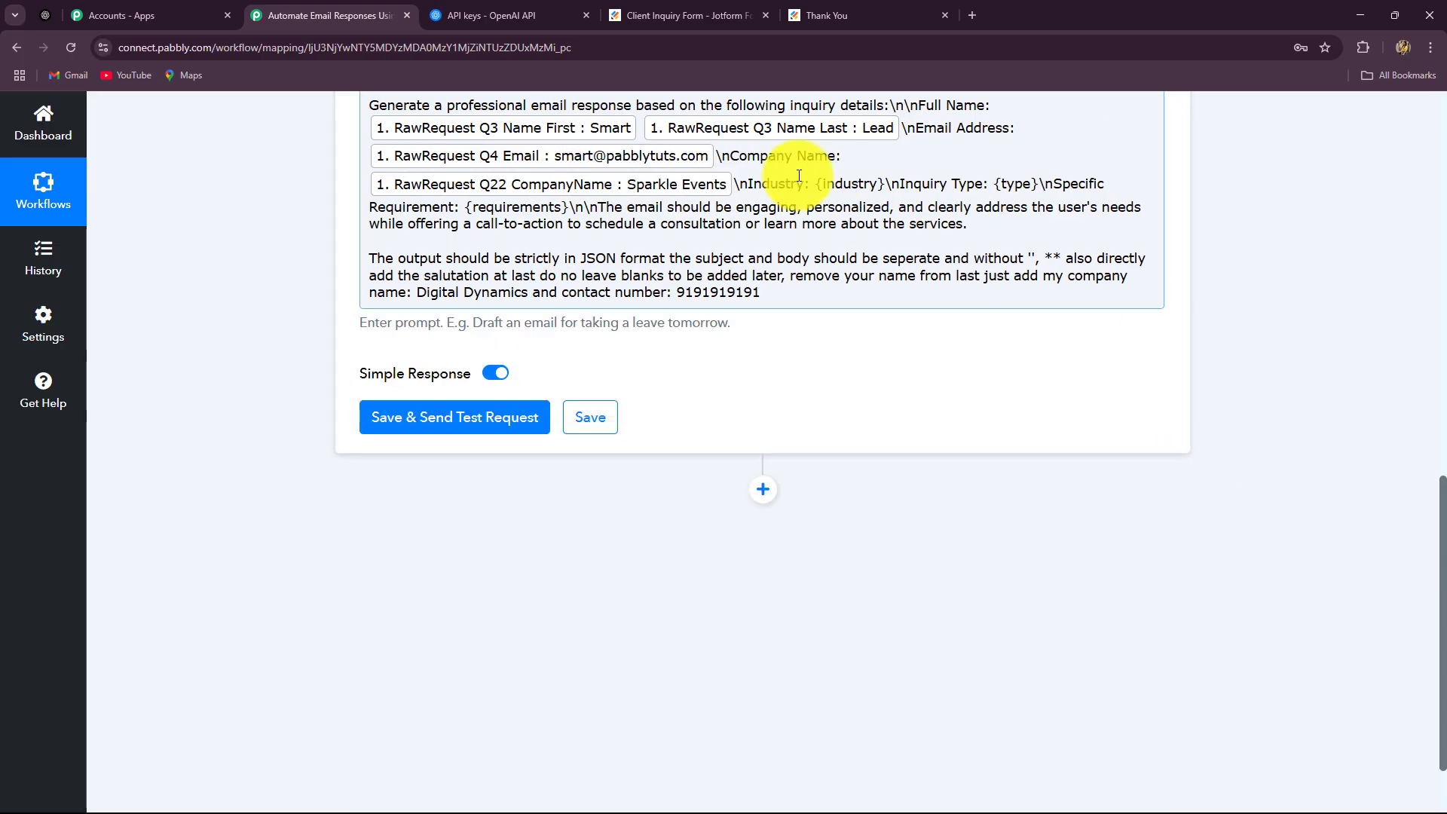
left_click_drag(819, 179, 881, 186)
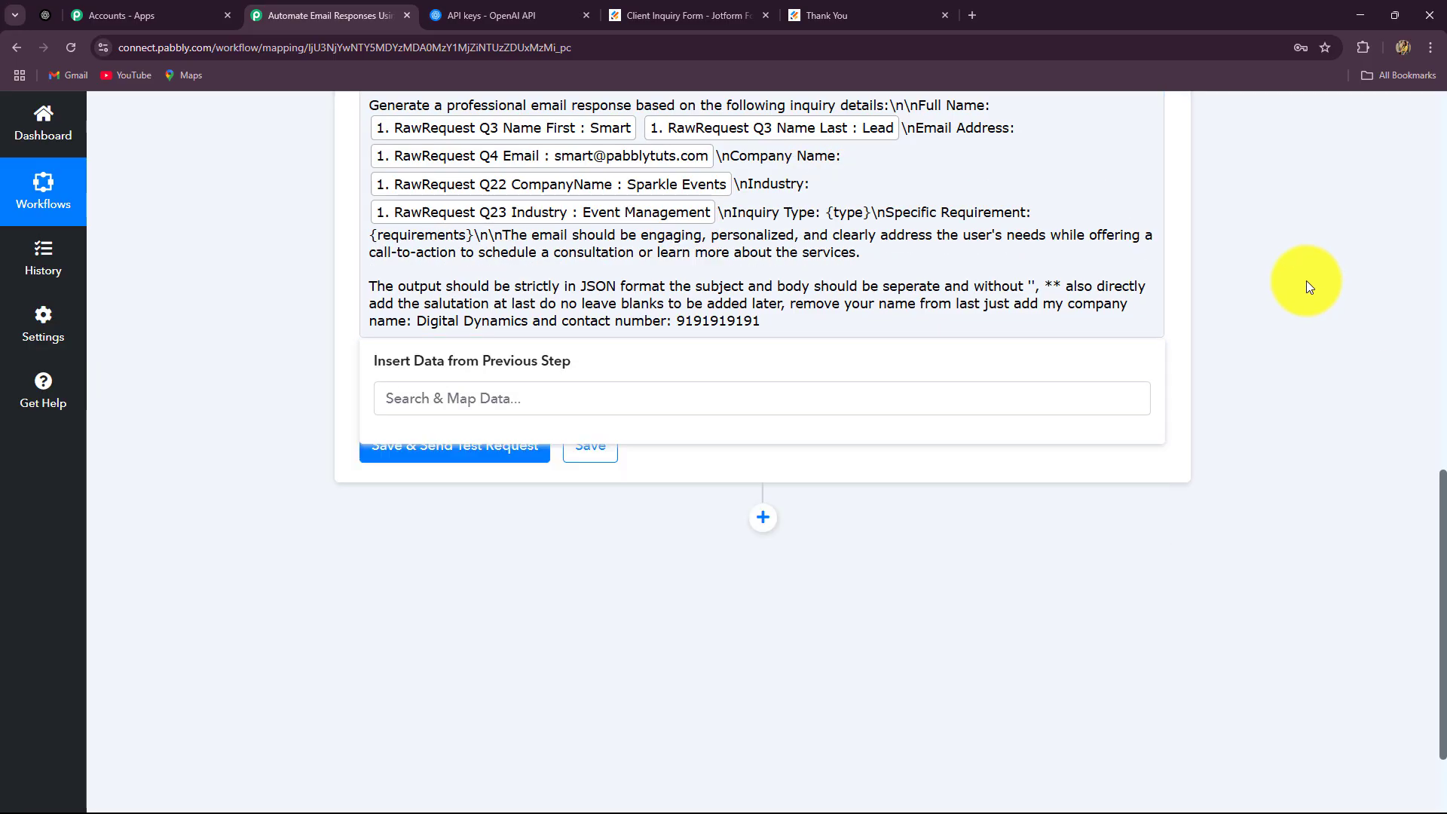
left_click(1305, 280)
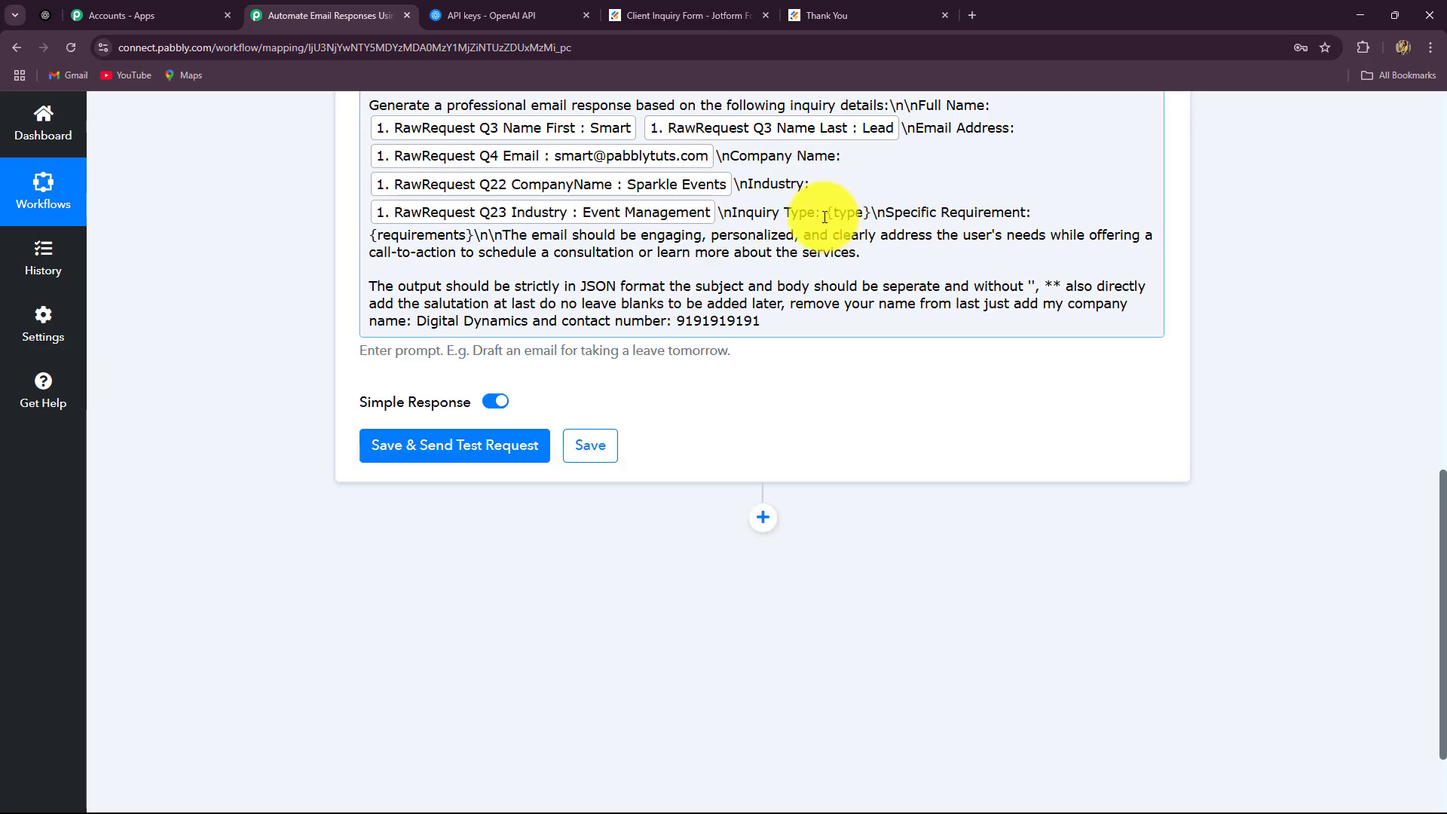
left_click_drag(827, 217, 871, 217)
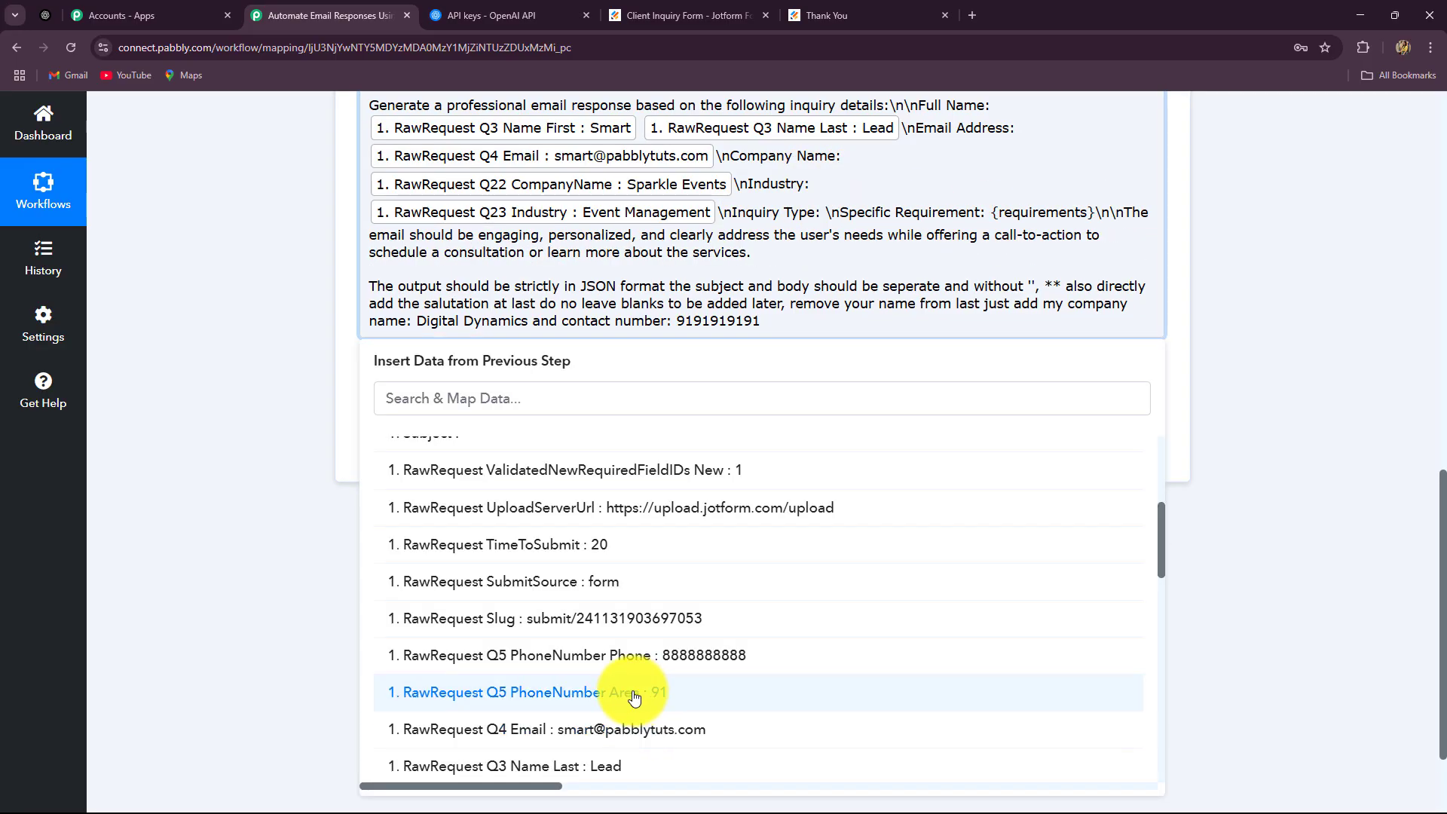
Insert Q25 InquiryType and Q26 SpecificRequirementfeedback in place of {type} and {requirements}
scroll(633, 694, "down", 2)
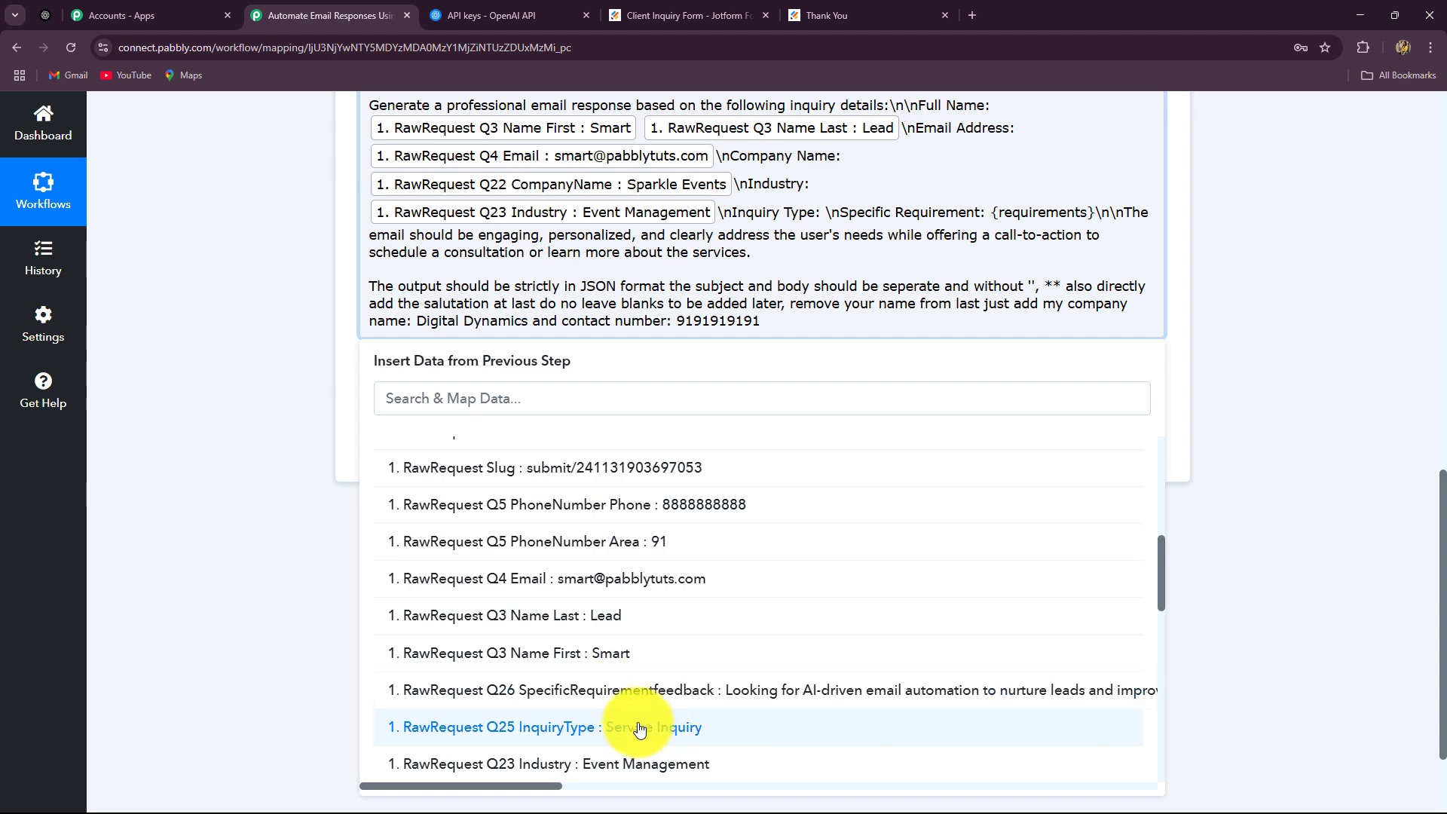
left_click(639, 728)
left_click(1247, 410)
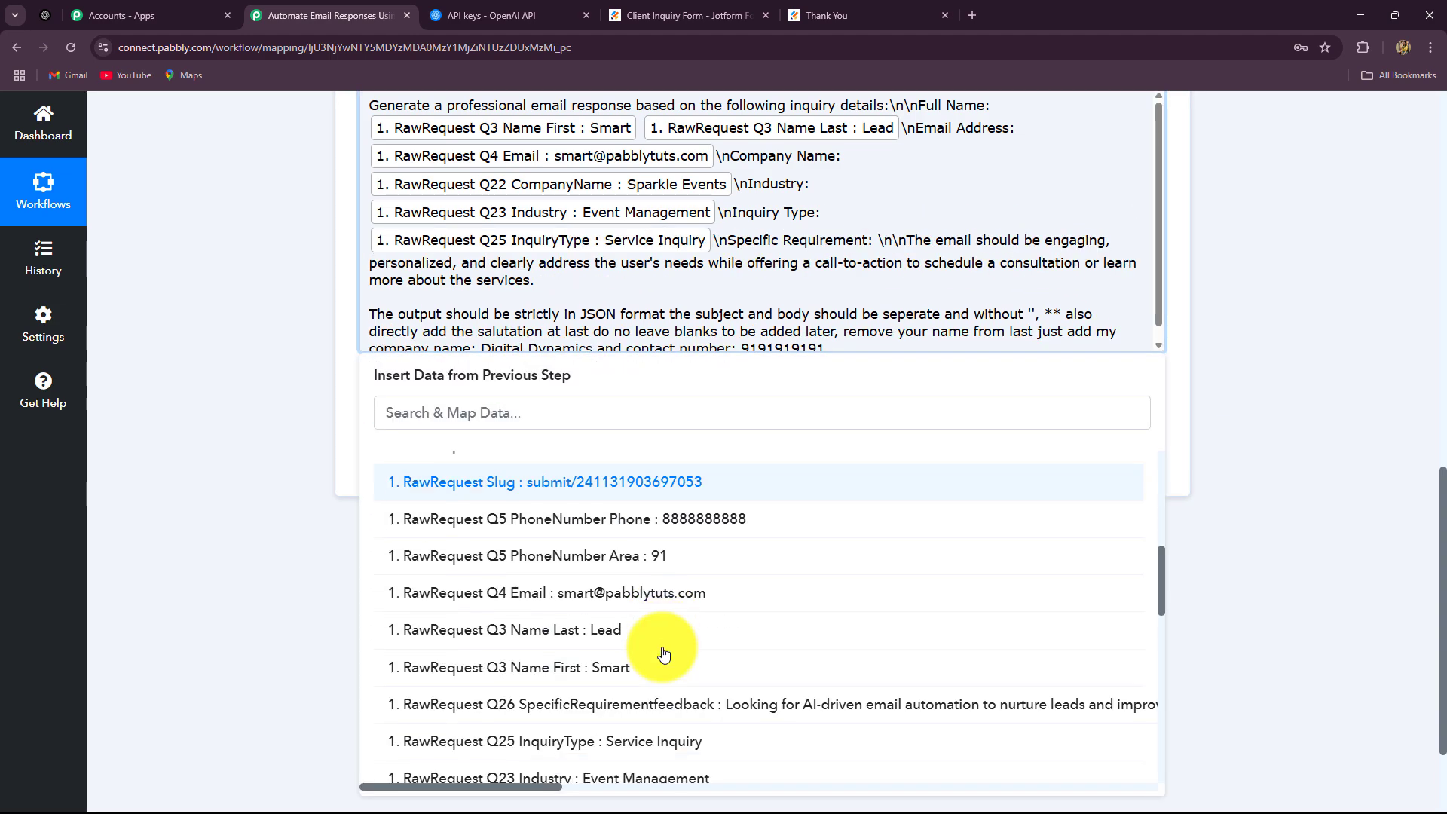
left_click(655, 705)
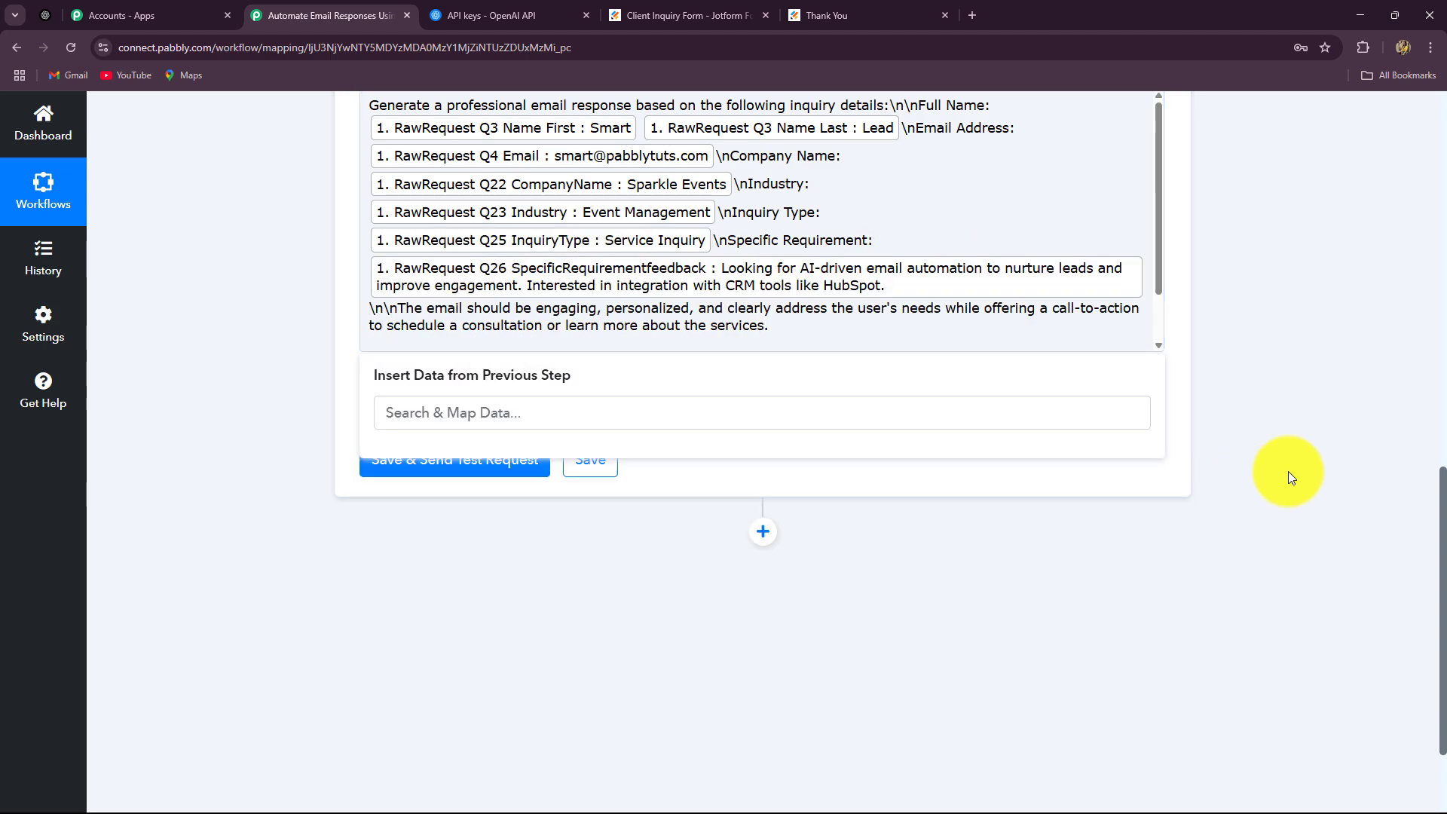
left_click(1285, 478)
scroll(980, 403, "up", 4)
scroll(290, 411, "down", 4)
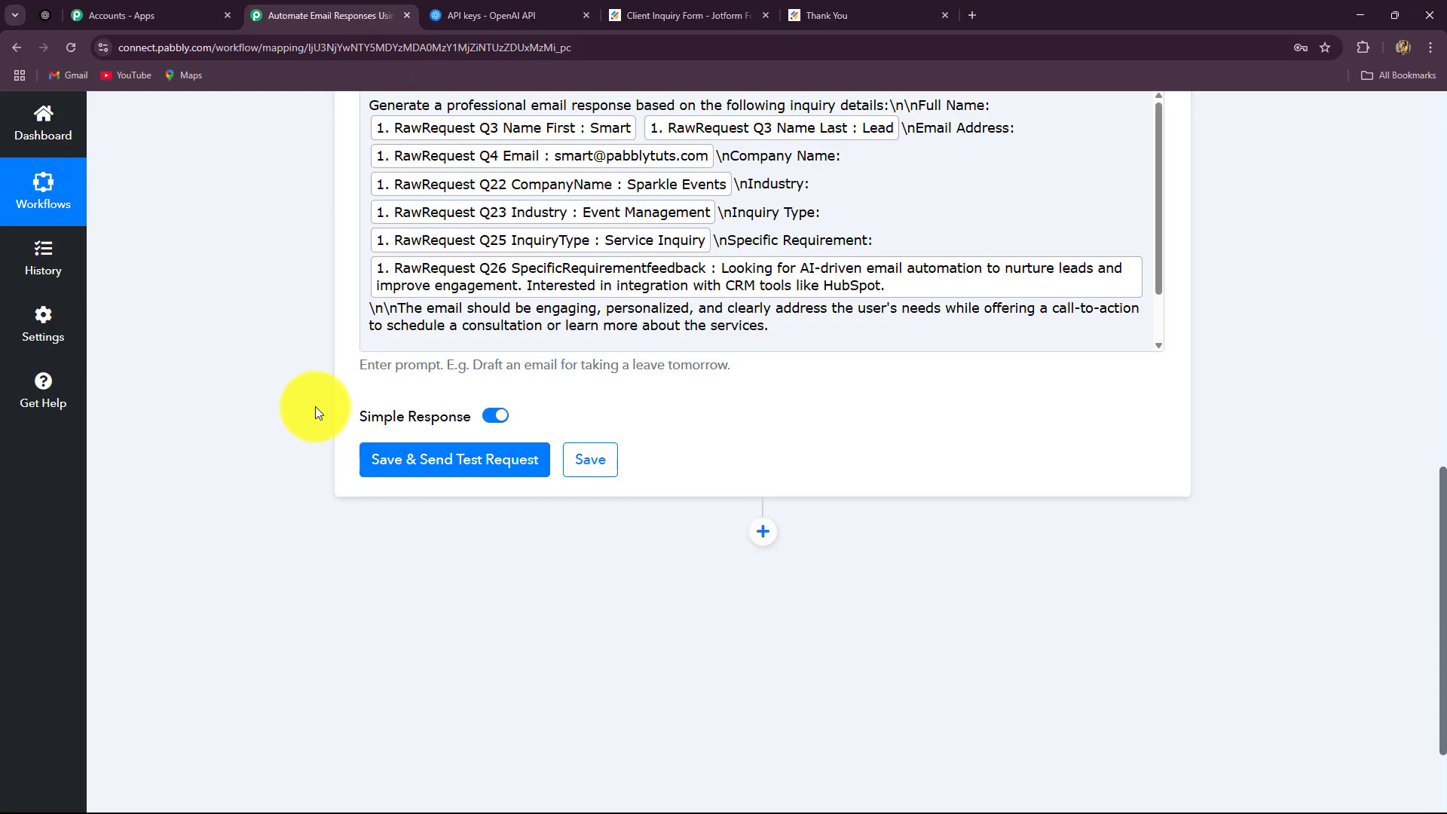
Run the test and read the subject 'Re: Inquiry about AI-Driven Email Automation Services'
left_click(458, 461)
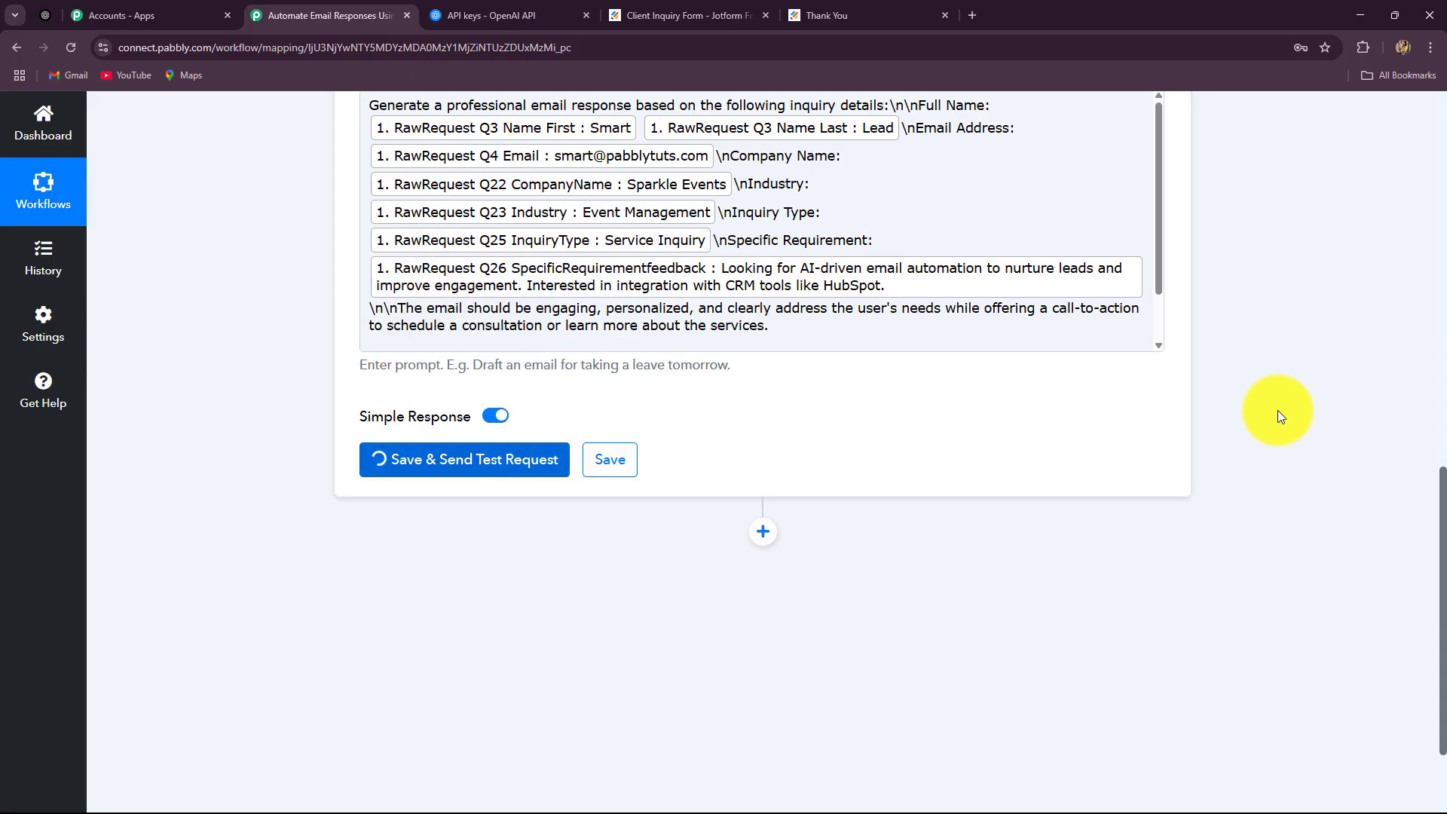
scroll(1404, 561, "down", 2)
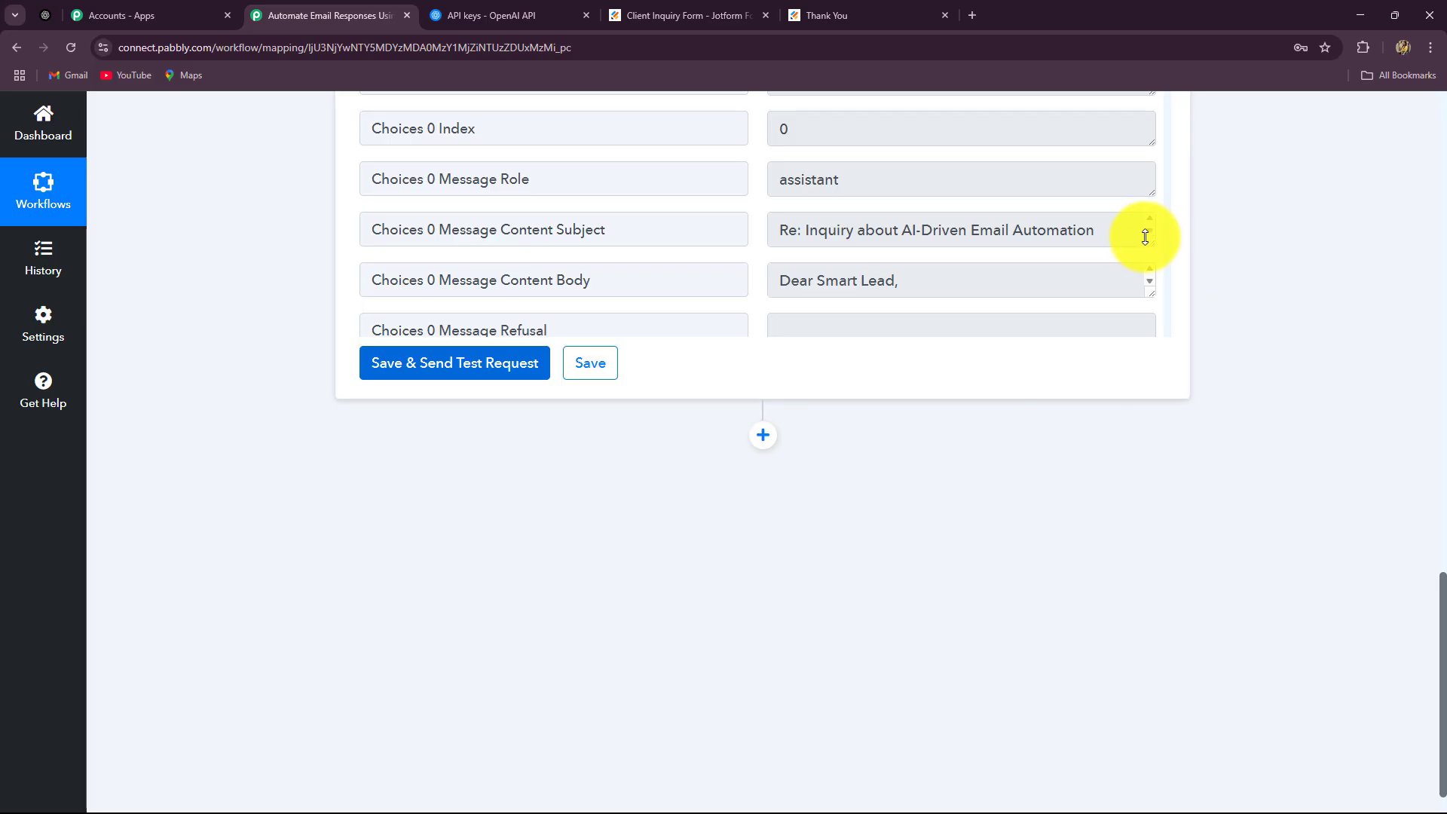
left_click_drag(1150, 239, 1144, 335)
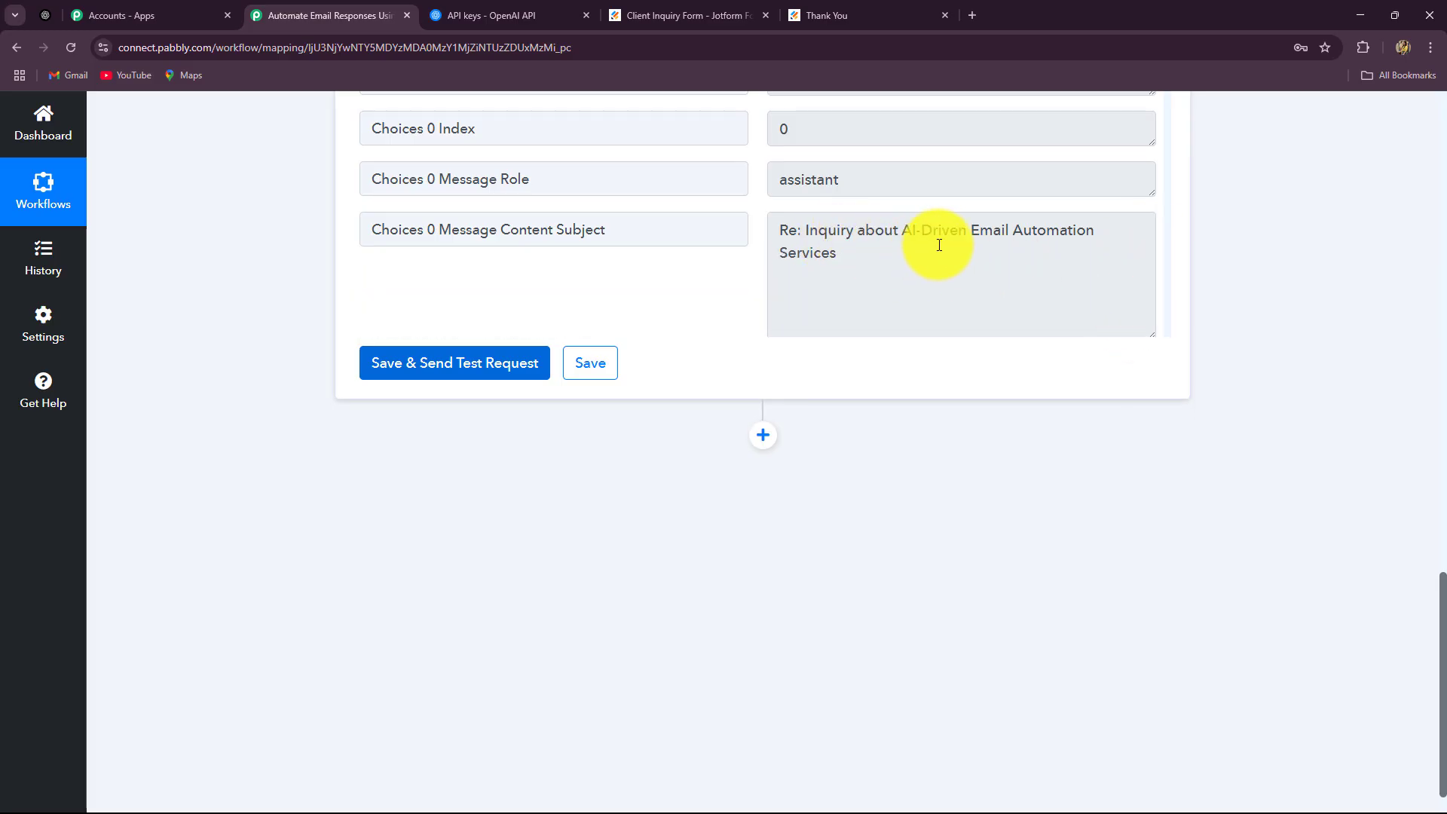
scroll(901, 278, "down", 1)
scroll(901, 278, "up", 1)
left_click_drag(804, 231, 919, 267)
left_click(818, 237)
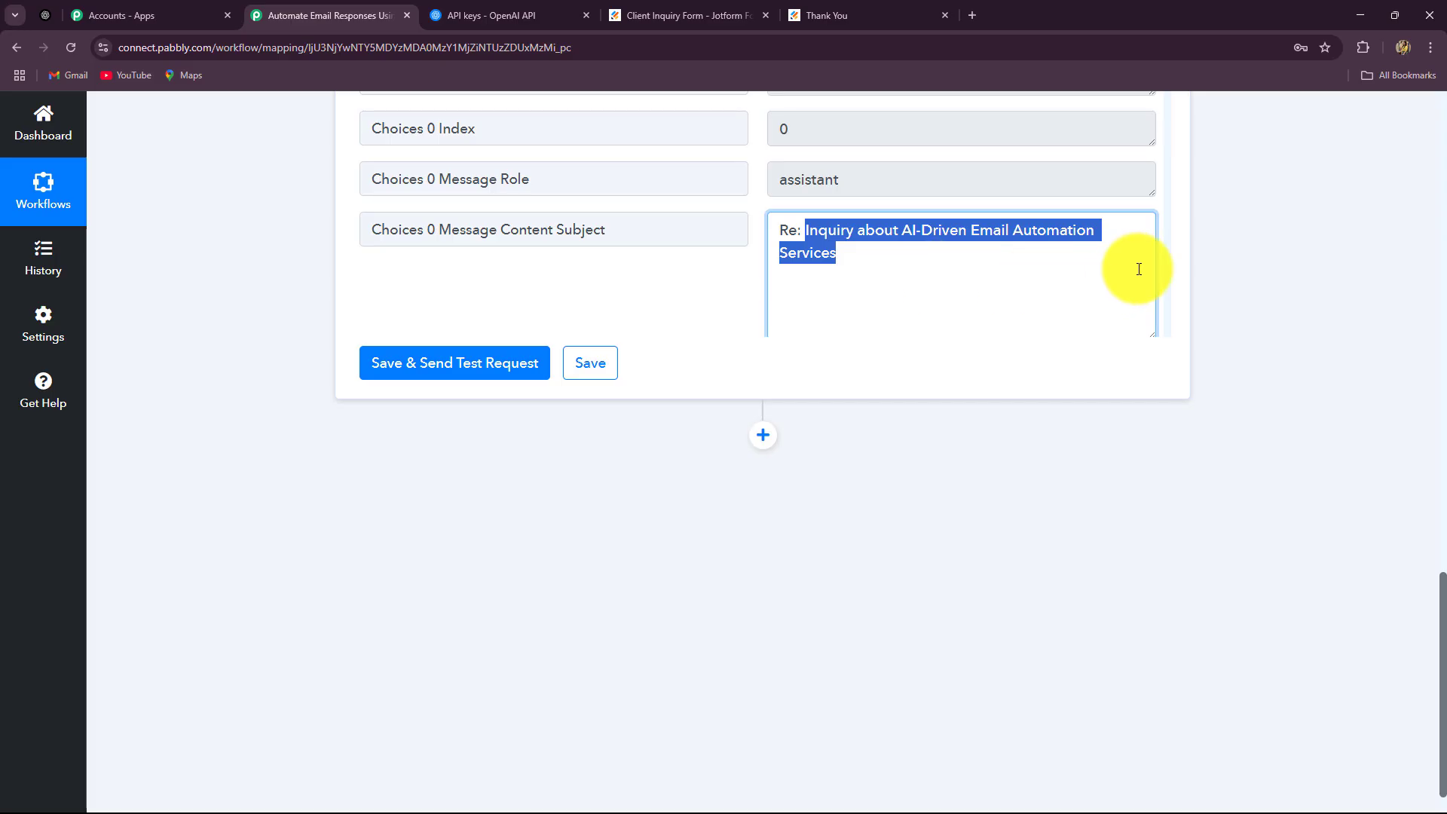
scroll(1137, 269, "down", 4)
scroll(1149, 219, "up", 2)
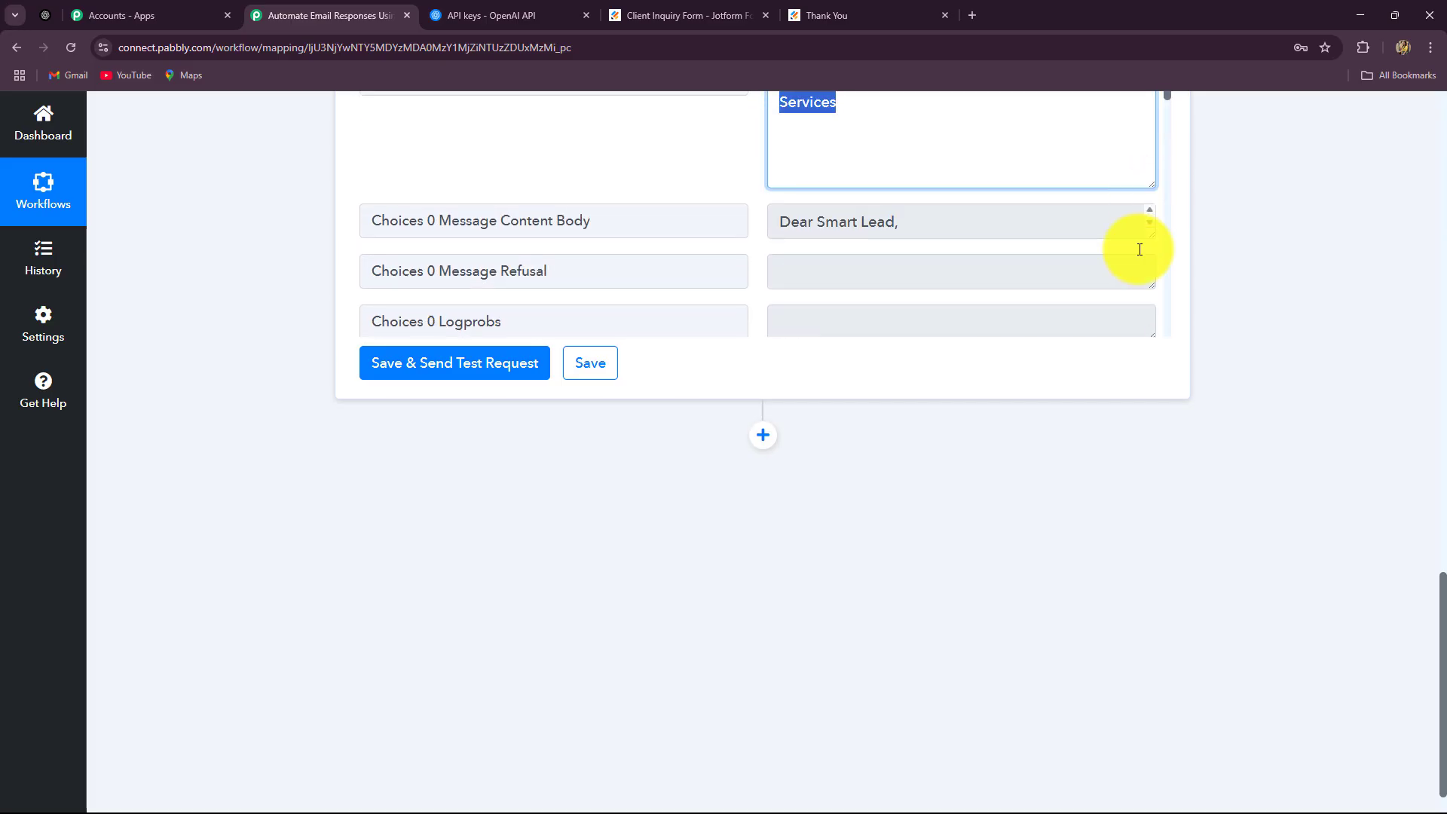
Review the reply body's greeting, Best regards signature and contact number
left_click_drag(781, 220, 874, 235)
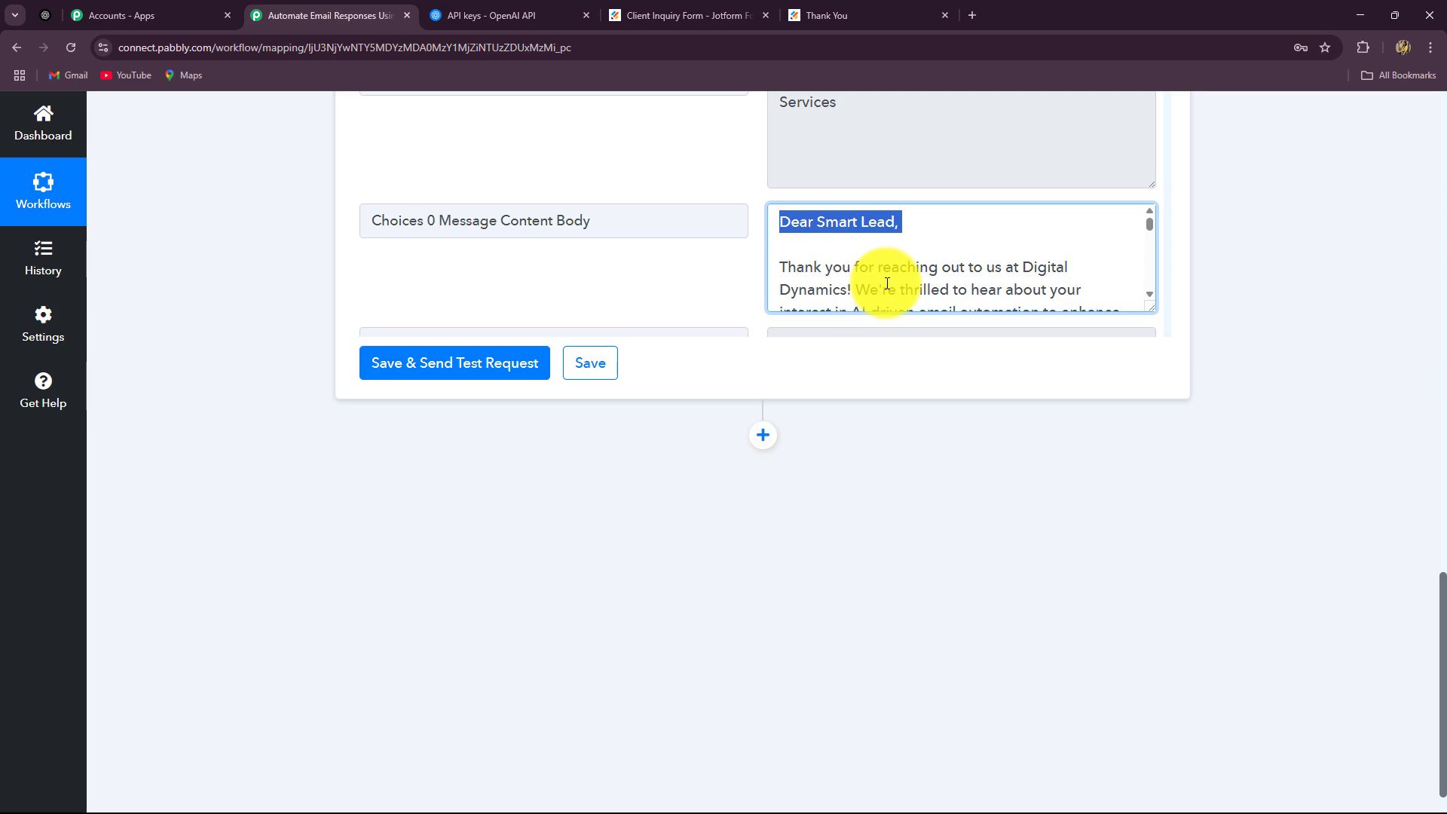
scroll(1149, 240, "down", 1)
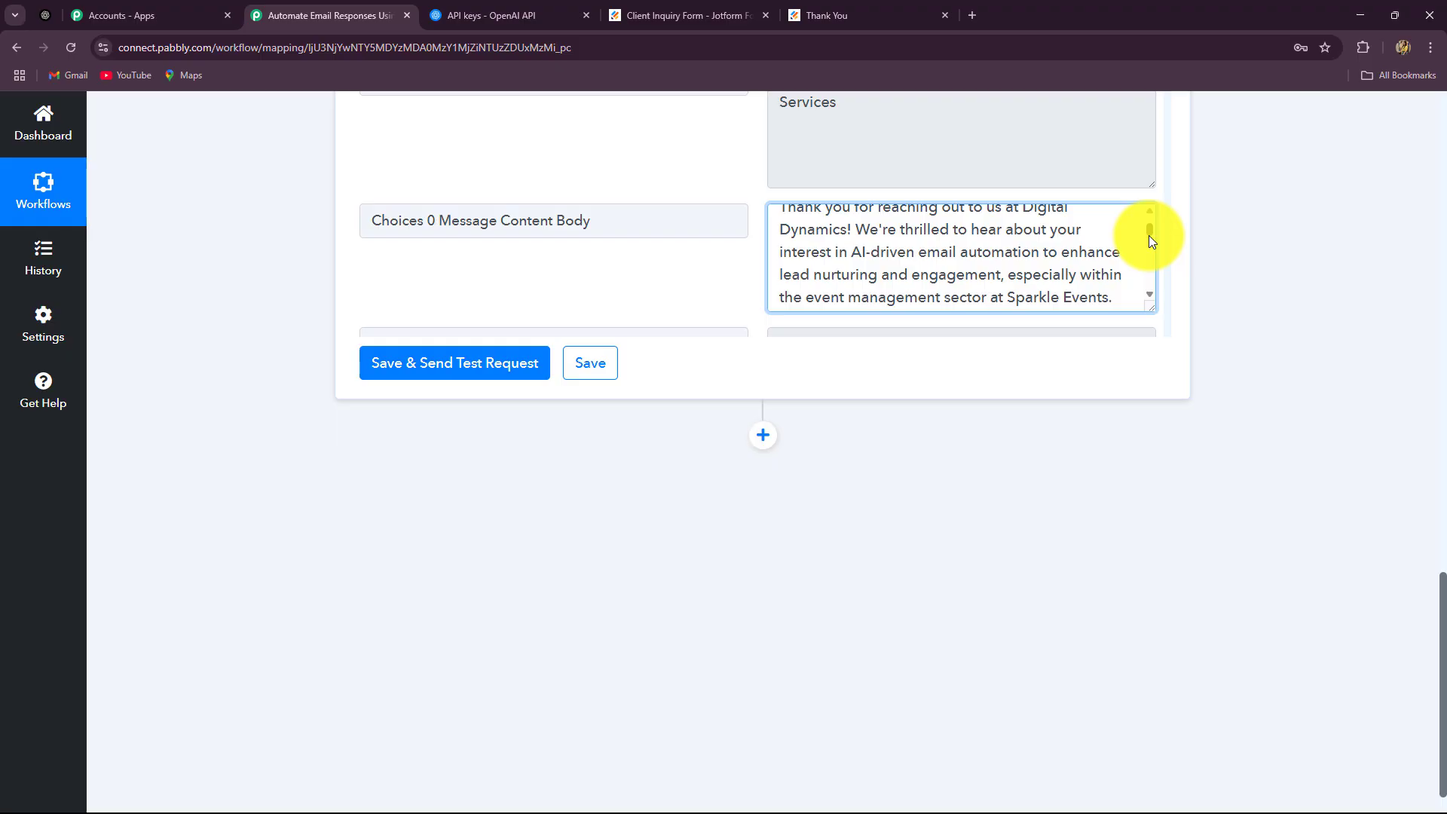
left_click_drag(1148, 235, 1151, 248)
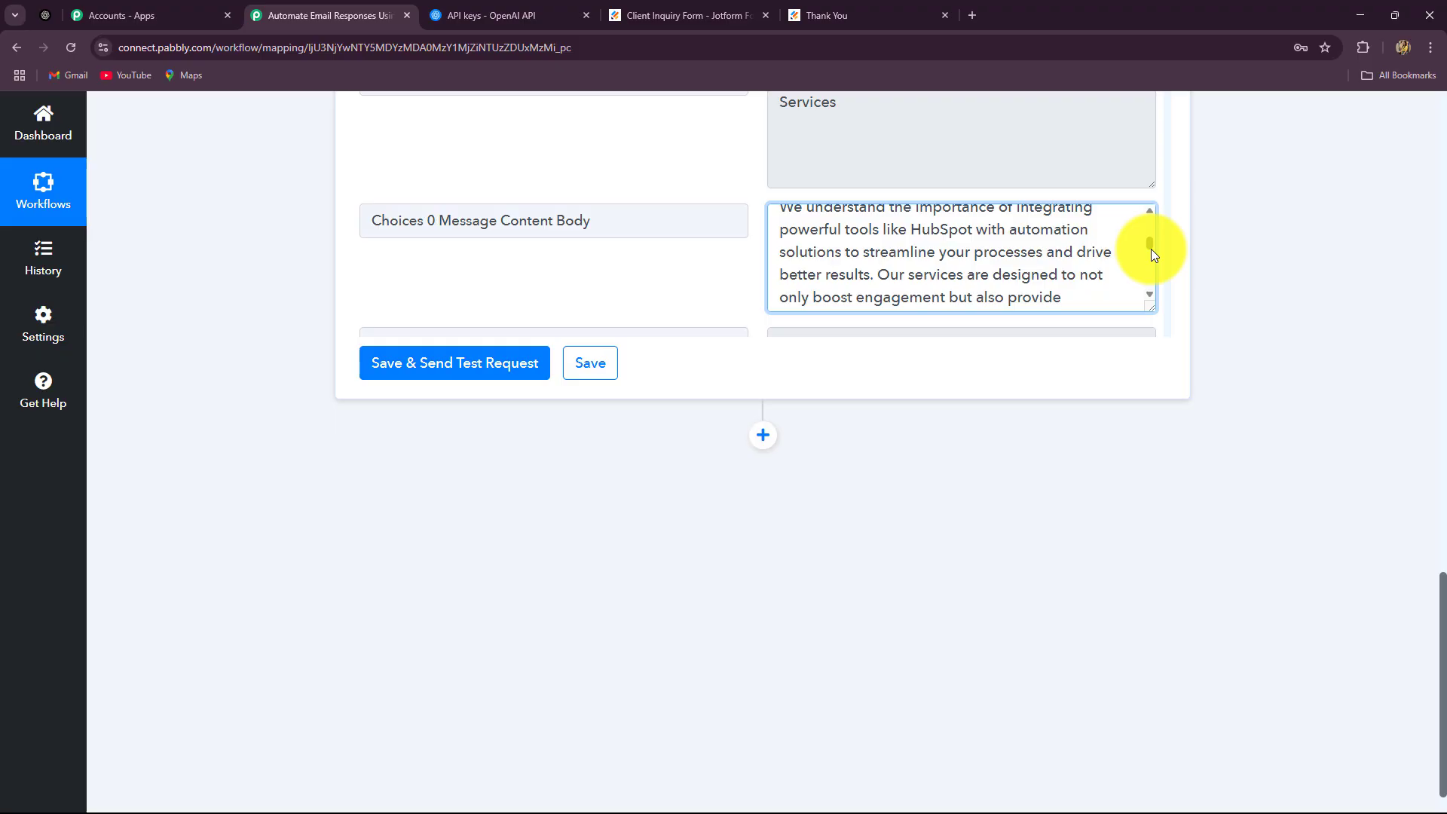
left_click_drag(1151, 248, 1151, 284)
left_click_drag(781, 264, 876, 289)
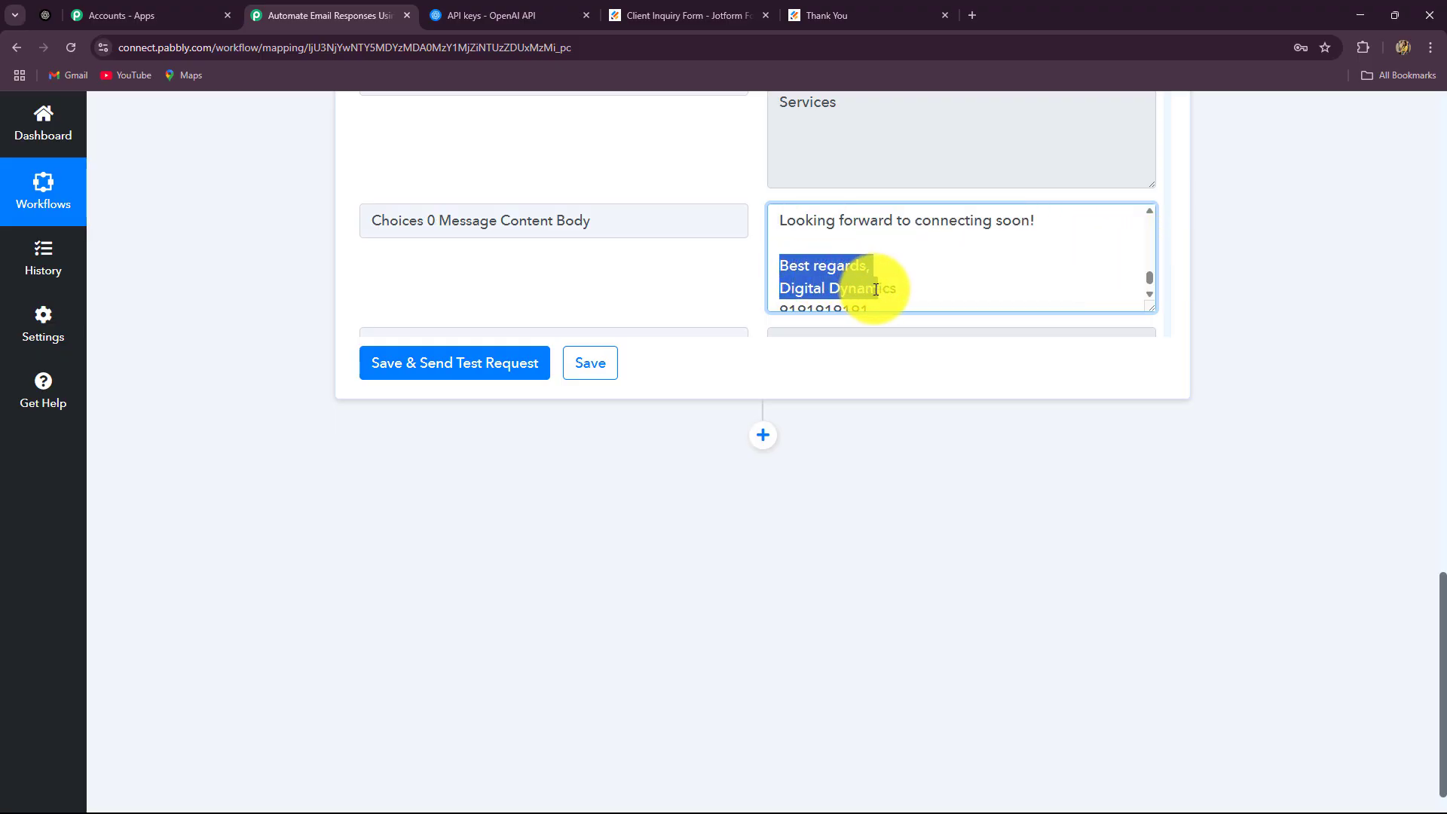
left_click(943, 245)
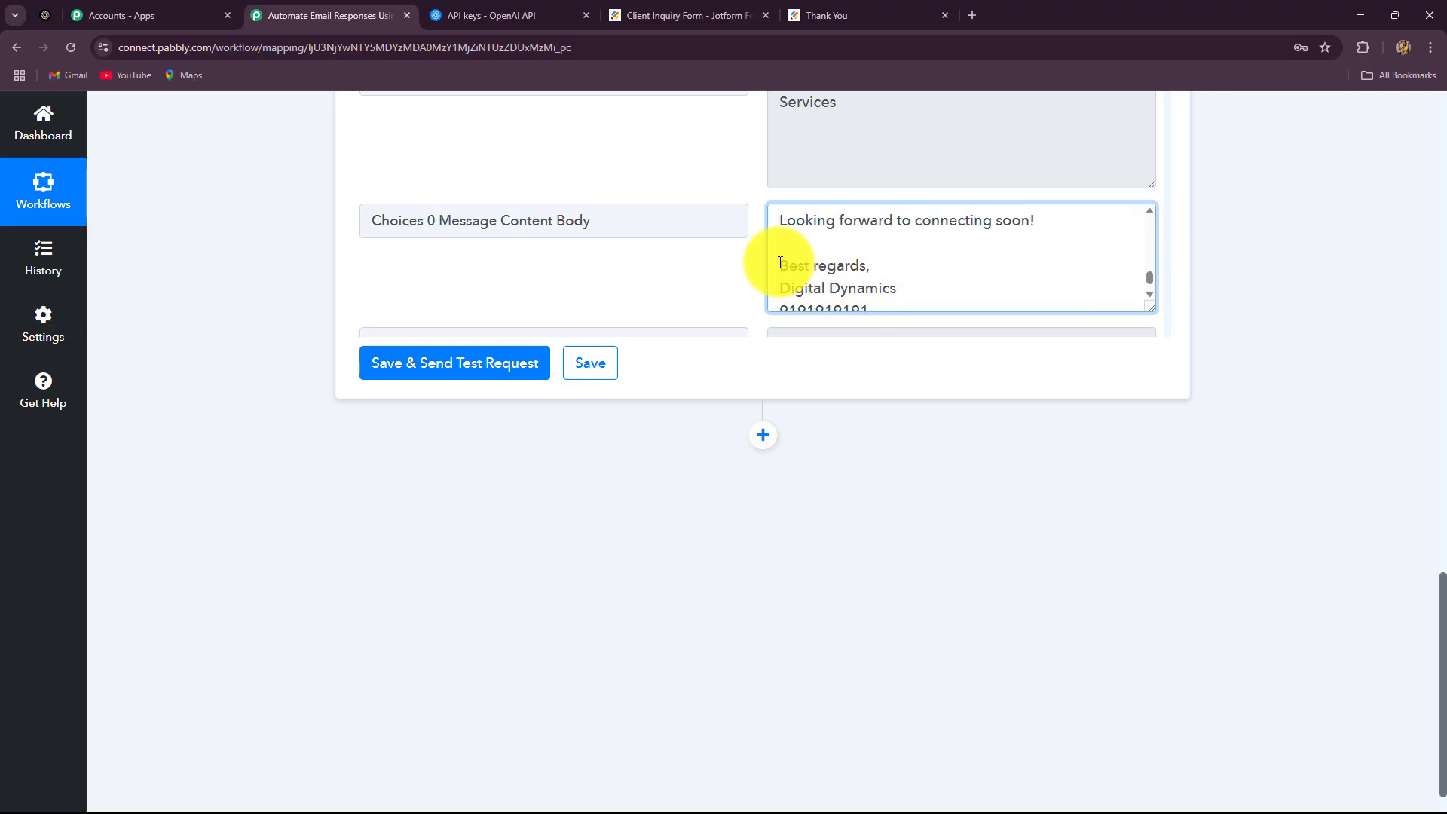
left_click_drag(781, 263, 913, 272)
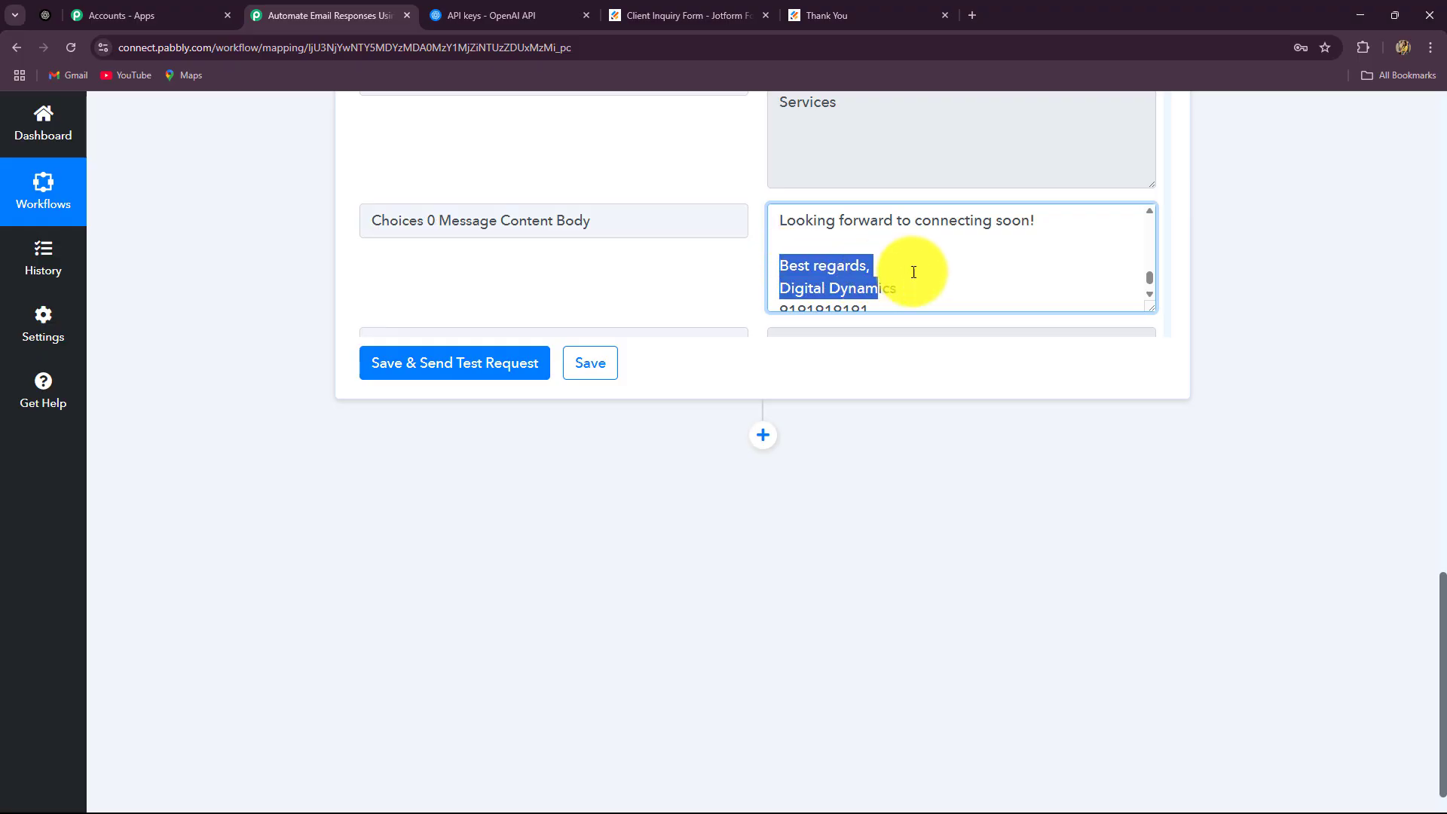
scroll(957, 266, "down", 1)
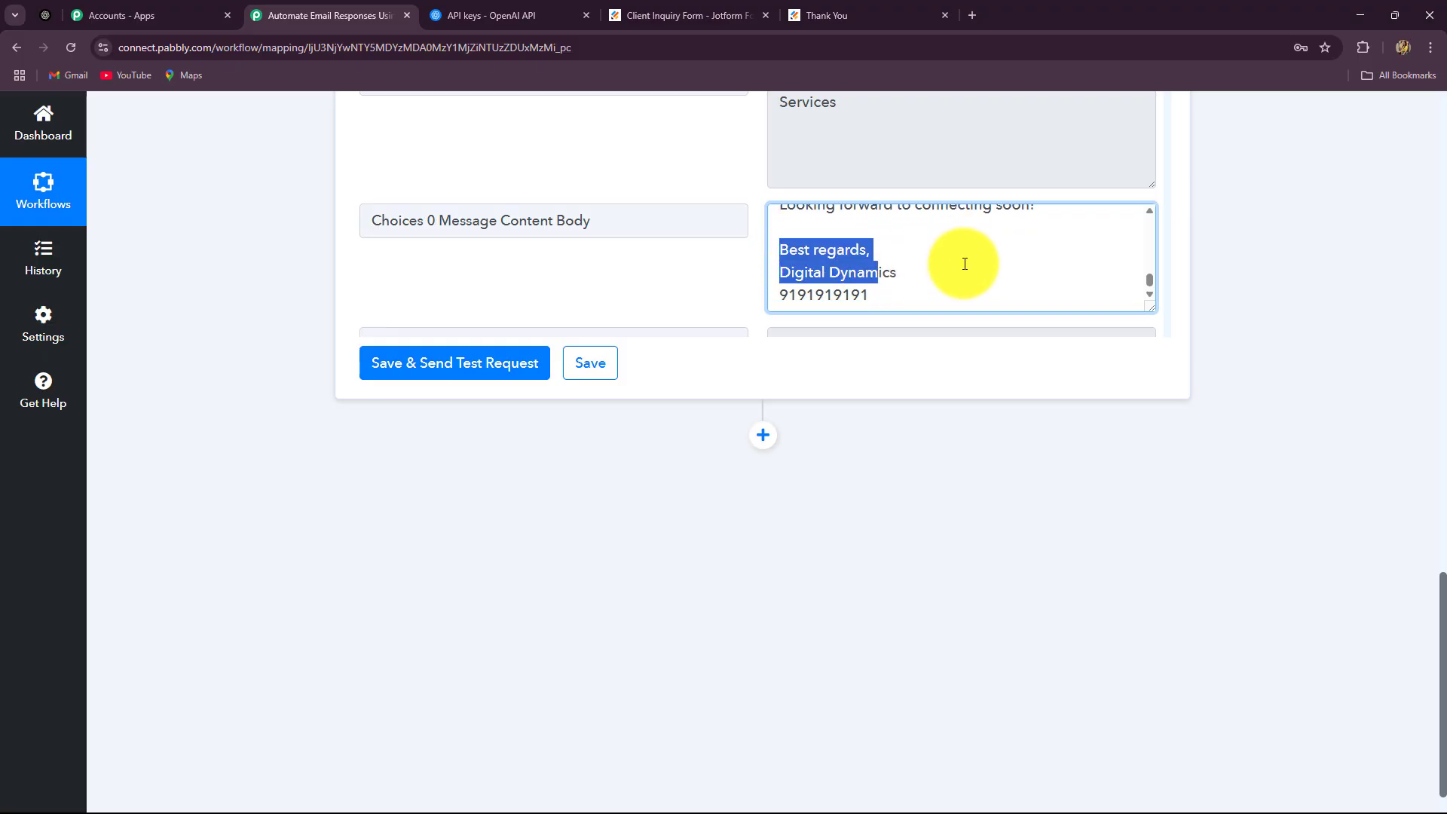
double_click(781, 295)
scroll(946, 278, "up", 1)
scroll(1285, 496, "up", 8)
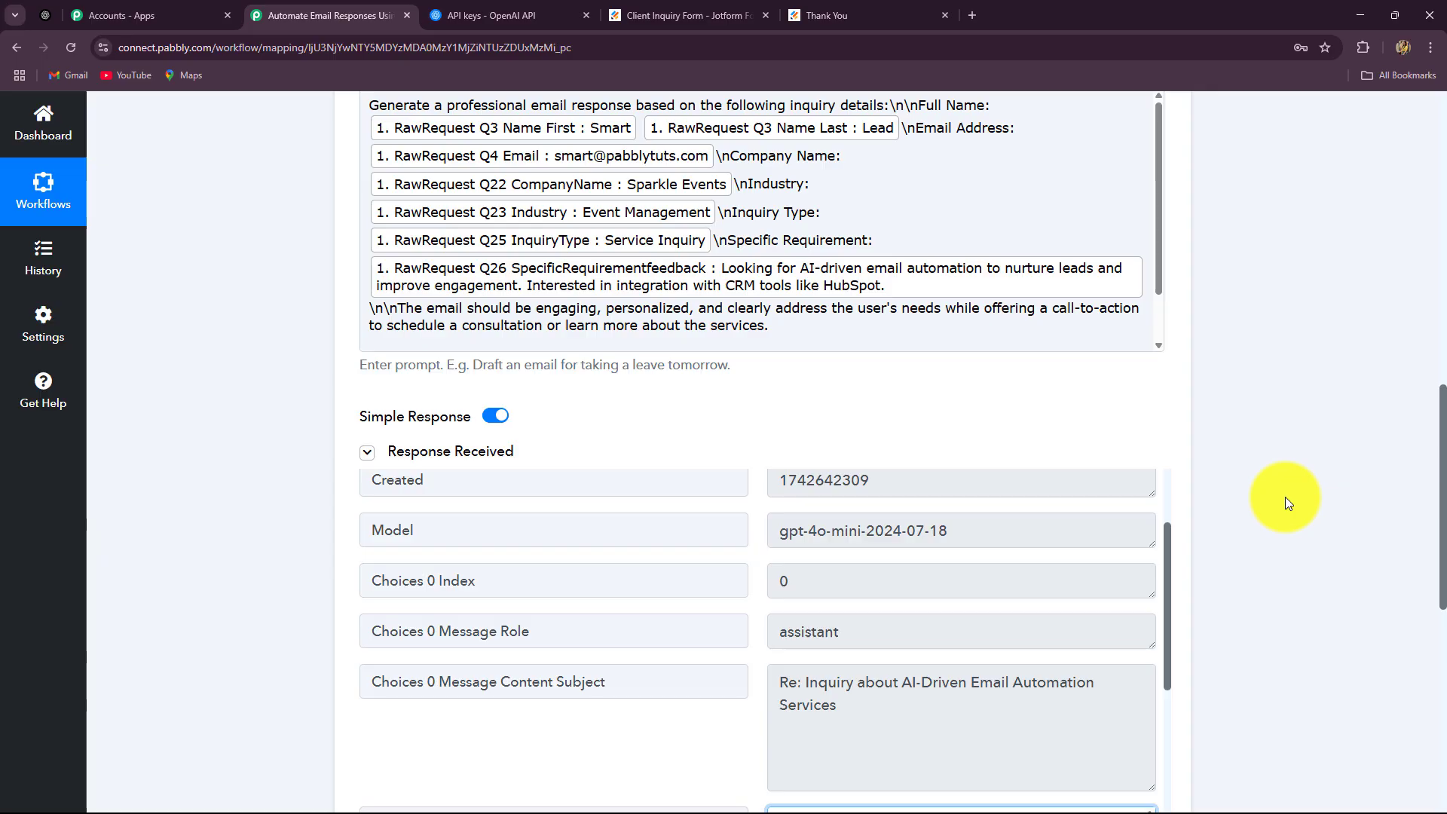
scroll(1296, 509, "up", 5)
scroll(1303, 523, "down", 3)
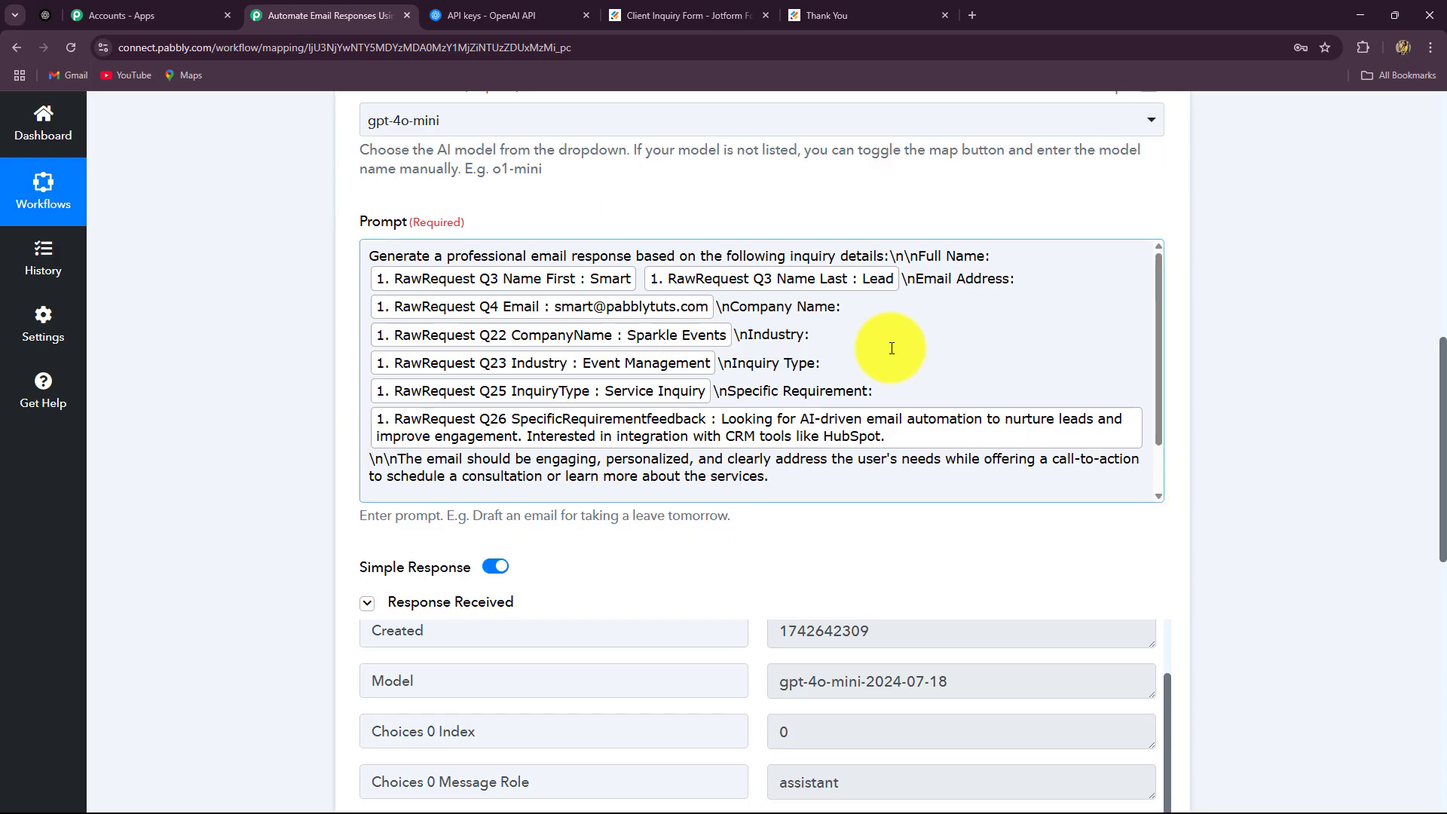
scroll(1439, 477, "down", 10)
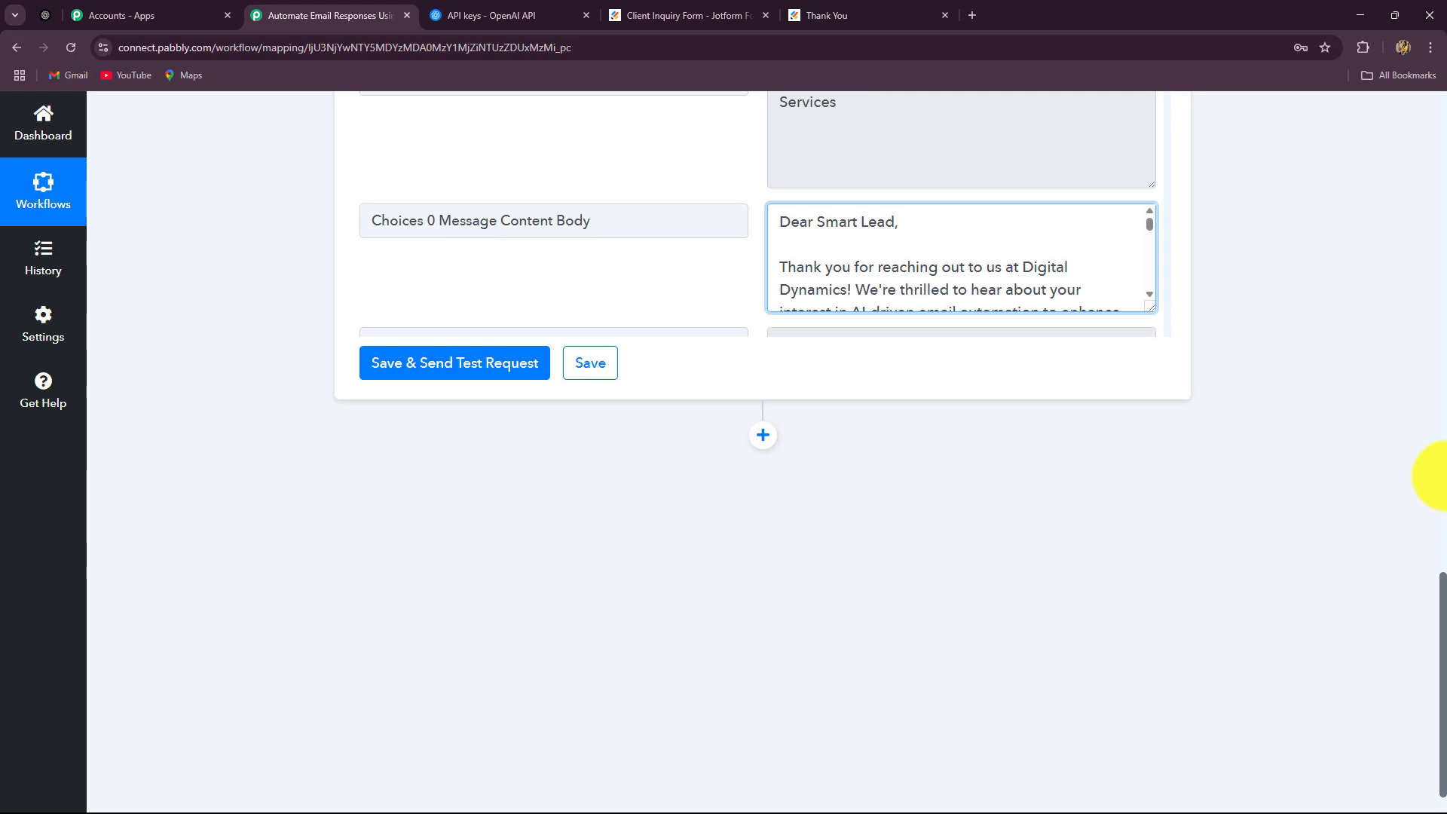
scroll(1439, 476, "up", 15)
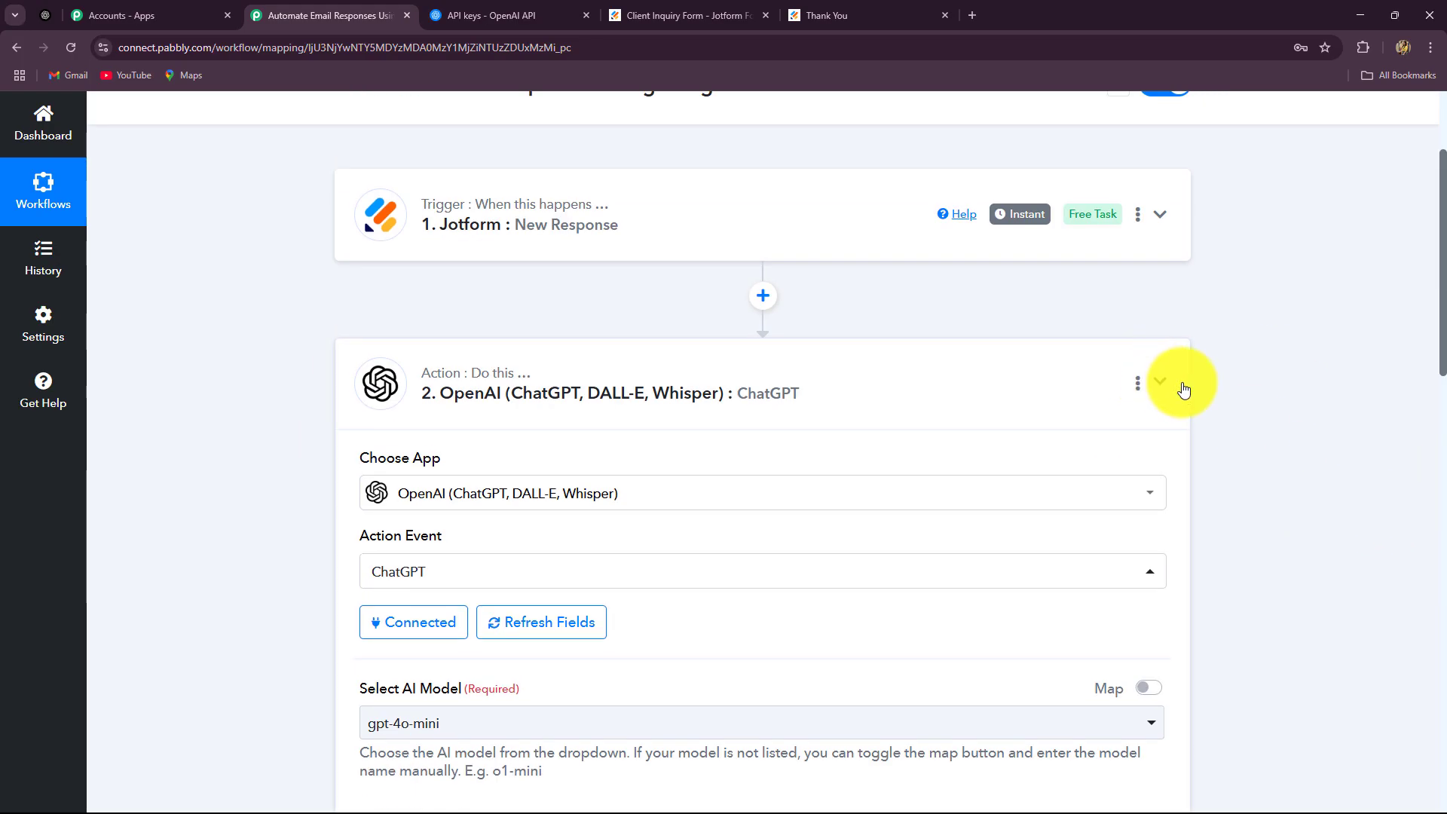
Collapse the OpenAI step and add a new Gmail step after ChatGPT
left_click(1182, 388)
scroll(752, 404, "down", 2)
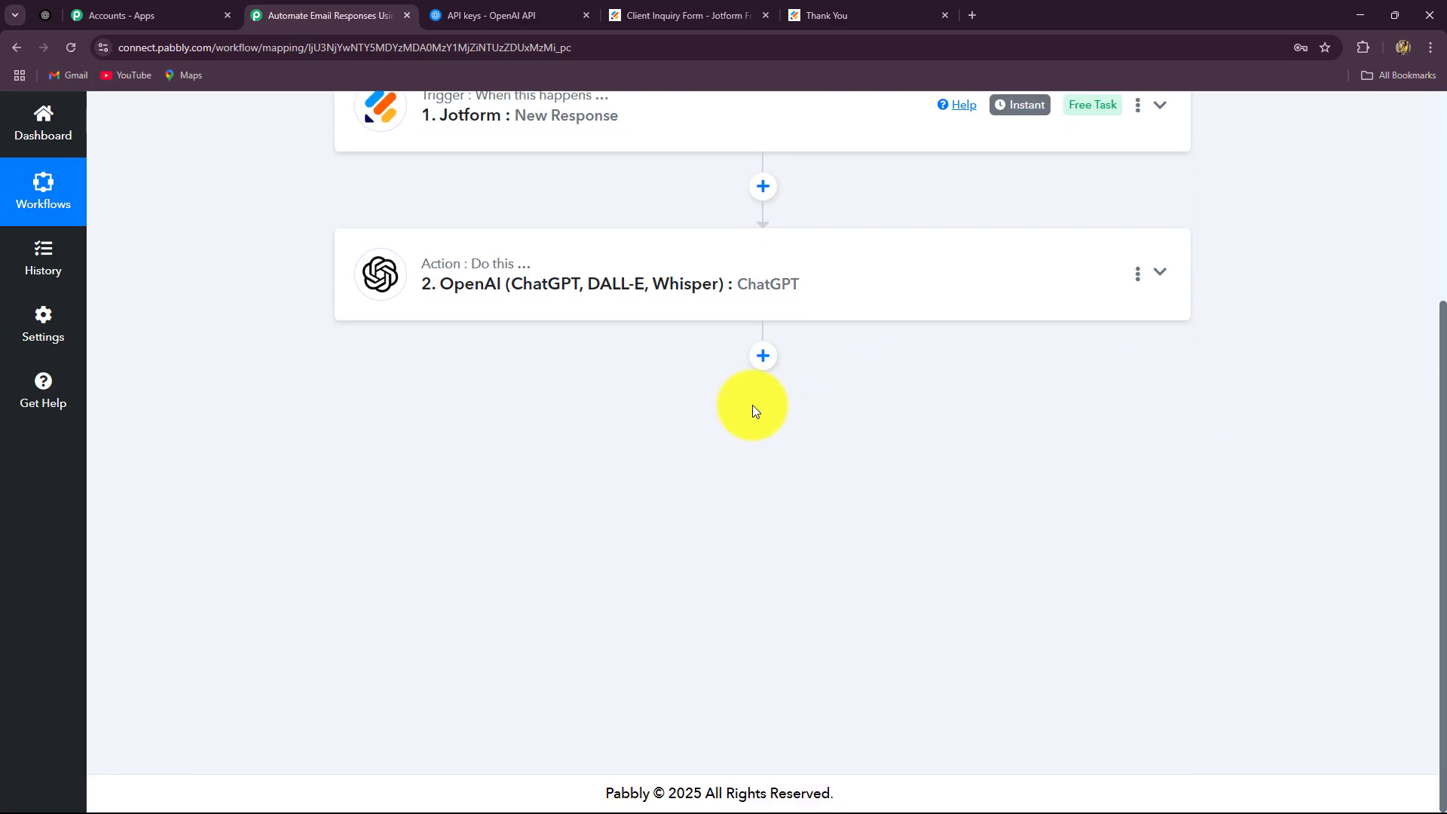
left_click(764, 358)
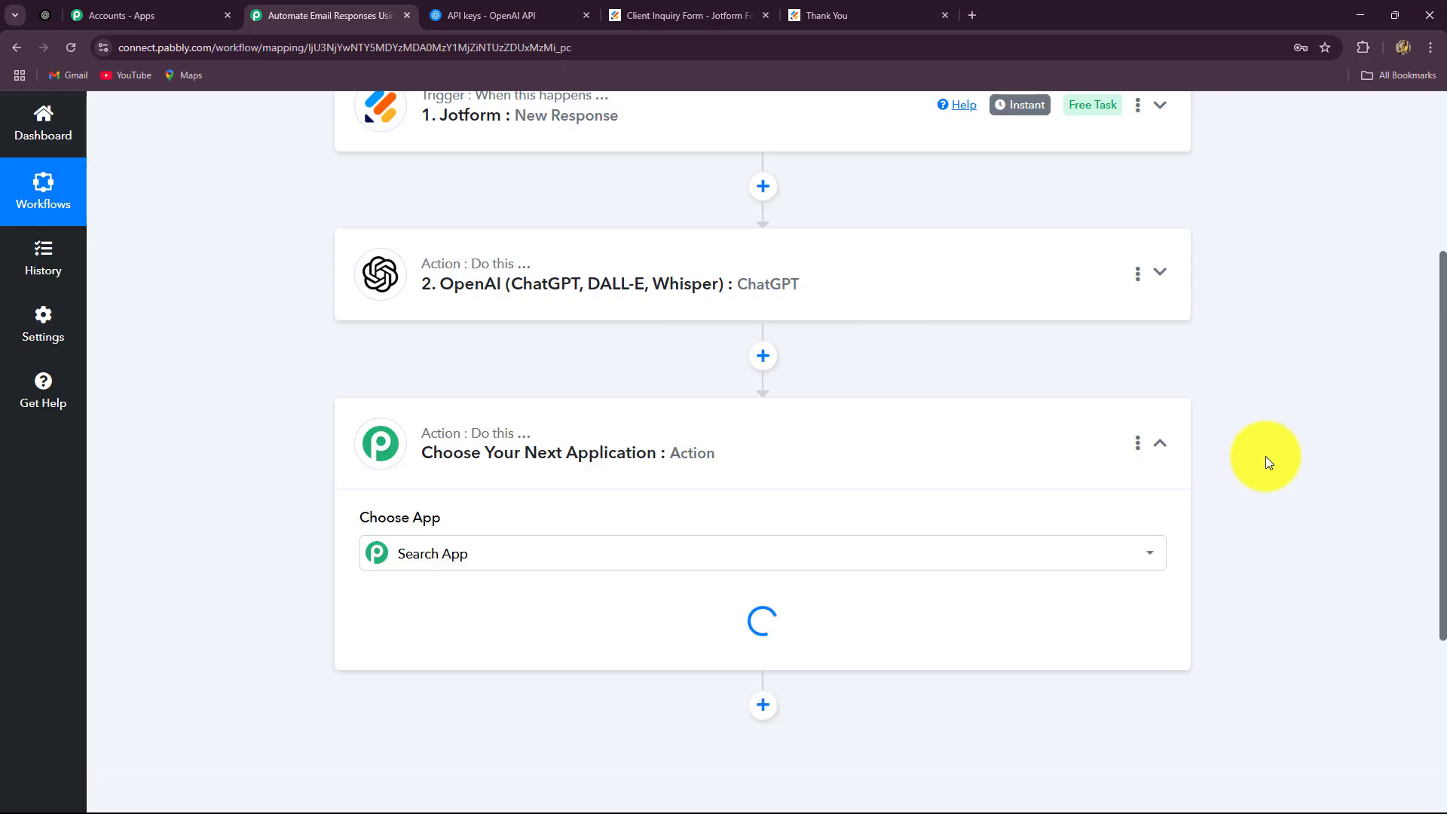
scroll(603, 468, "down", 2)
left_click(468, 416)
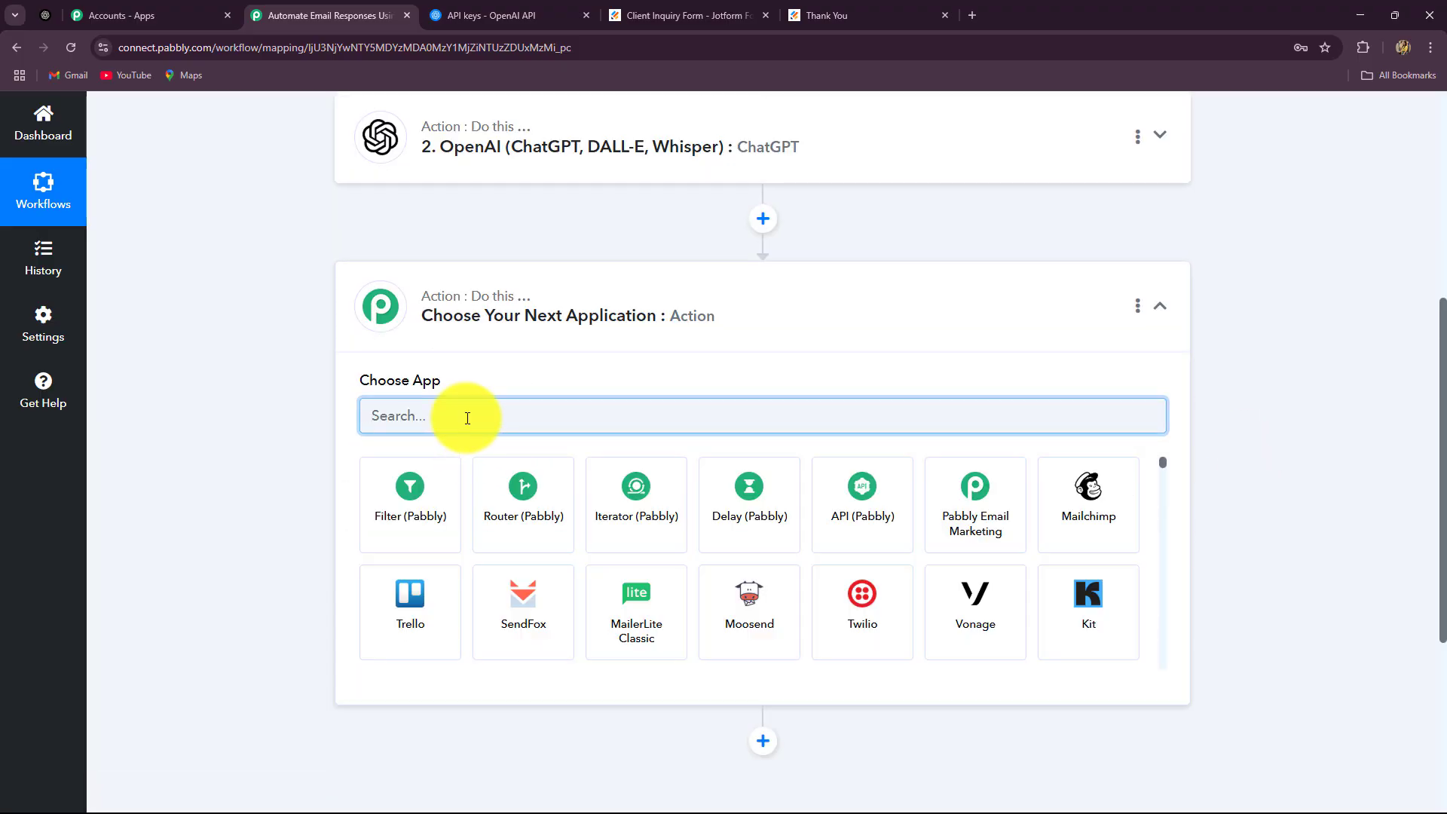
type("Gma")
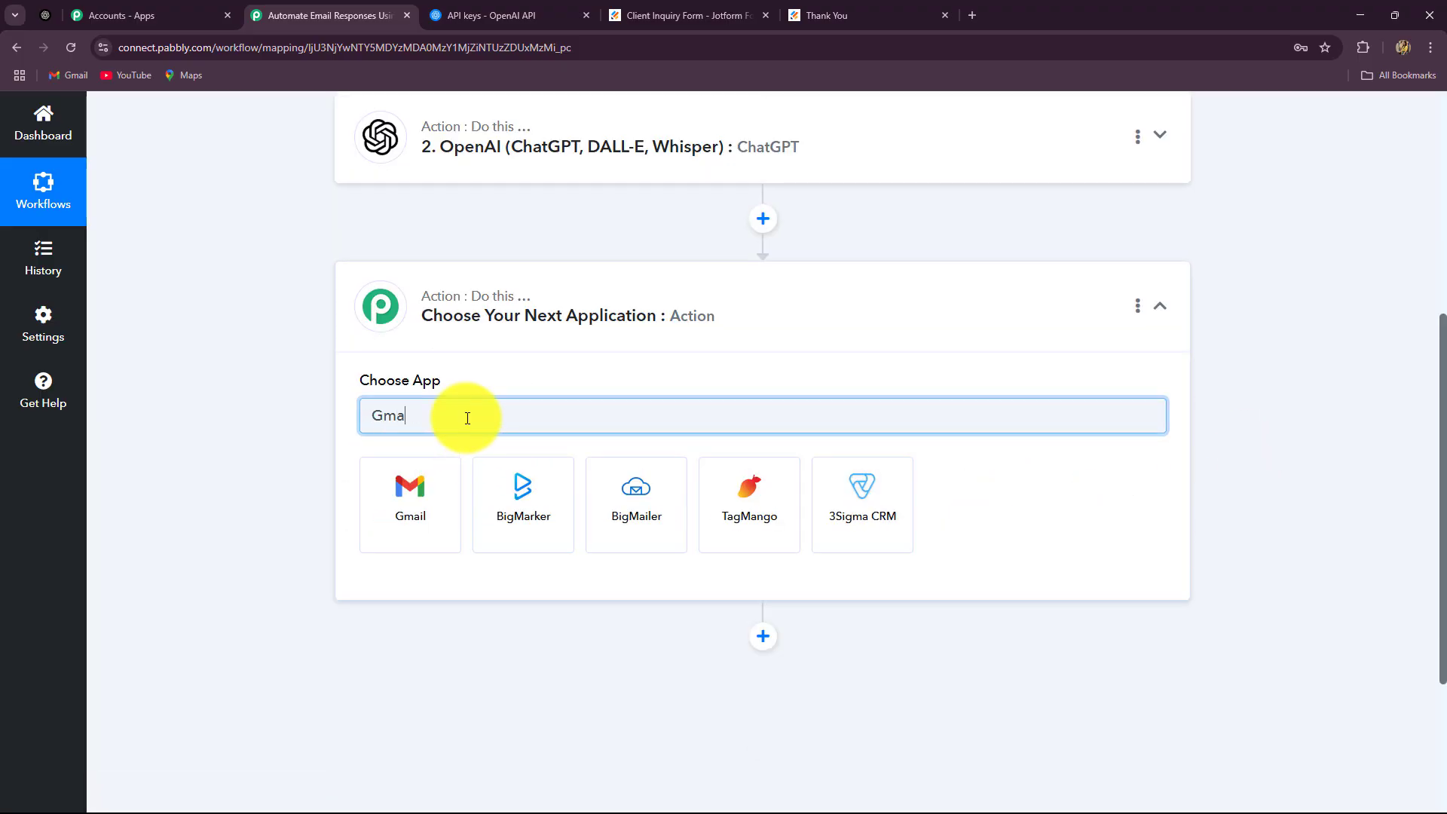
left_click(386, 533)
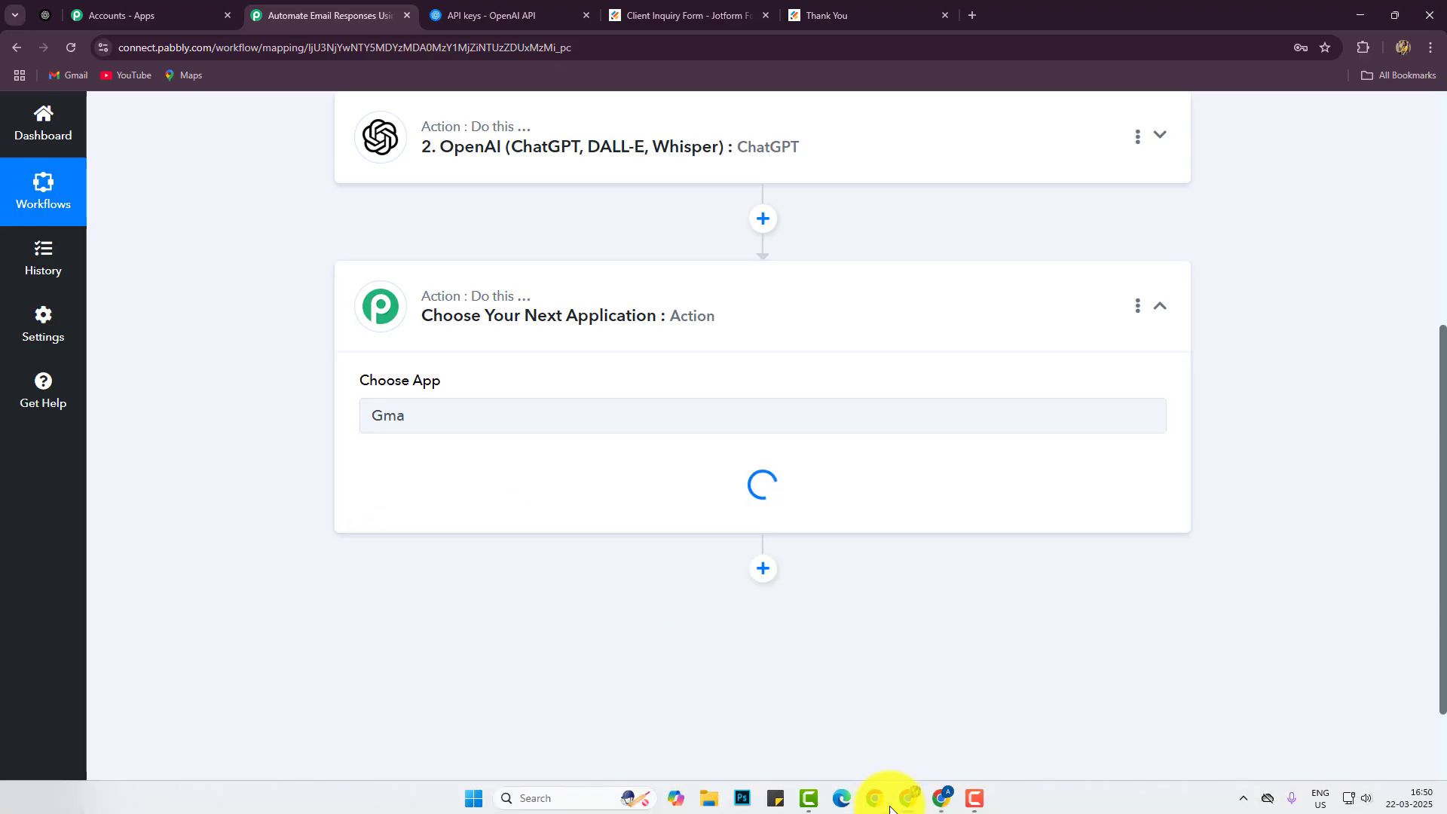
Choose Send Email (V1) as the action event and save the existing Gmail #12 connection
left_click(412, 512)
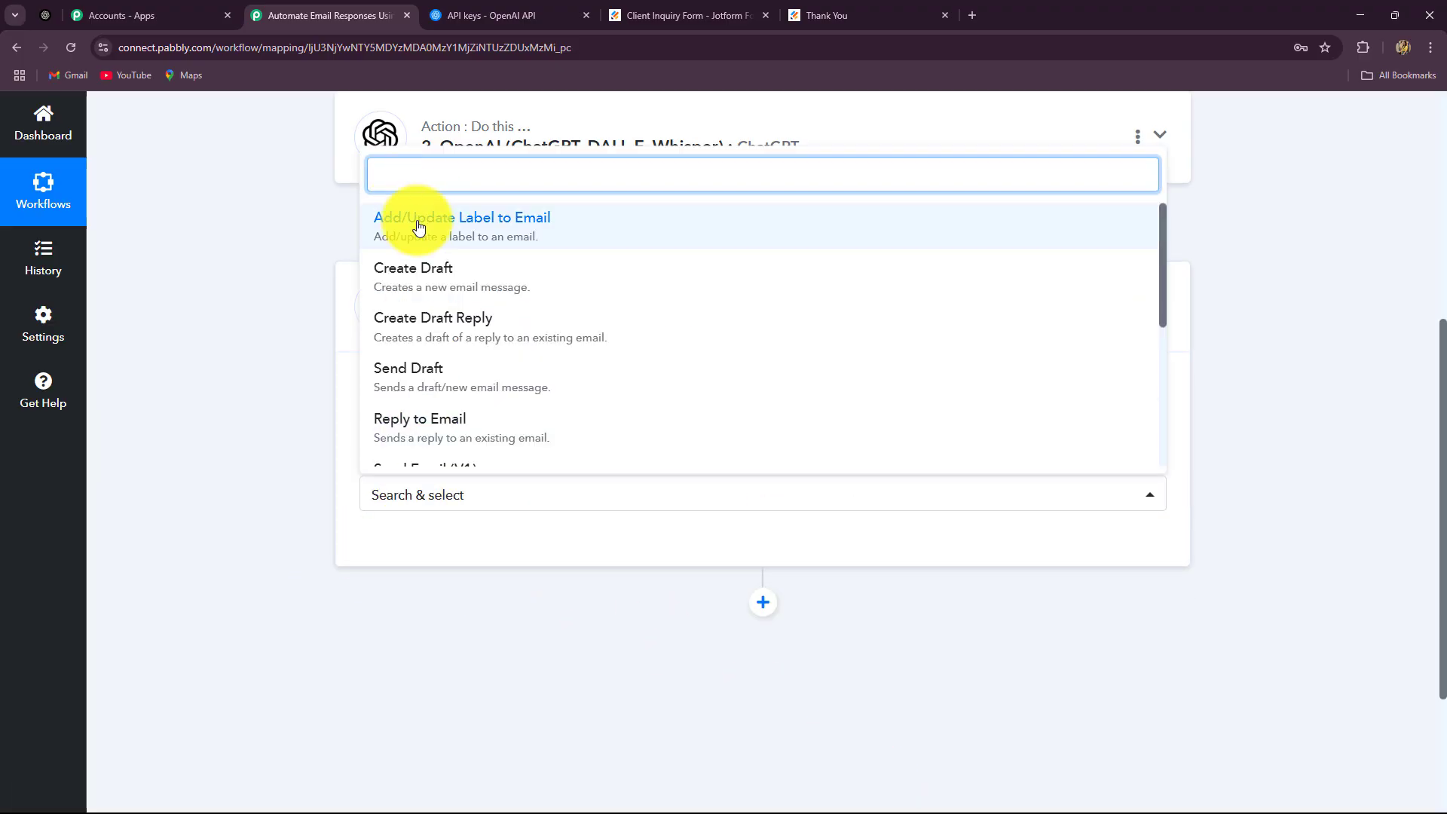
type("send")
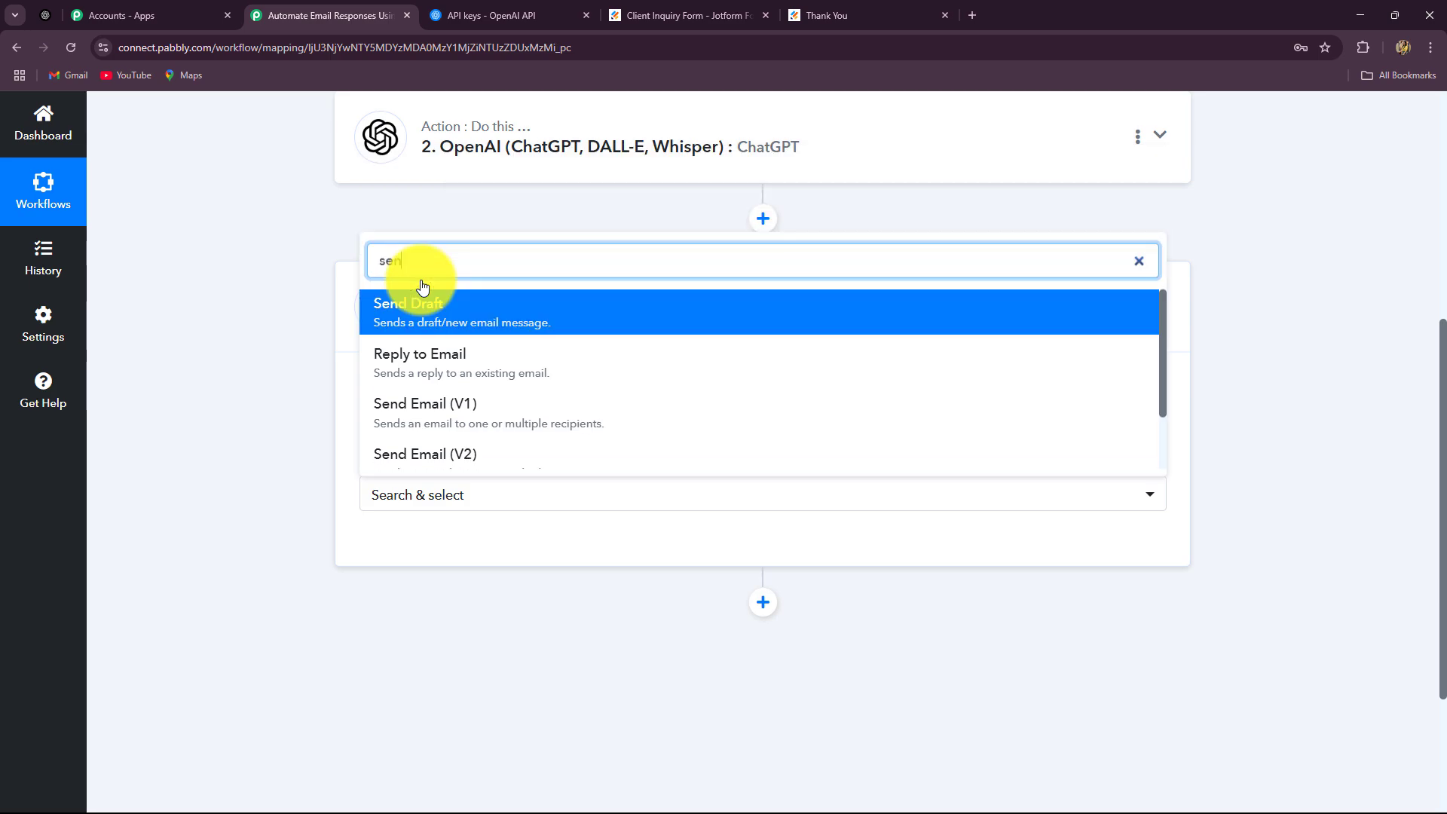
left_click(436, 407)
left_click(430, 543)
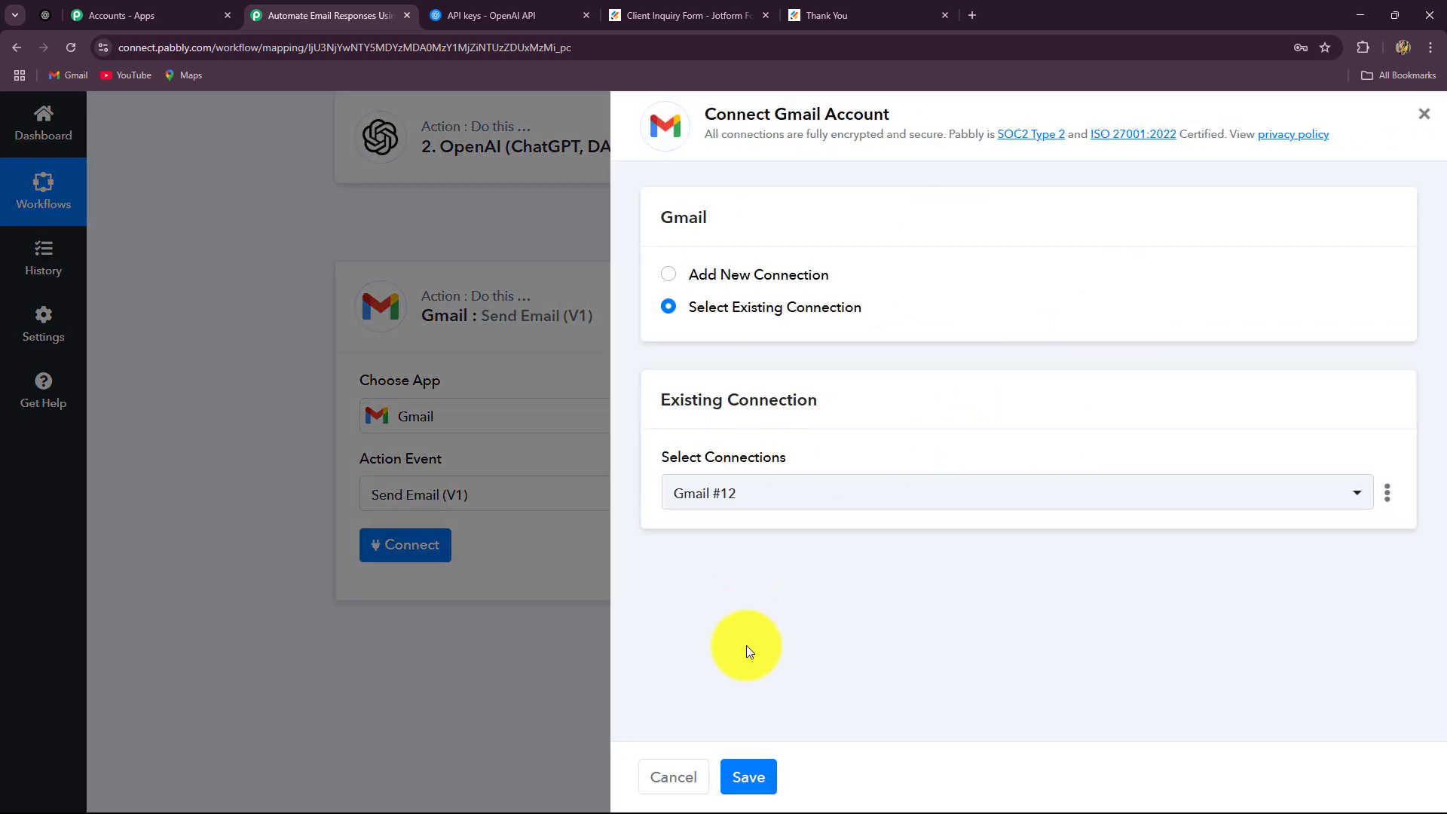
left_click(743, 777)
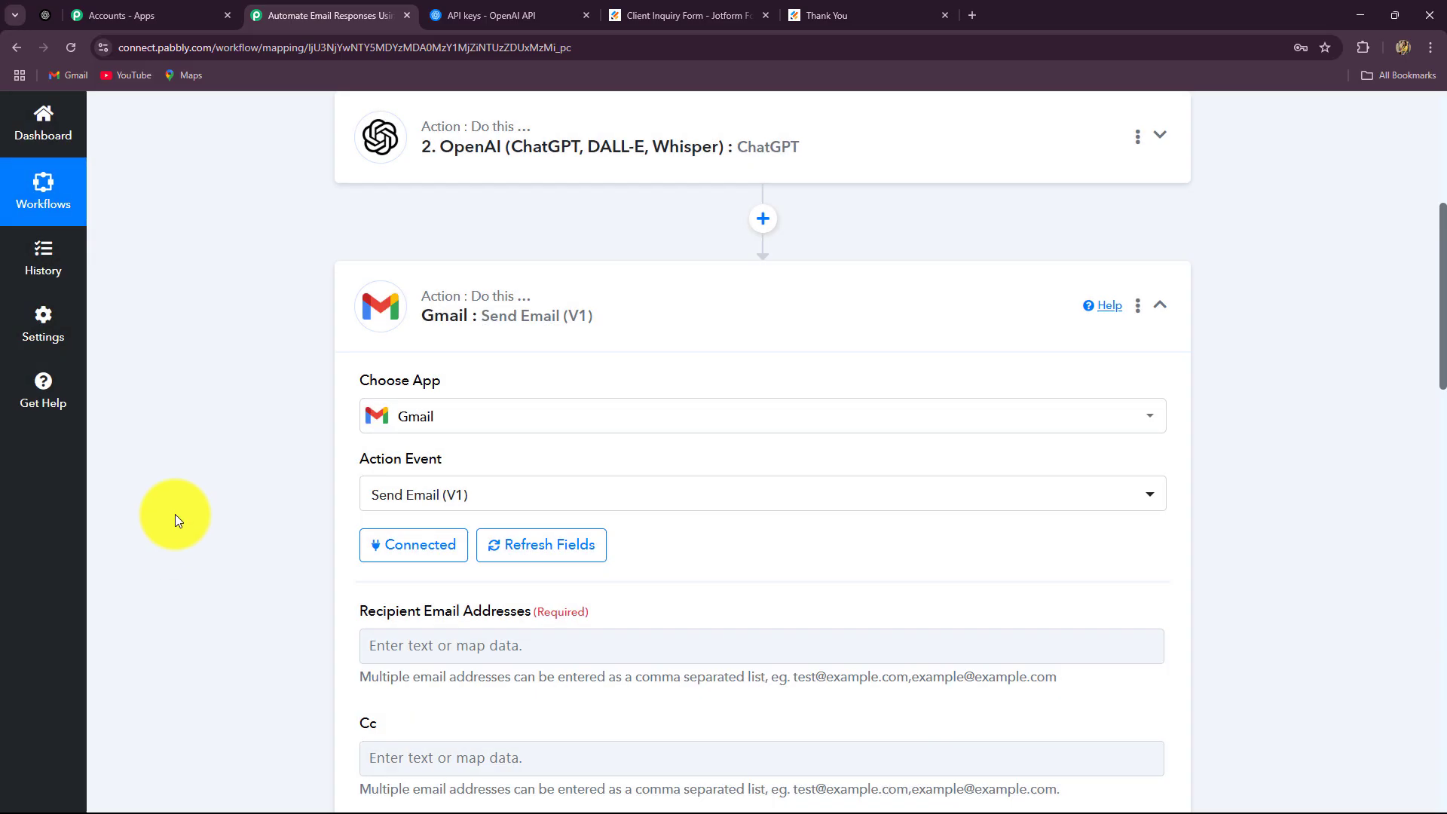
Map the Jotform New Response Q4 Email into Recipient Email Addresses
scroll(175, 514, "down", 4)
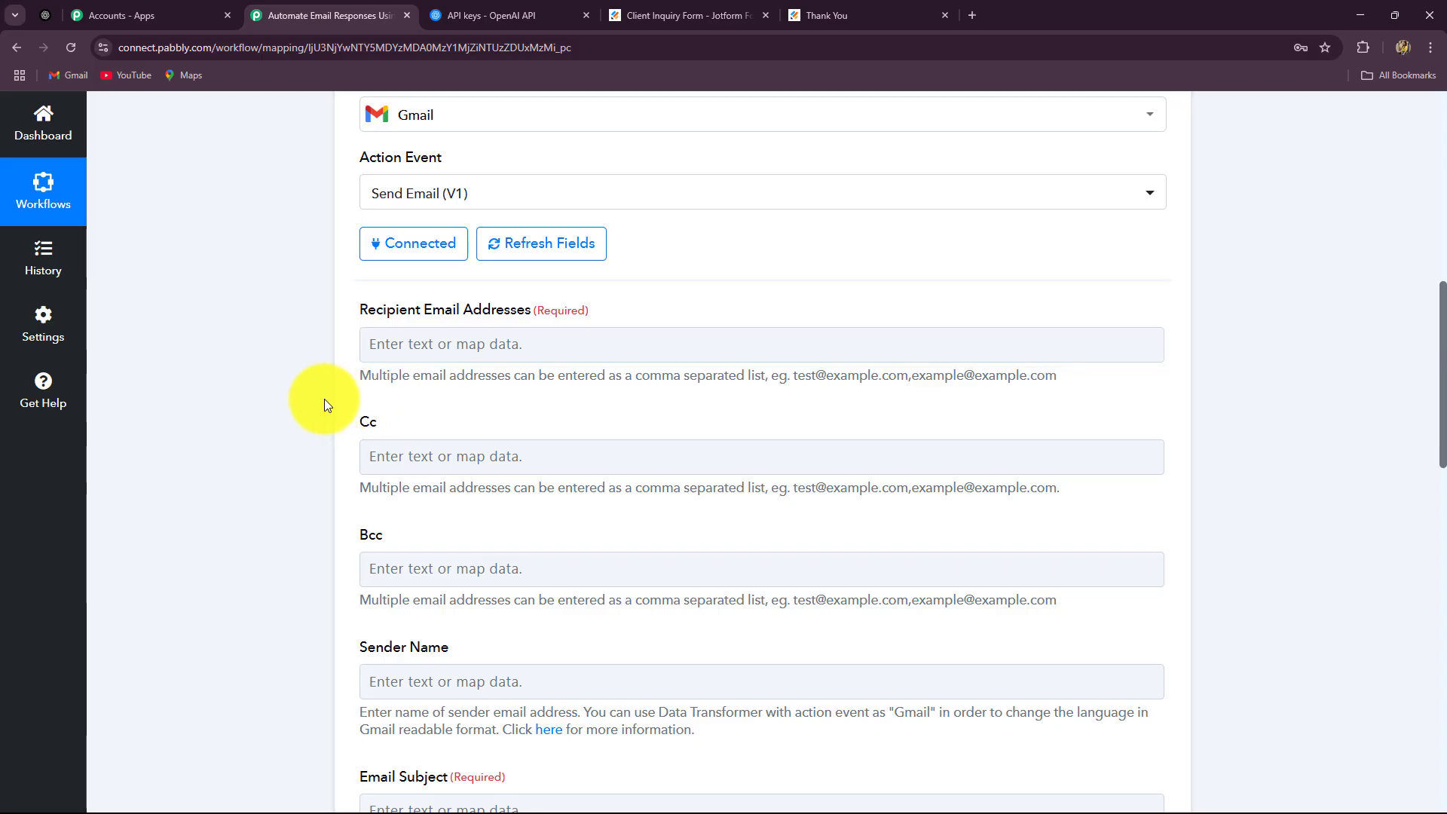
scroll(365, 365, "down", 2)
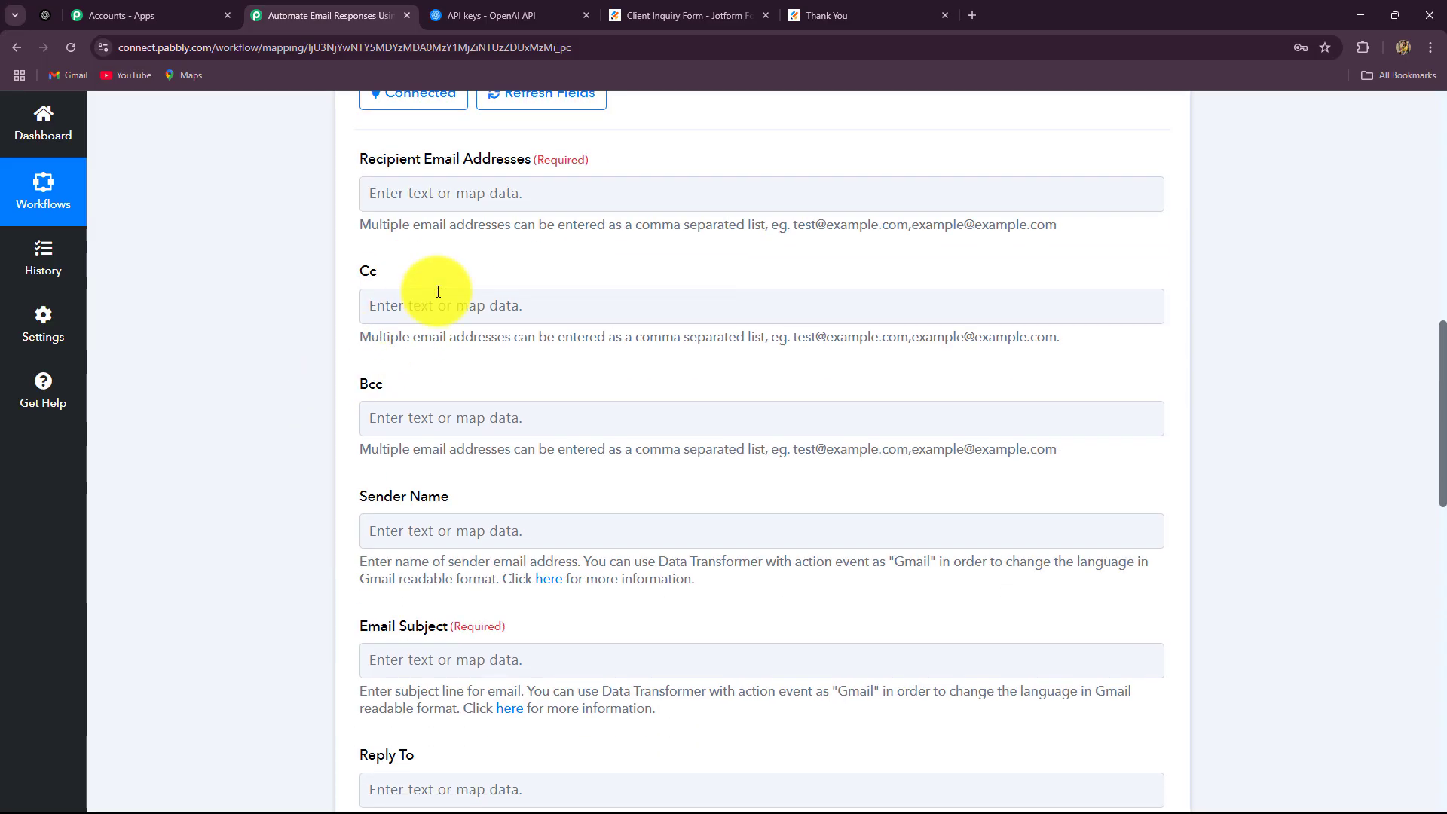
left_click(500, 197)
left_click(495, 356)
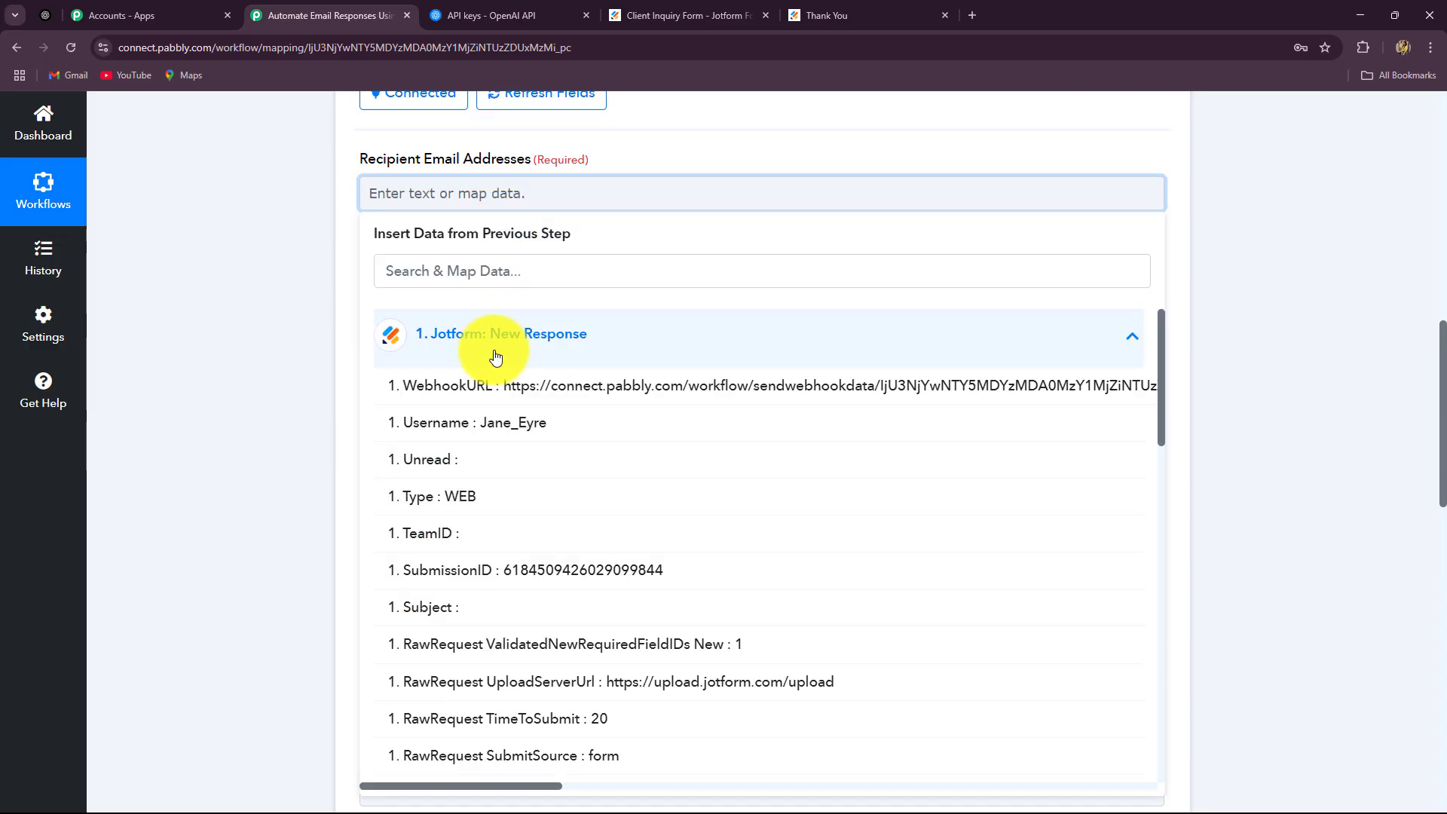
scroll(624, 645, "down", 2)
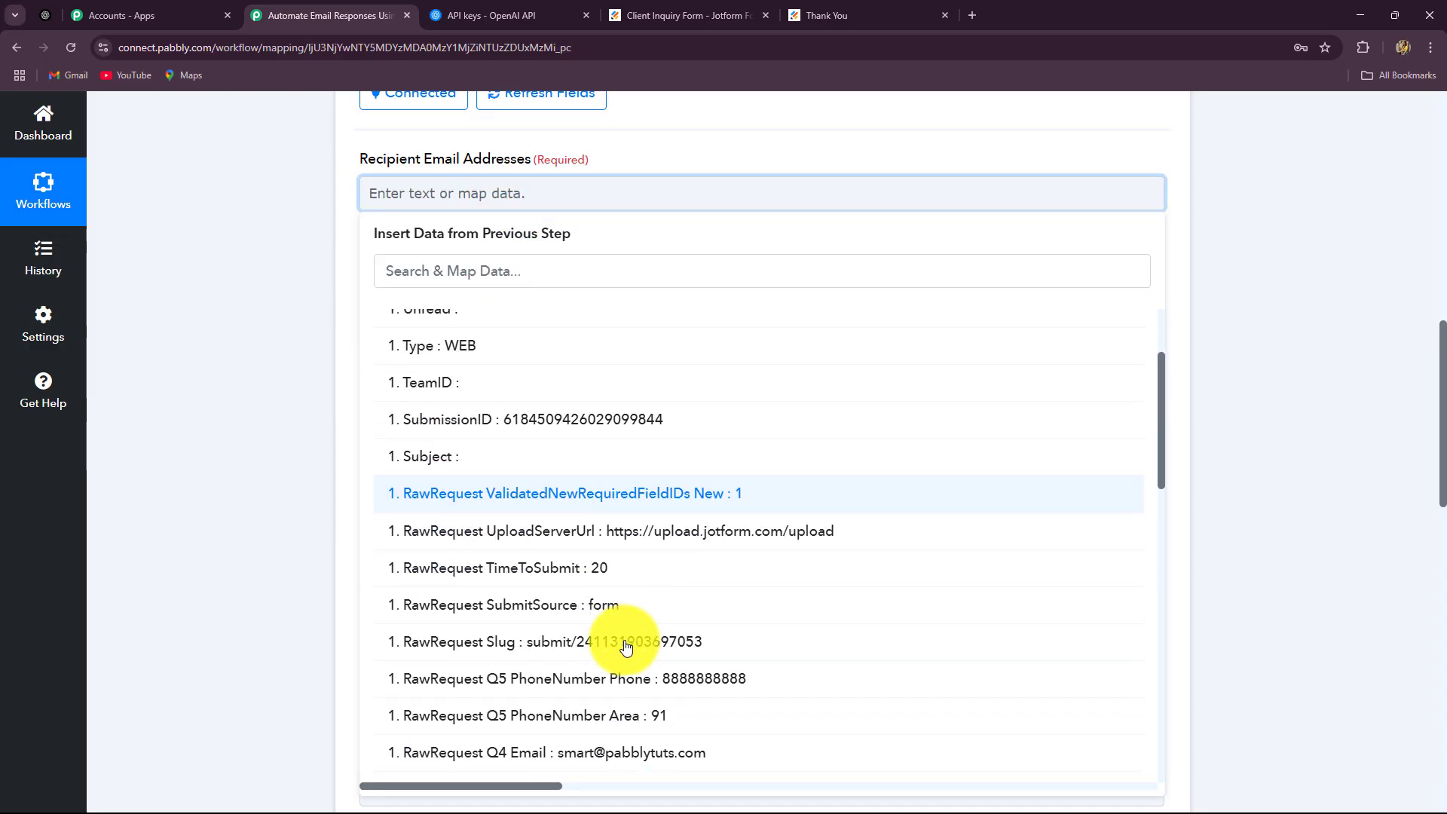
left_click(645, 752)
left_click(249, 450)
Enter 'Digital Dynamics' as the Sender Name
scroll(518, 294, "down", 2)
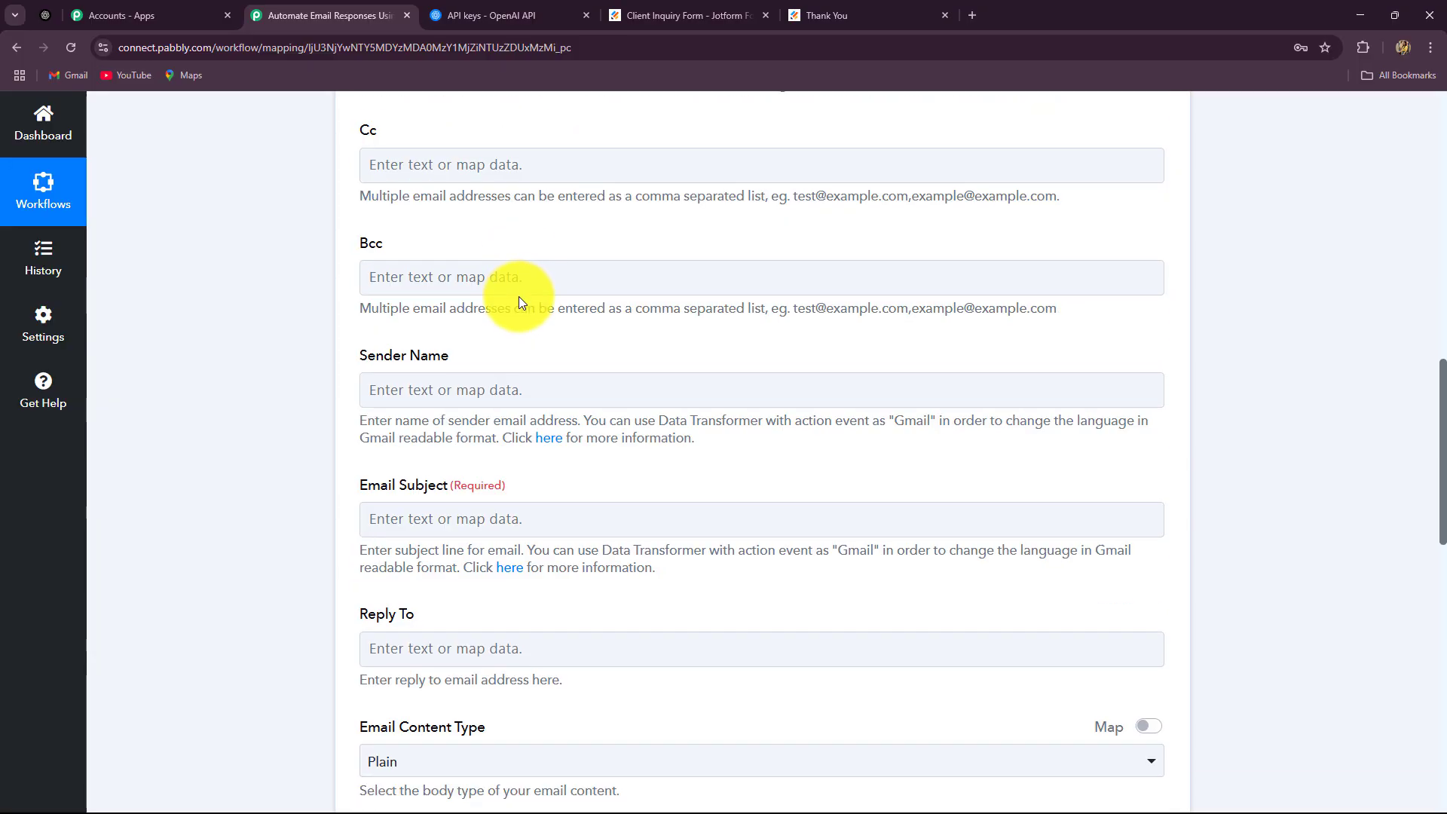
scroll(518, 302, "down", 2)
left_click(381, 237)
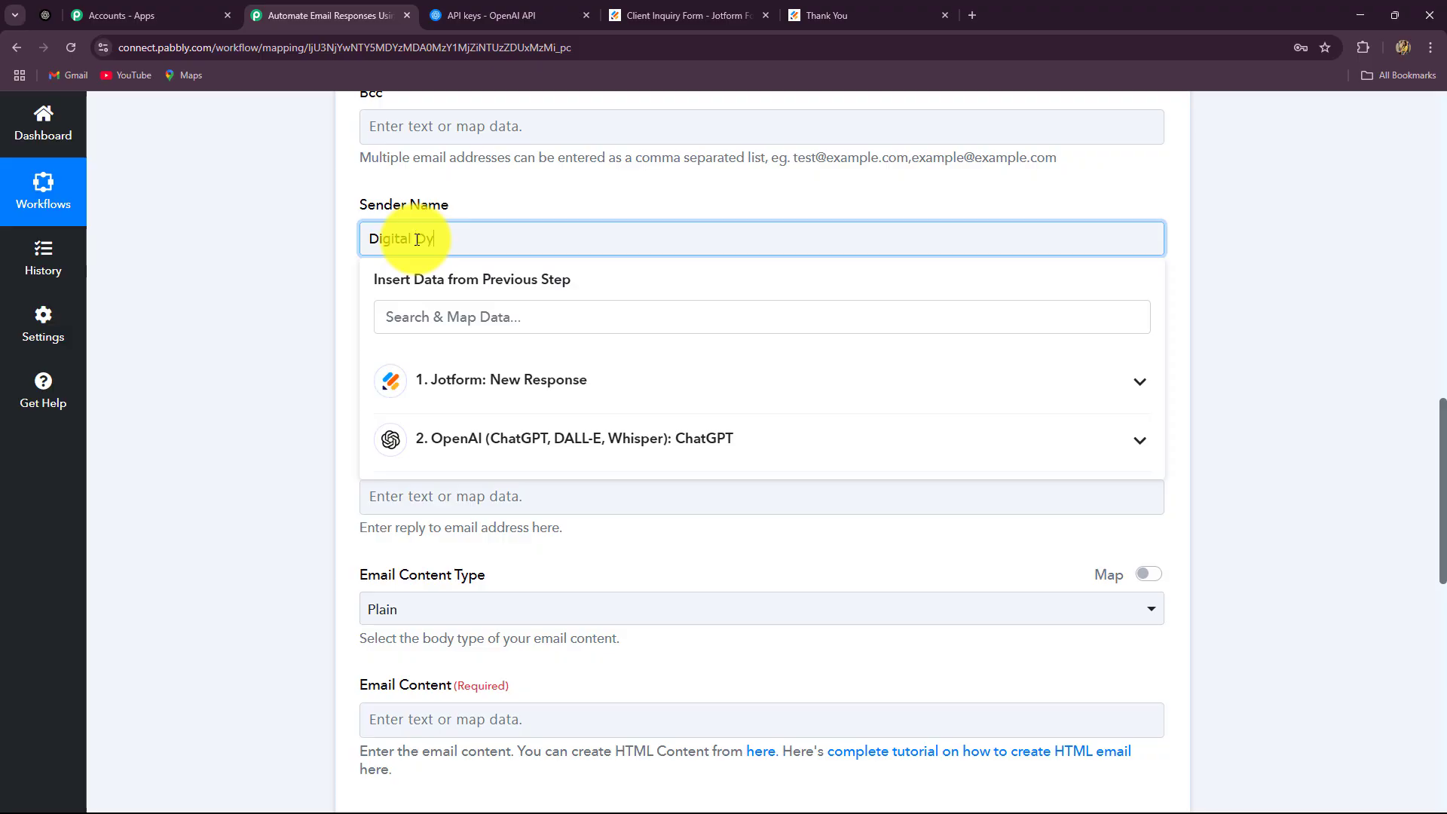
type("Digital Dynamics")
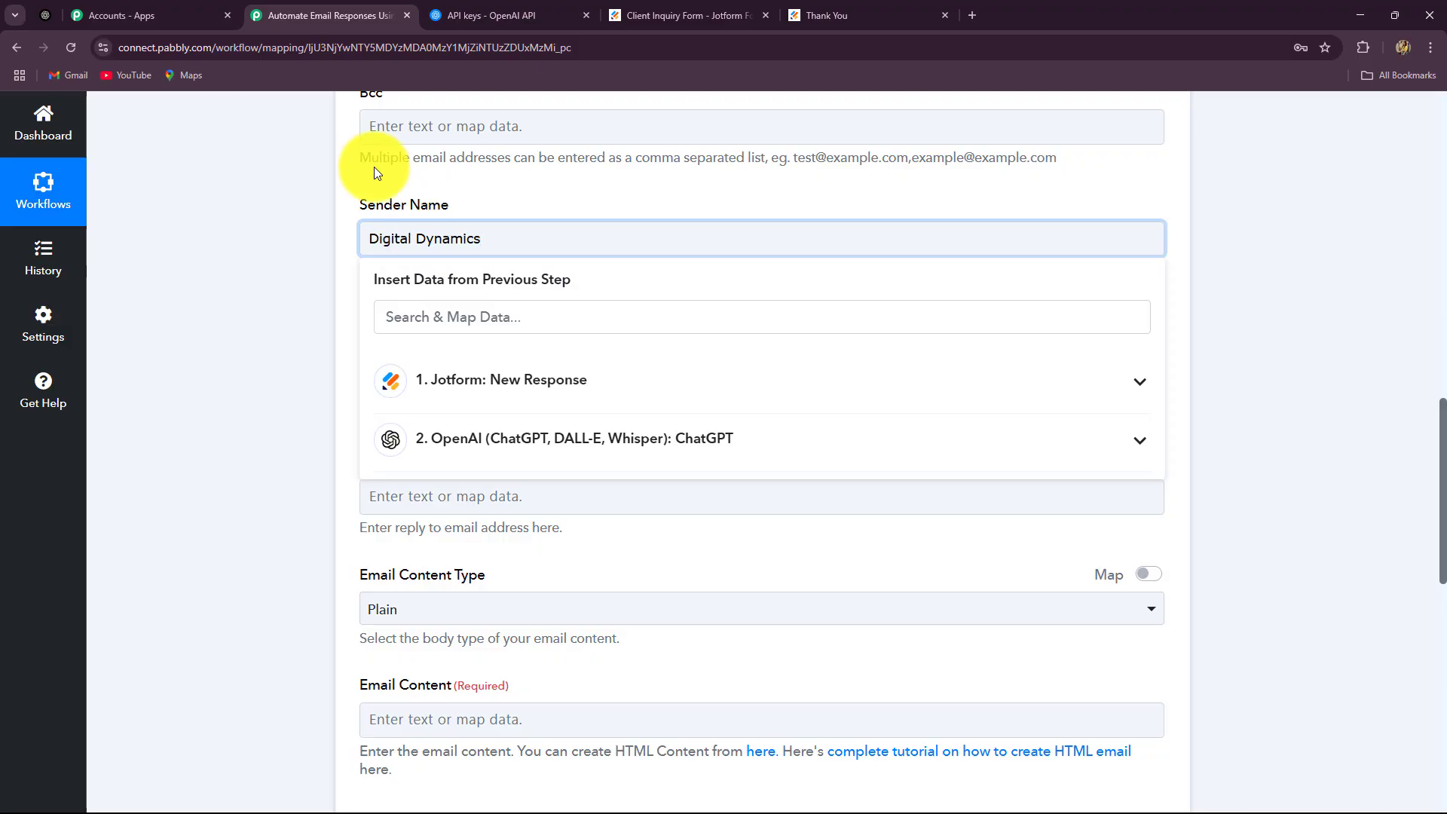
left_click(252, 323)
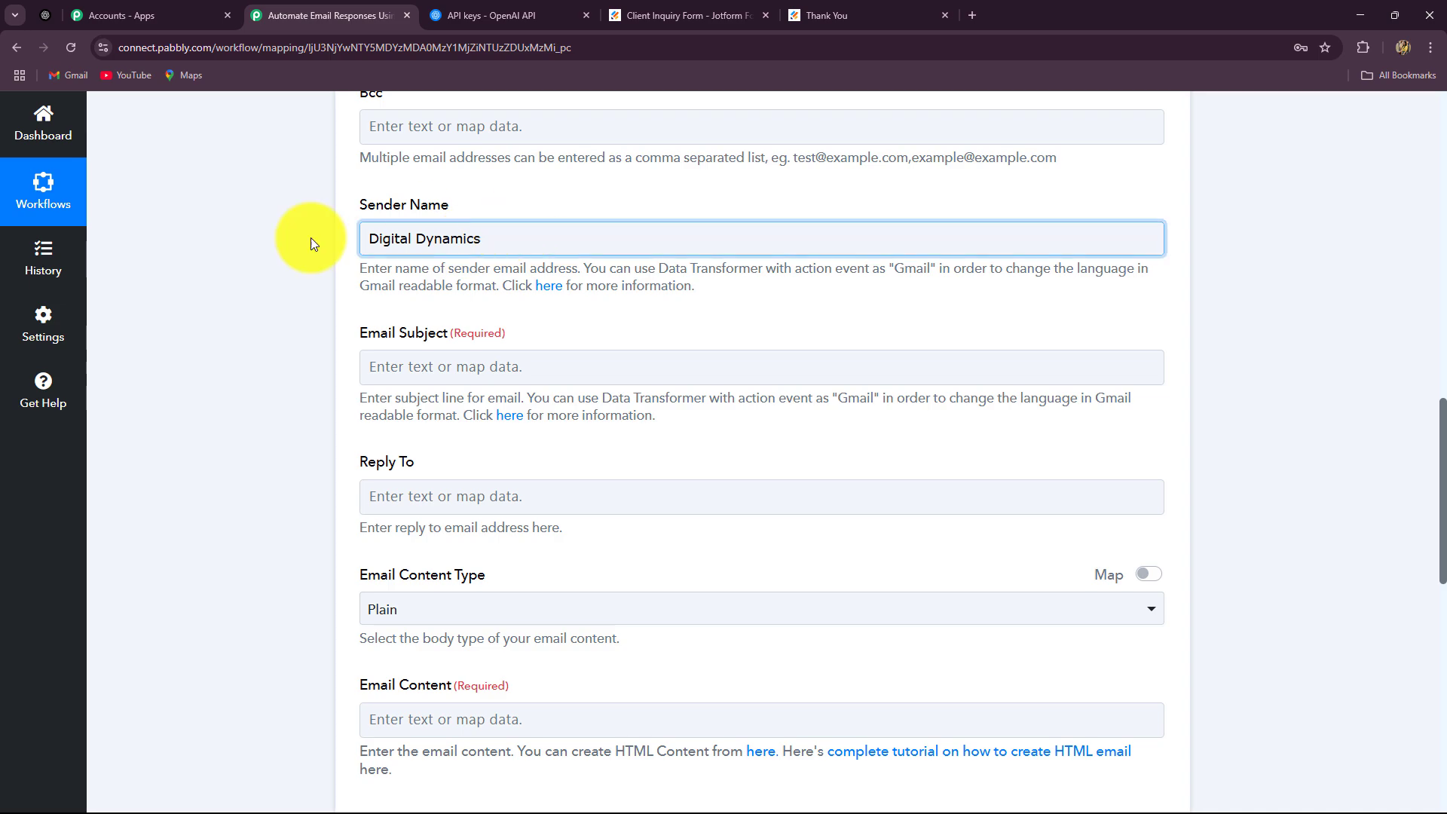
left_click(507, 233)
left_click_drag(507, 233, 314, 275)
left_click(206, 355)
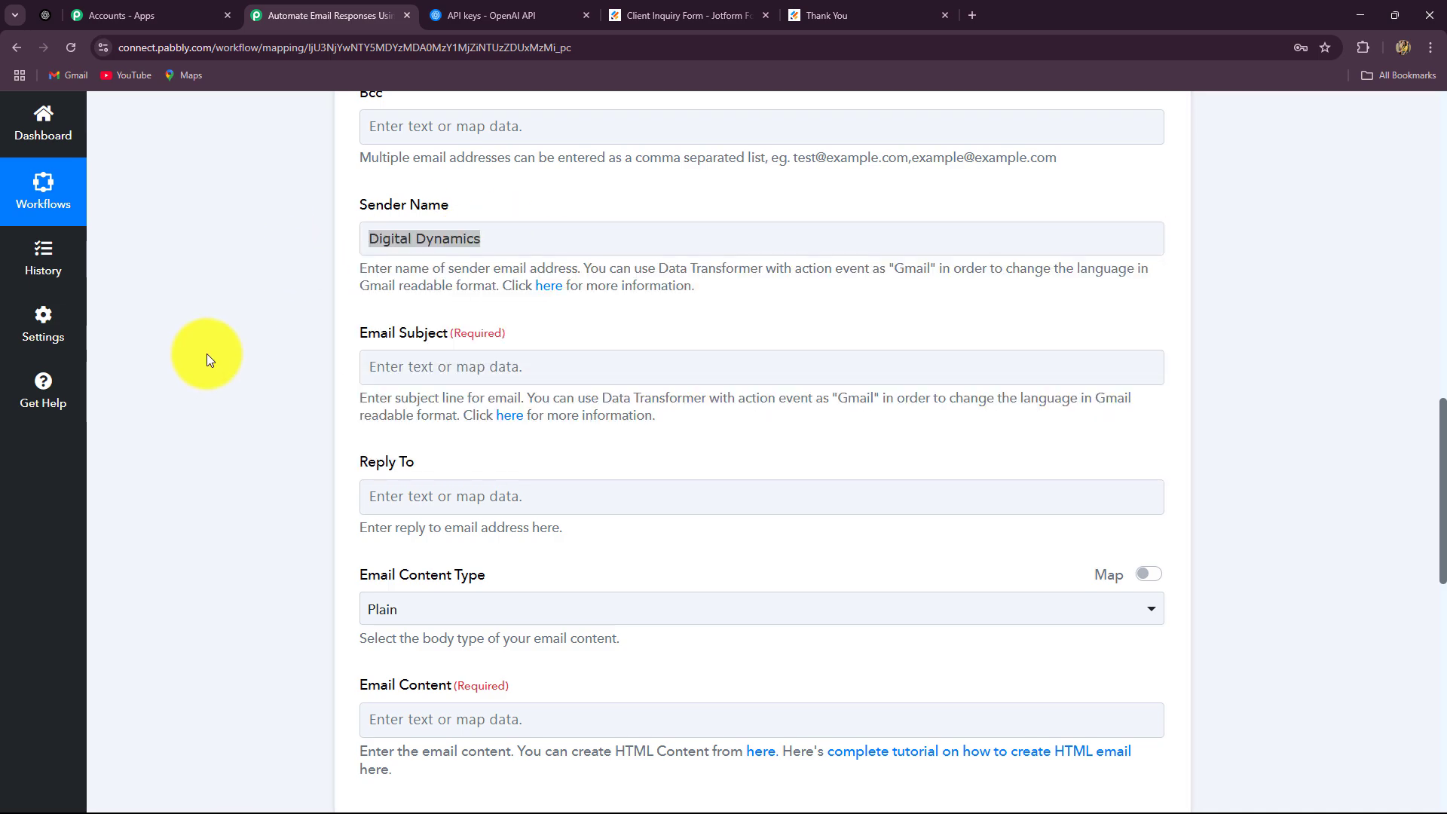
scroll(207, 354, "down", 2)
Map ChatGPT's Message Content Subject into the Email Subject field
left_click(380, 217)
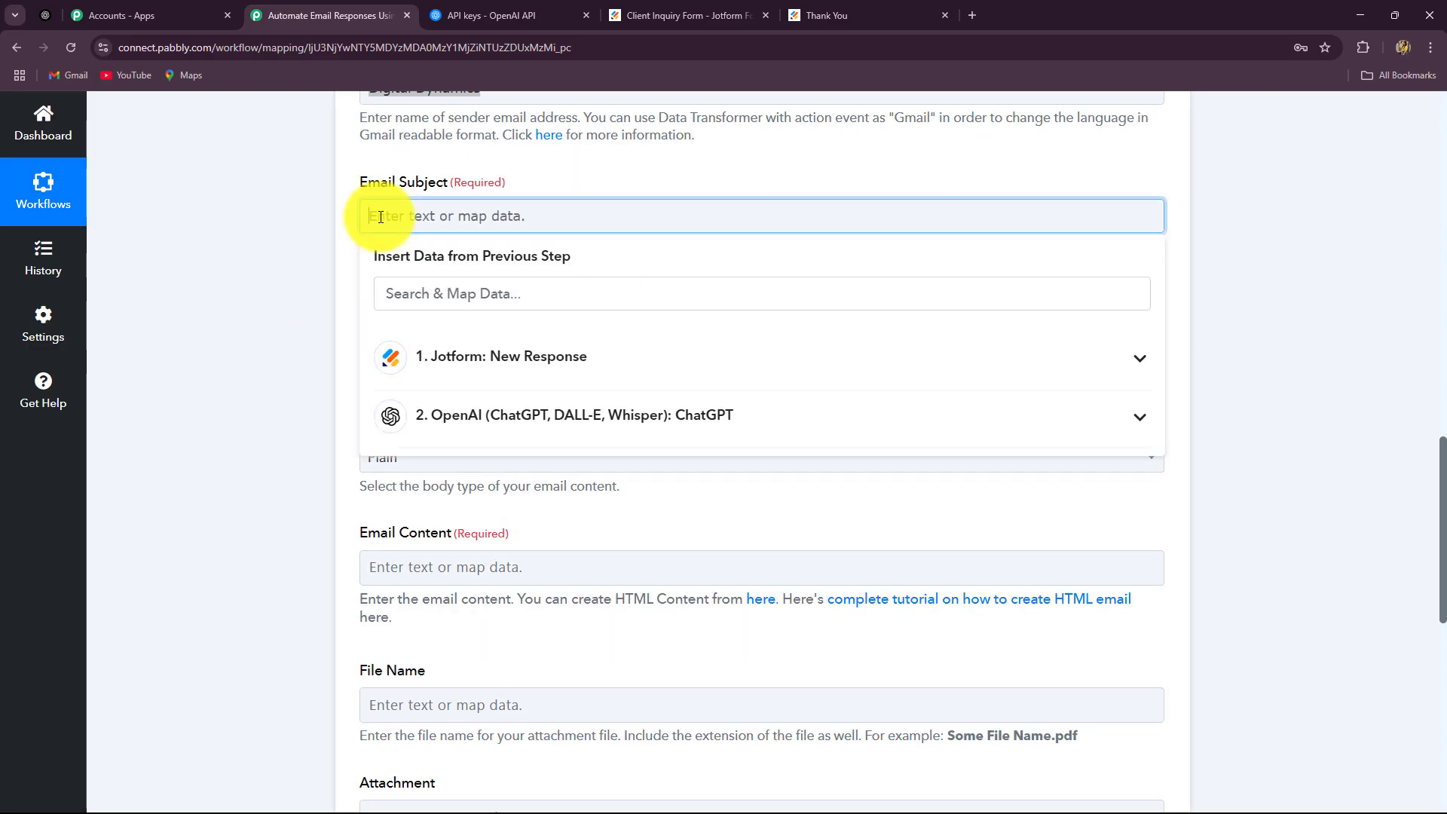
left_click(422, 417)
left_click(664, 689)
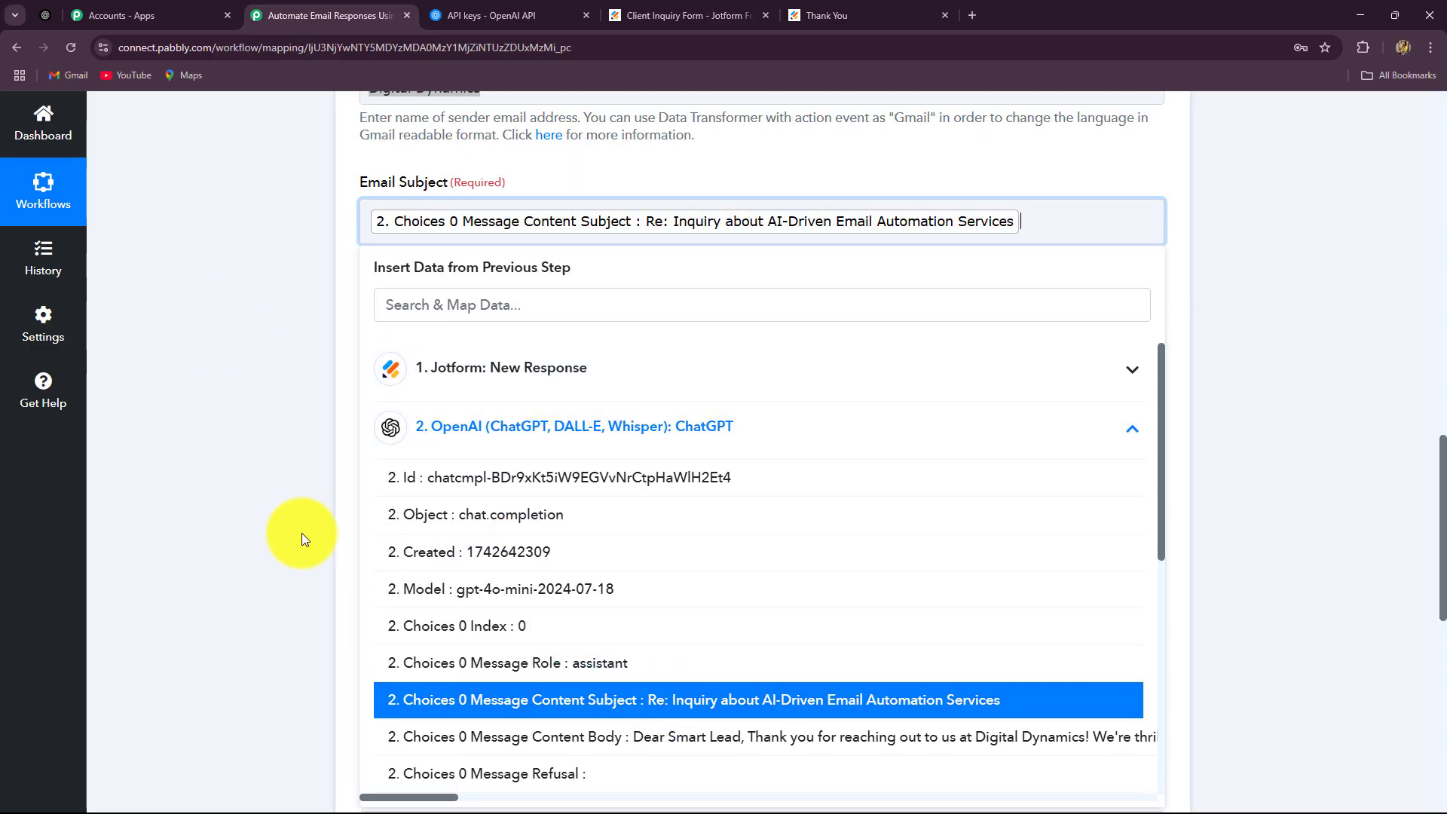
left_click(318, 283)
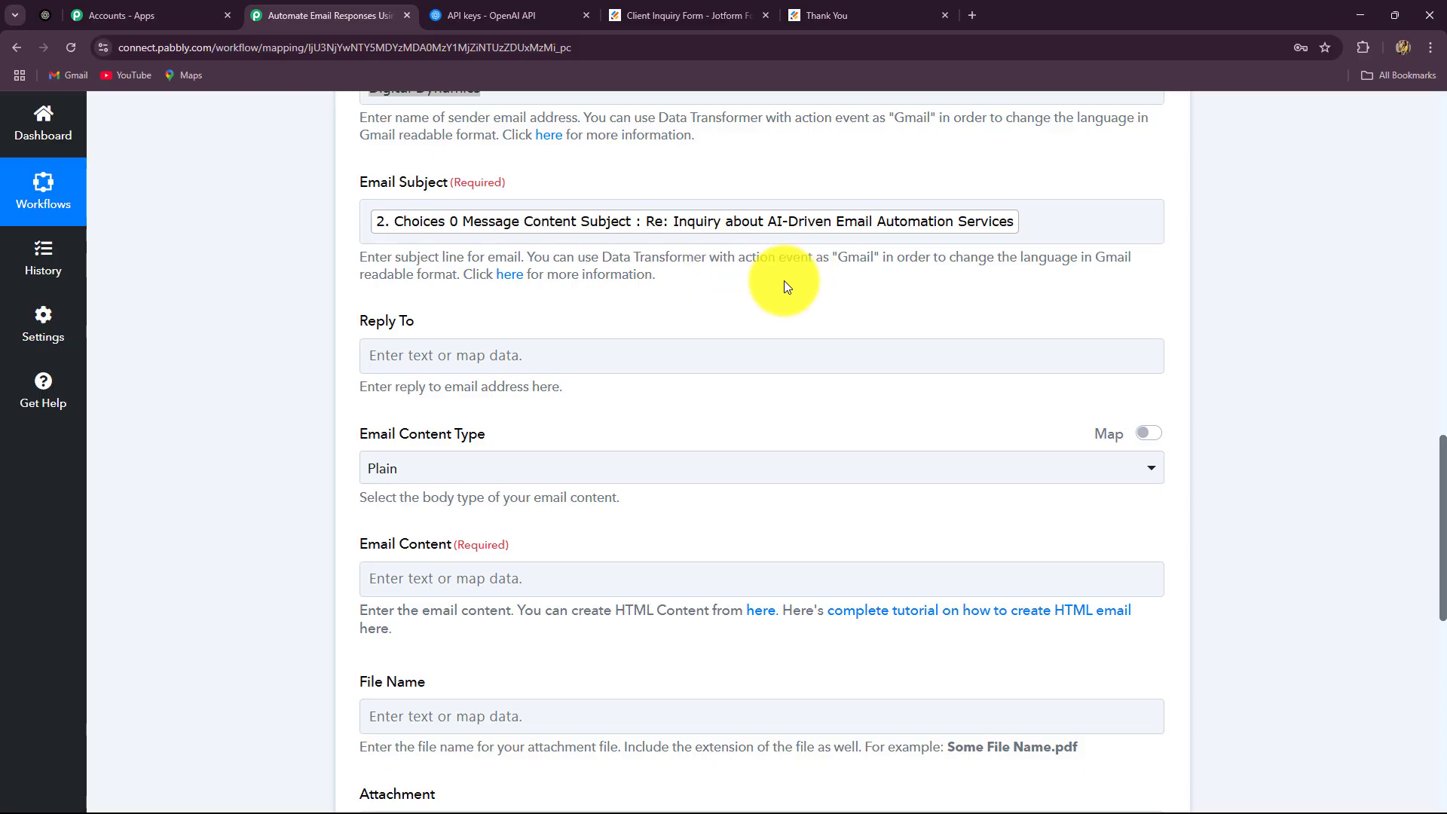
Map ChatGPT's Message Content Body into the Email Content field
scroll(784, 281, "down", 2)
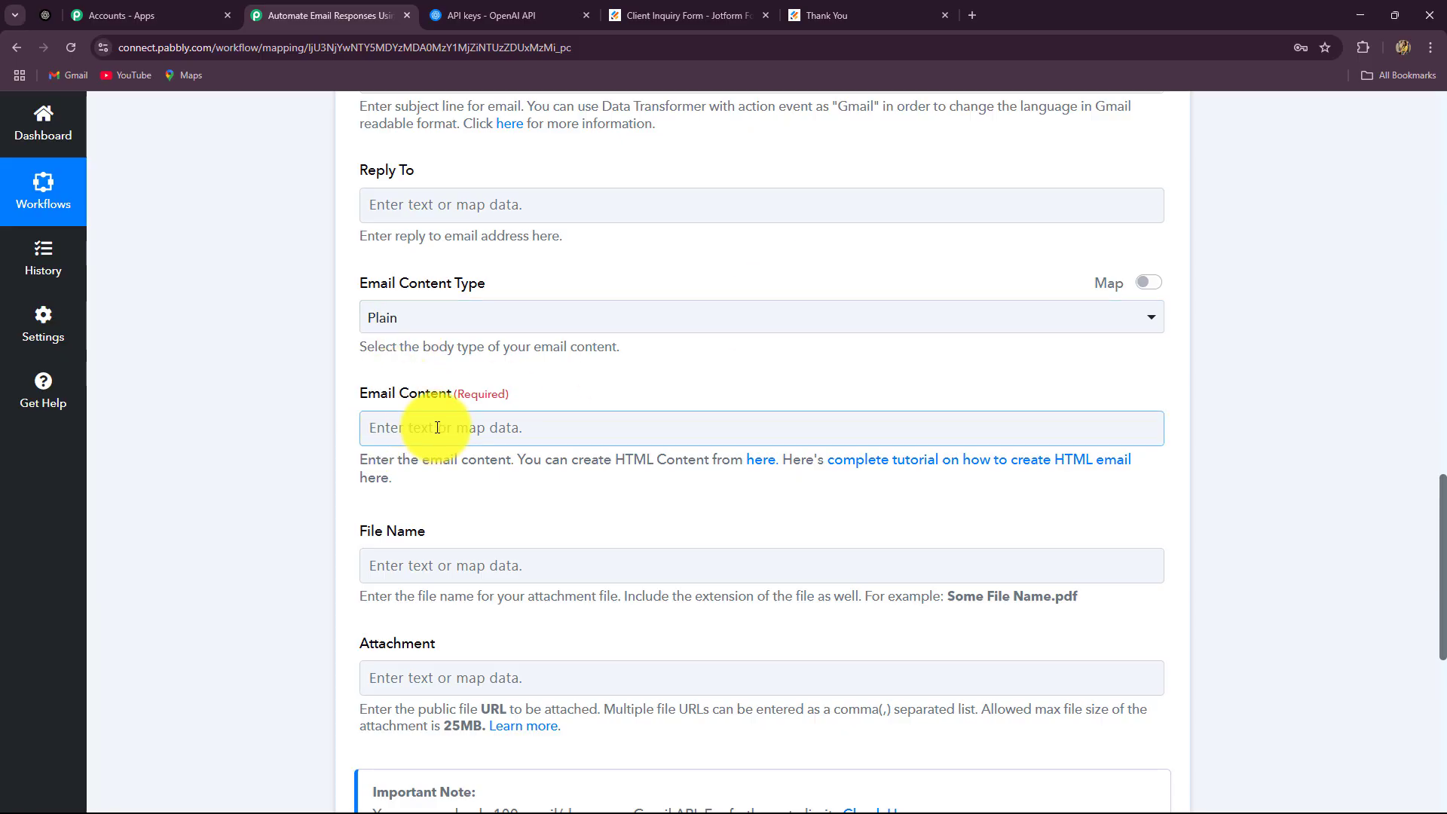
scroll(377, 339, "down", 2)
left_click(398, 291)
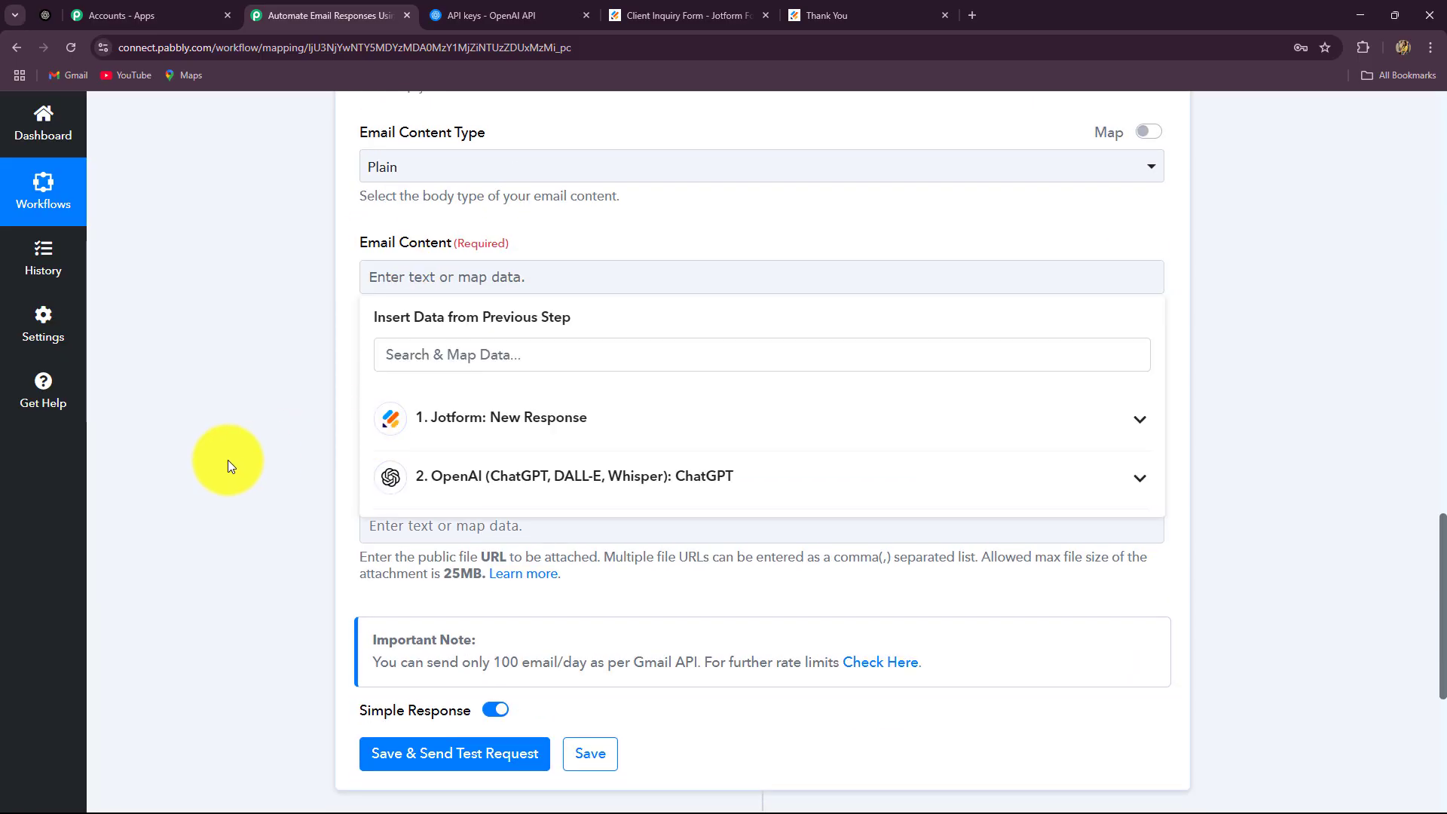
scroll(226, 462, "down", 2)
left_click(595, 324)
left_click(631, 641)
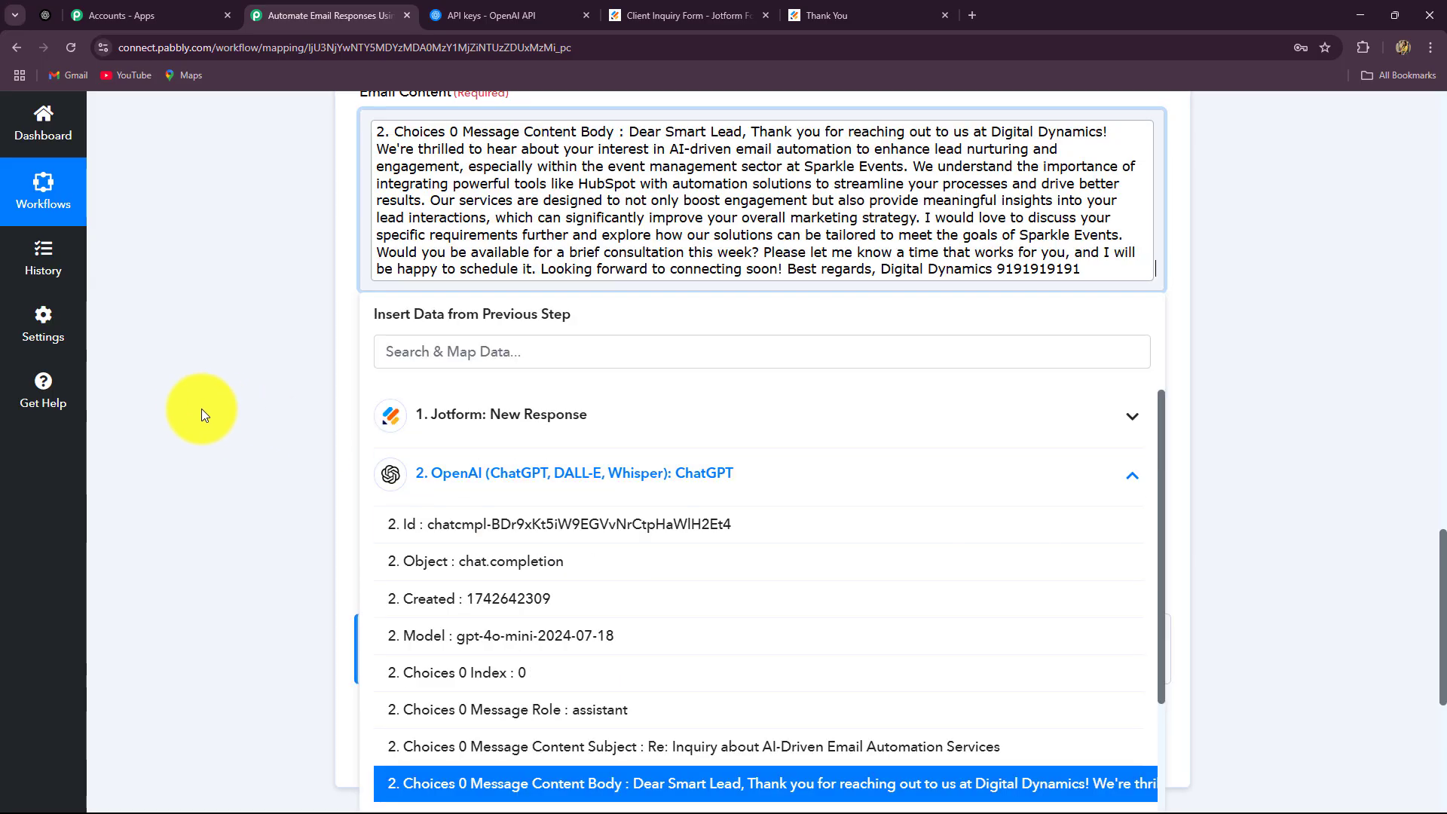
left_click(200, 410)
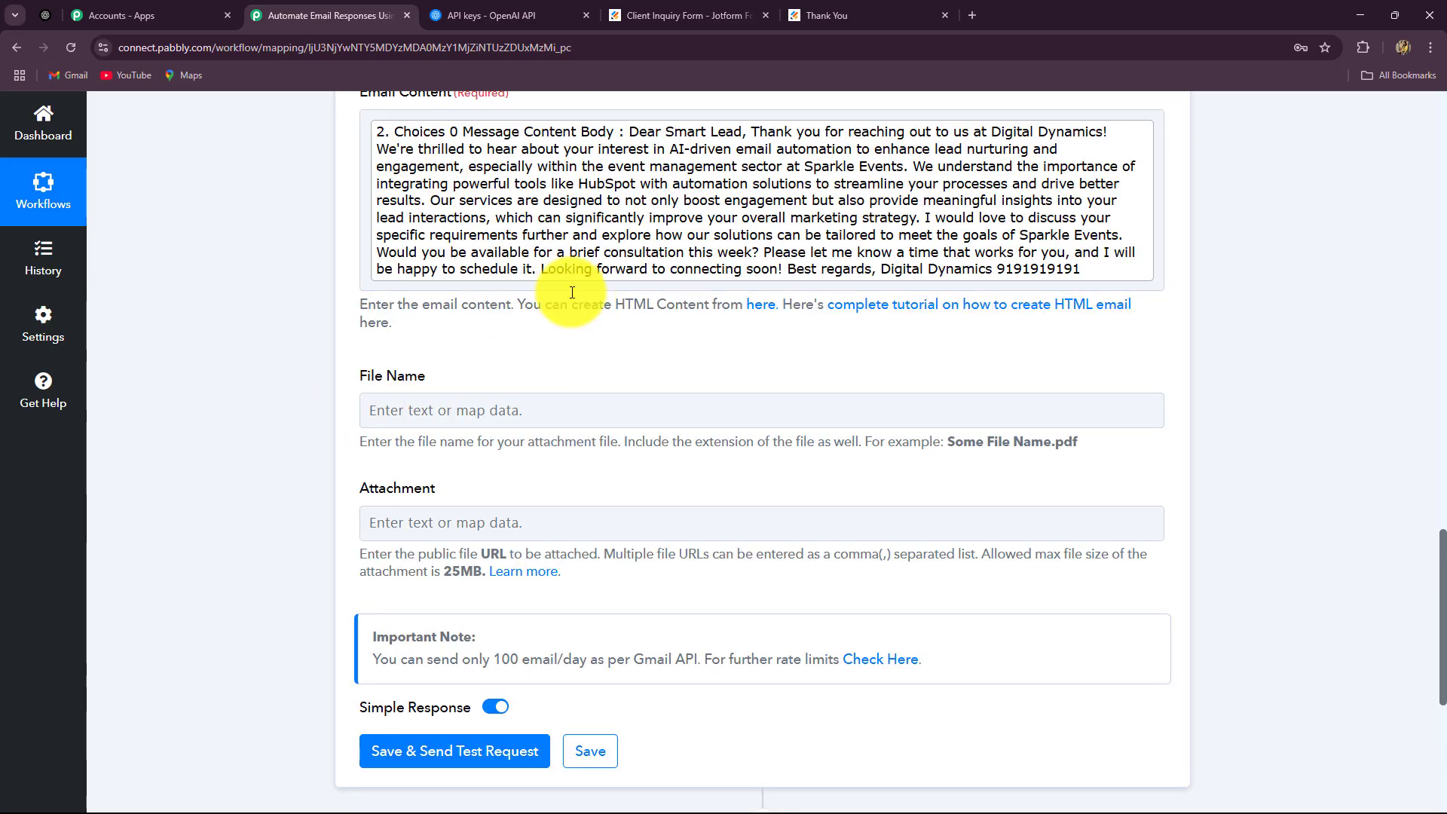
left_click(373, 411)
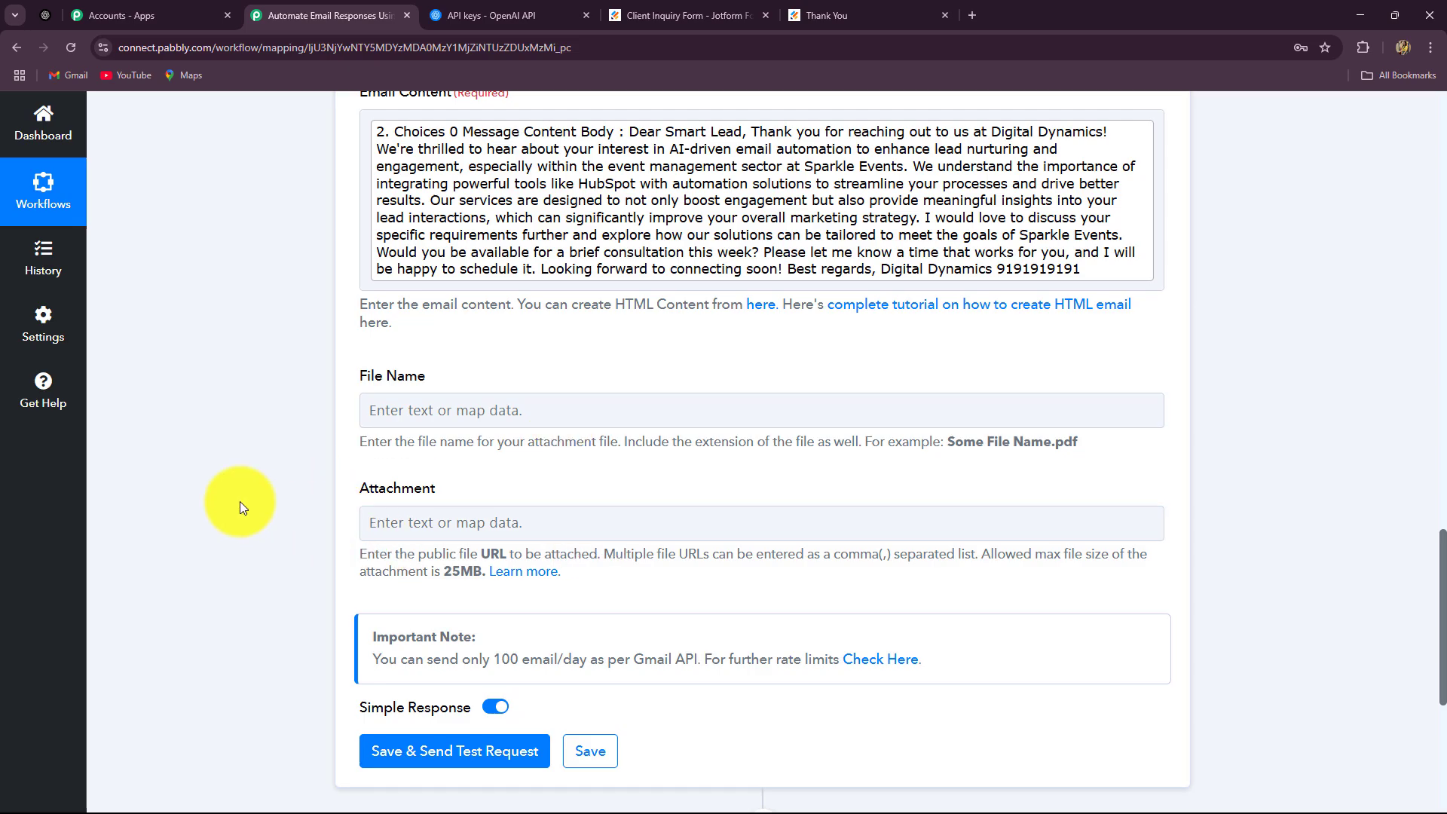
scroll(239, 500, "down", 4)
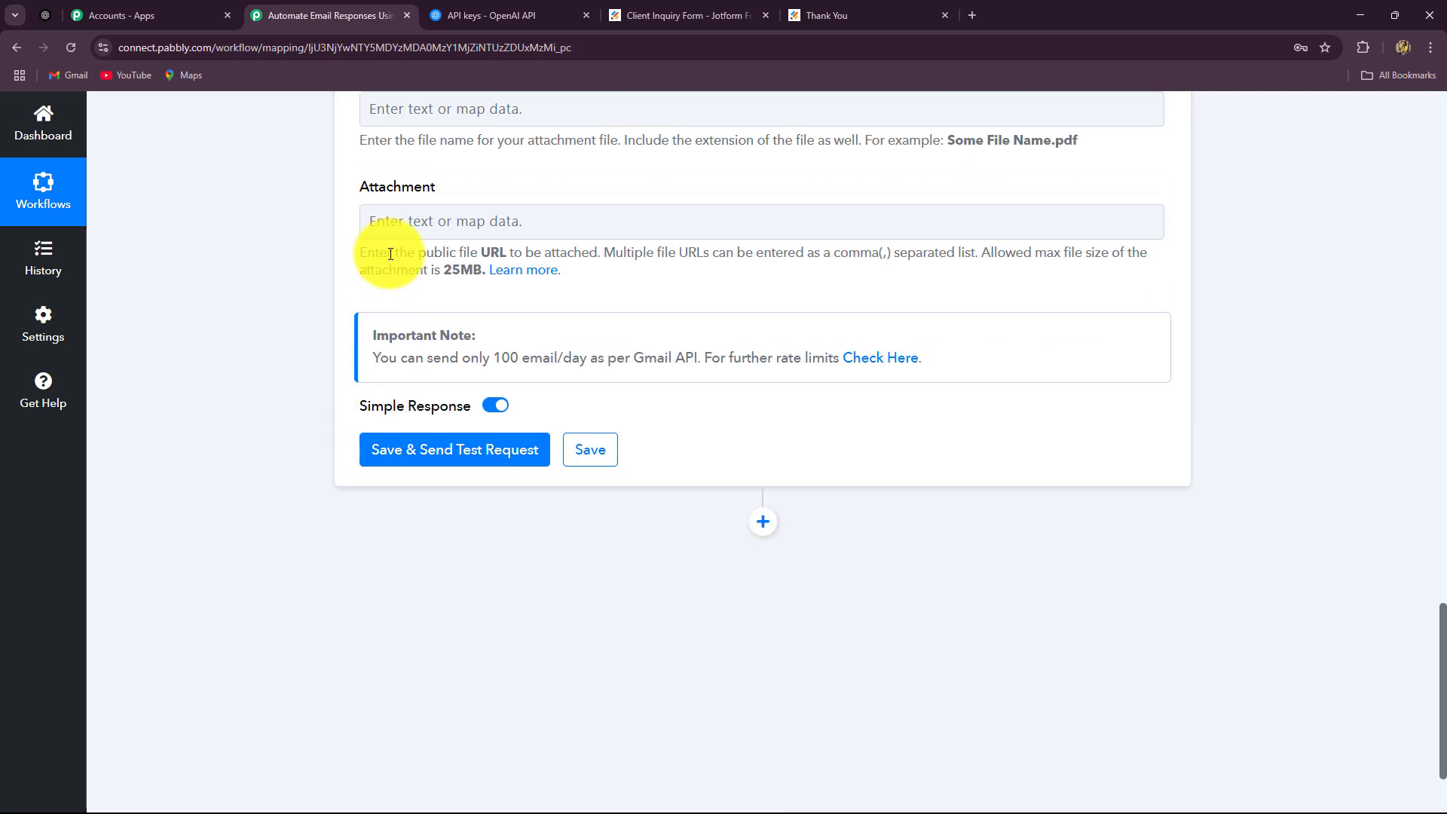
Save the Gmail step, send a test email, and confirm the response shows Status sent
left_click(478, 459)
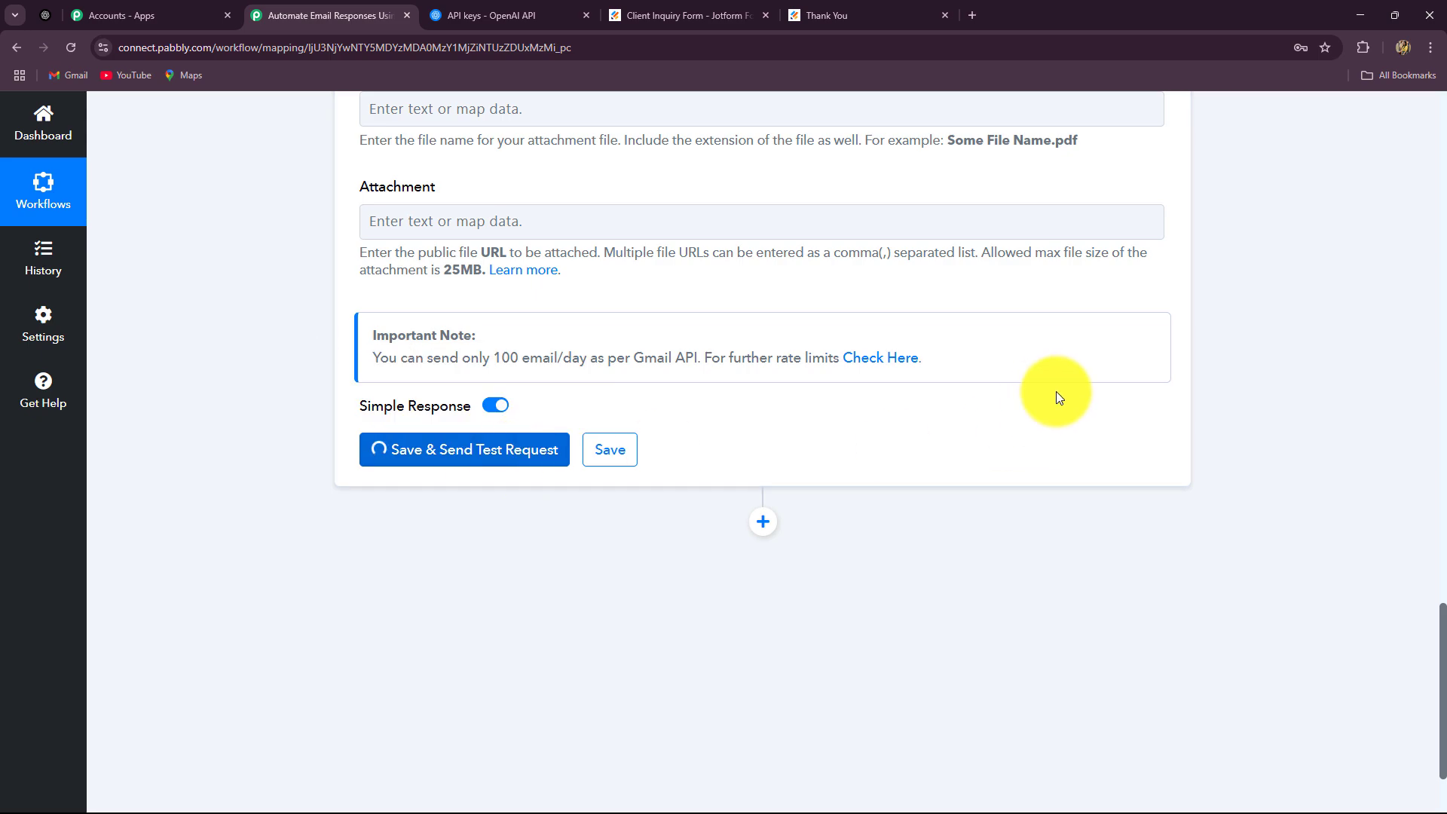
scroll(1024, 580, "down", 2)
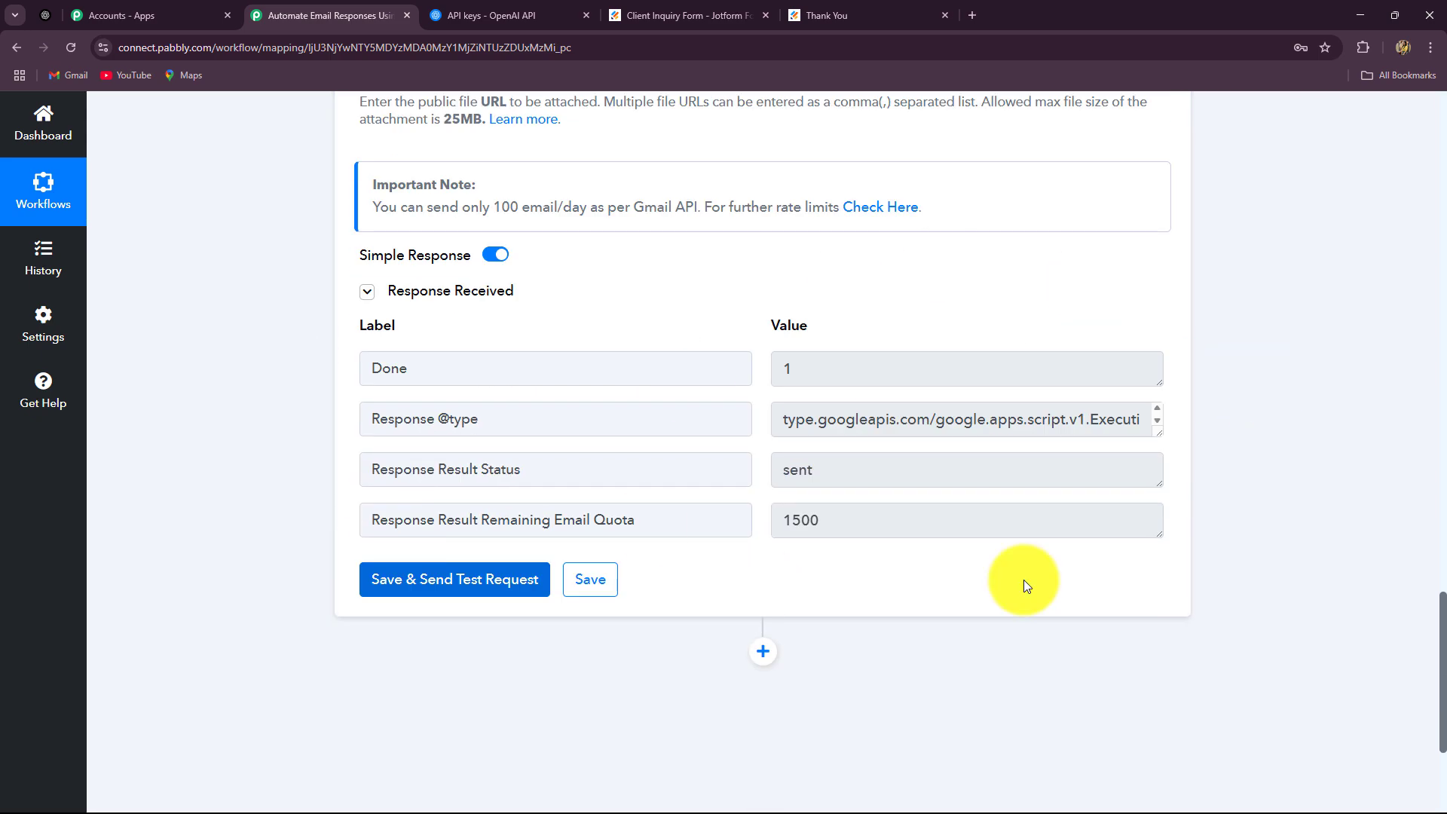
left_click_drag(821, 471, 692, 476)
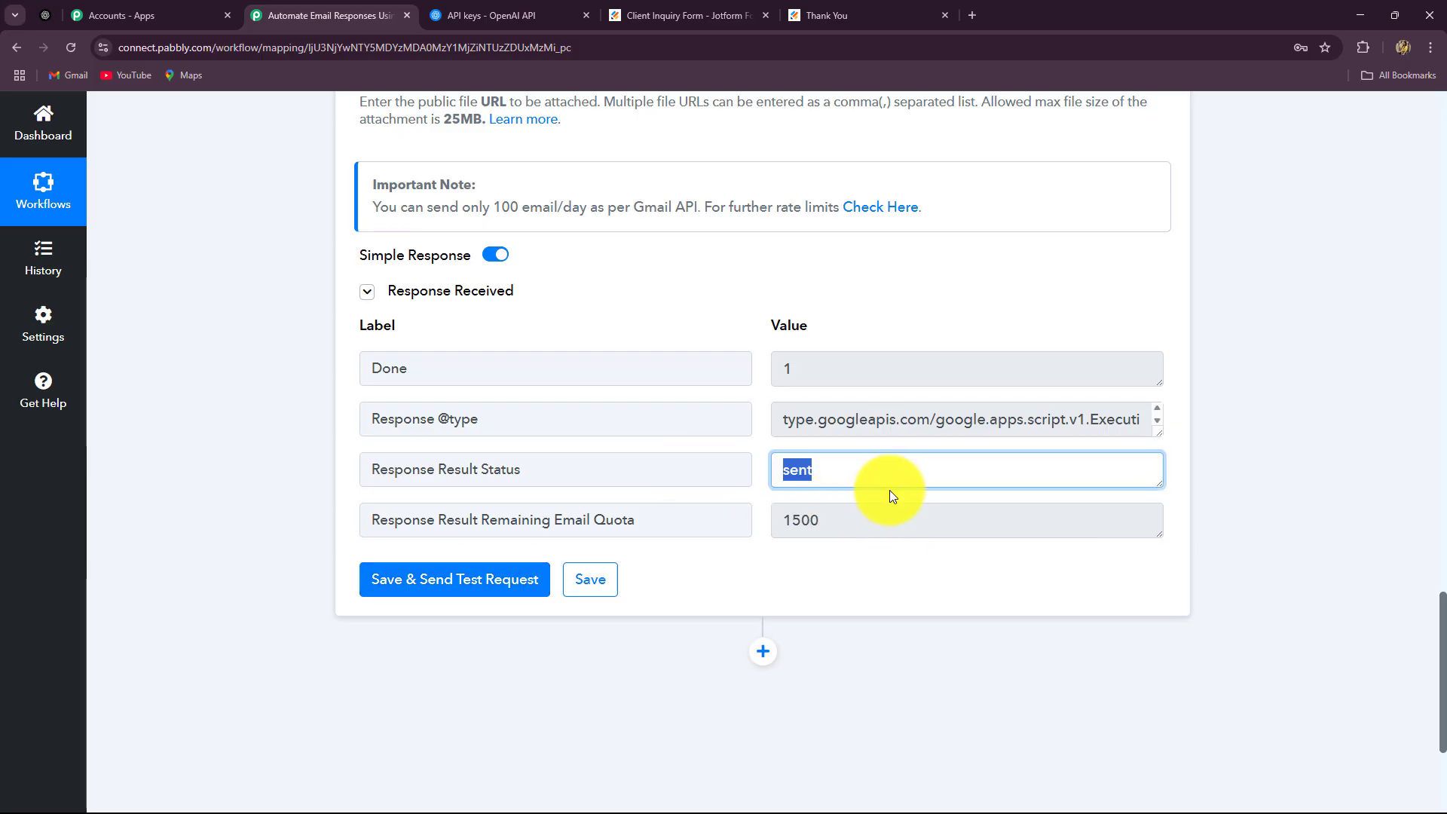
scroll(886, 483, "up", 15)
scroll(314, 522, "up", 2)
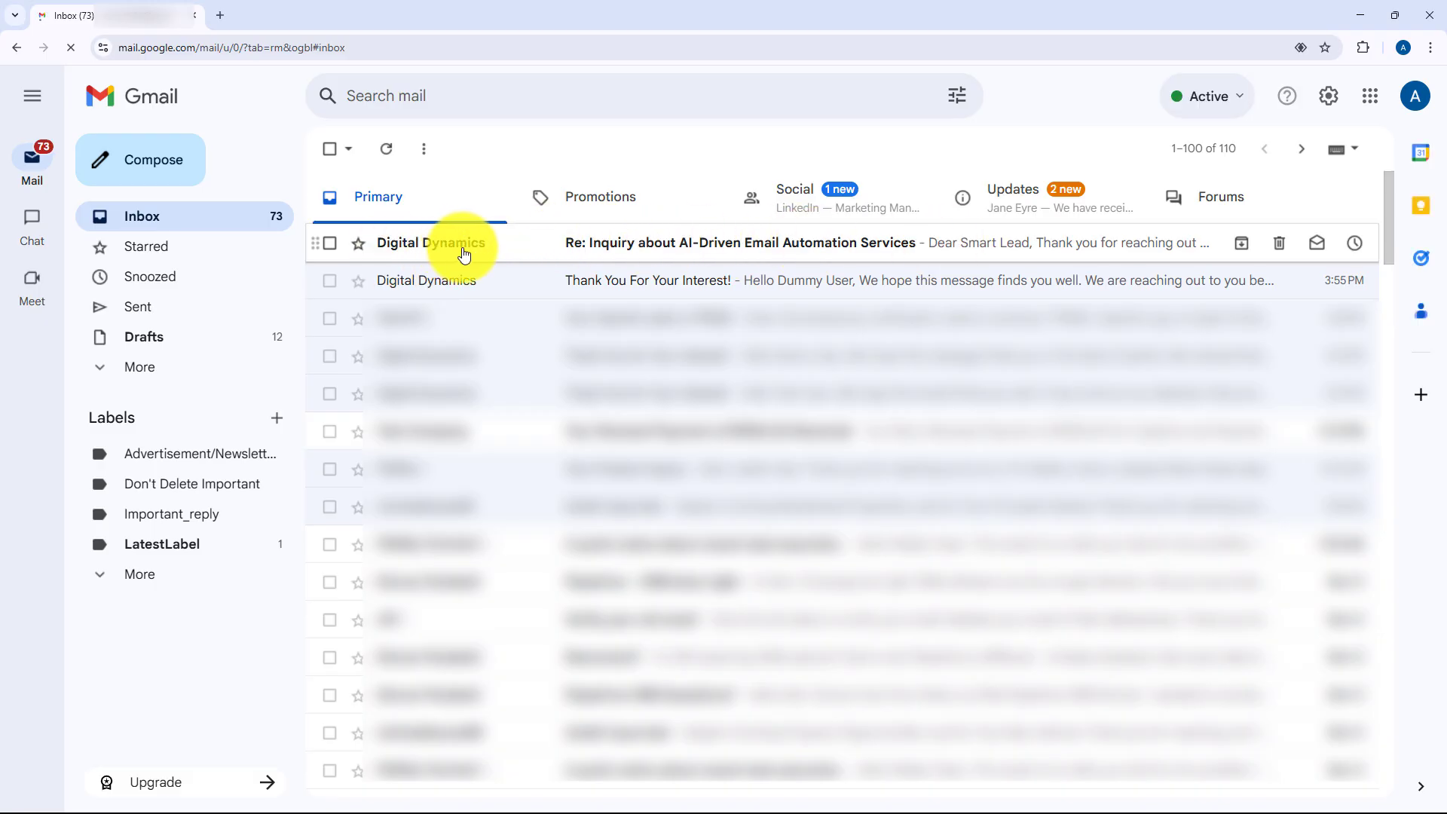
Open the 'Re: Inquiry about AI-Driven Email Automation Services' reply in Gmail, then return to the workflow
left_click(776, 245)
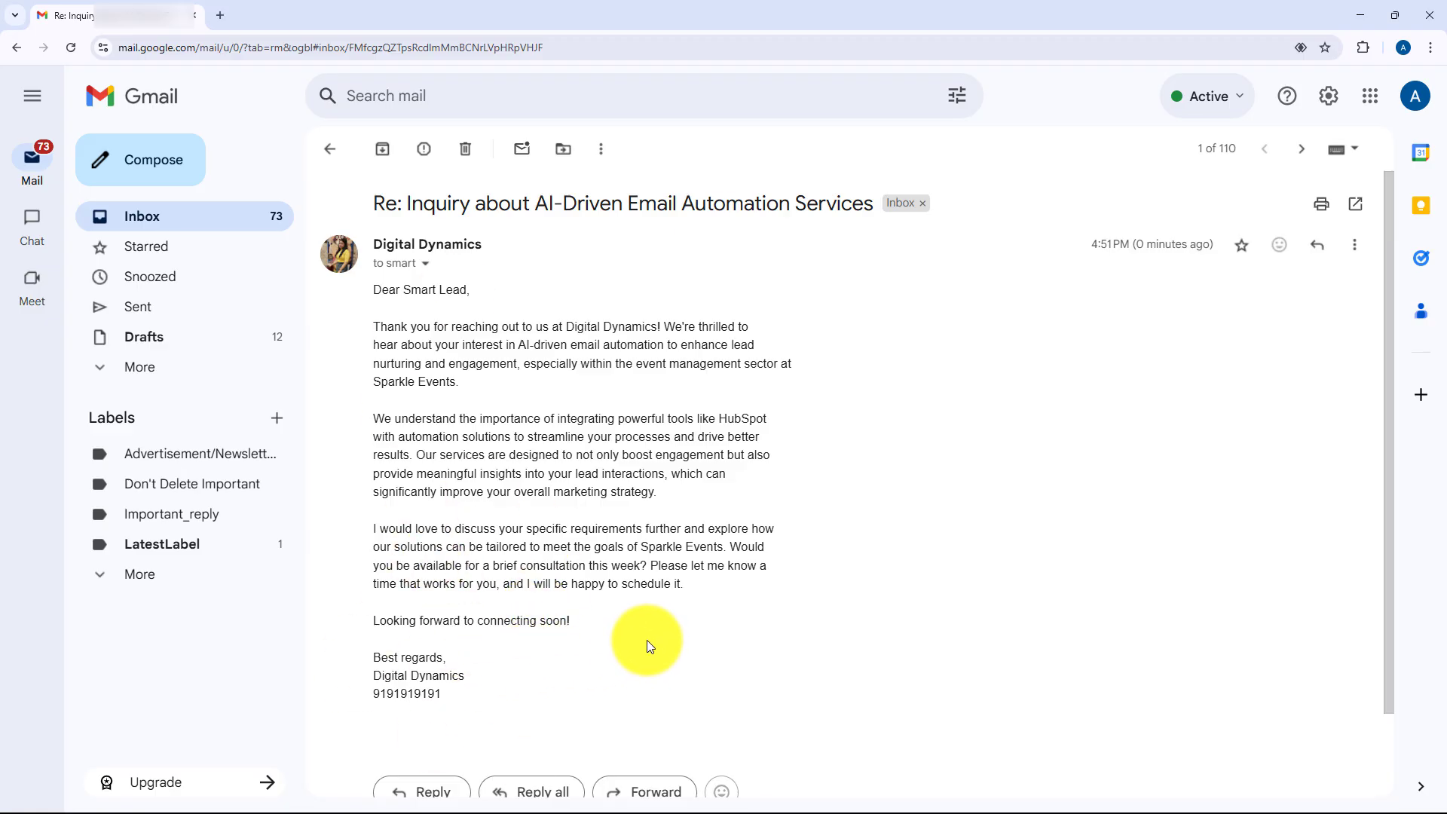
left_click(1359, 15)
scroll(1234, 312, "up", 8)
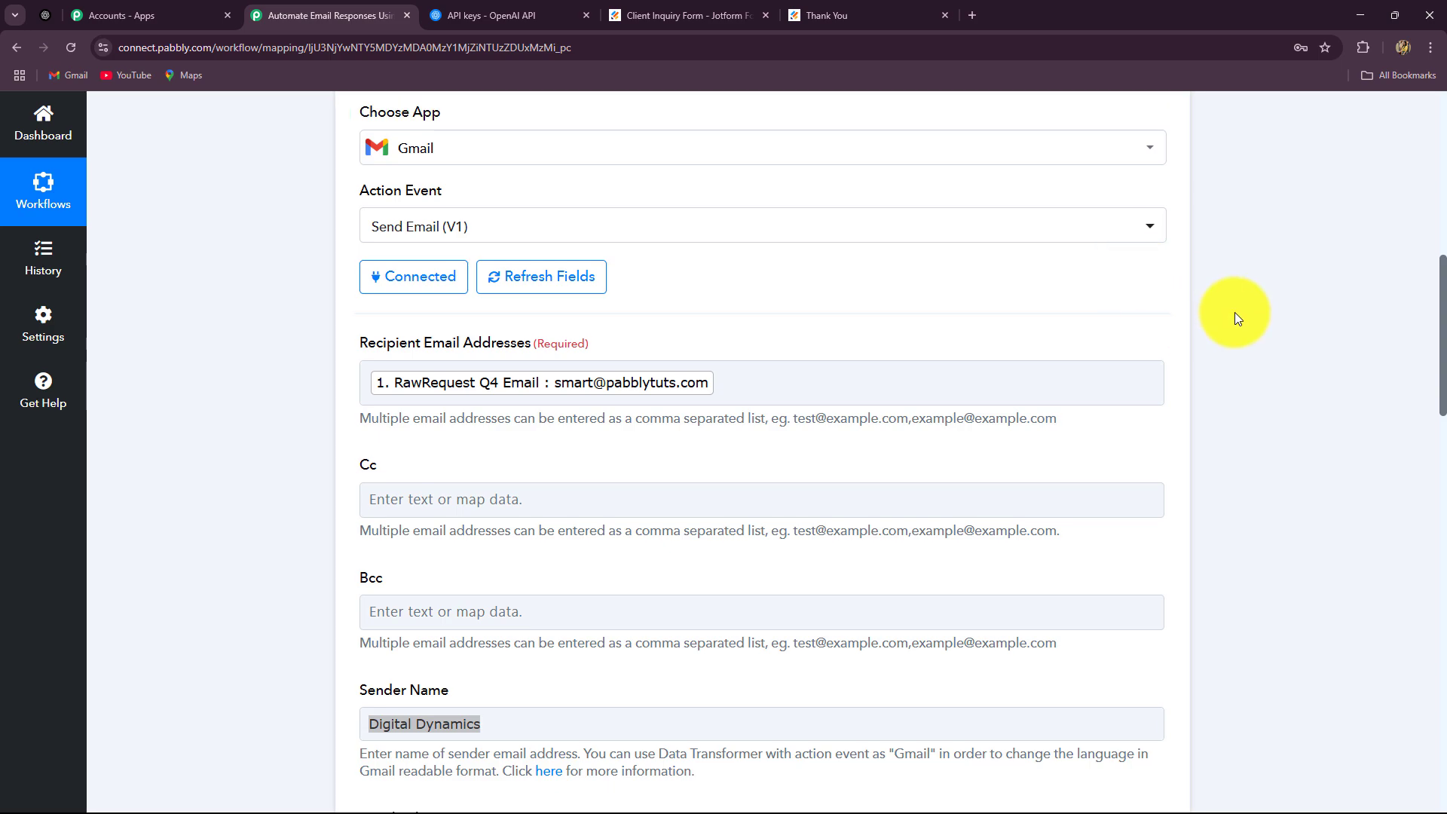
scroll(1225, 533, "down", 2)
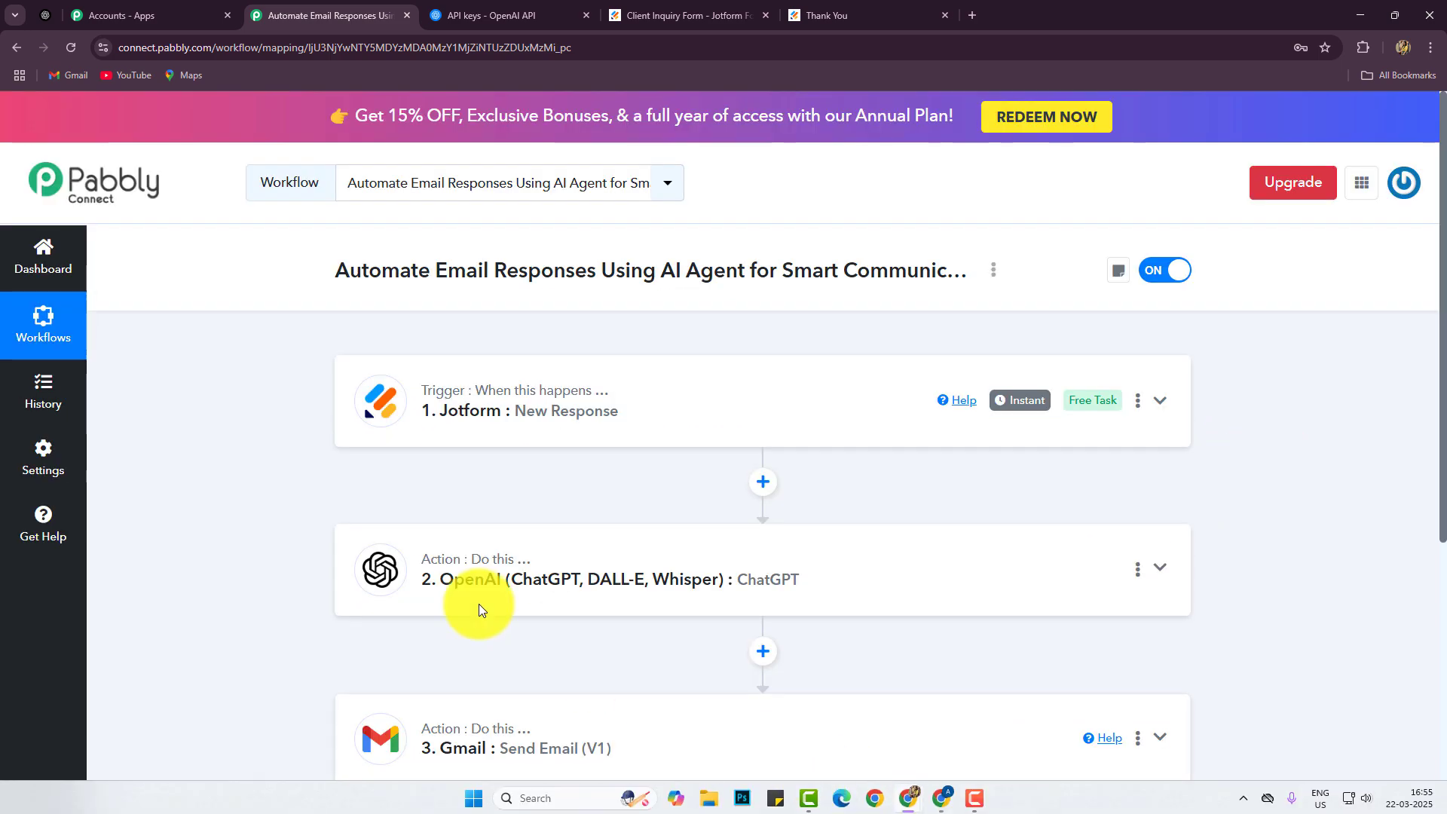
scroll(226, 429, "down", 2)
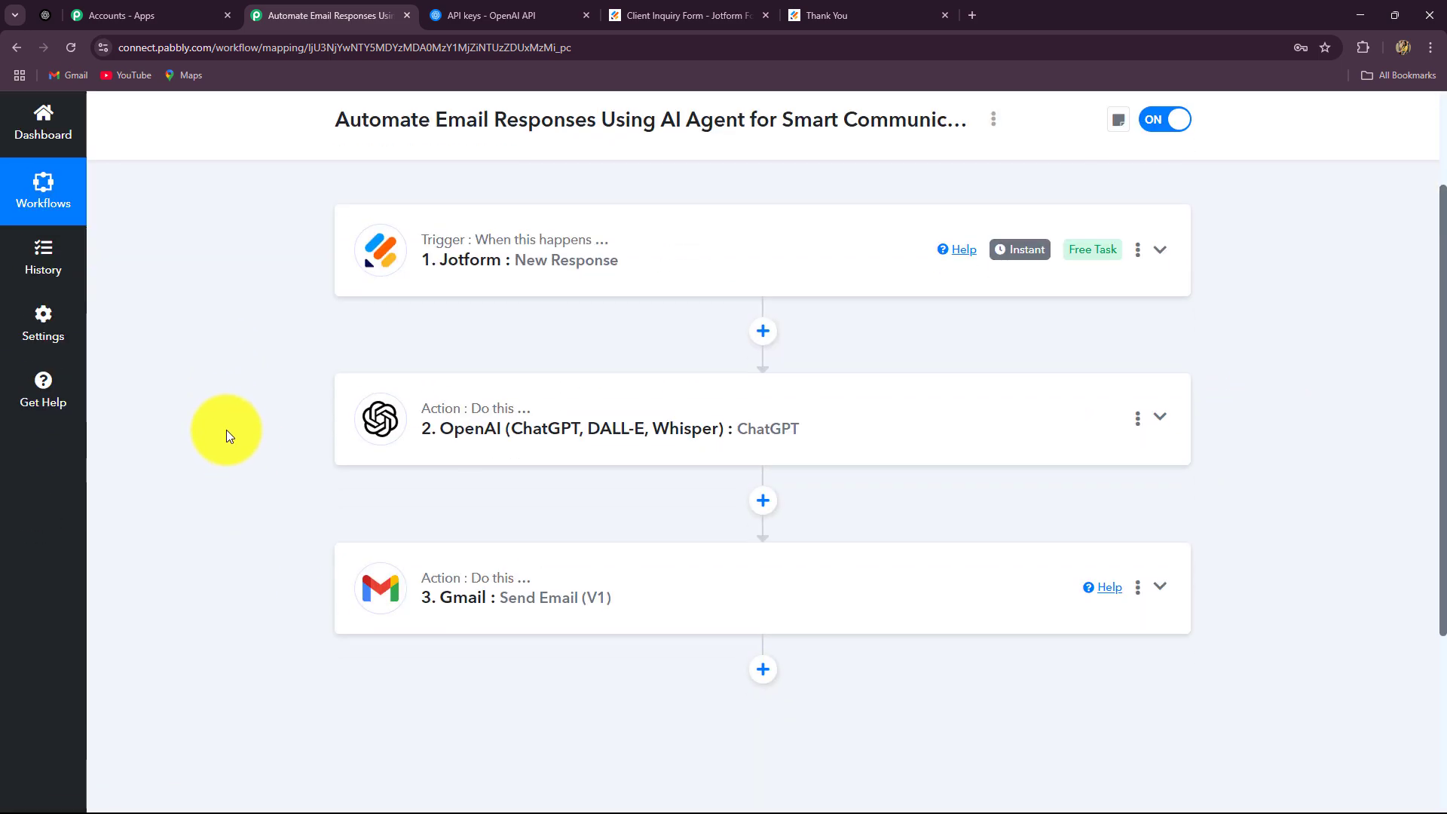